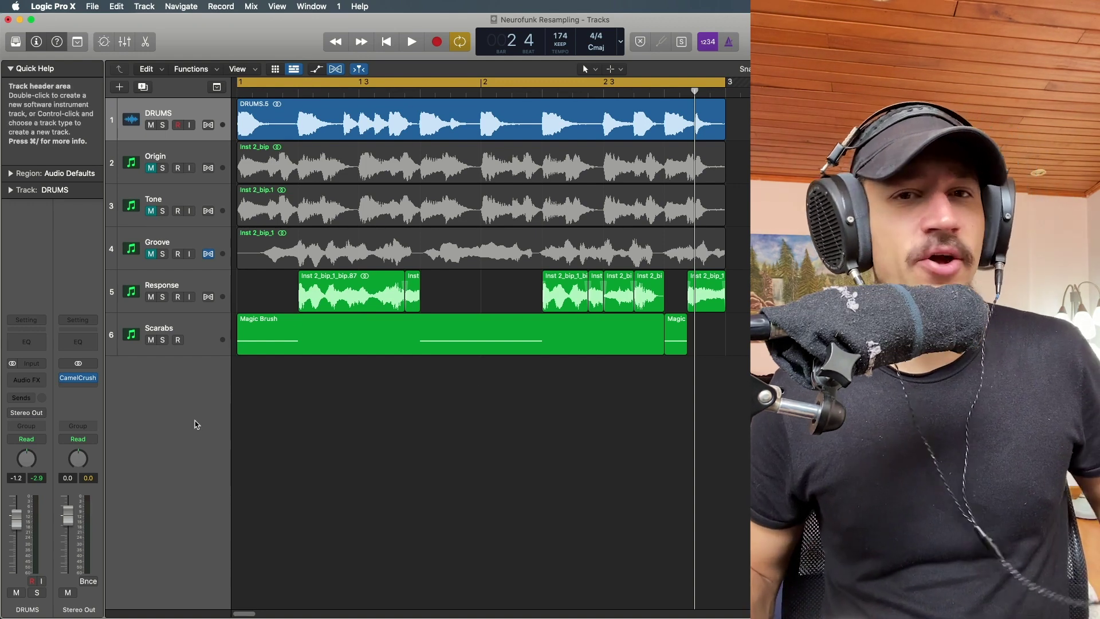
Mute the Response and Scarabs tracks, and select the unmuted Origin track to hear it with the drums
{"action": "left_click_drag", "start_coordinate": [150, 296], "coordinate": [151, 339]}
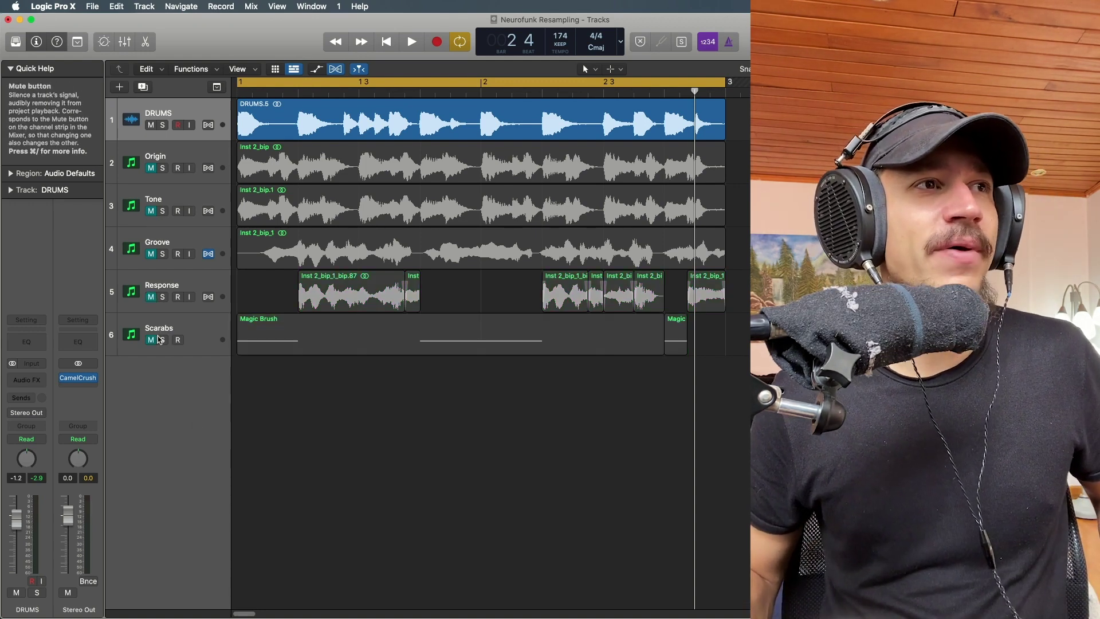
{"action": "left_click", "coordinate": [162, 161]}
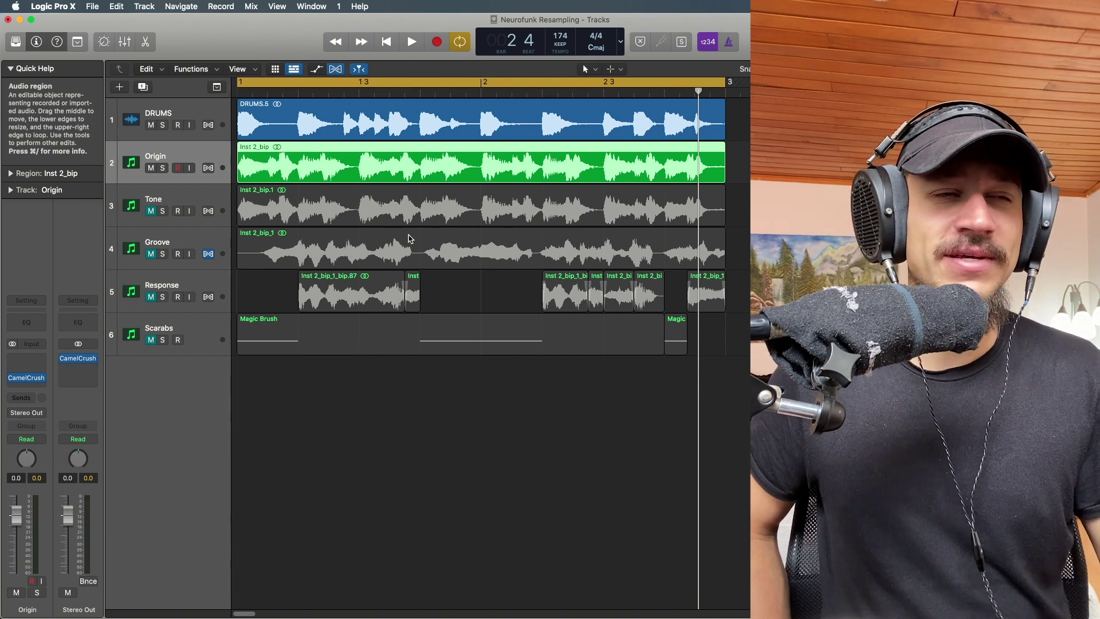
Unmute the Scarabs track, mute Origin, and play the loop to hear Scarabs against the drums
{"action": "left_click", "coordinate": [168, 347]}
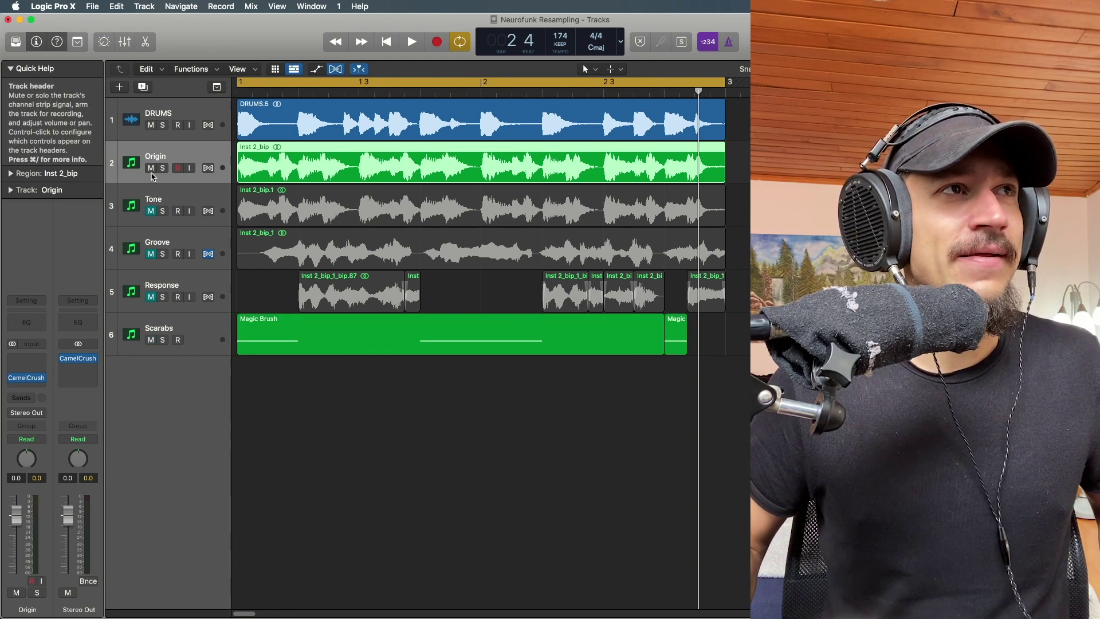
{"action": "key", "text": "space"}
{"action": "left_click", "coordinate": [151, 168]}
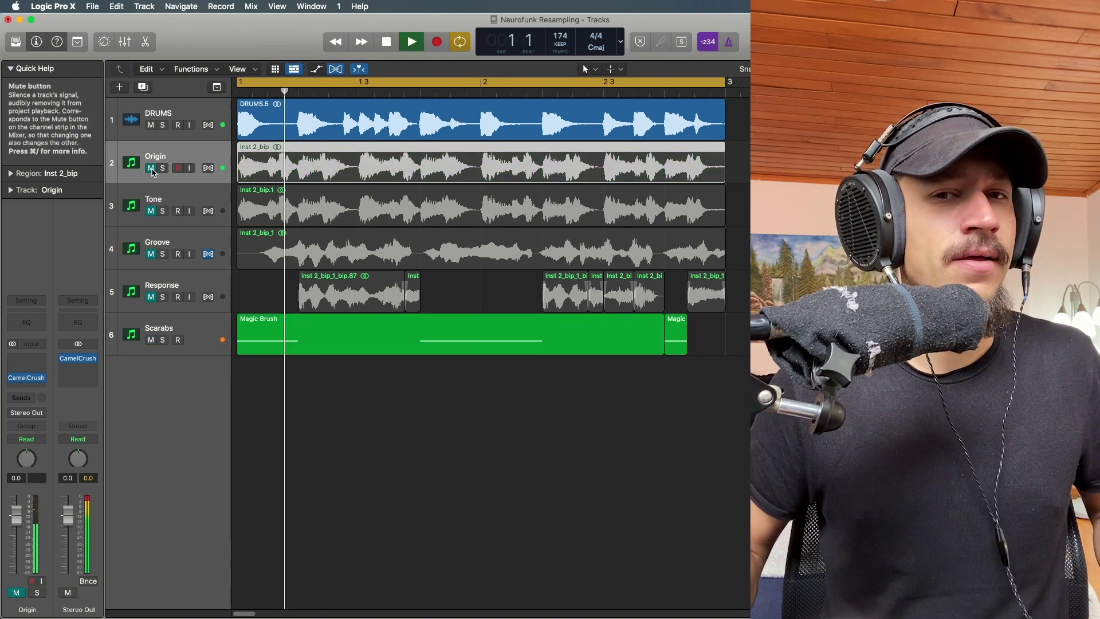
{"action": "key", "text": "space"}
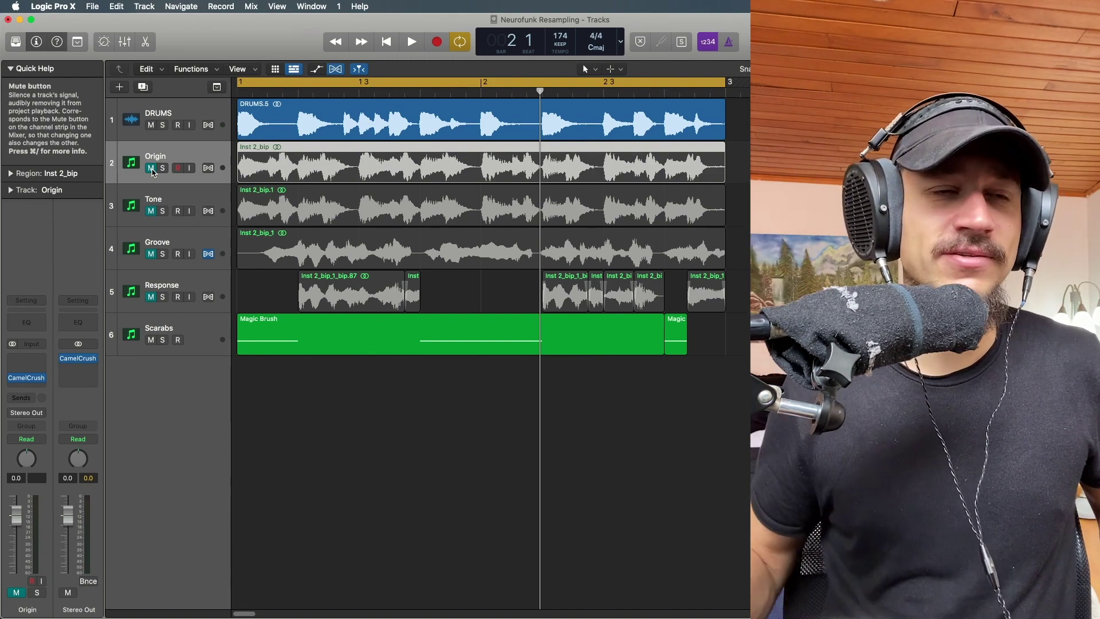
Unmute the Response track and audition it in solo, then take it out of solo
{"action": "left_click", "coordinate": [152, 295]}
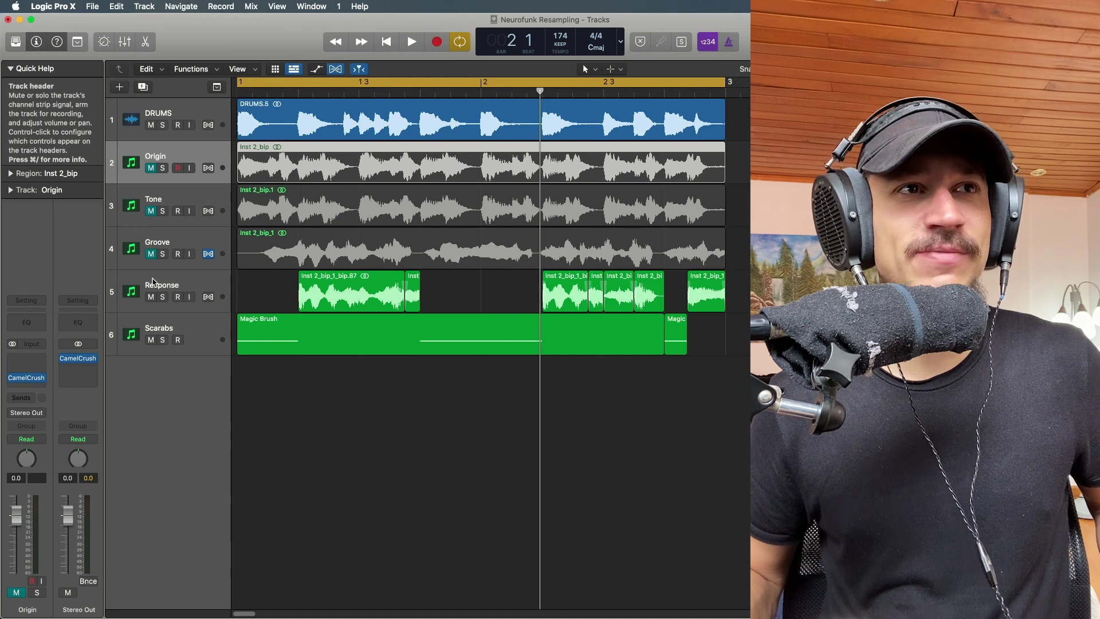
{"action": "left_click", "coordinate": [164, 297]}
{"action": "key", "text": "space"}
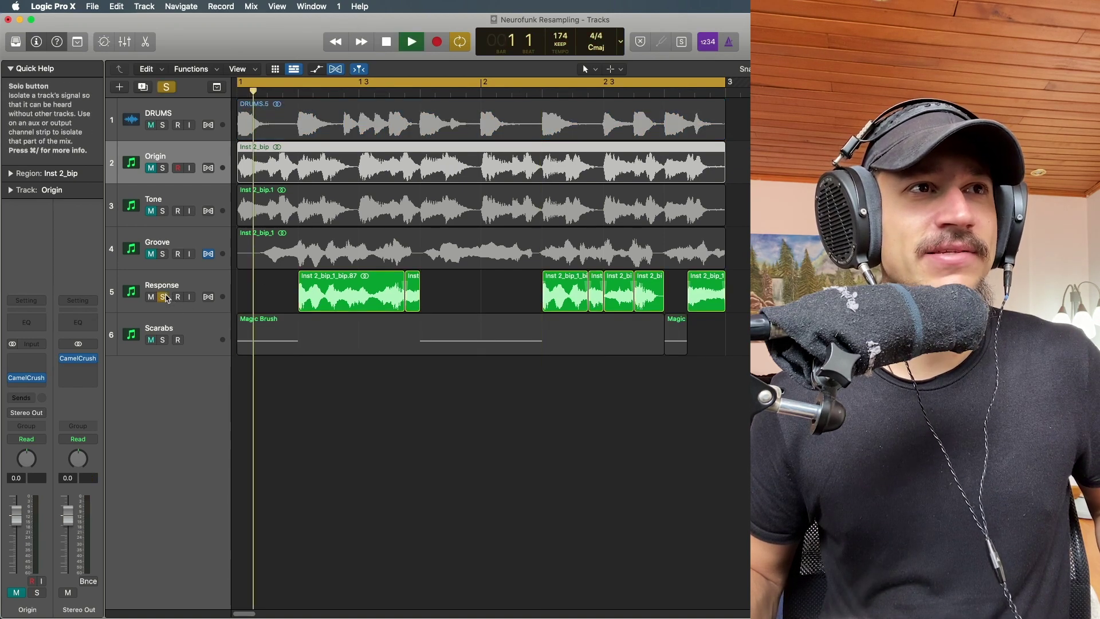
{"action": "key", "text": "space"}
{"action": "left_click", "coordinate": [163, 297]}
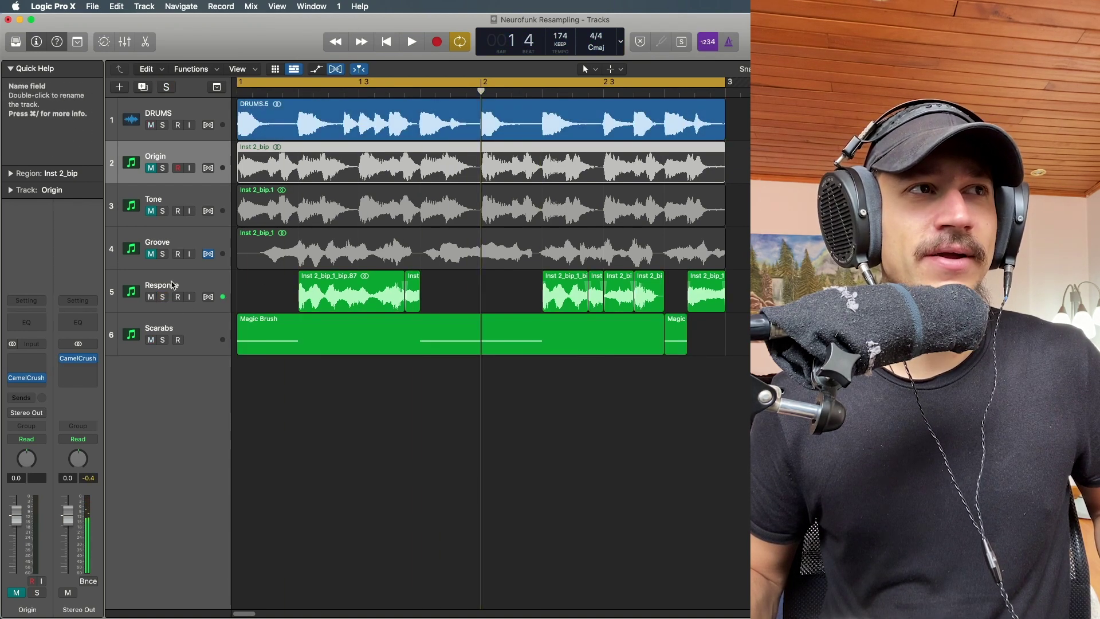
Clear the region selection and play the drums, Response and Scarabs together
{"action": "left_click", "coordinate": [271, 284]}
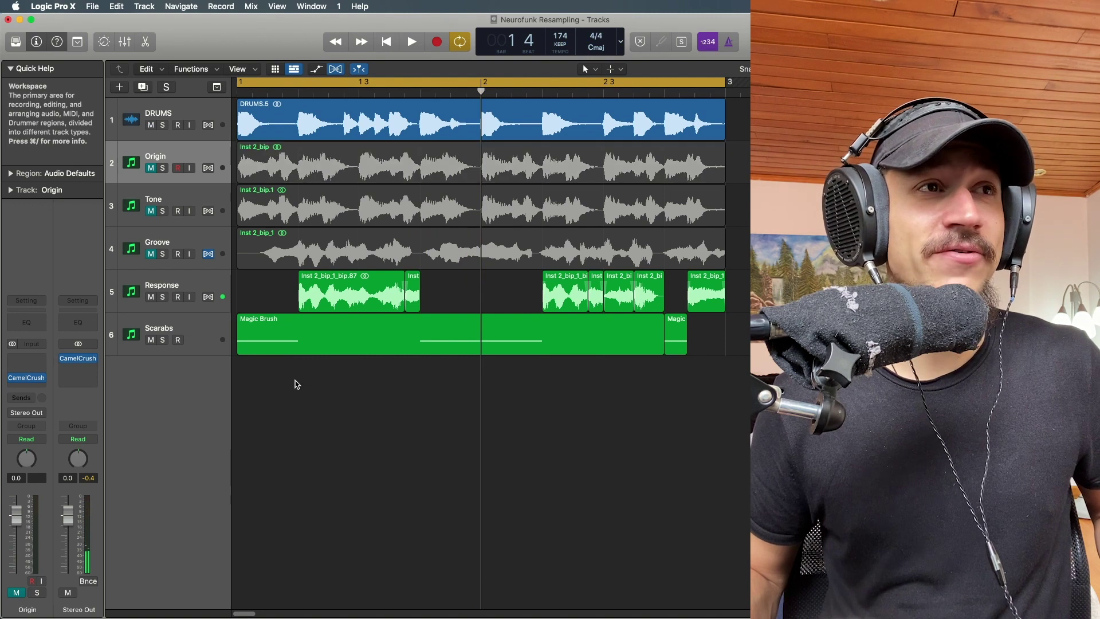
{"action": "left_click_drag", "start_coordinate": [294, 382], "coordinate": [324, 419]}
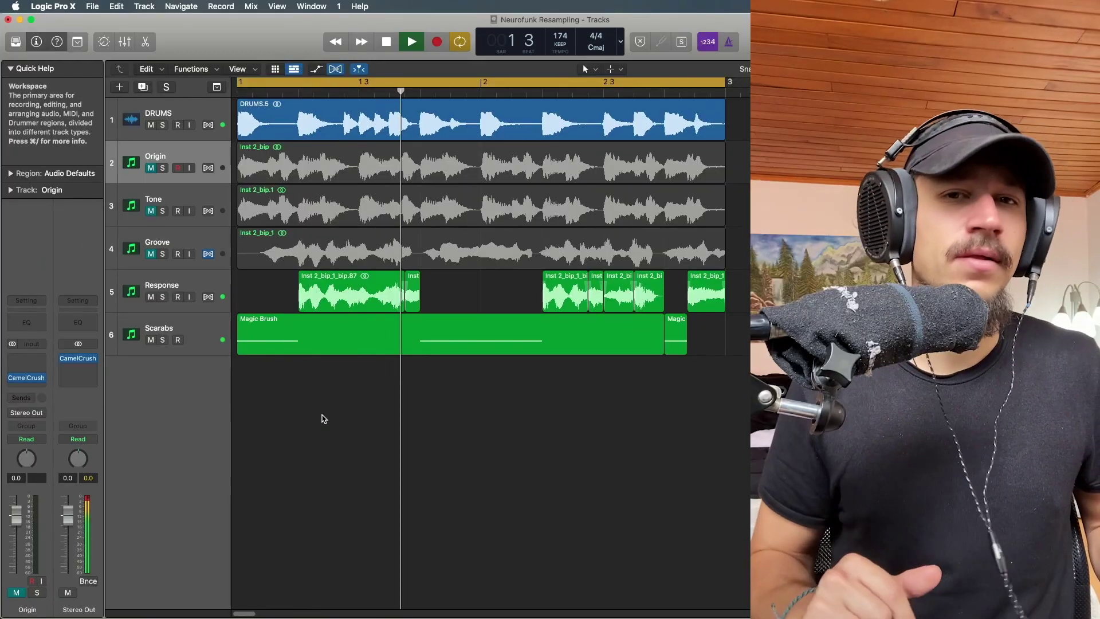
{"action": "key", "text": "space"}
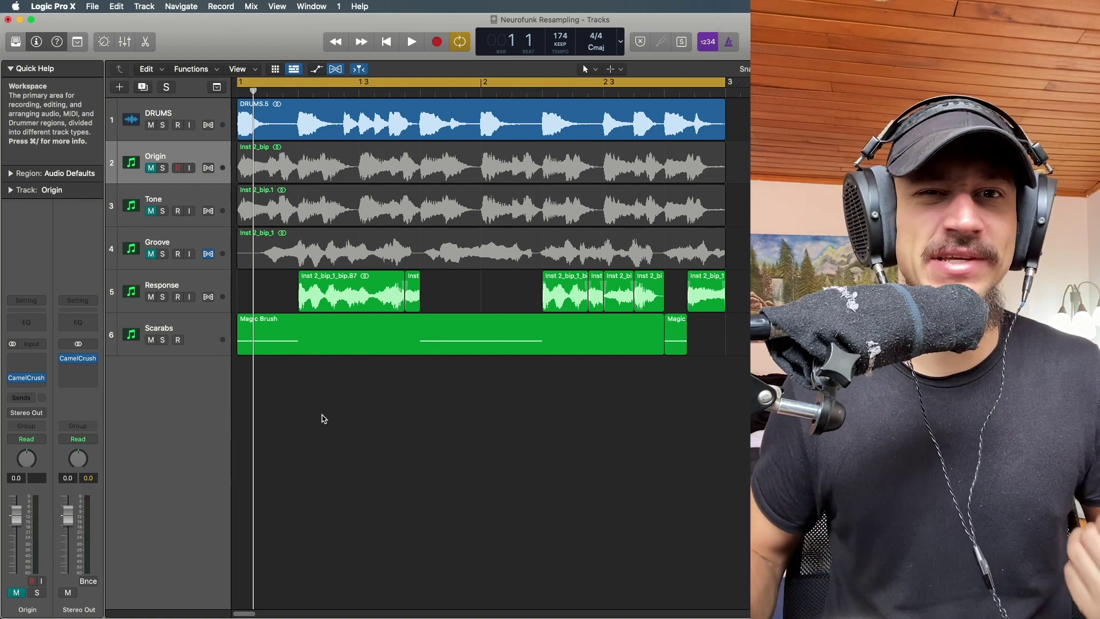
Mute Response and Scarabs, unmute Origin, and play the original bass with the drums
{"action": "left_click_drag", "start_coordinate": [152, 296], "coordinate": [152, 340]}
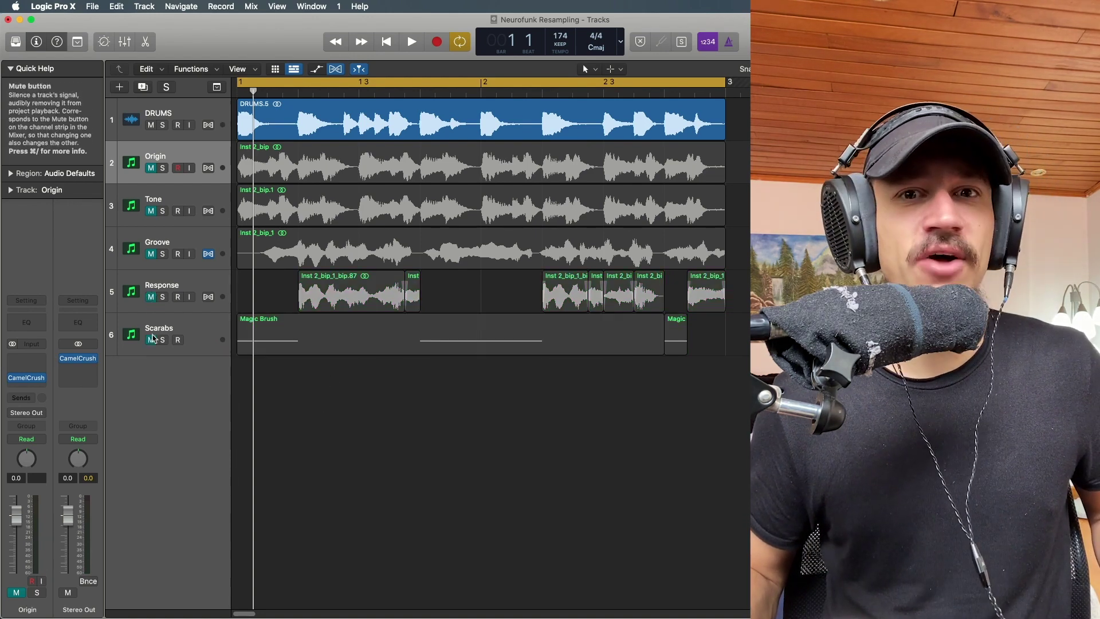
{"action": "left_click", "coordinate": [152, 168]}
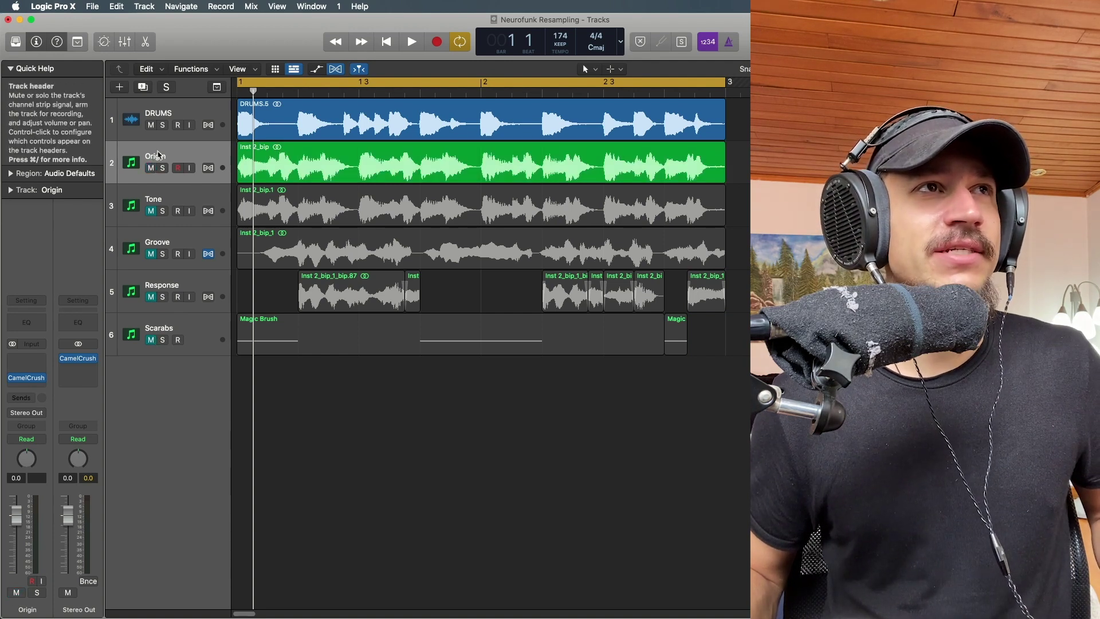
{"action": "key", "text": "space"}
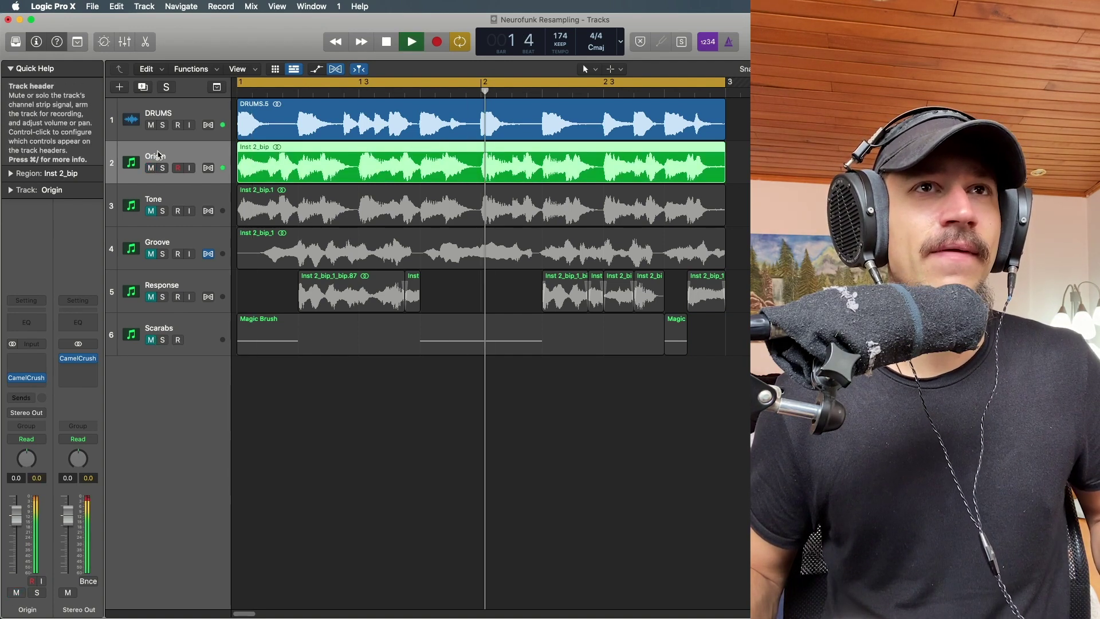
{"action": "key", "text": "space"}
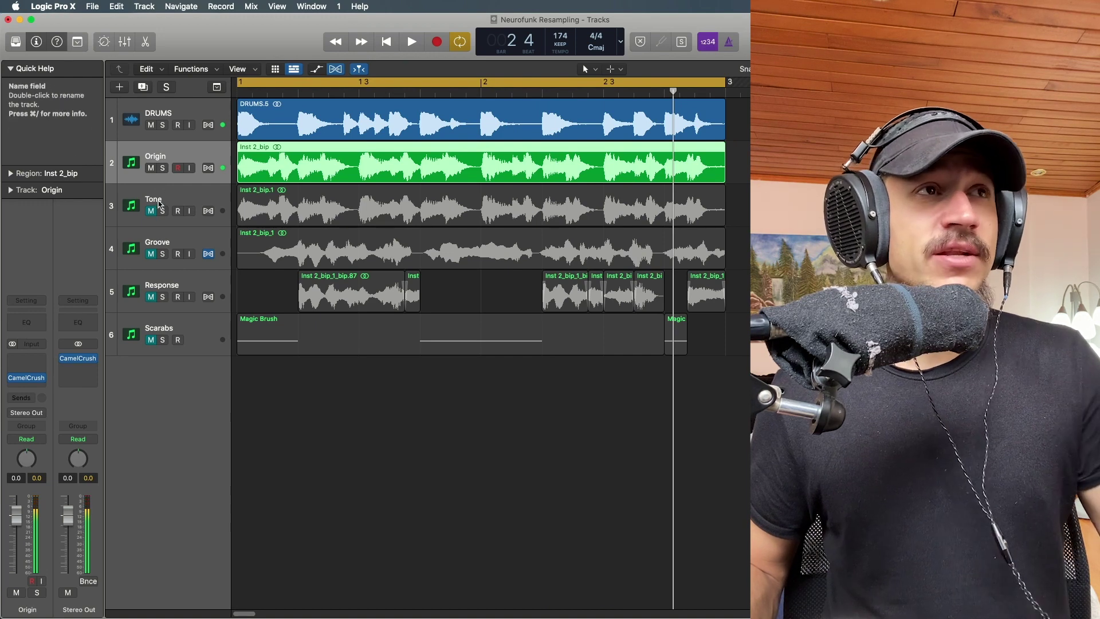
Select and unmute the Tone track, and mute Origin to audition the processed tone with the drums
{"action": "left_click", "coordinate": [157, 206]}
{"action": "left_click", "coordinate": [151, 211]}
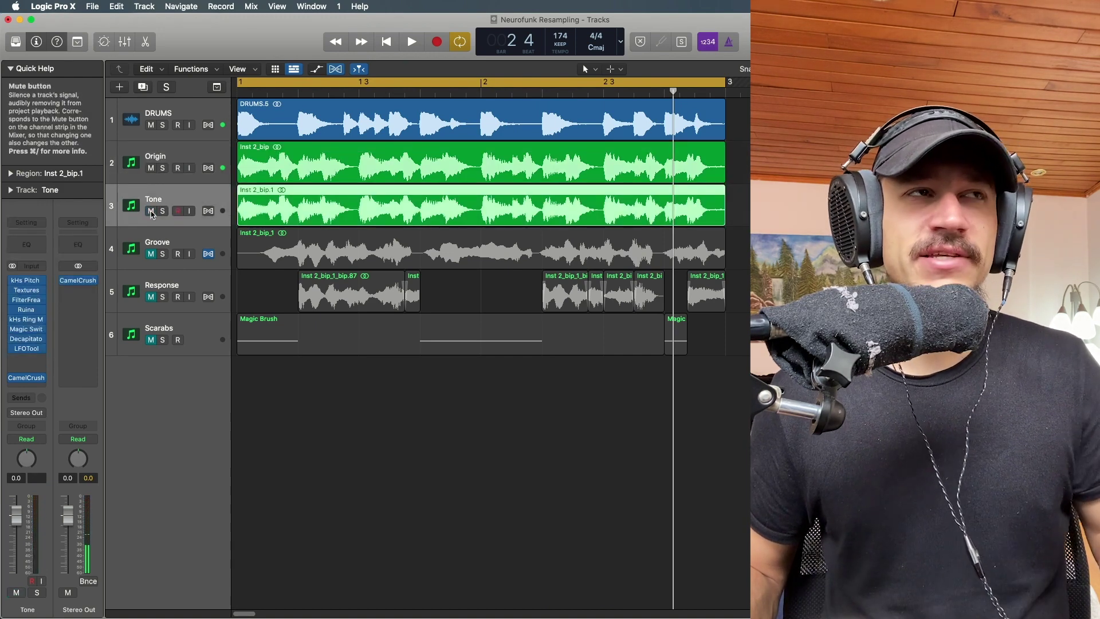
{"action": "left_click", "coordinate": [151, 168]}
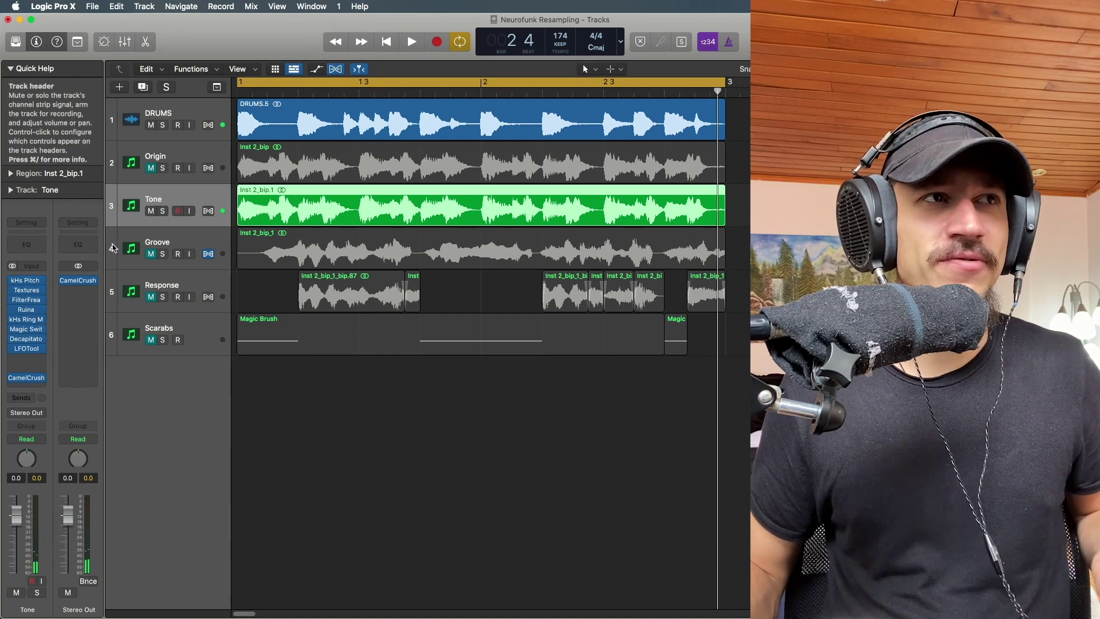
Switch the audition to the Groove track by unmuting and selecting it, muting Tone, and playing the loop
{"action": "left_click", "coordinate": [150, 254]}
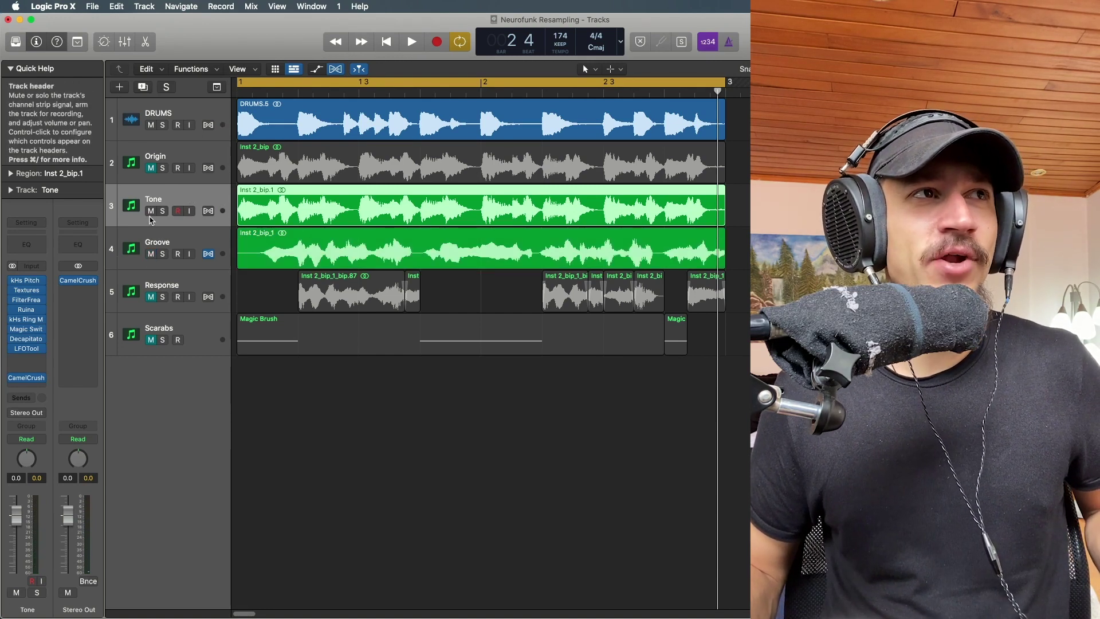
{"action": "left_click", "coordinate": [151, 211]}
{"action": "left_click", "coordinate": [163, 242]}
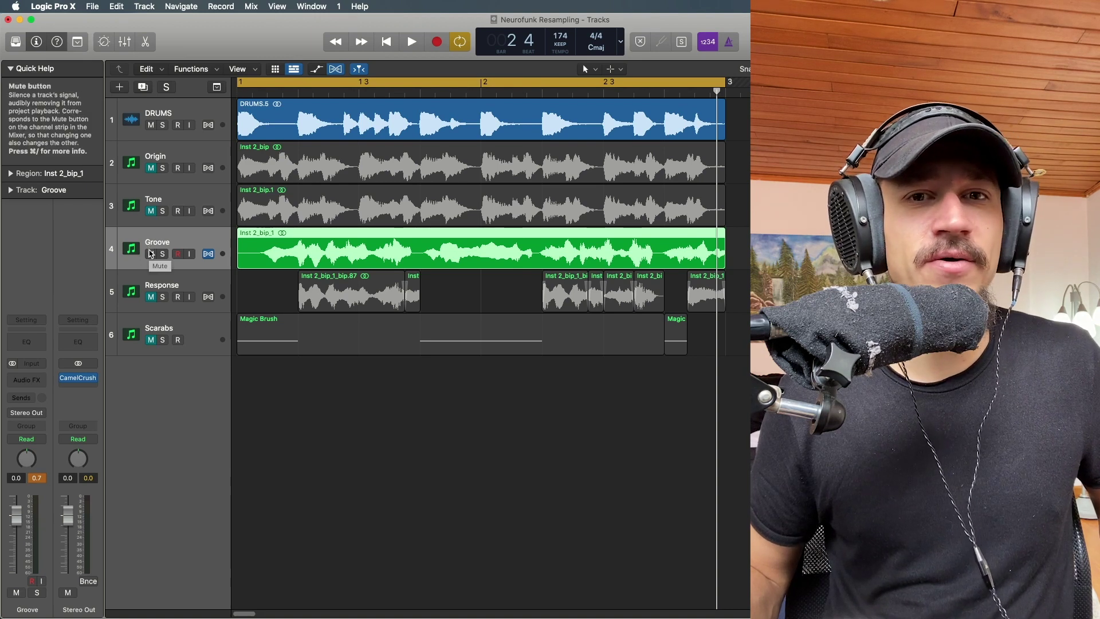
{"action": "key", "text": "space"}
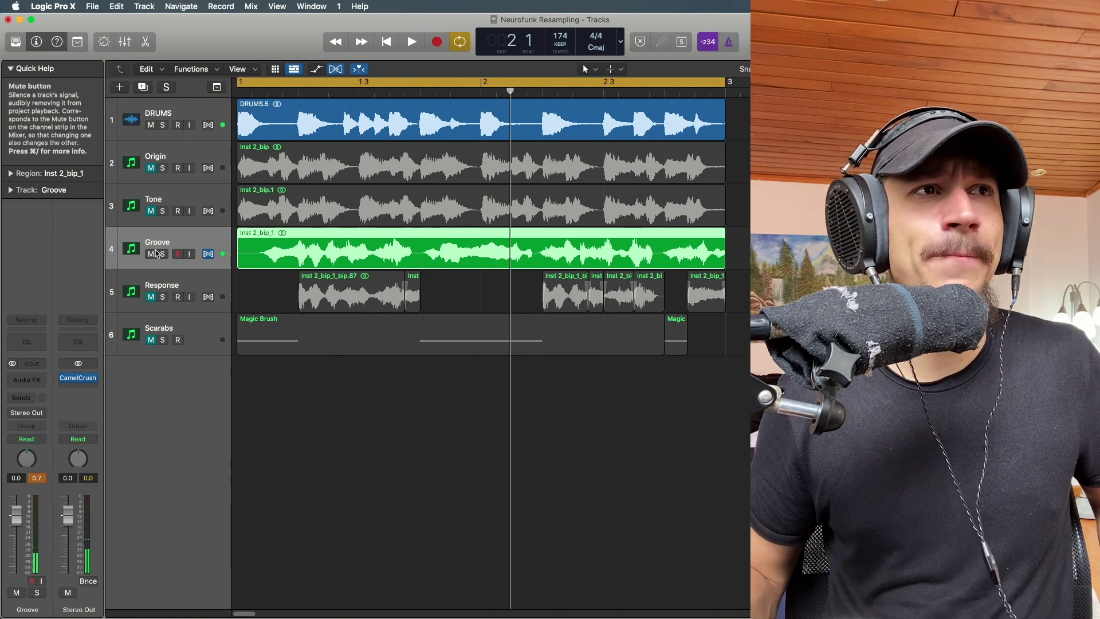
Mute Groove, unmute Response, and play the Response chops with the drums
{"action": "left_click", "coordinate": [152, 253]}
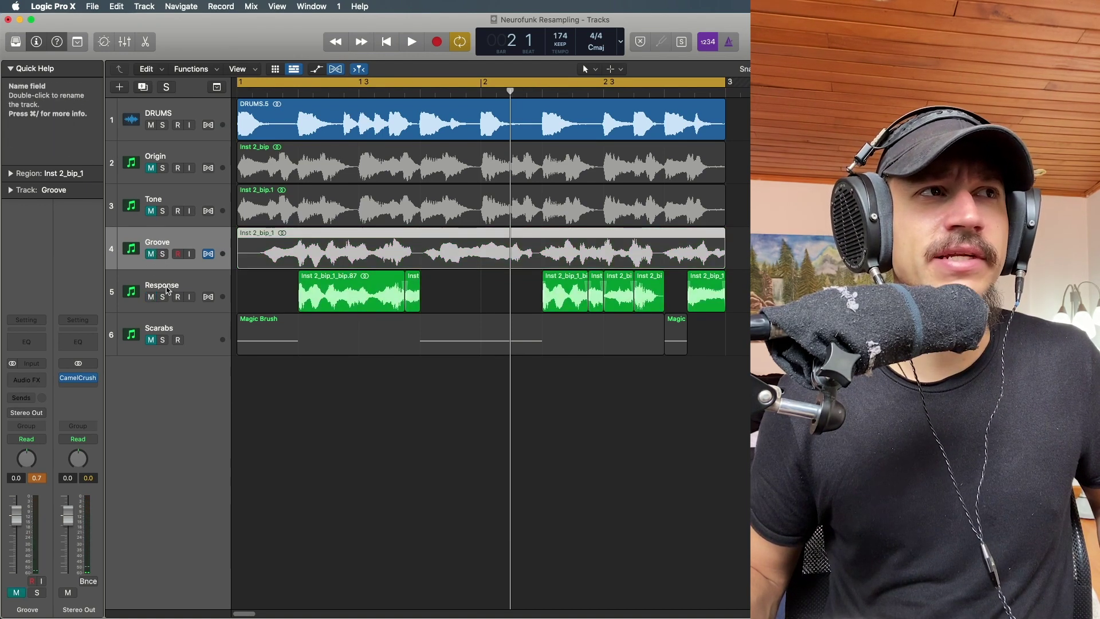
{"action": "left_click", "coordinate": [169, 290]}
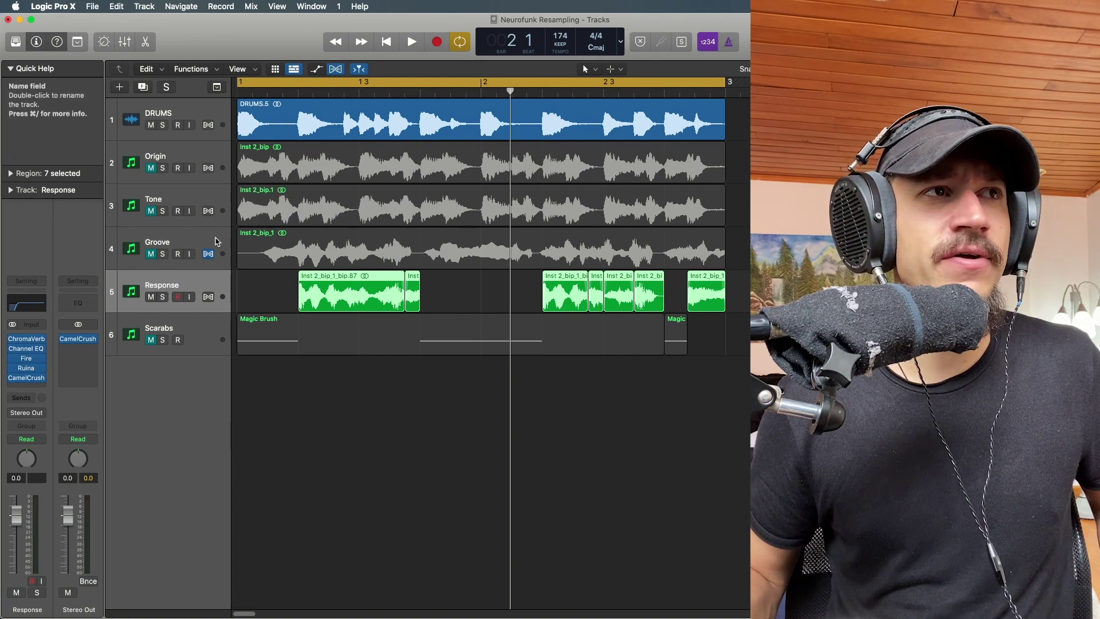
{"action": "left_click", "coordinate": [252, 255]}
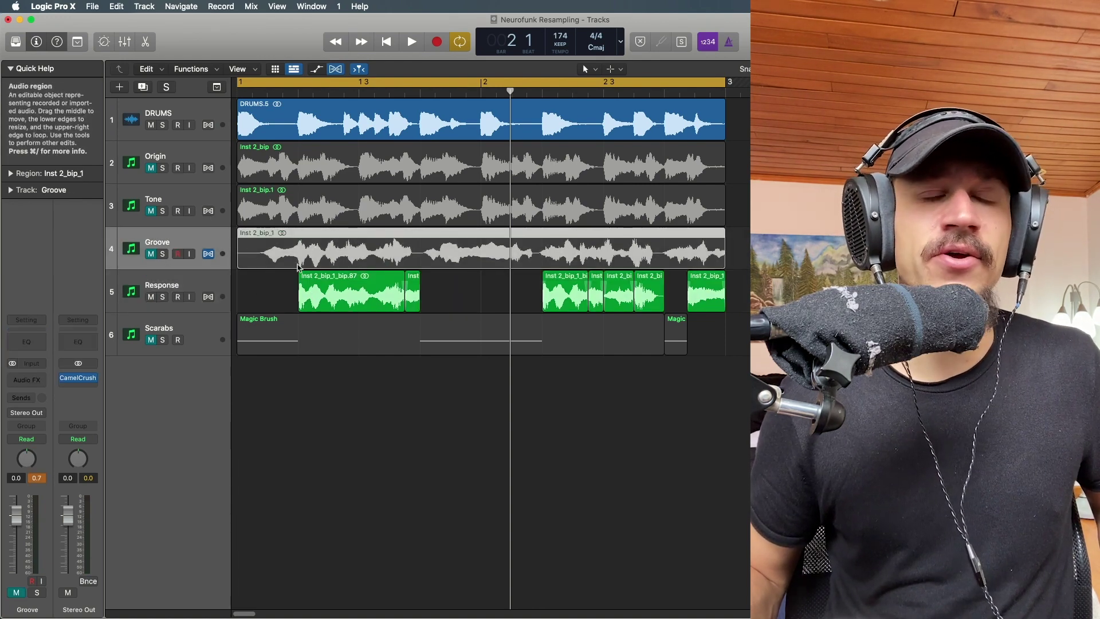
{"action": "left_click", "coordinate": [156, 345]}
{"action": "key", "text": "space"}
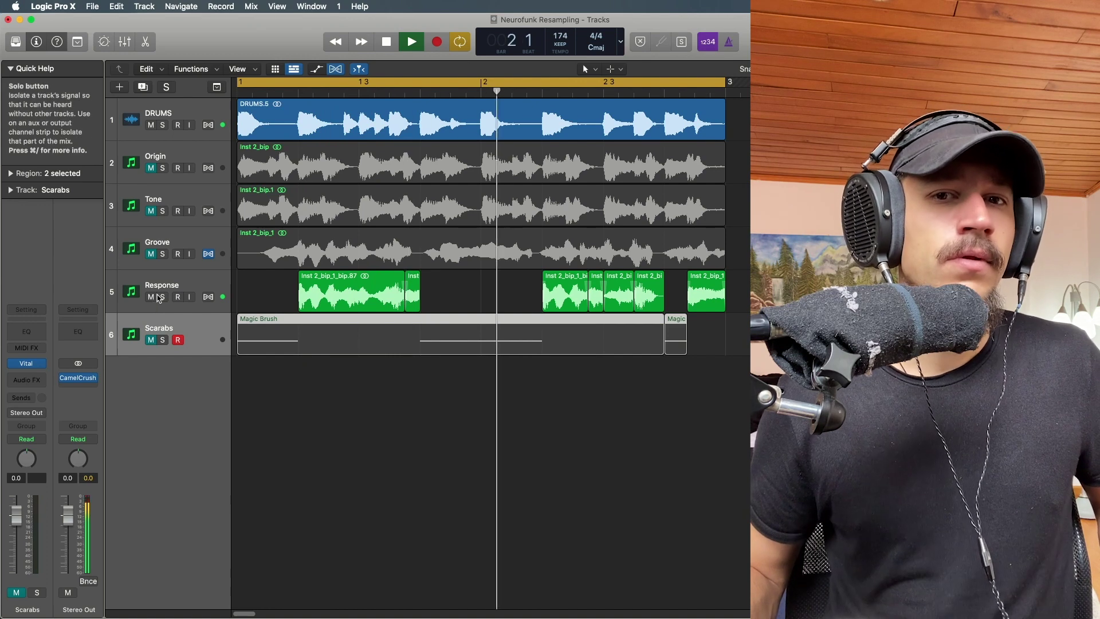
{"action": "key", "text": "space"}
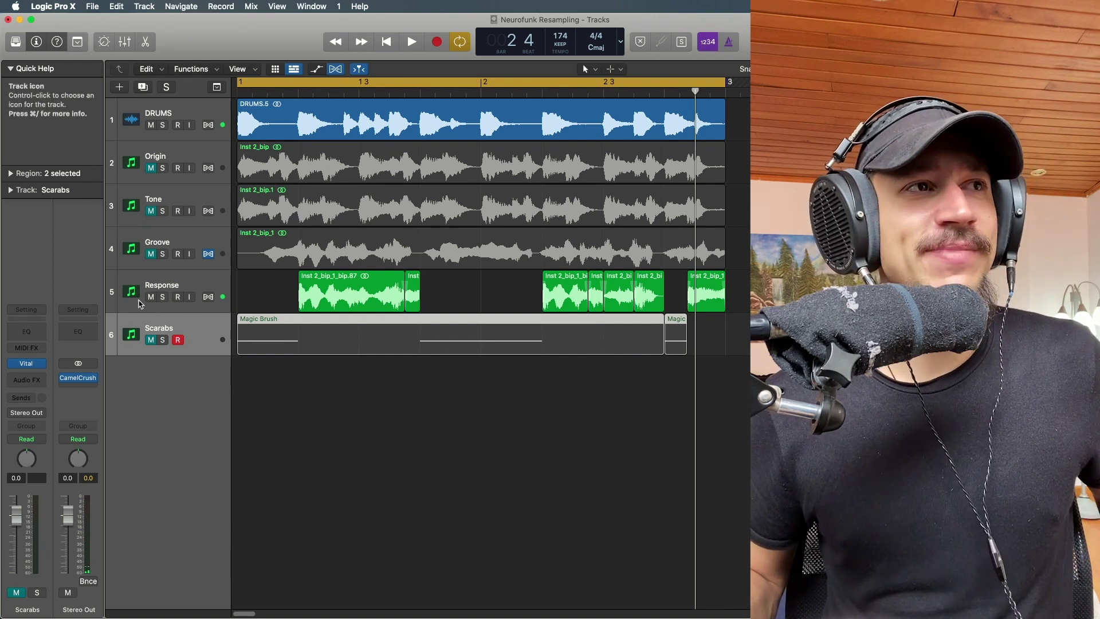
Mute Response, unmute Scarabs, and play the Scarabs part with the drums
{"action": "left_click", "coordinate": [150, 297]}
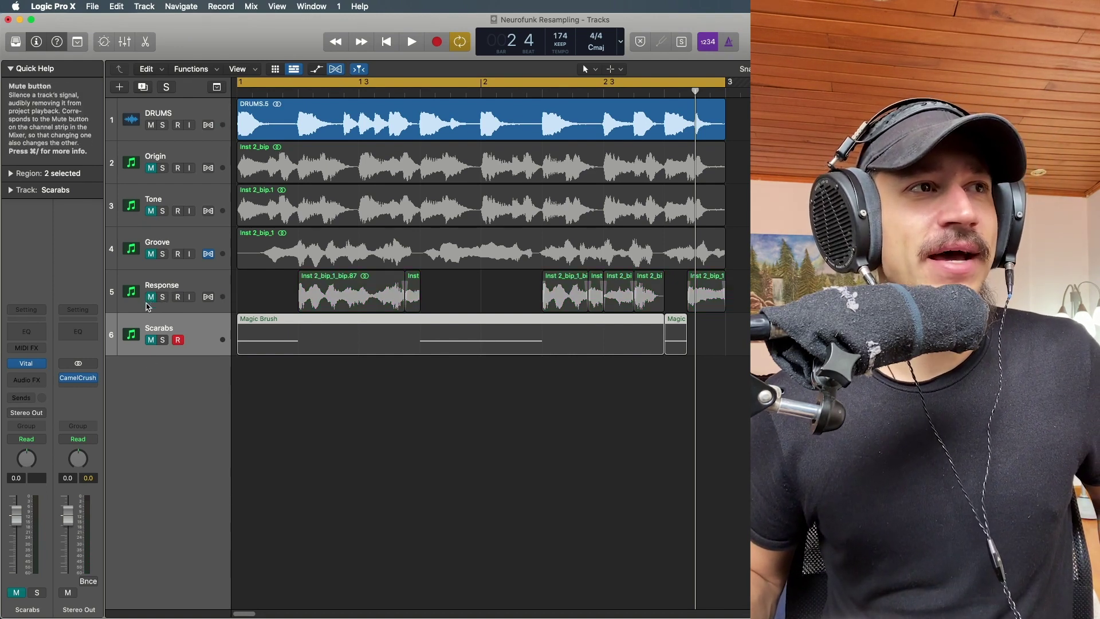
{"action": "left_click", "coordinate": [150, 340]}
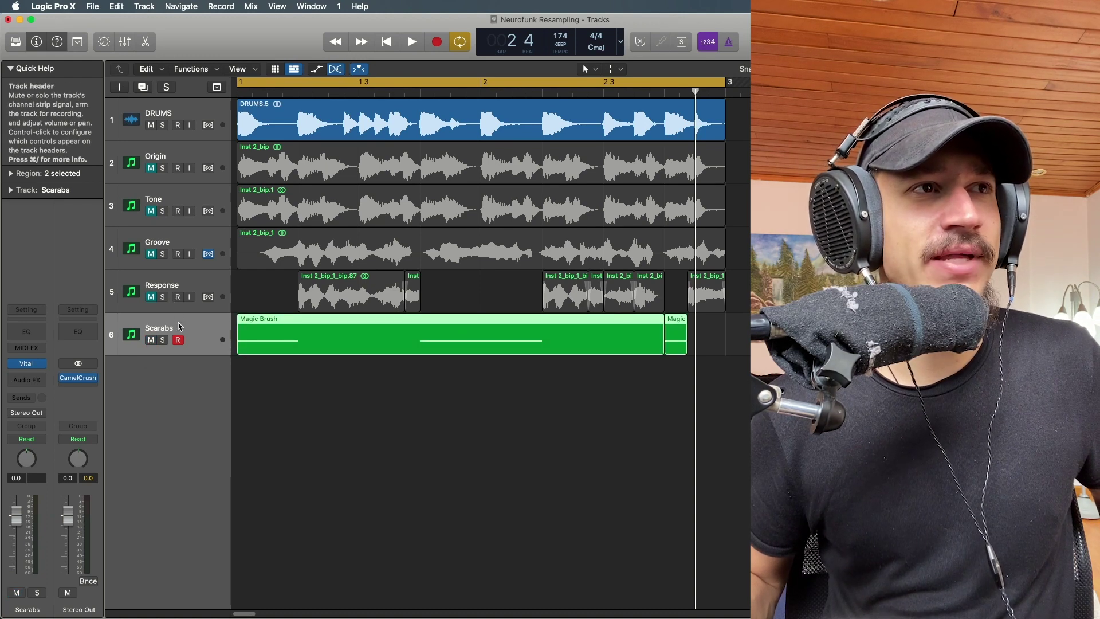
{"action": "key", "text": "space"}
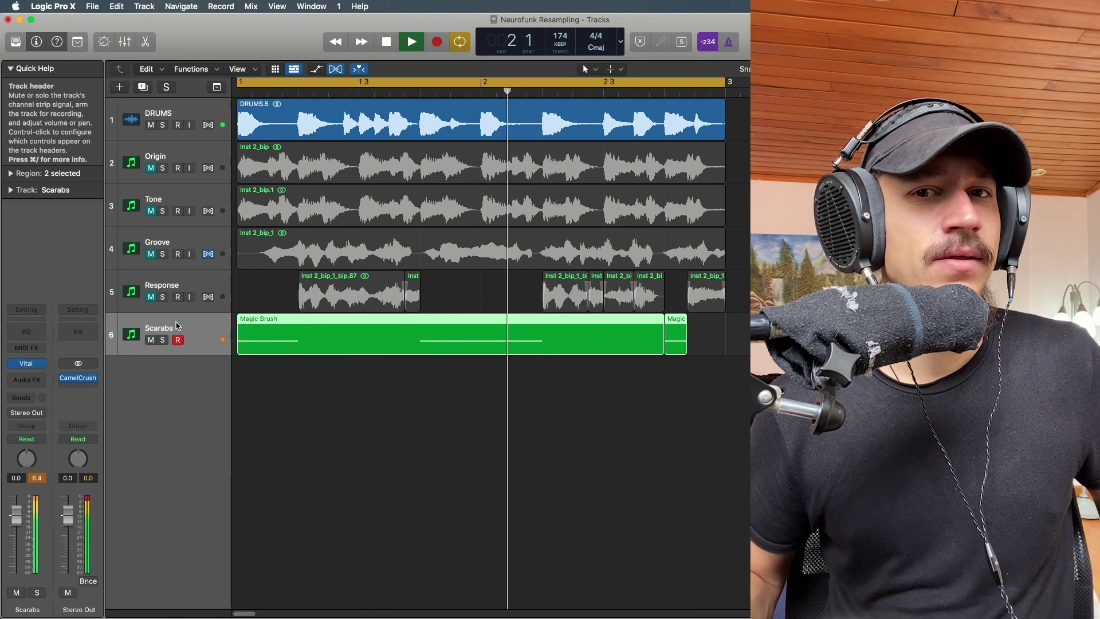
{"action": "key", "text": "space"}
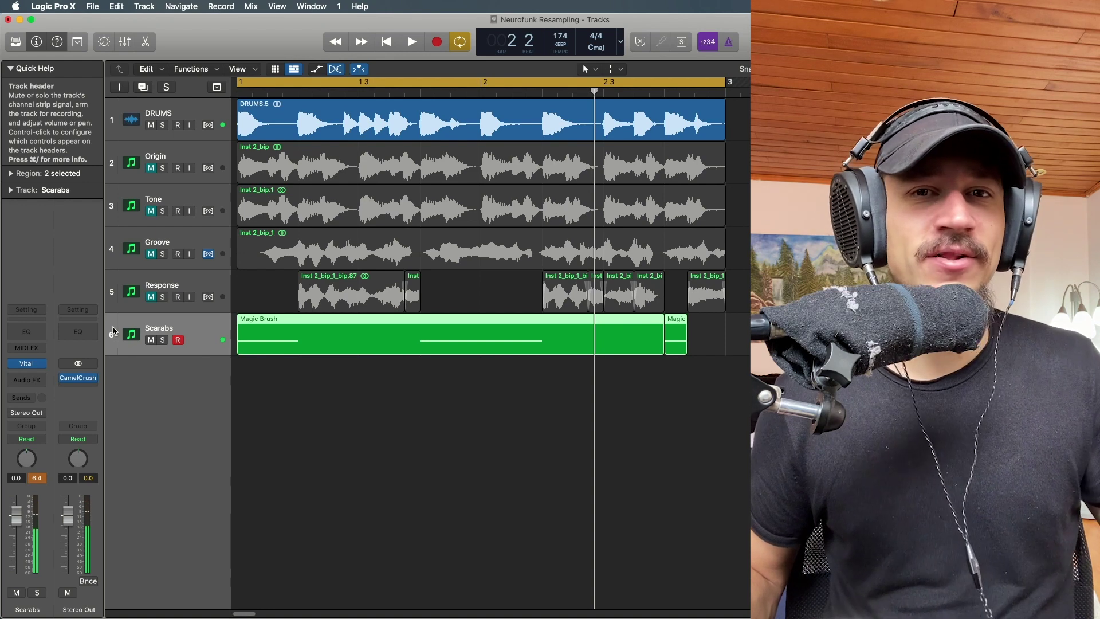
Mute Scarabs and compare Origin with Tone during playback, leaving Origin muted and Tone unmuted
{"action": "left_click", "coordinate": [151, 340]}
{"action": "left_click", "coordinate": [150, 168]}
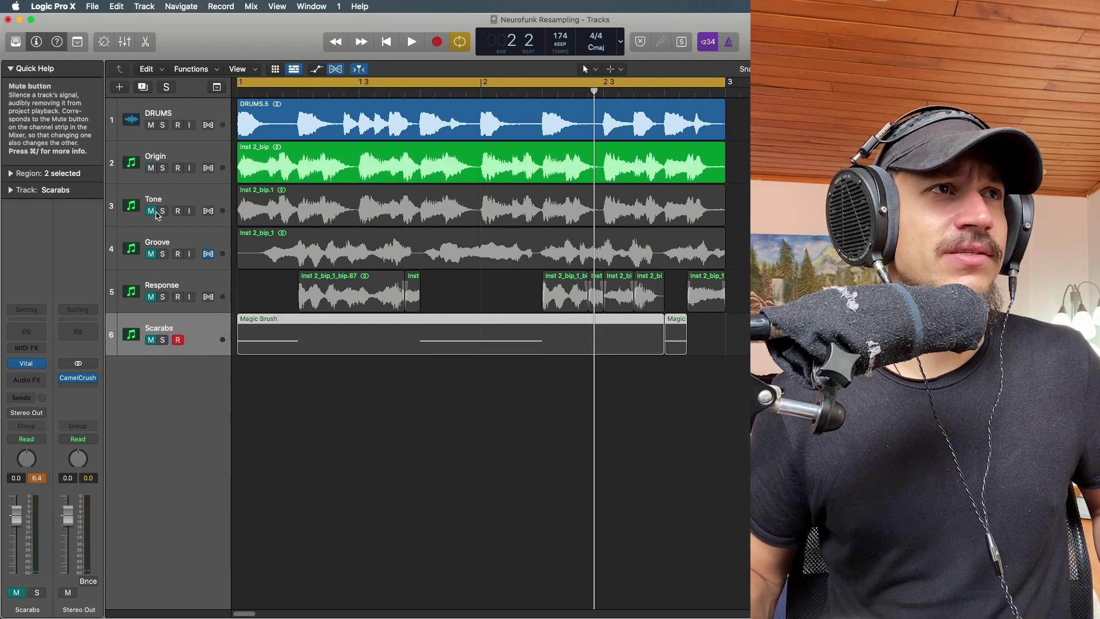
{"action": "left_click", "coordinate": [151, 210]}
{"action": "left_click", "coordinate": [151, 211]}
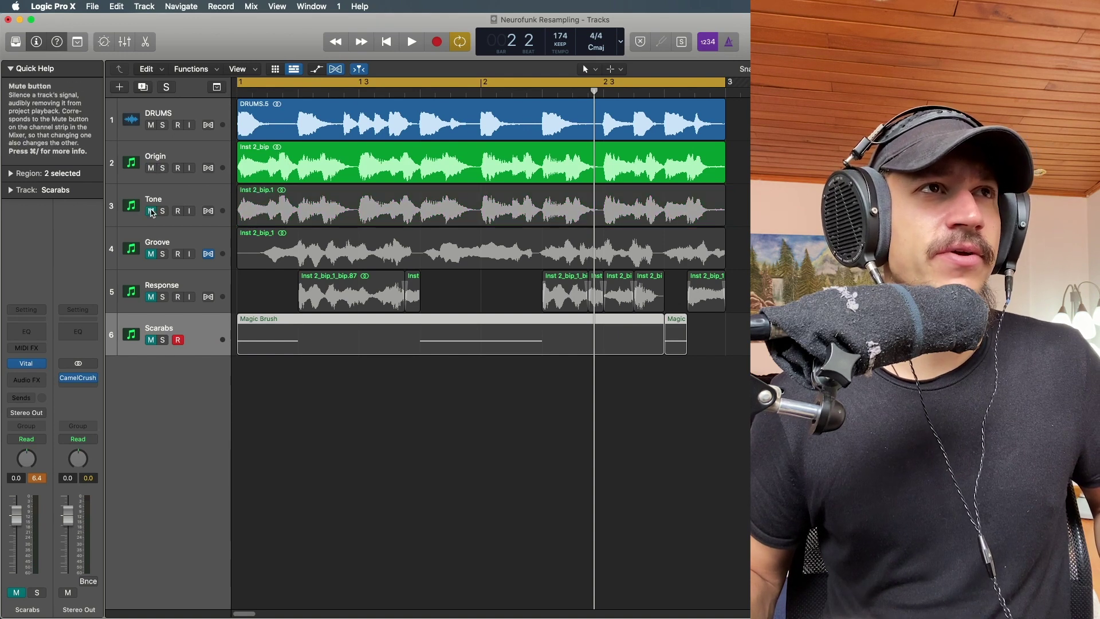
{"action": "left_click", "coordinate": [151, 168]}
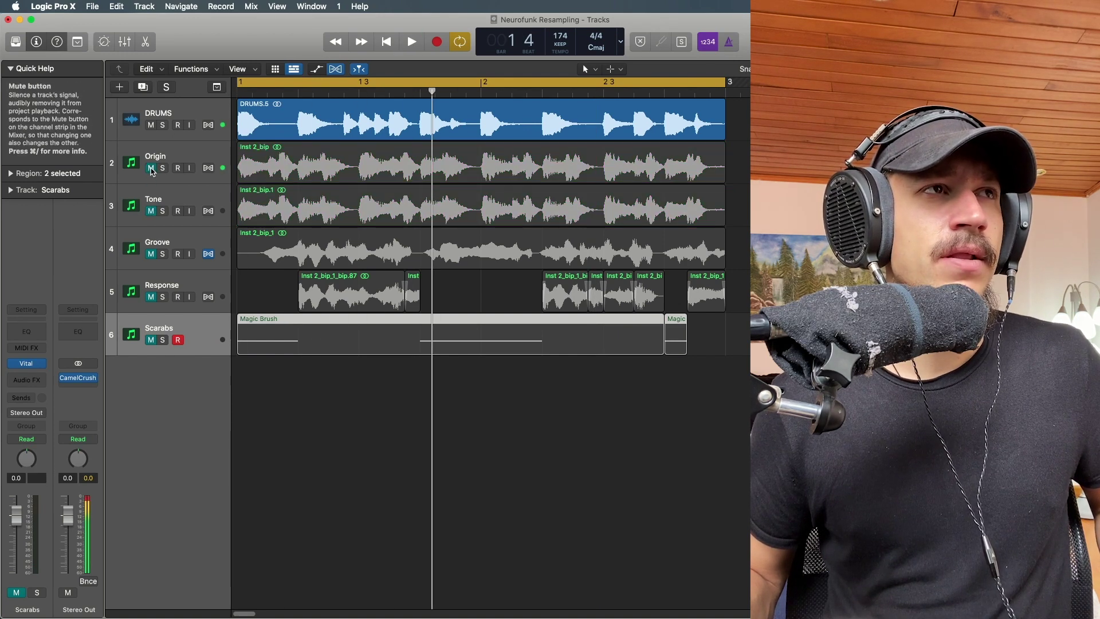
{"action": "left_click", "coordinate": [151, 212]}
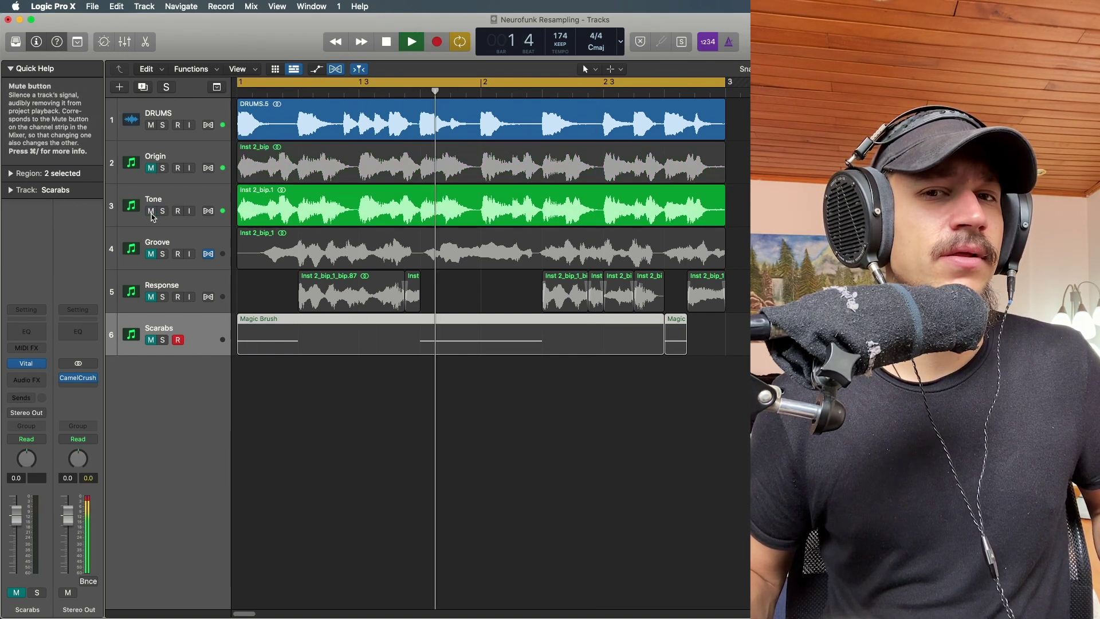
Select the Tone track and collapse the Region inspector and Quick Help to expose its plug-in chain
{"action": "left_click", "coordinate": [124, 195]}
{"action": "left_click", "coordinate": [10, 173]}
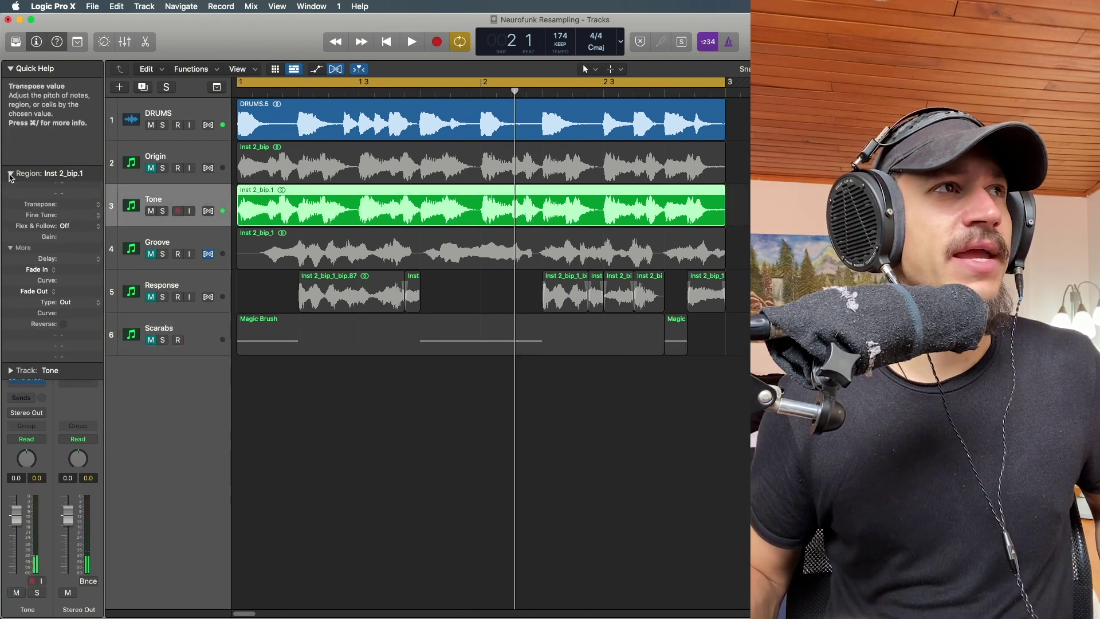
{"action": "left_click", "coordinate": [10, 173]}
{"action": "left_click", "coordinate": [10, 68]}
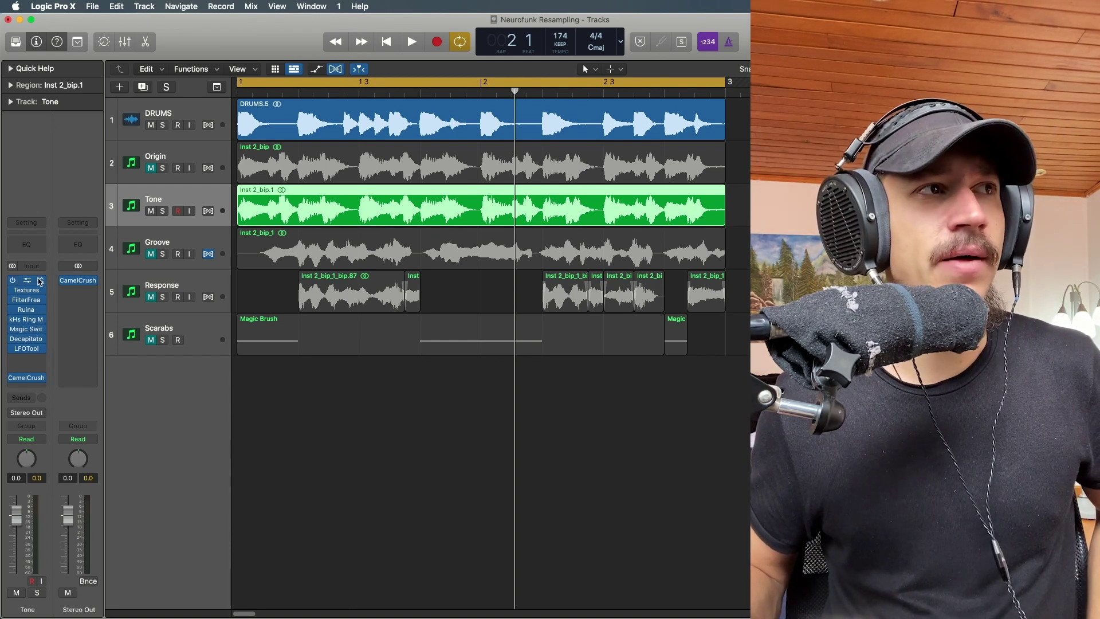
Solo the Tone track and play it with its full effects chain active
{"action": "mouse_move", "coordinate": [41, 323]}
{"action": "left_click_drag", "start_coordinate": [40, 323], "coordinate": [36, 348]}
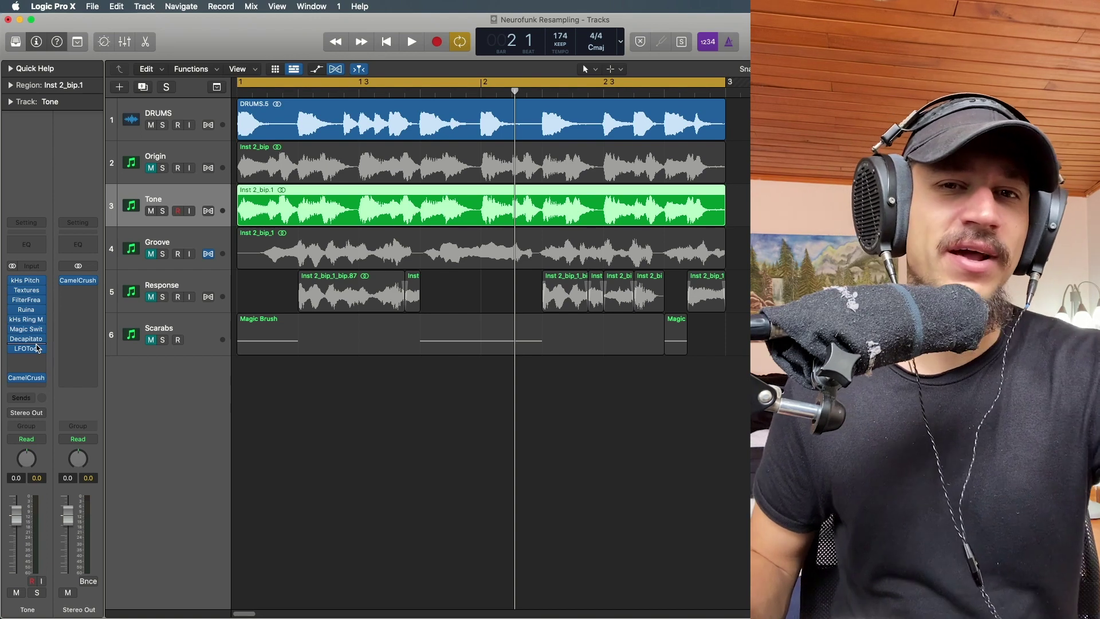
{"action": "mouse_move", "coordinate": [32, 350]}
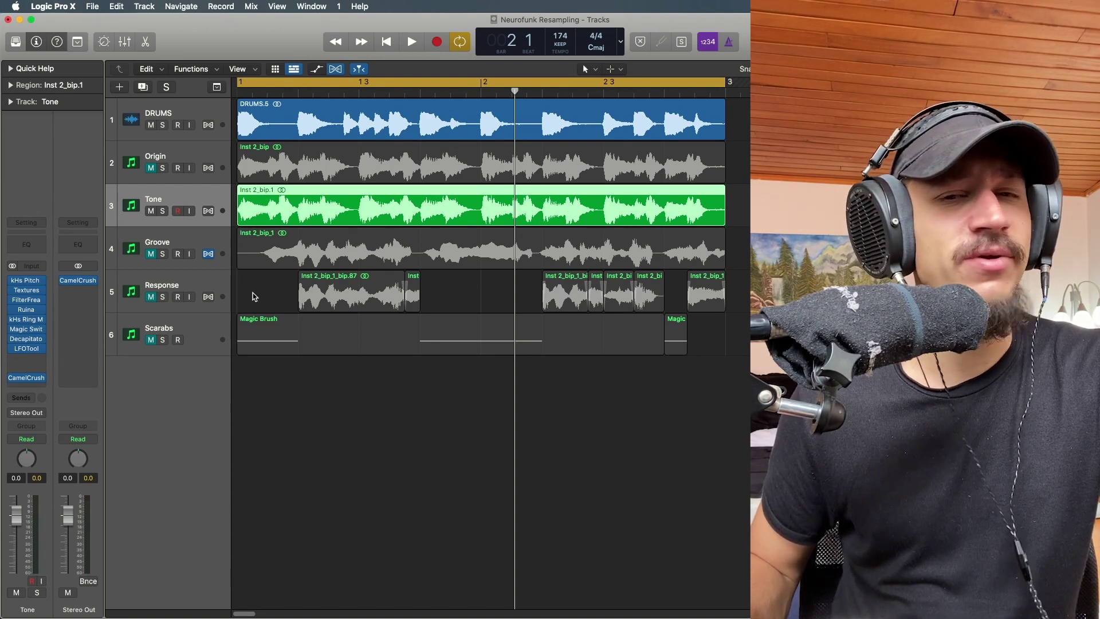
{"action": "left_click", "coordinate": [163, 210]}
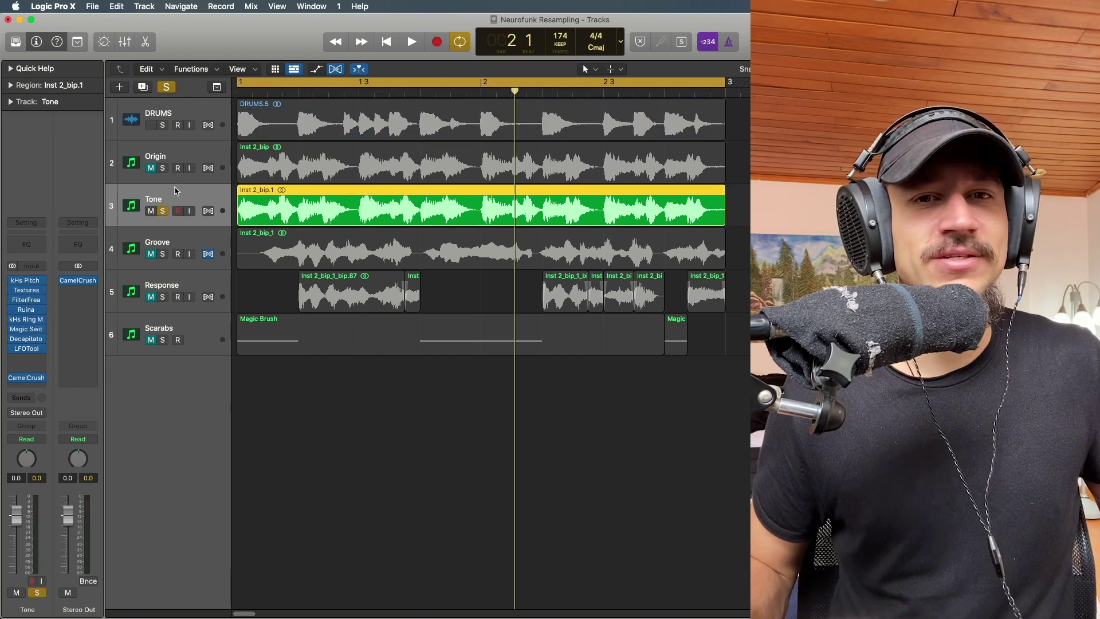
{"action": "key", "text": "space"}
{"action": "key", "text": "space"}
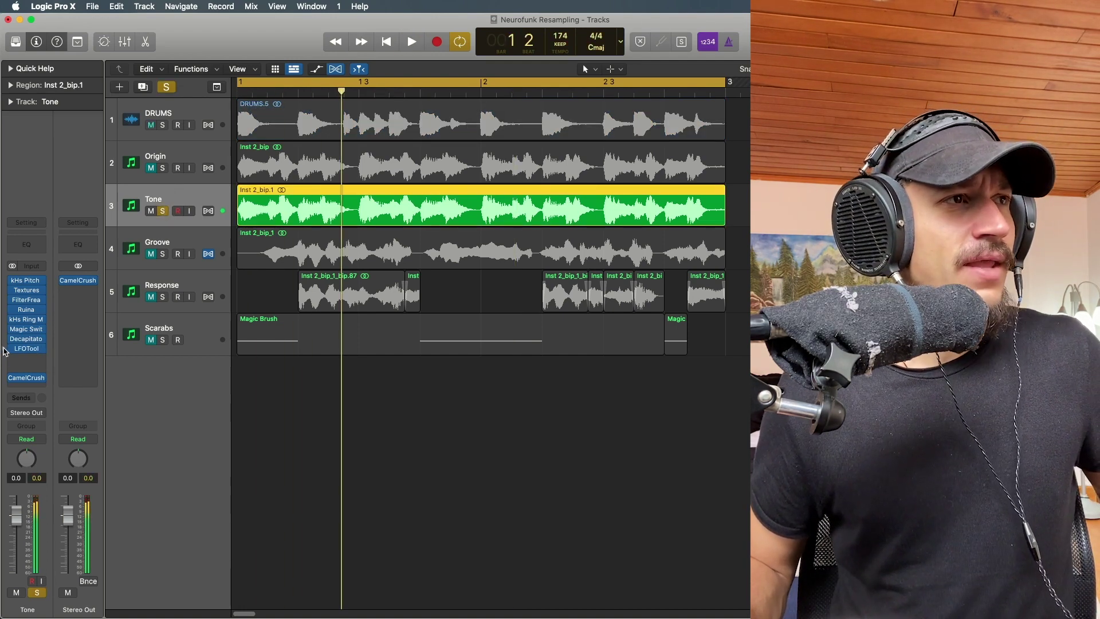
Bypass the Tone track's LFOTool, Decapitator, Magic Switch, kHs Ring Mod, Ruina, FilterFreak and Textures plug-ins
{"action": "left_click", "coordinate": [11, 348]}
{"action": "left_click", "coordinate": [12, 338]}
{"action": "left_click", "coordinate": [12, 329]}
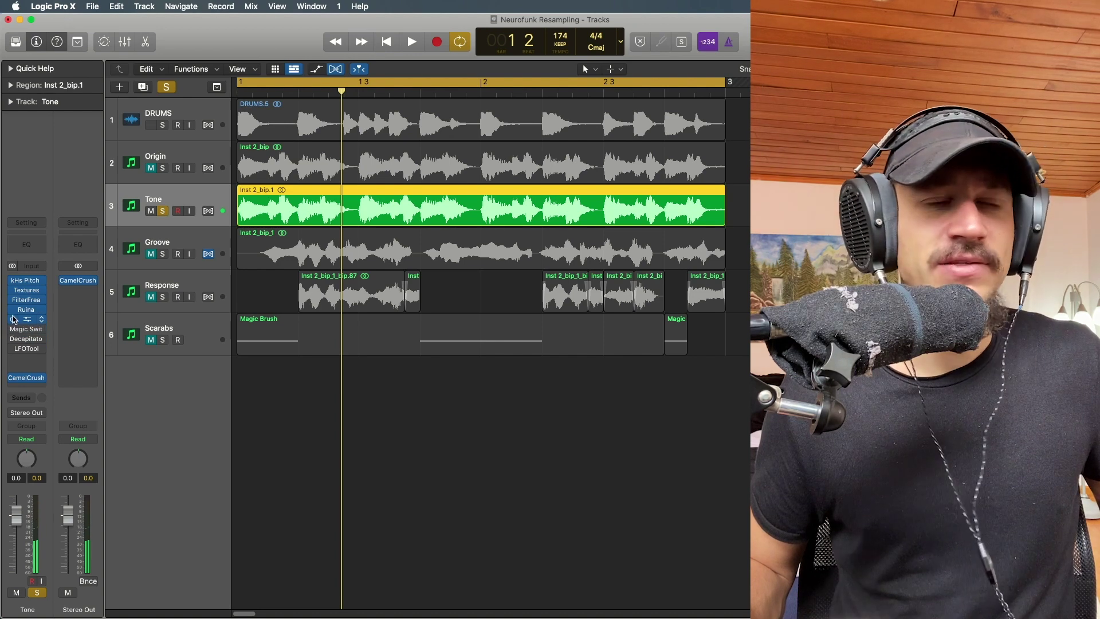
{"action": "left_click", "coordinate": [13, 319]}
{"action": "left_click", "coordinate": [13, 309]}
{"action": "left_click", "coordinate": [12, 299]}
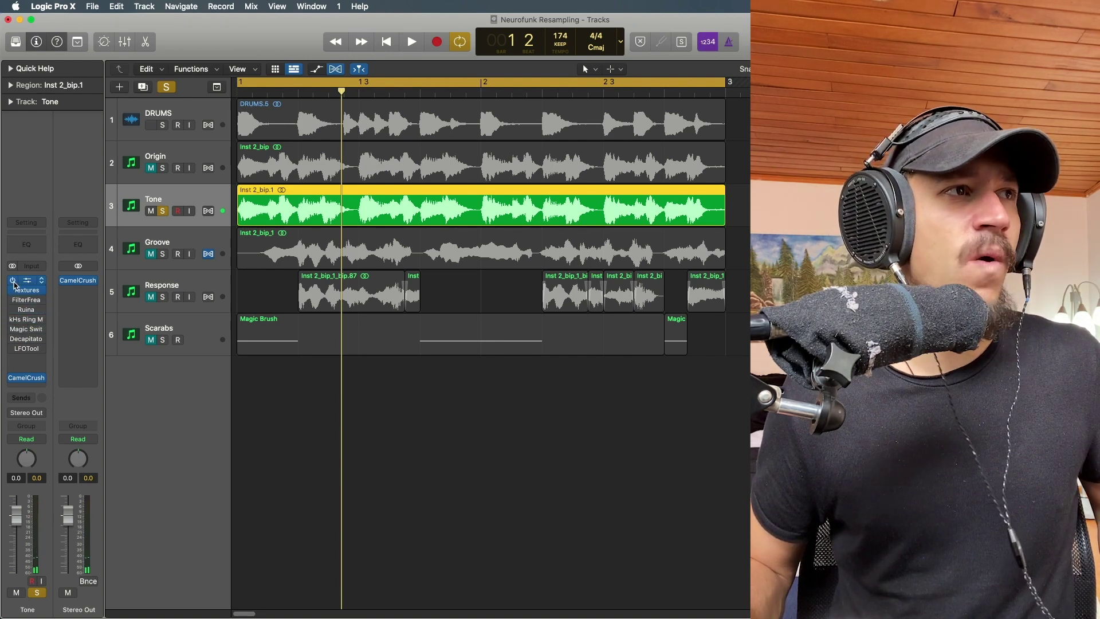
{"action": "left_click", "coordinate": [12, 290]}
Open the Tone track's kHs Pitch Shifter, play the sound with it bypassed, and turn the effect back on
{"action": "left_click", "coordinate": [27, 280]}
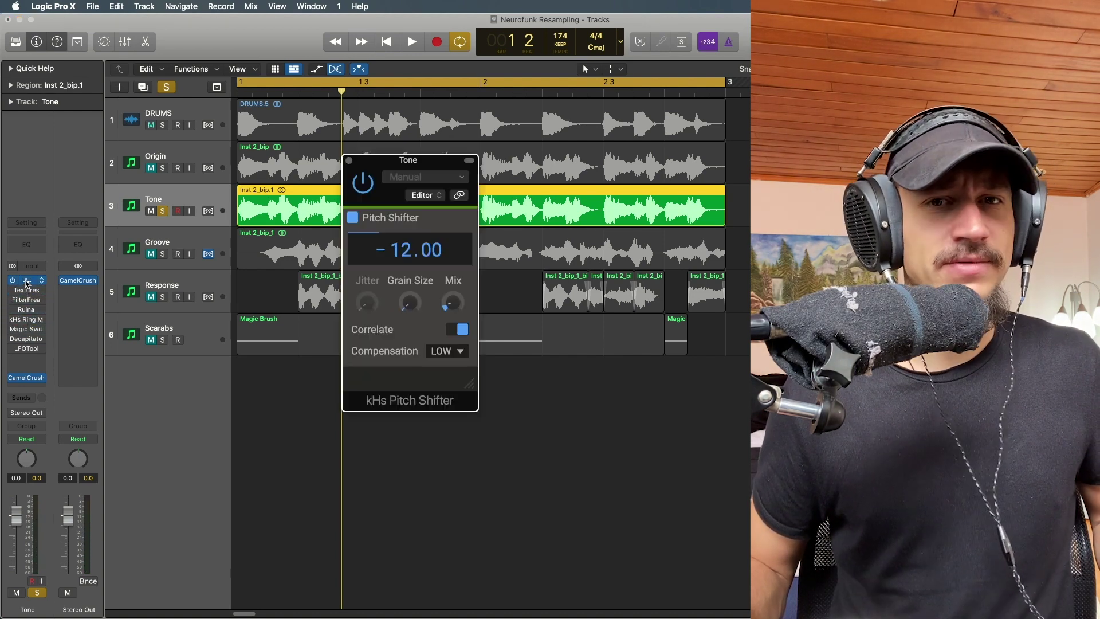
{"action": "left_click", "coordinate": [361, 182]}
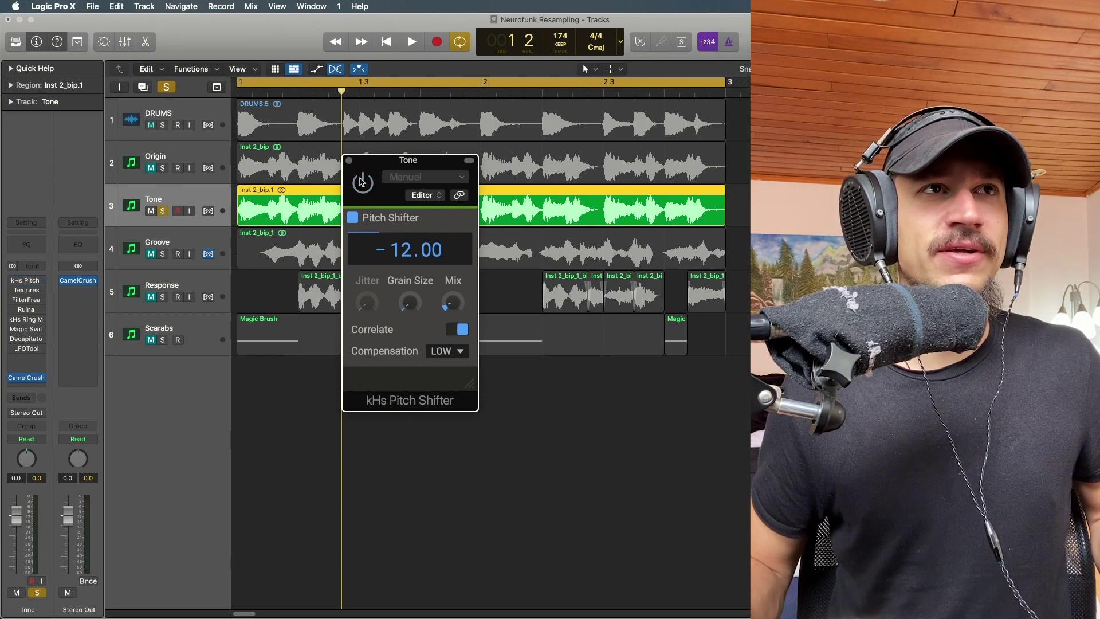
{"action": "key", "text": "space"}
{"action": "key", "text": "space"}
{"action": "left_click", "coordinate": [362, 182]}
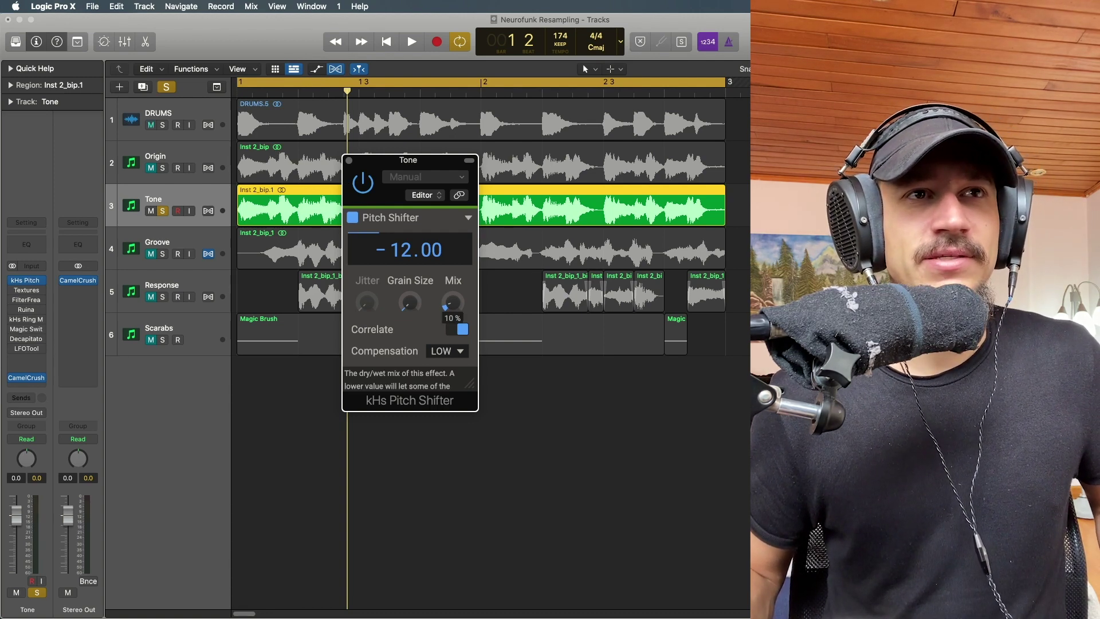
Turn the Pitch Shifter's Mix fully up and audition the soloed Tone track
{"action": "left_click_drag", "start_coordinate": [452, 302], "coordinate": [453, 252]}
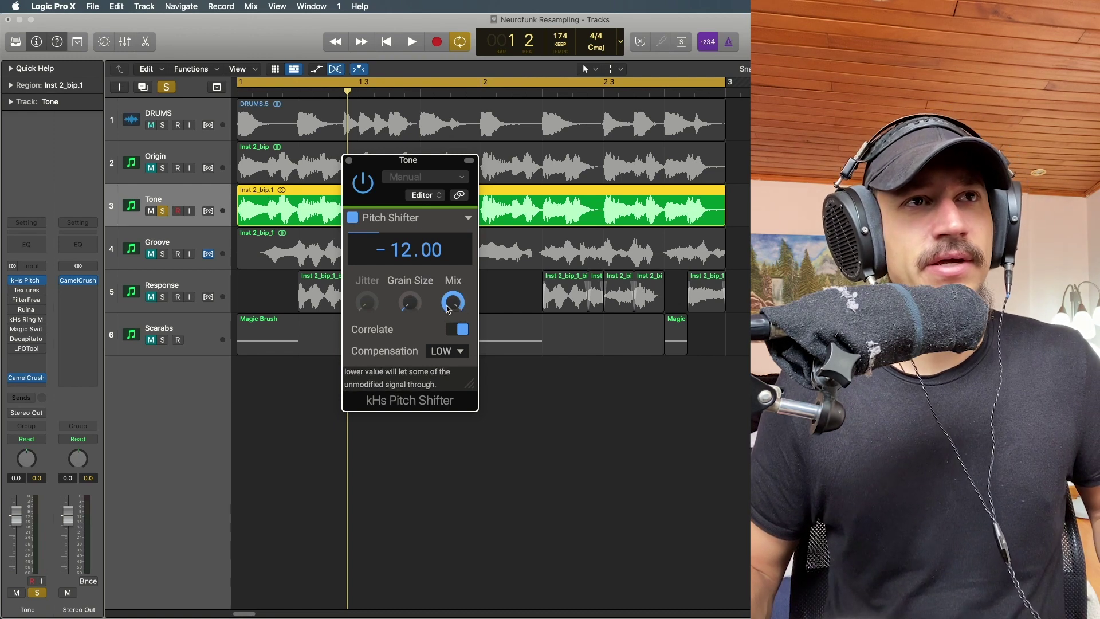
{"action": "key", "text": "space"}
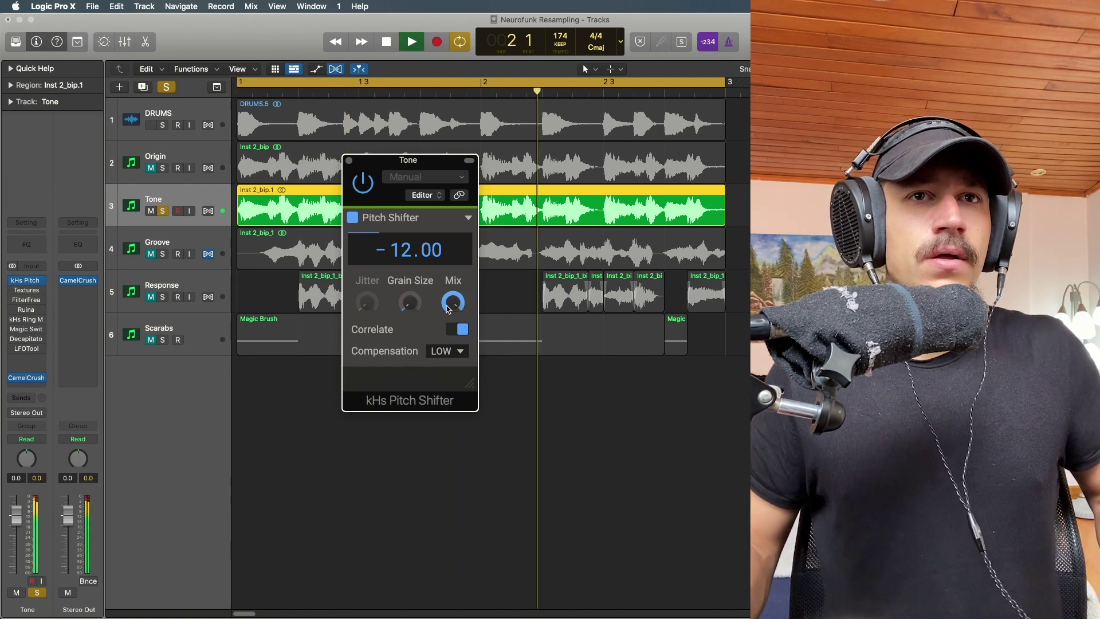
{"action": "key", "text": "space"}
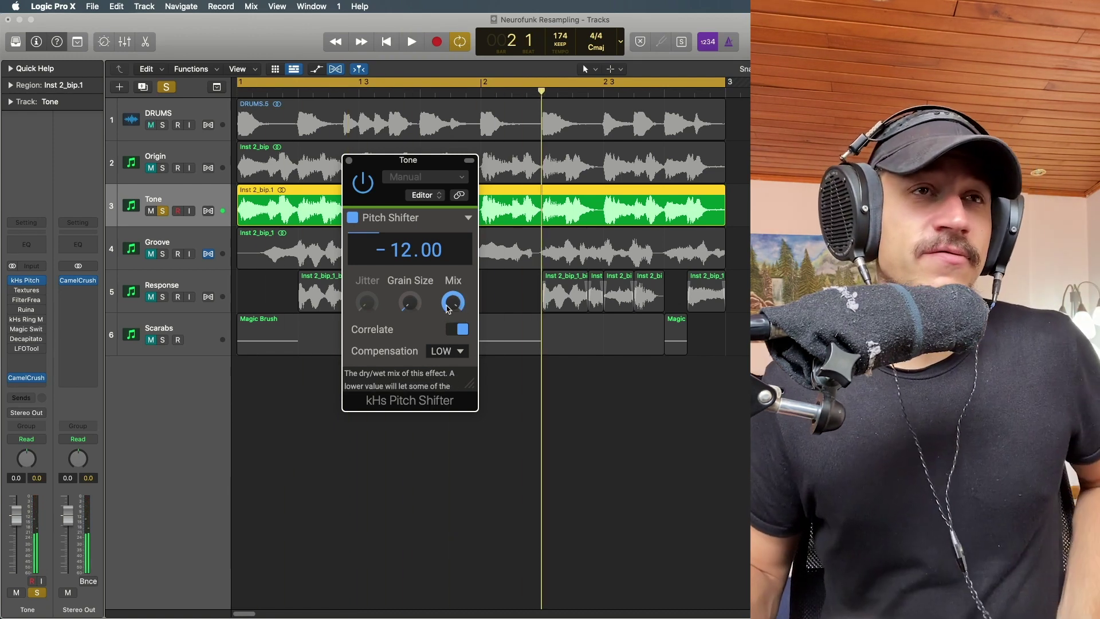
Audition the Pitch Shifter with Grain Size at maximum, and bring Grain Size back down to its low end
{"action": "left_click_drag", "start_coordinate": [405, 300], "coordinate": [405, 252]}
{"action": "key", "text": "space"}
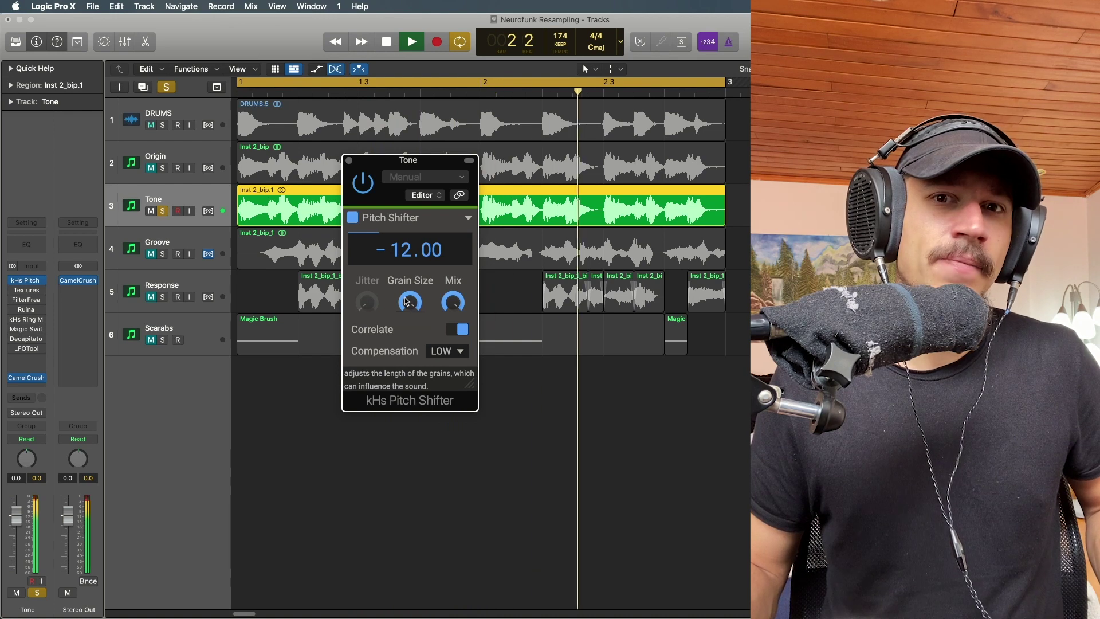
{"action": "key", "text": "space"}
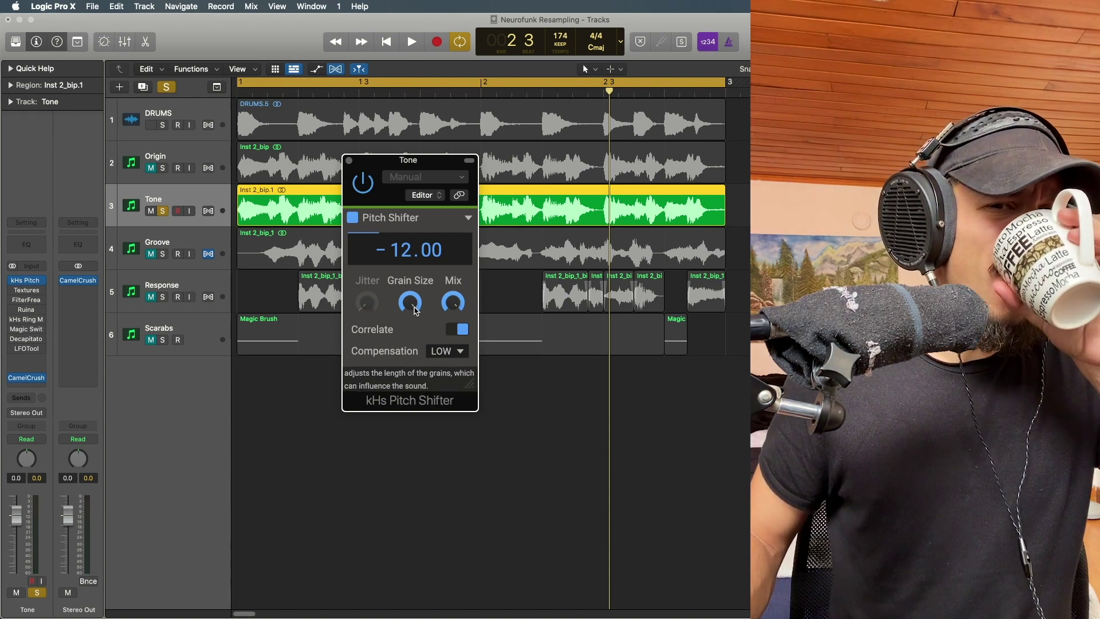
{"action": "left_click", "coordinate": [415, 308]}
{"action": "left_click_drag", "start_coordinate": [409, 302], "coordinate": [402, 303]}
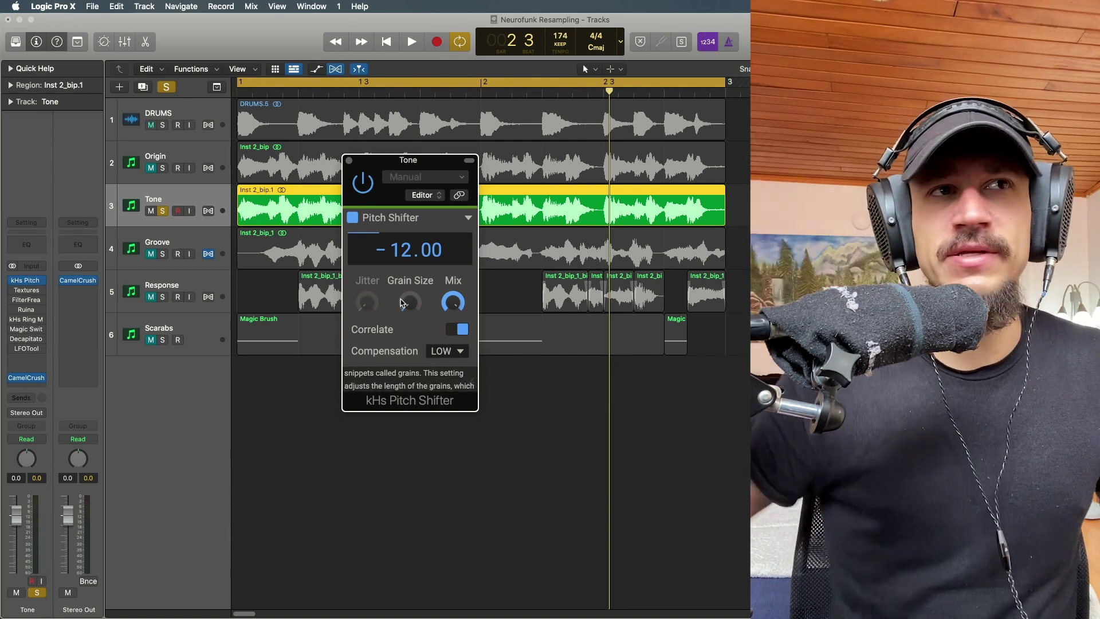
Lower the Pitch Shifter's Mix to 42% and try a Grain Size of 44.1 ms while auditioning the Tone track
{"action": "key", "text": "space"}
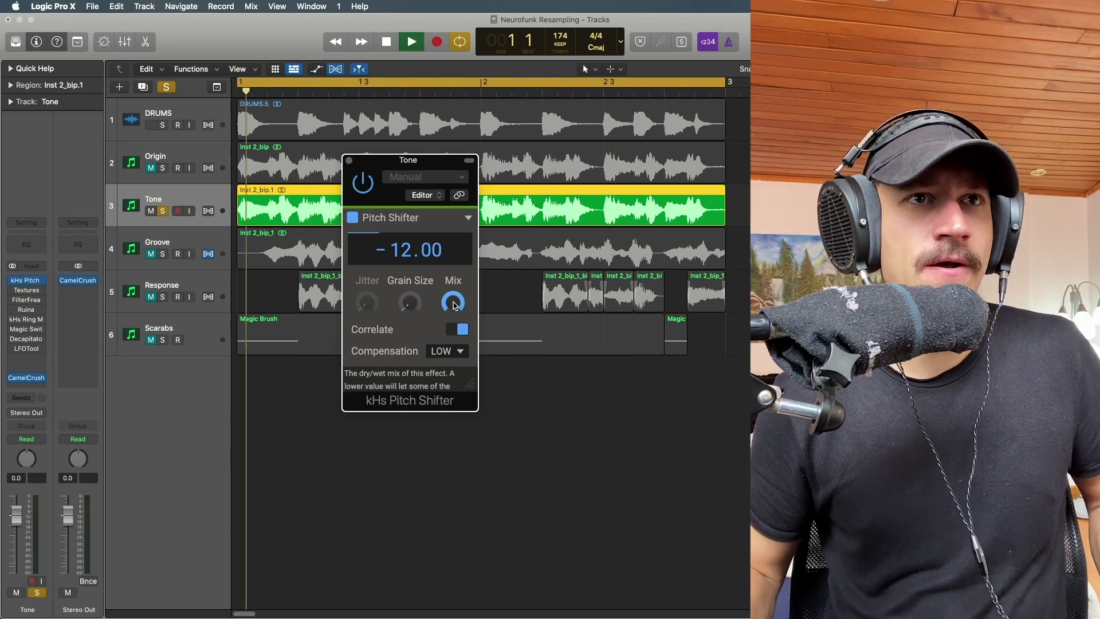
{"action": "left_click_drag", "start_coordinate": [452, 302], "coordinate": [452, 305]}
{"action": "key", "text": "space"}
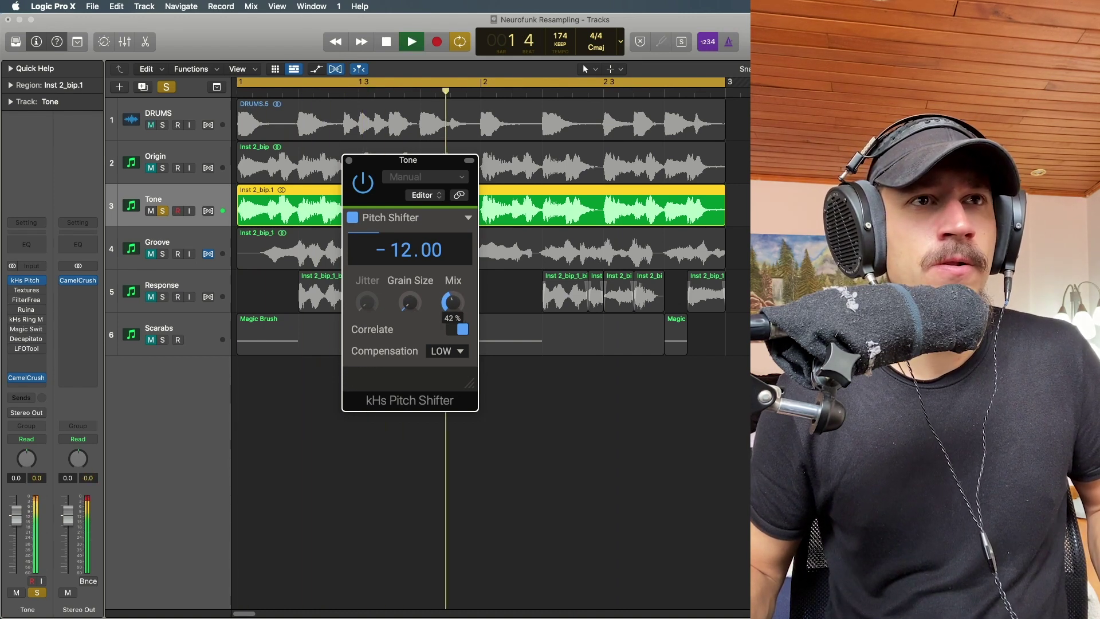
{"action": "key", "text": "space"}
{"action": "left_click_drag", "start_coordinate": [409, 302], "coordinate": [409, 286]}
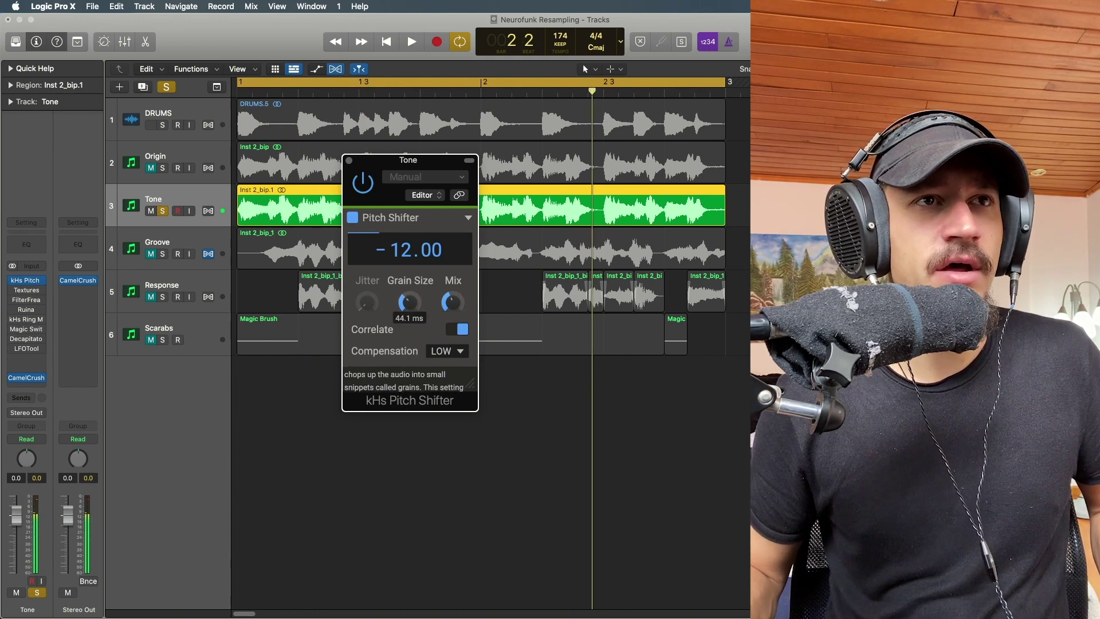
{"action": "key", "text": "space"}
{"action": "key", "text": "space"}
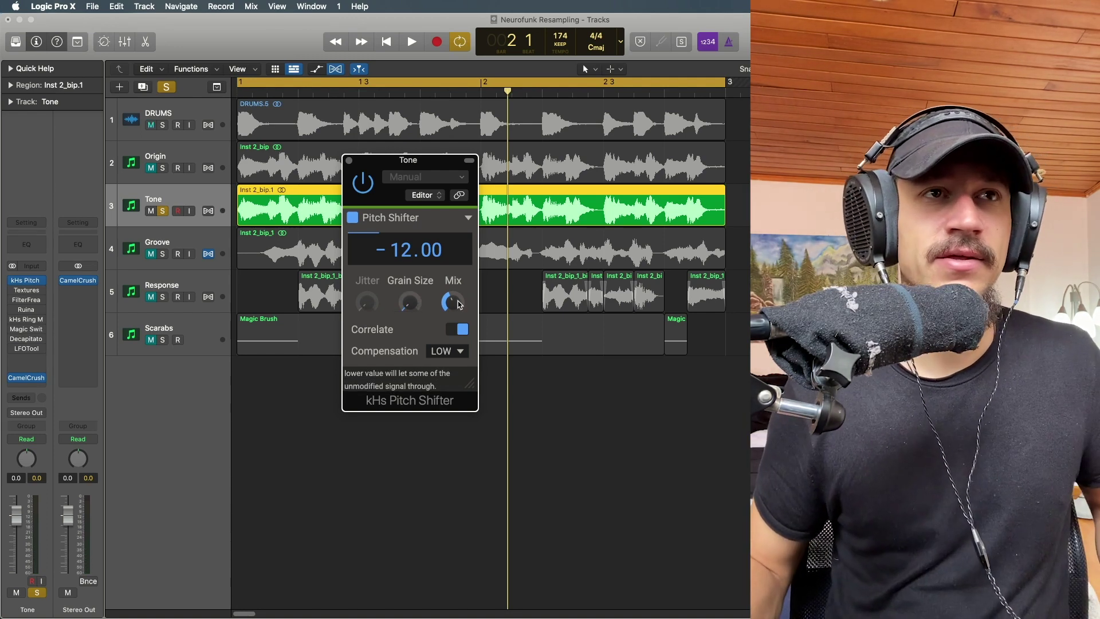
Set the Pitch Shifter's Mix to 11%, audition the subtle effect, and close its window
{"action": "left_click_drag", "start_coordinate": [459, 304], "coordinate": [458, 316]}
{"action": "key", "text": "space"}
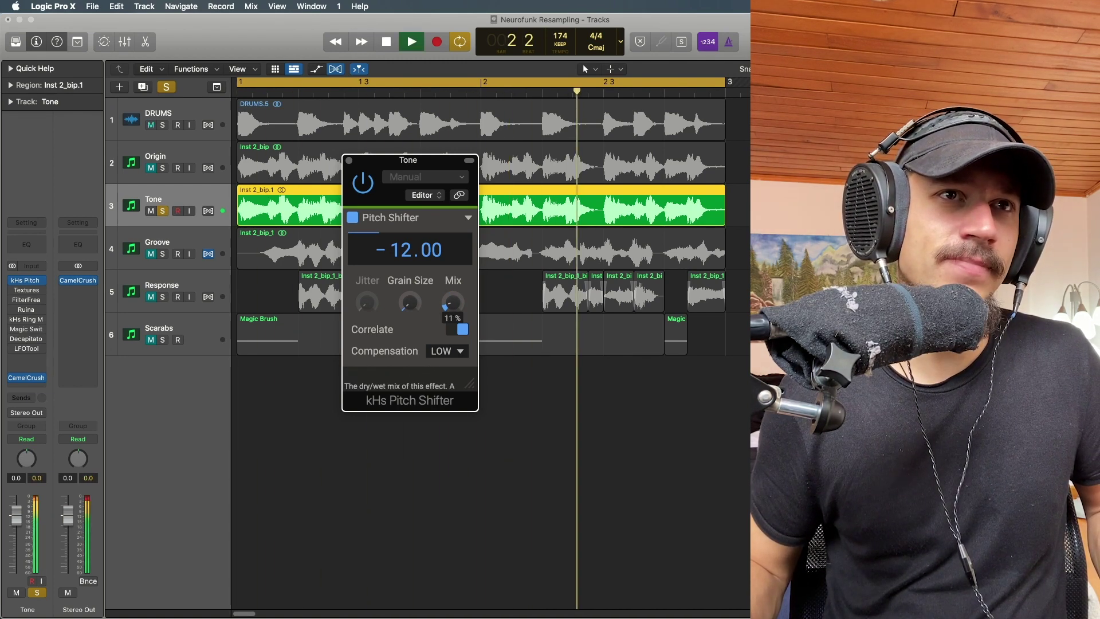
{"action": "key", "text": "space"}
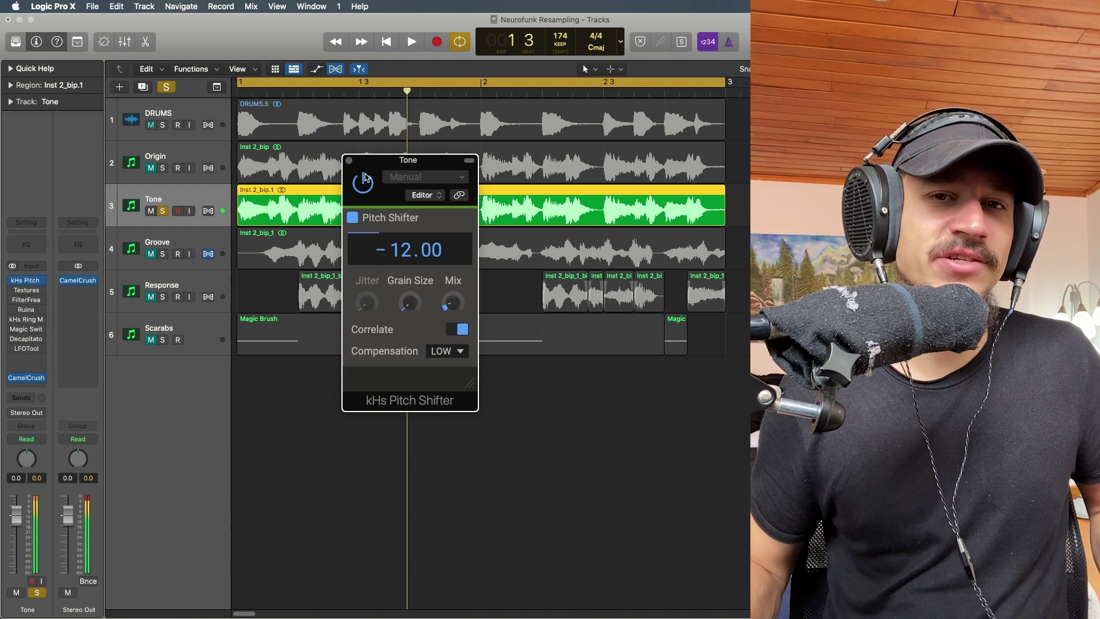
{"action": "key", "text": "space"}
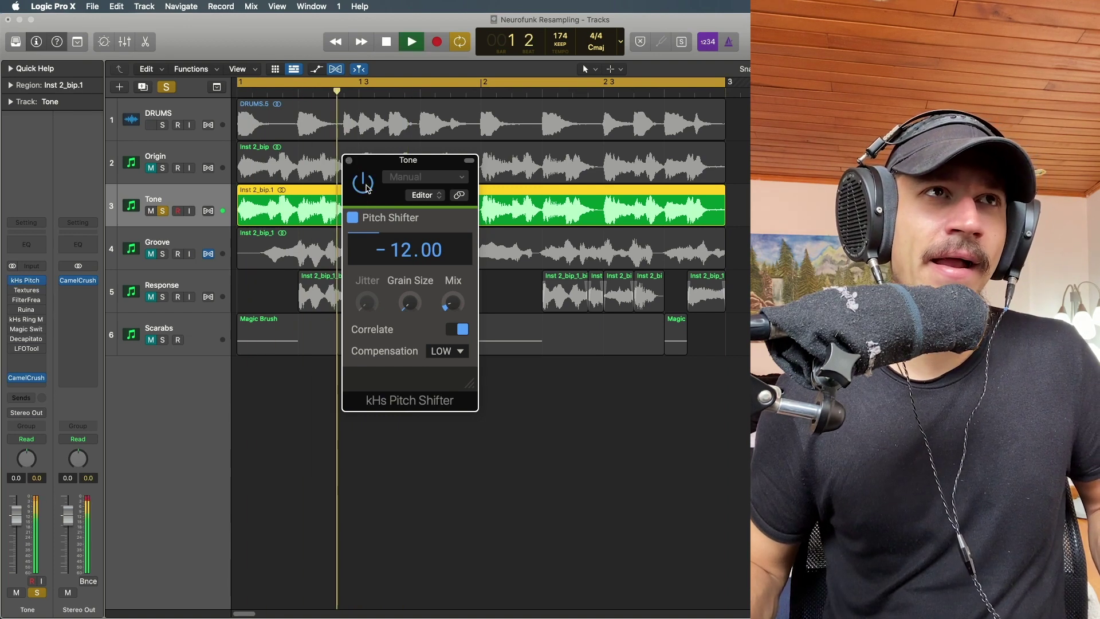
{"action": "key", "text": "space"}
{"action": "left_click", "coordinate": [348, 160]}
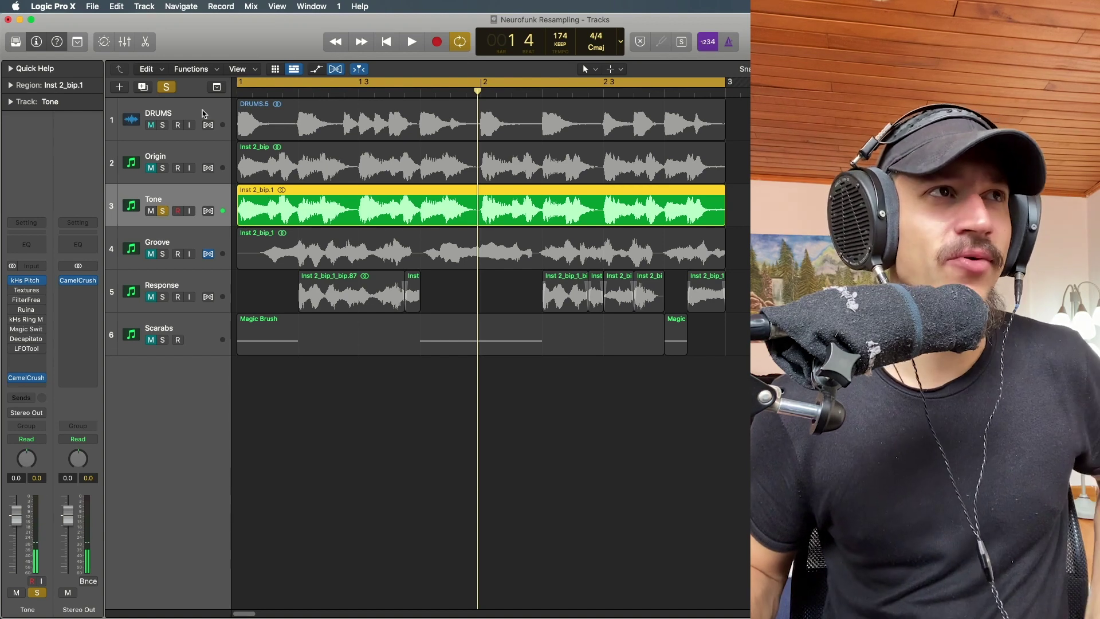
Enable and open the Textures plug-in on the Tone track, and move its window clear for viewing
{"action": "mouse_move", "coordinate": [23, 294]}
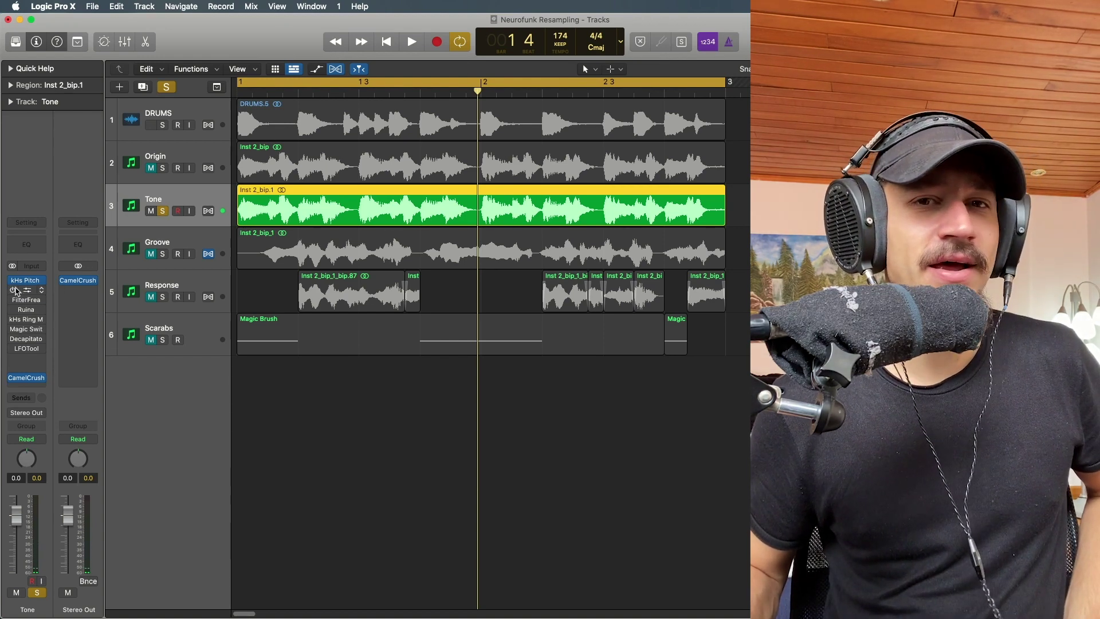
{"action": "left_click", "coordinate": [29, 292]}
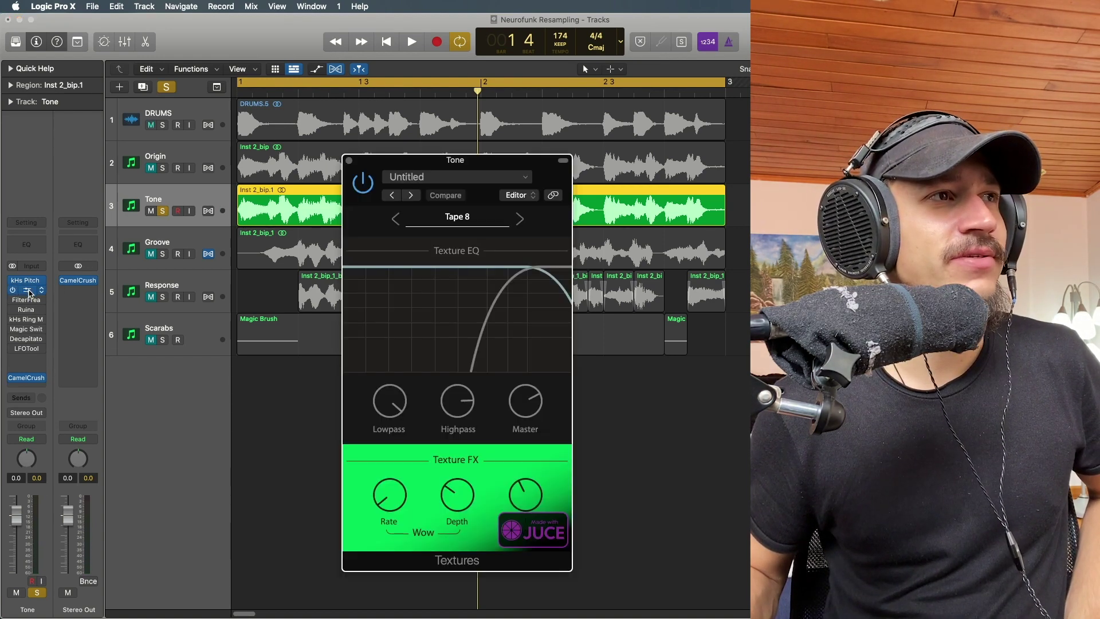
{"action": "left_click", "coordinate": [524, 175]}
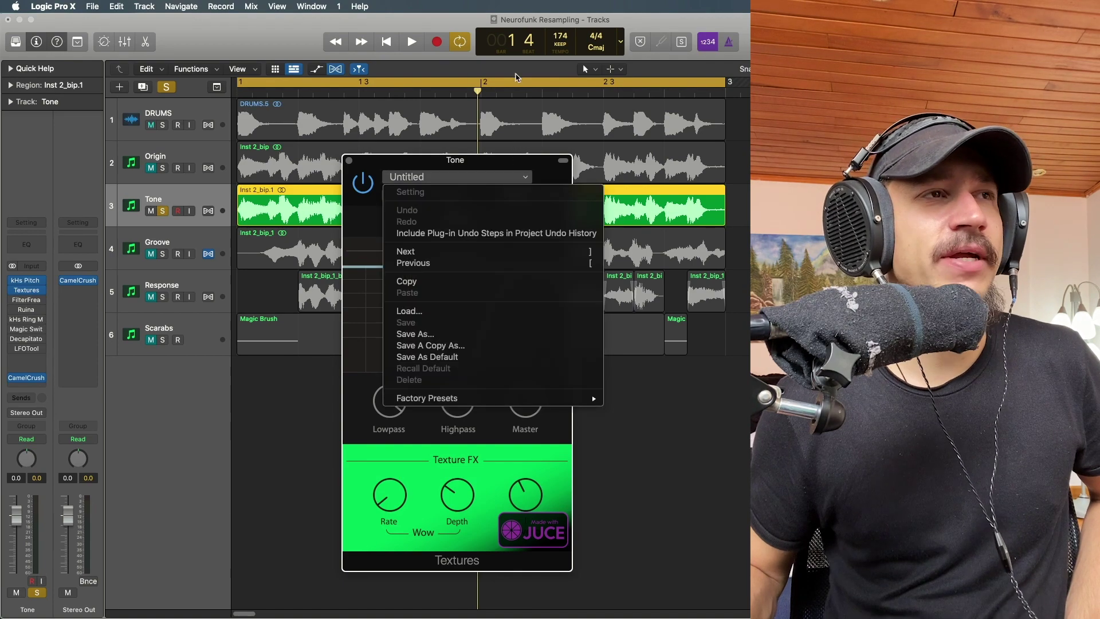
{"action": "left_click", "coordinate": [510, 143]}
{"action": "left_click_drag", "start_coordinate": [514, 165], "coordinate": [499, 131]}
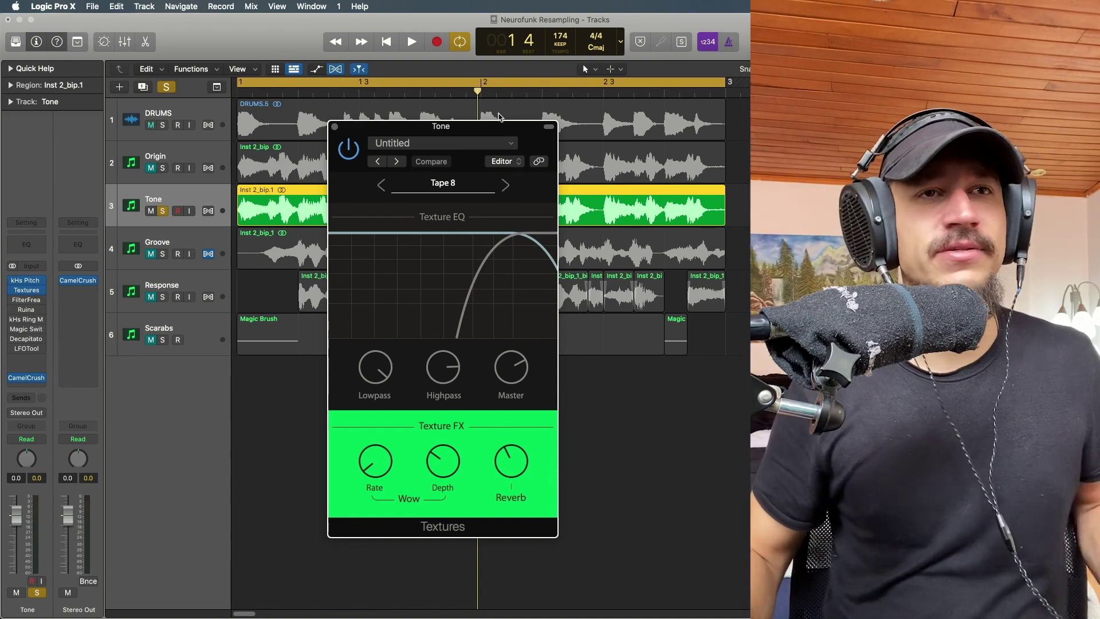
Browse the texture categories in Textures and choose Tape 8 from the Tape group
{"action": "left_click", "coordinate": [441, 183]}
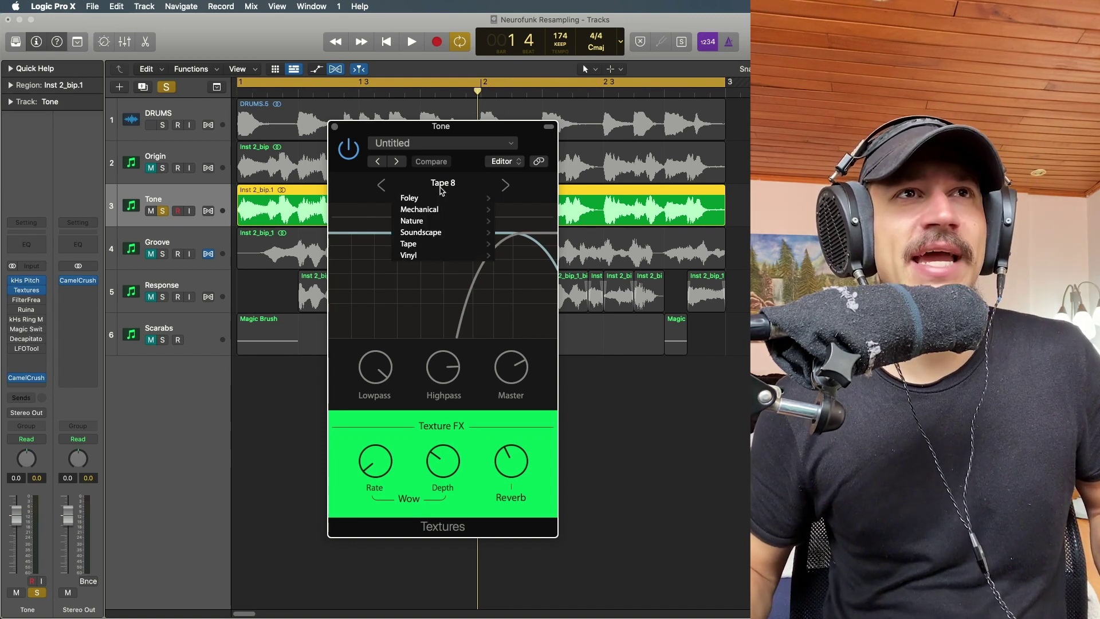
{"action": "left_click", "coordinate": [441, 190]}
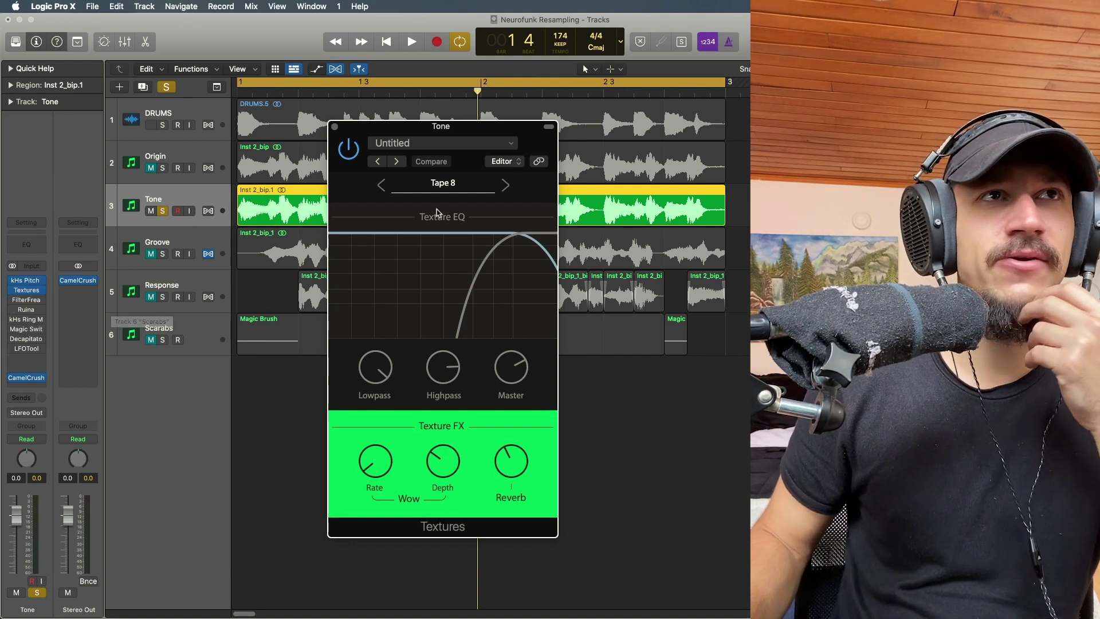
{"action": "left_click", "coordinate": [451, 186]}
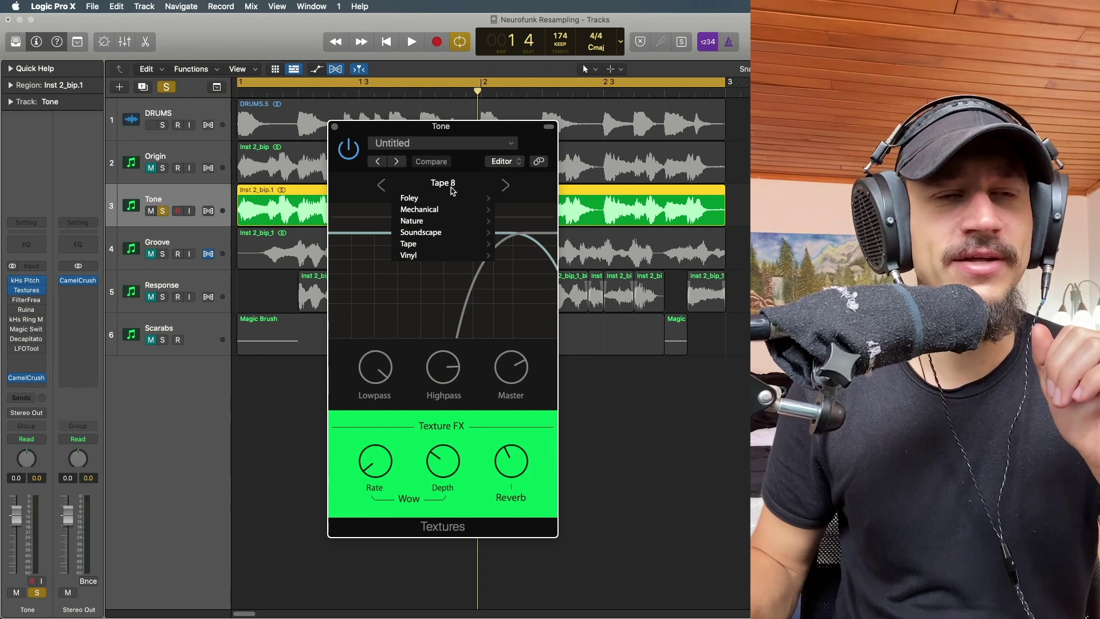
{"action": "mouse_move", "coordinate": [431, 237]}
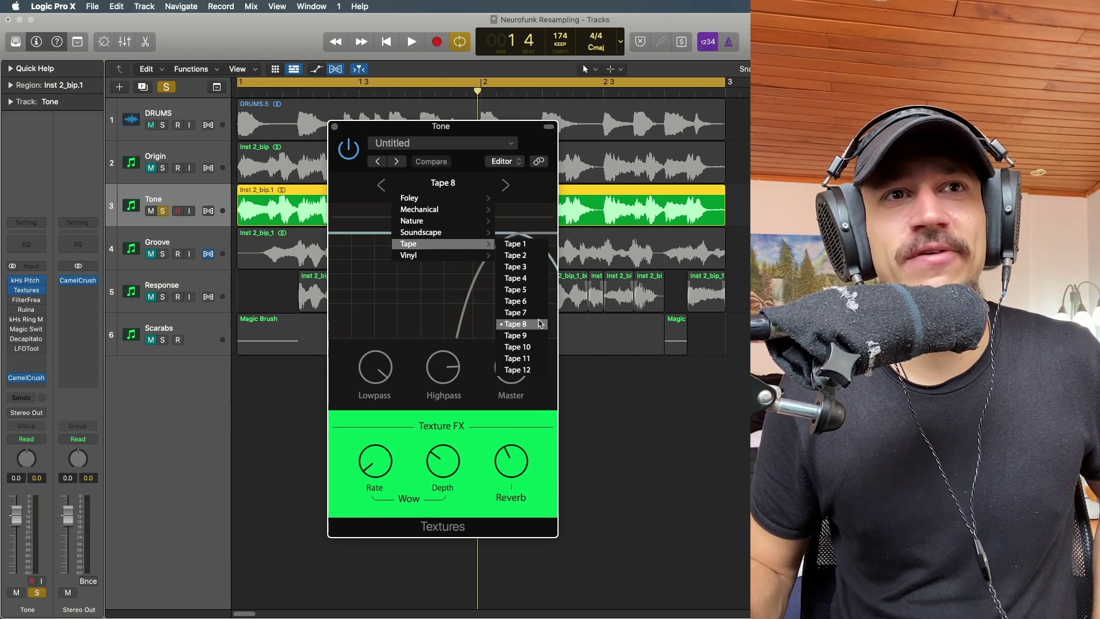
{"action": "left_click", "coordinate": [538, 324]}
Audition the Tape 8 texture with the Master level turned low and fully up, and return it to a moderately high level
{"action": "key", "text": "space"}
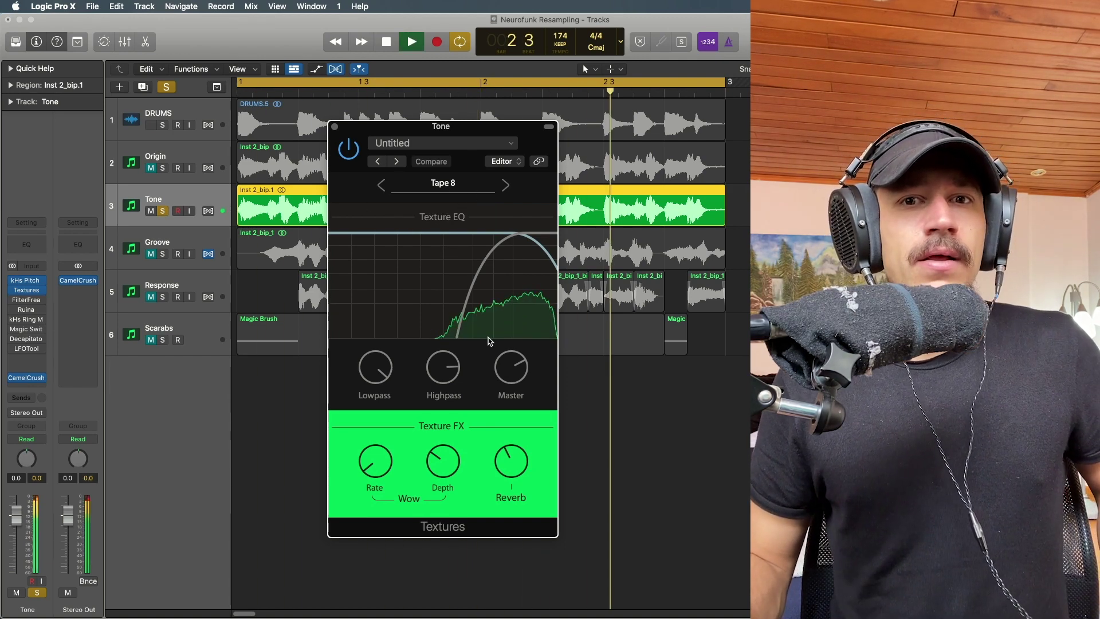
{"action": "key", "text": "space"}
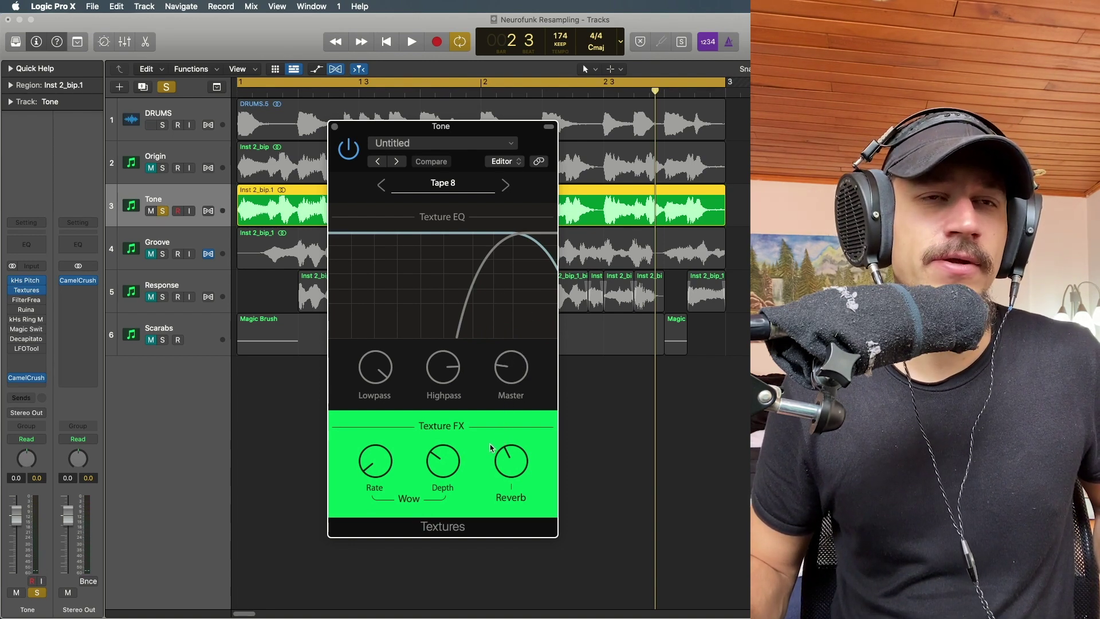
{"action": "key", "text": "space"}
{"action": "left_click_drag", "start_coordinate": [491, 446], "coordinate": [523, 282]}
{"action": "key", "text": "space"}
{"action": "key", "text": "space"}
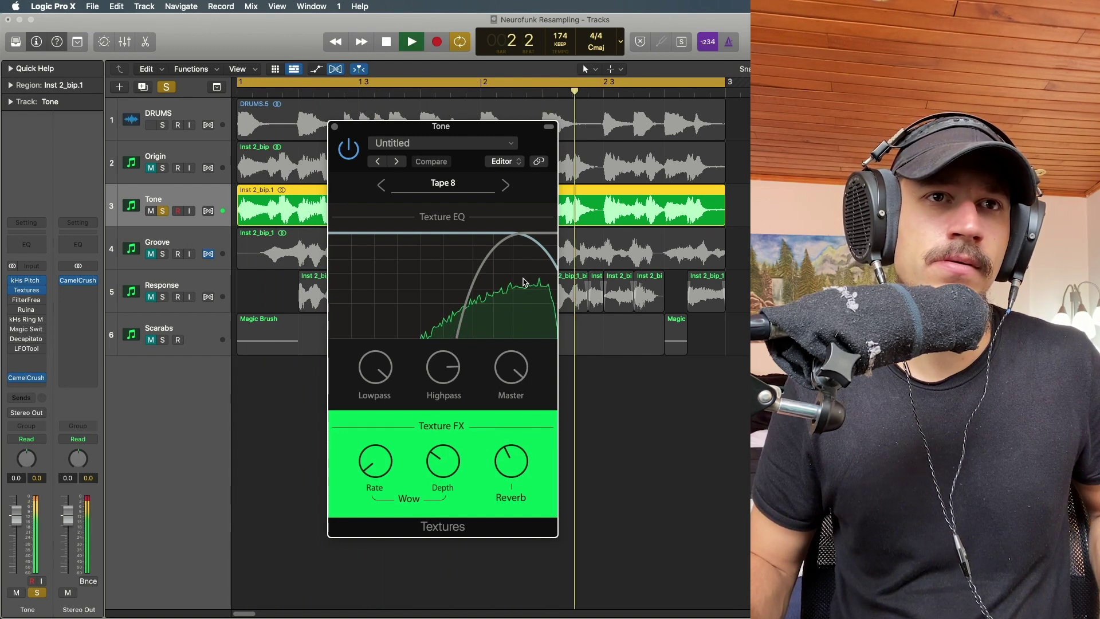
{"action": "key", "text": "space"}
{"action": "left_click_drag", "start_coordinate": [523, 282], "coordinate": [518, 370]}
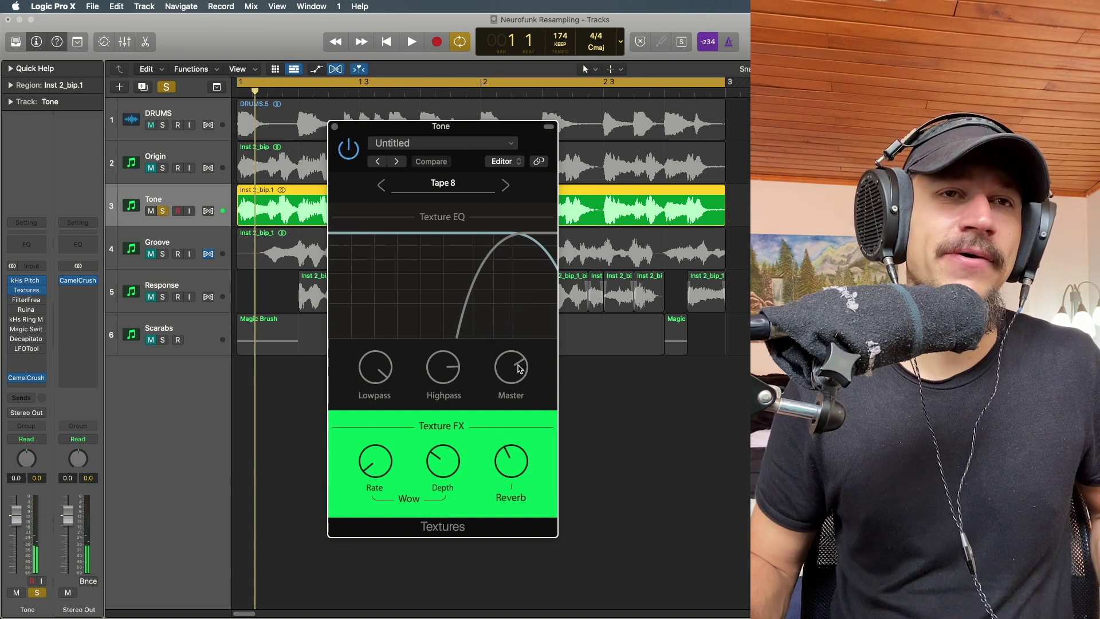
Audition the Tape 8 texture in the loop once more and close the Textures window
{"action": "key", "text": "space"}
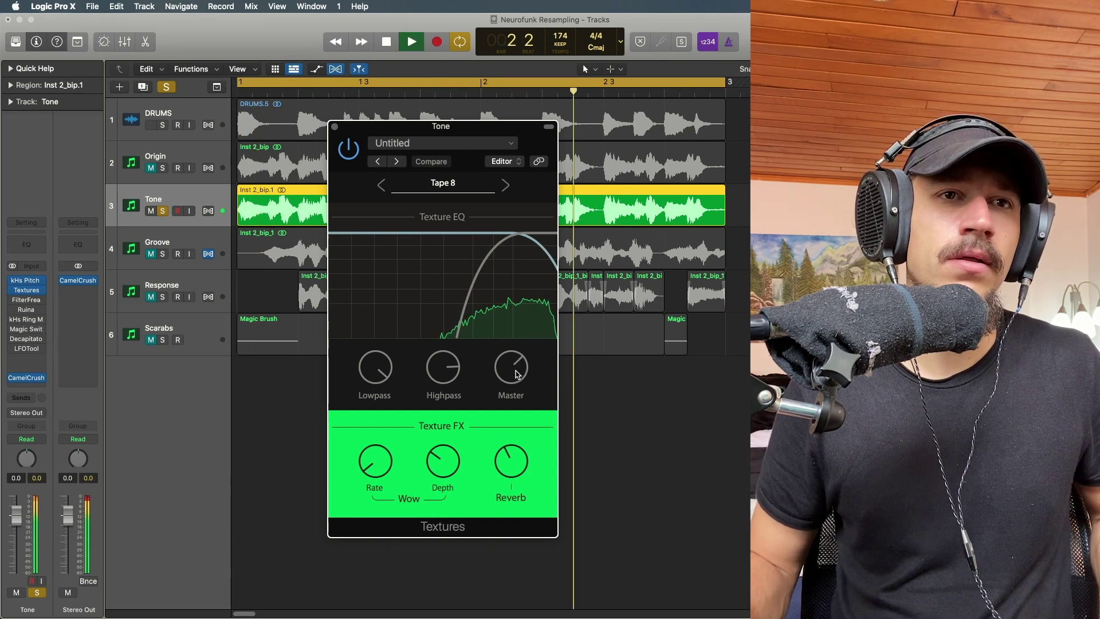
{"action": "key", "text": "space"}
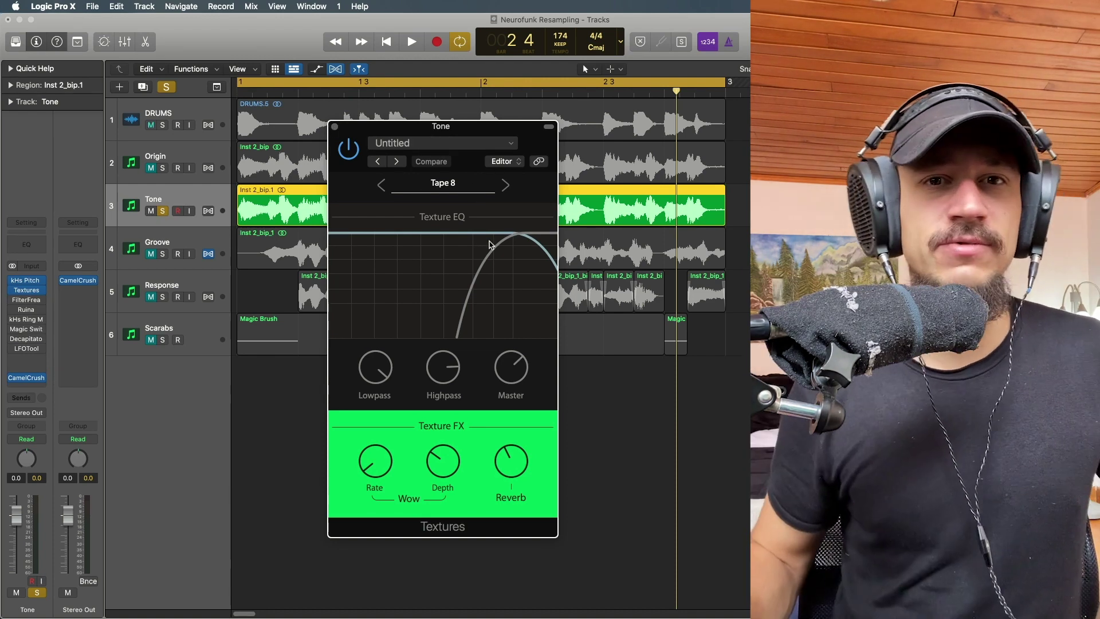
{"action": "left_click", "coordinate": [335, 129]}
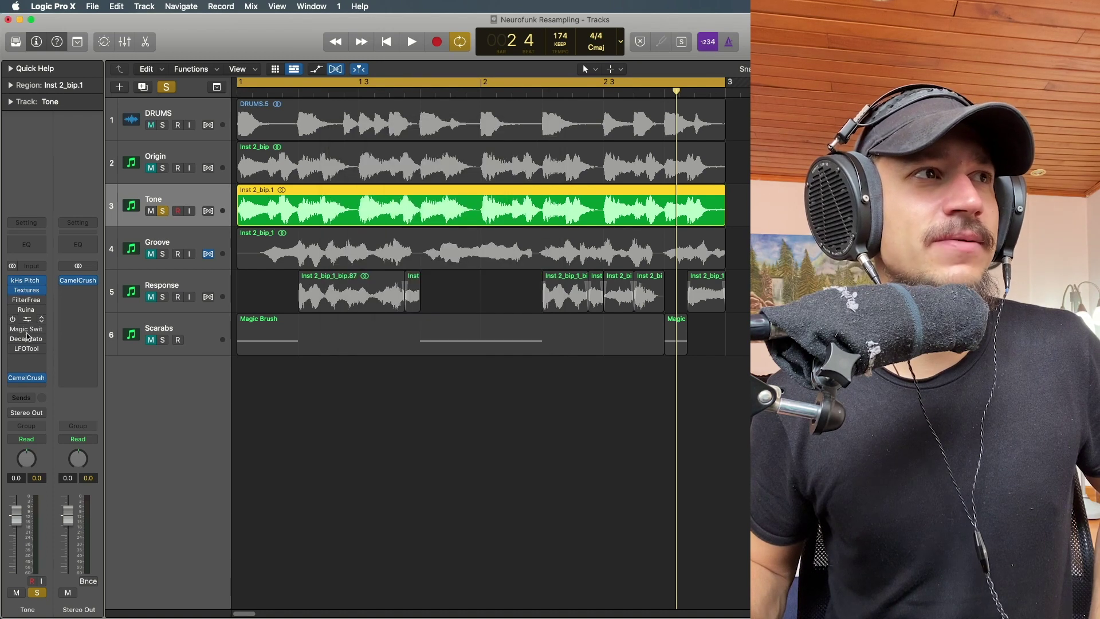
Enable and open FilterFreak on the Tone track and audition the loop through its filter movement
{"action": "left_click", "coordinate": [29, 302]}
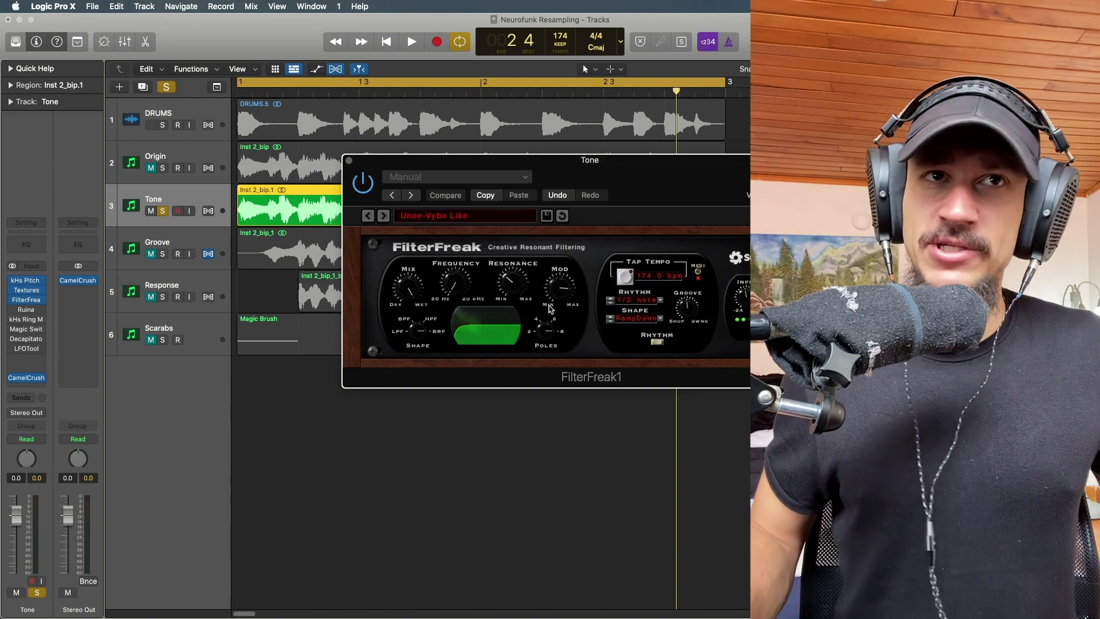
{"action": "key", "text": "space"}
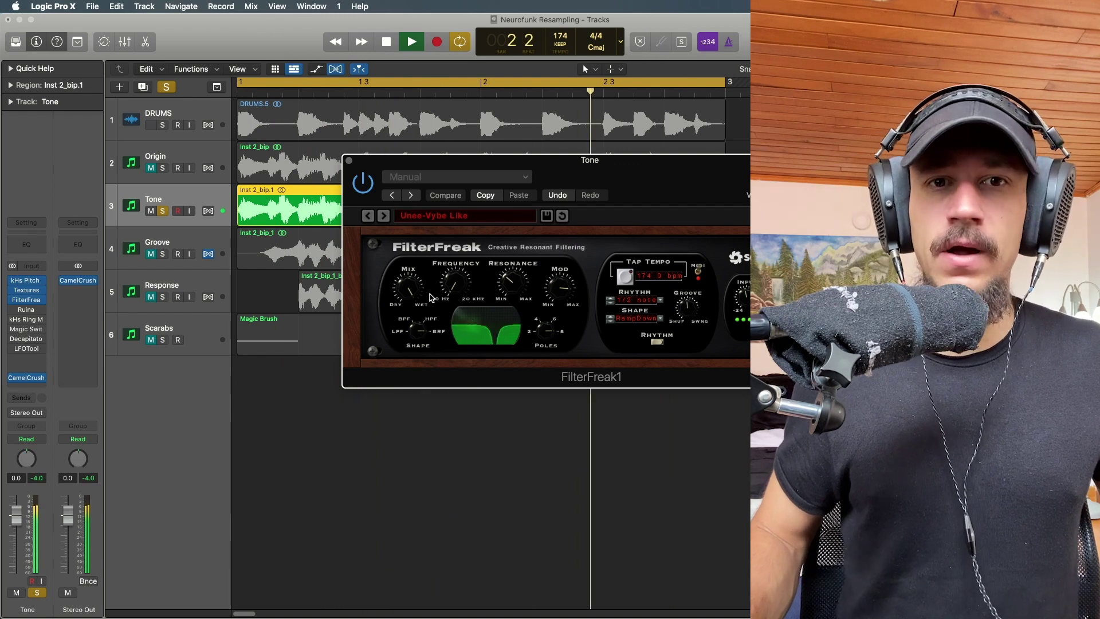
{"action": "key", "text": "space"}
Try a different FilterFreak rhythm length, browse the modulation modes, switch to Envelope and return to Rhythm
{"action": "left_click", "coordinate": [610, 299]}
{"action": "left_click", "coordinate": [610, 299]}
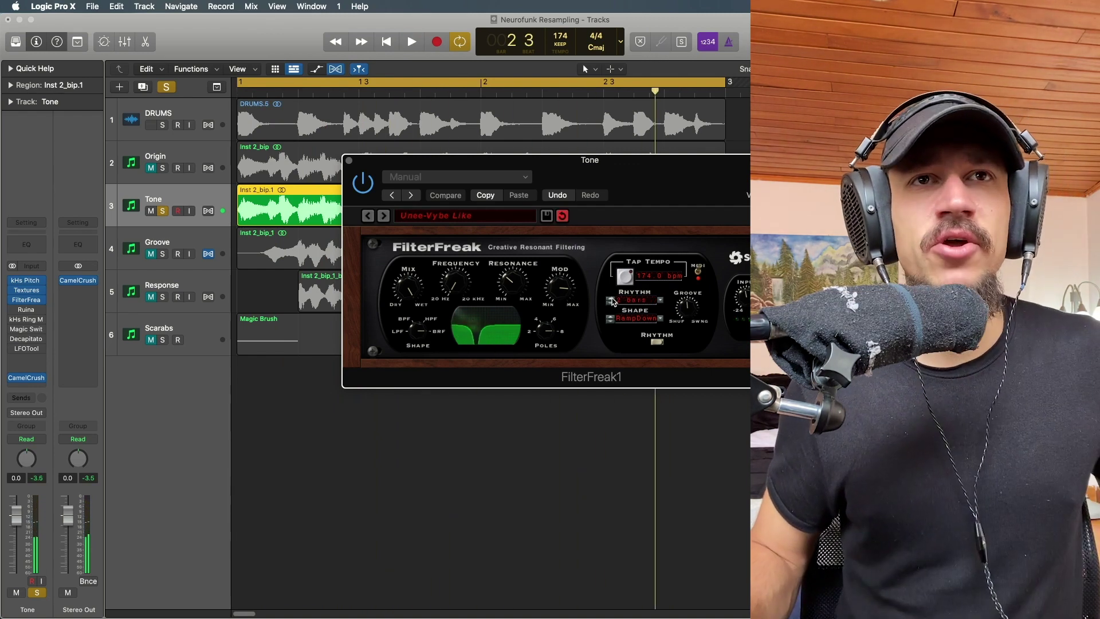
{"action": "left_click", "coordinate": [665, 348]}
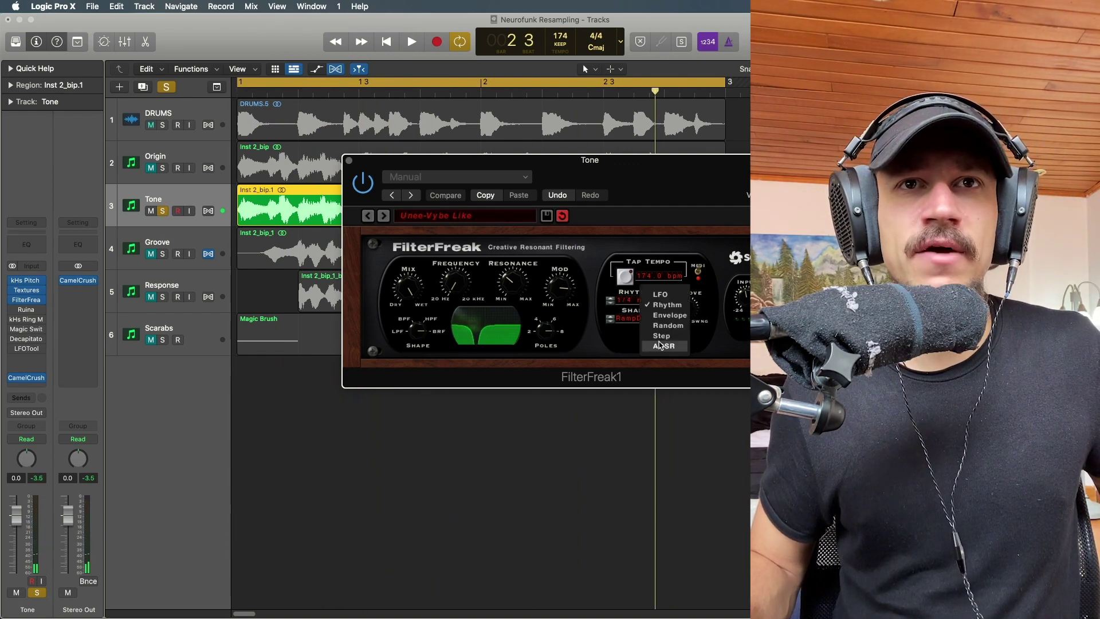
{"action": "left_click", "coordinate": [661, 311]}
{"action": "left_click", "coordinate": [659, 347]}
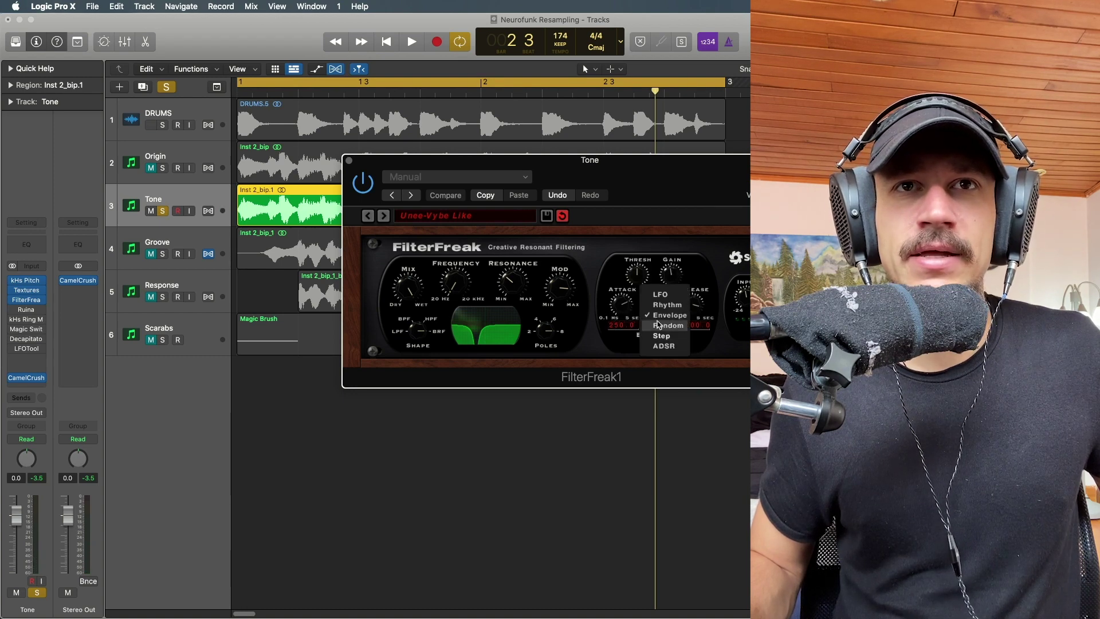
{"action": "left_click", "coordinate": [662, 306]}
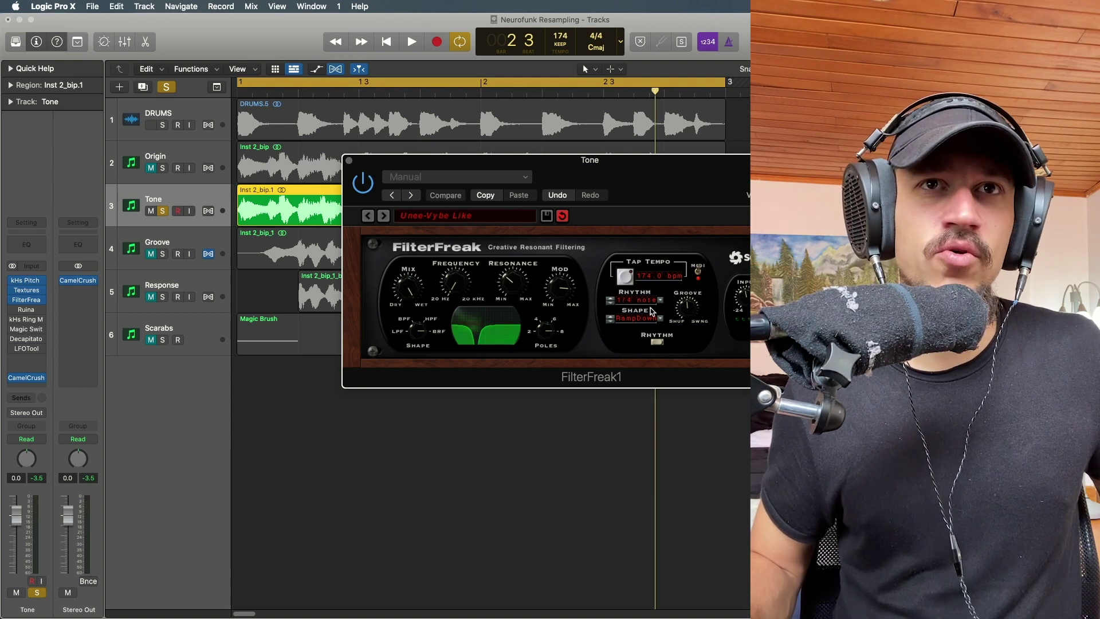
Audition FilterFreak's modulation at 1/4 note and a faster rate, and return the rhythm to 1/2 note
{"action": "key", "text": "space"}
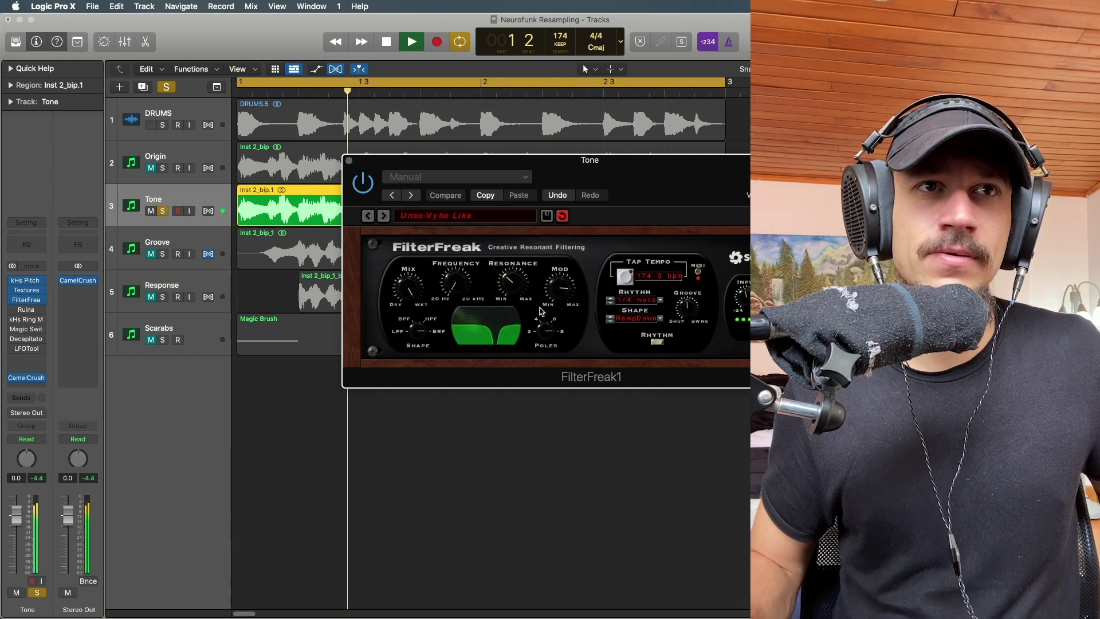
{"action": "key", "text": "space"}
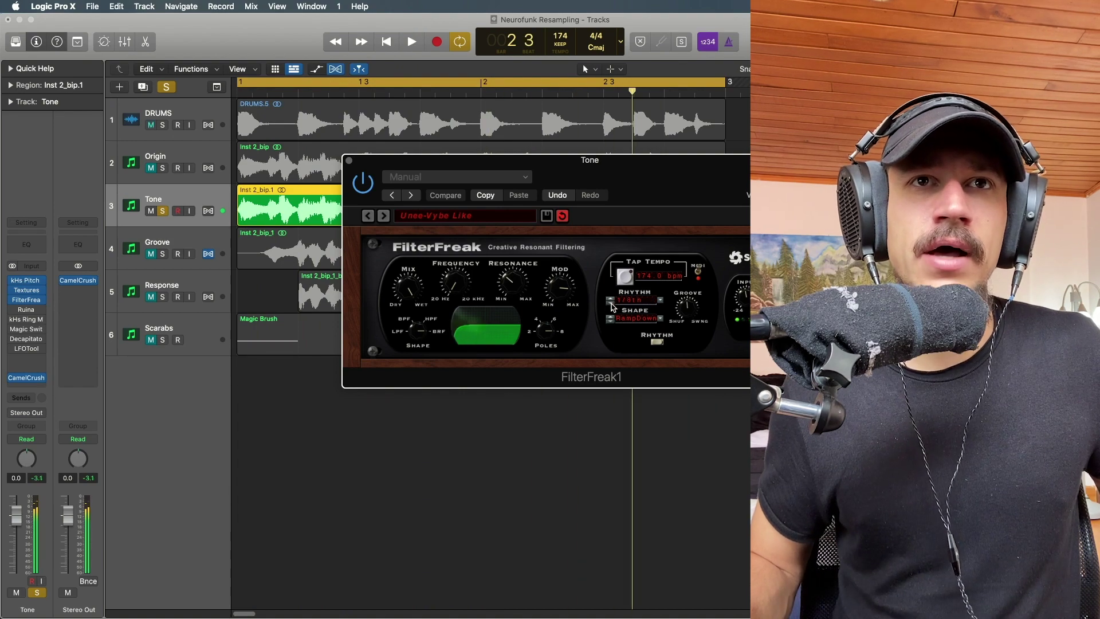
{"action": "left_click", "coordinate": [611, 301]}
{"action": "key", "text": "space"}
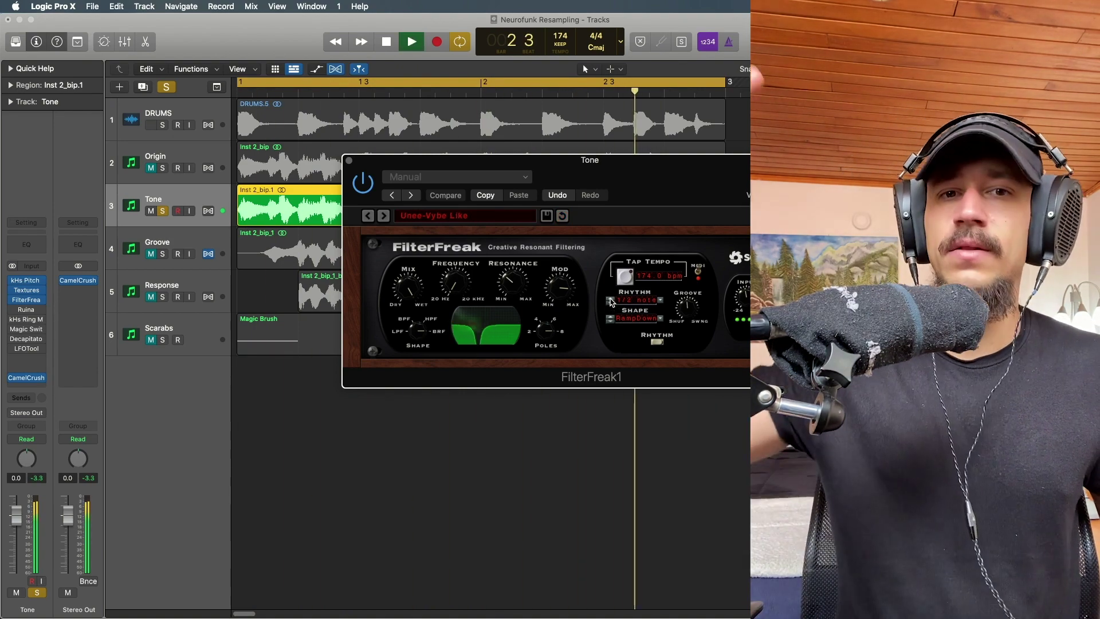
{"action": "key", "text": "space"}
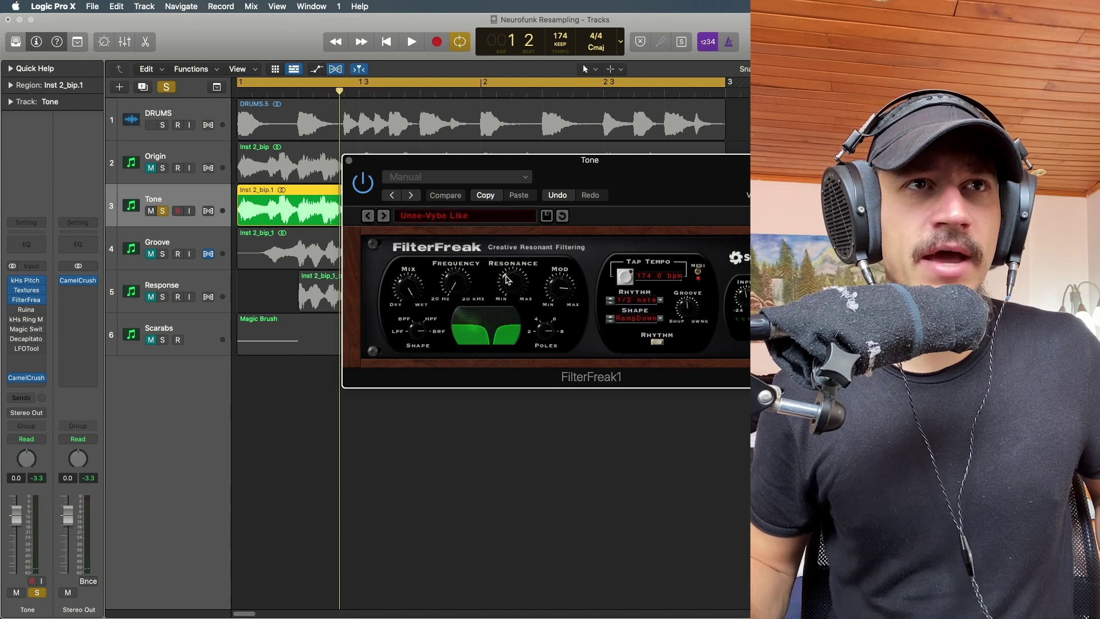
Compare the Tone loop with FilterFreak bypassed and enabled during playback
{"action": "key", "text": "space"}
{"action": "left_click", "coordinate": [363, 184]}
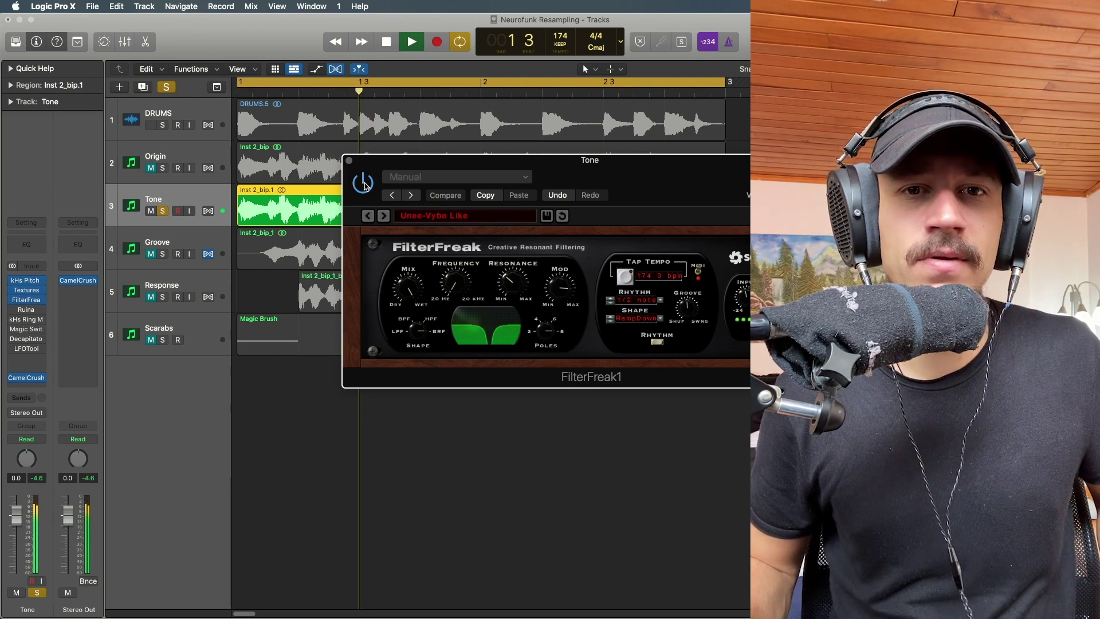
{"action": "key", "text": "space"}
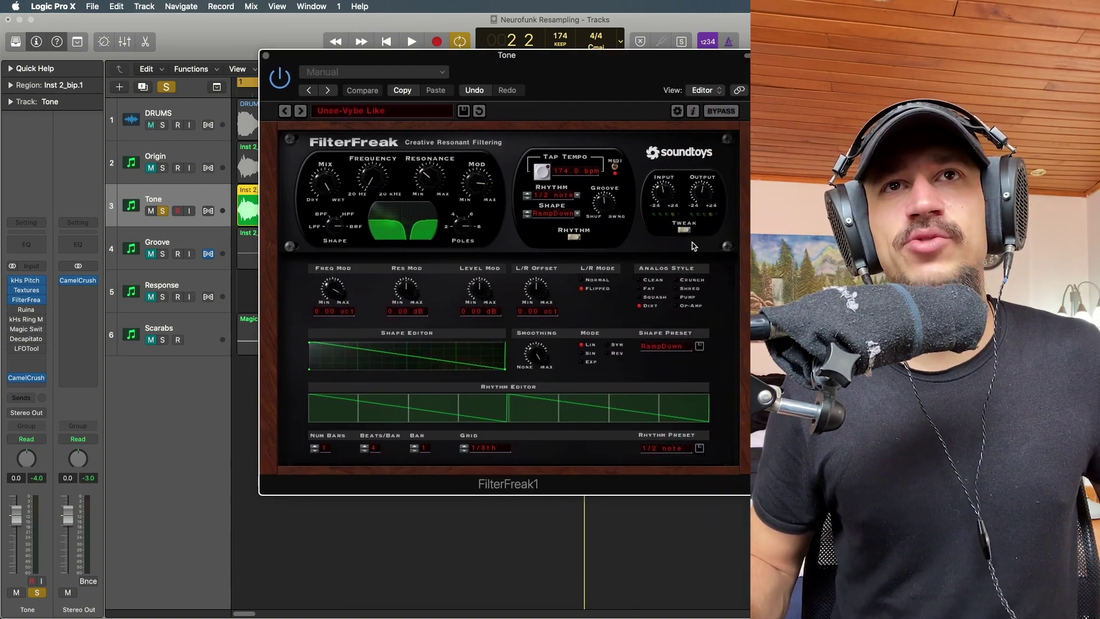
Show FilterFreak's tweak settings, try the Clean analog style and switch back to Dist
{"action": "left_click", "coordinate": [683, 230]}
{"action": "left_click", "coordinate": [682, 229]}
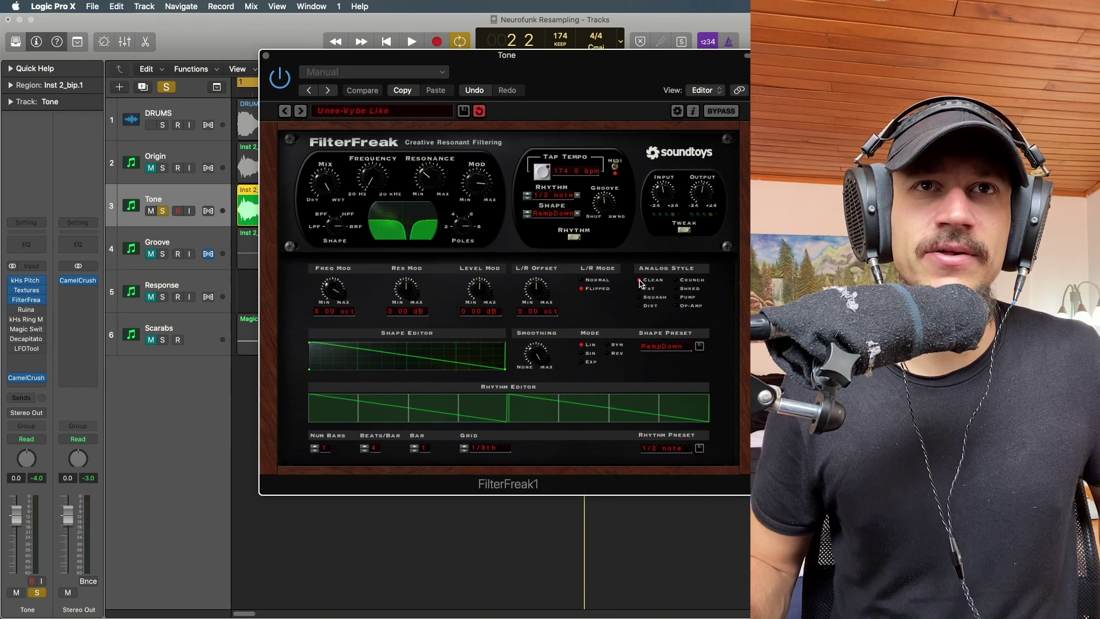
{"action": "left_click", "coordinate": [644, 306]}
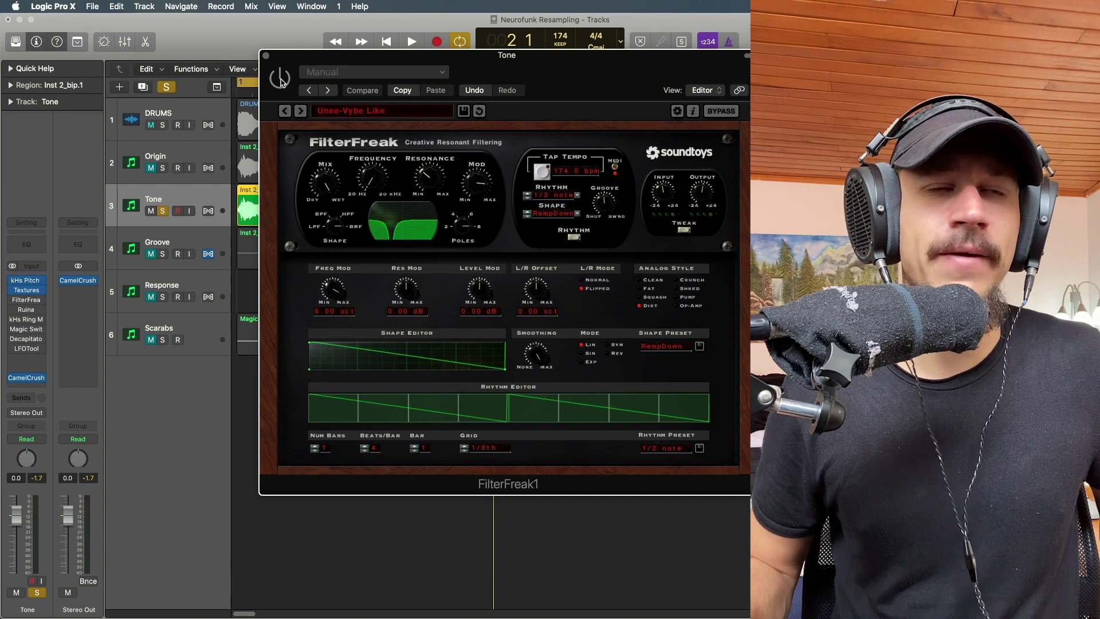
Audition FilterFreak with the Dist analog style against the bypassed sound and close its window
{"action": "key", "text": "space"}
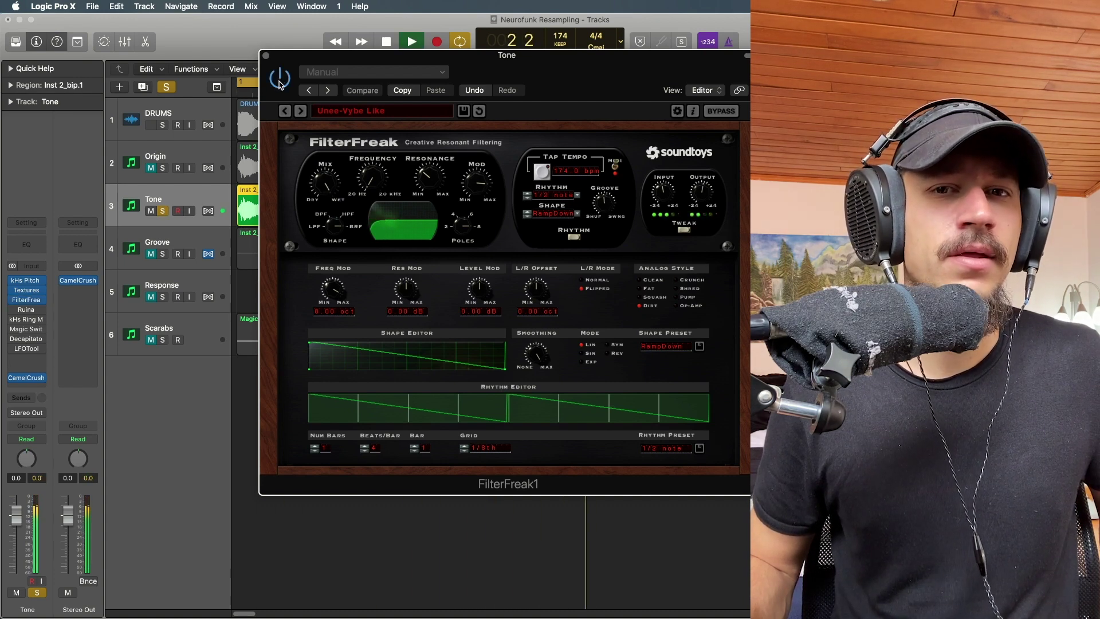
{"action": "key", "text": "space"}
{"action": "left_click", "coordinate": [265, 55]}
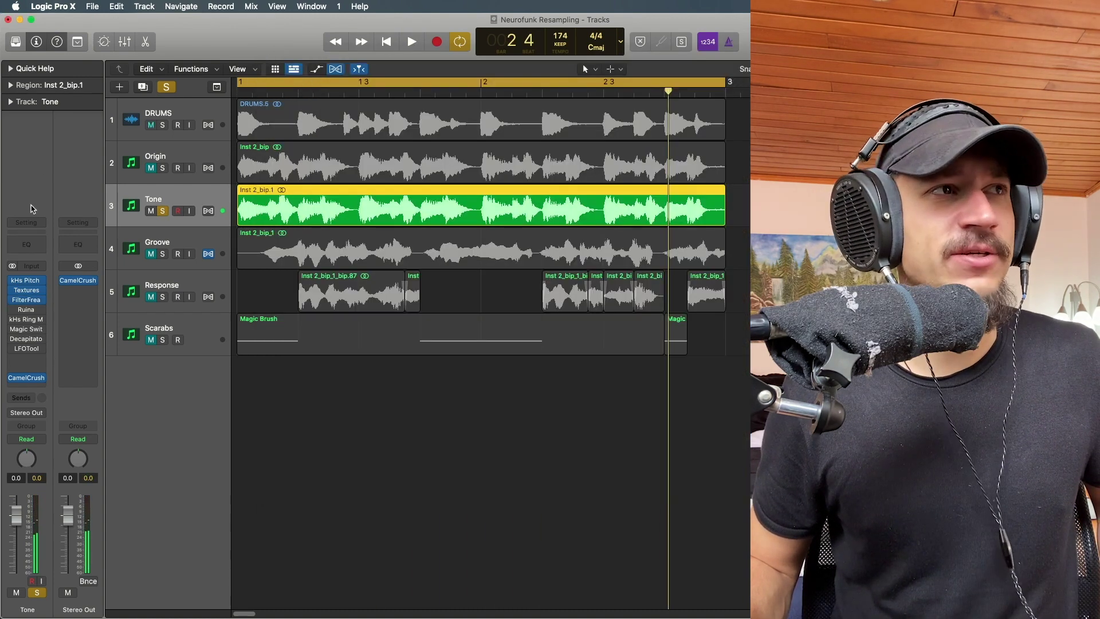
Enable and open Ruina on the Tone track, and display the LFO 1 modulation settings
{"action": "left_click", "coordinate": [21, 310]}
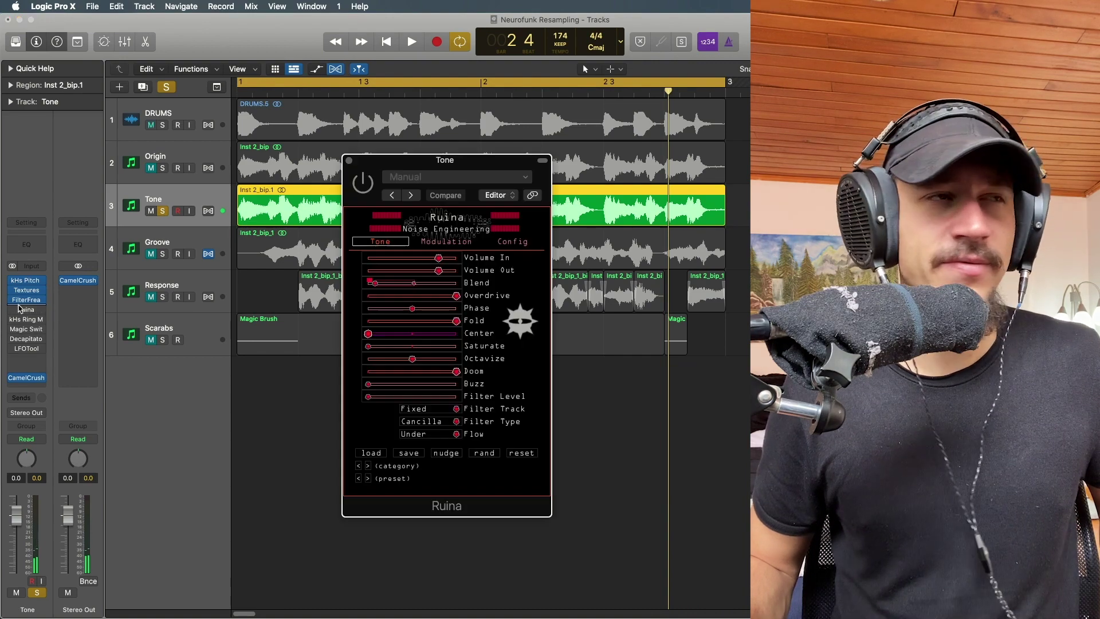
{"action": "left_click", "coordinate": [12, 310]}
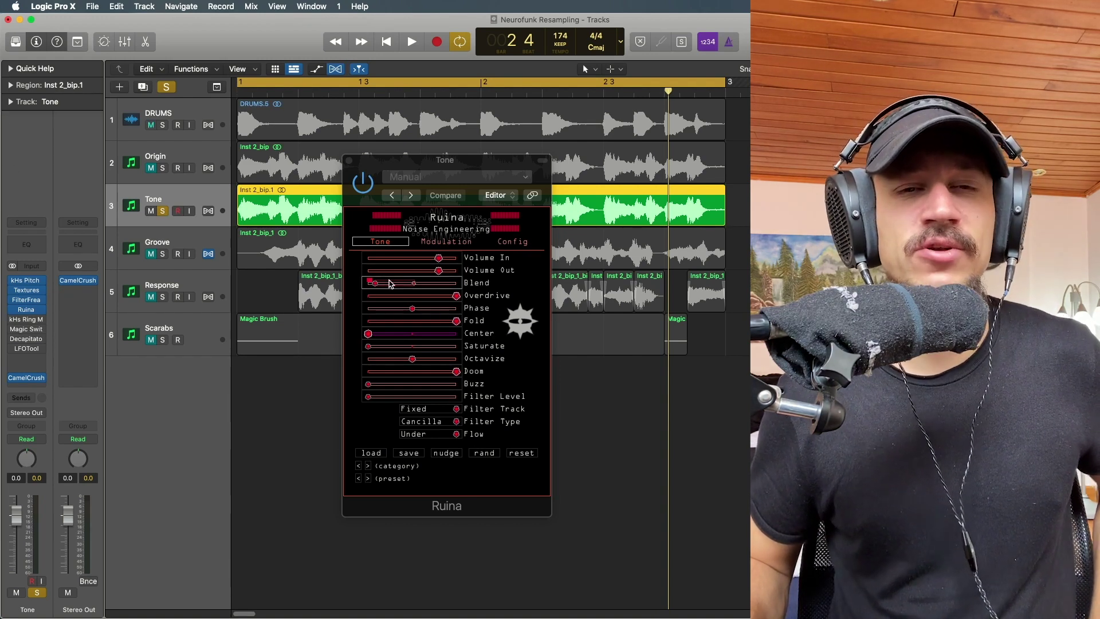
{"action": "left_click", "coordinate": [433, 241]}
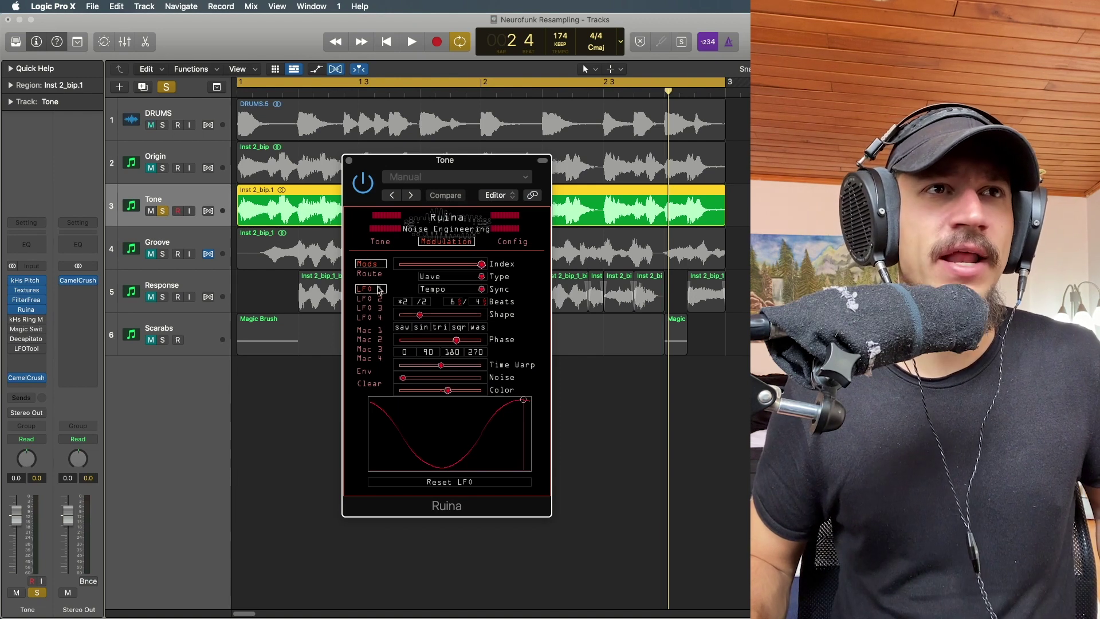
{"action": "left_click_drag", "start_coordinate": [419, 168], "coordinate": [417, 160]}
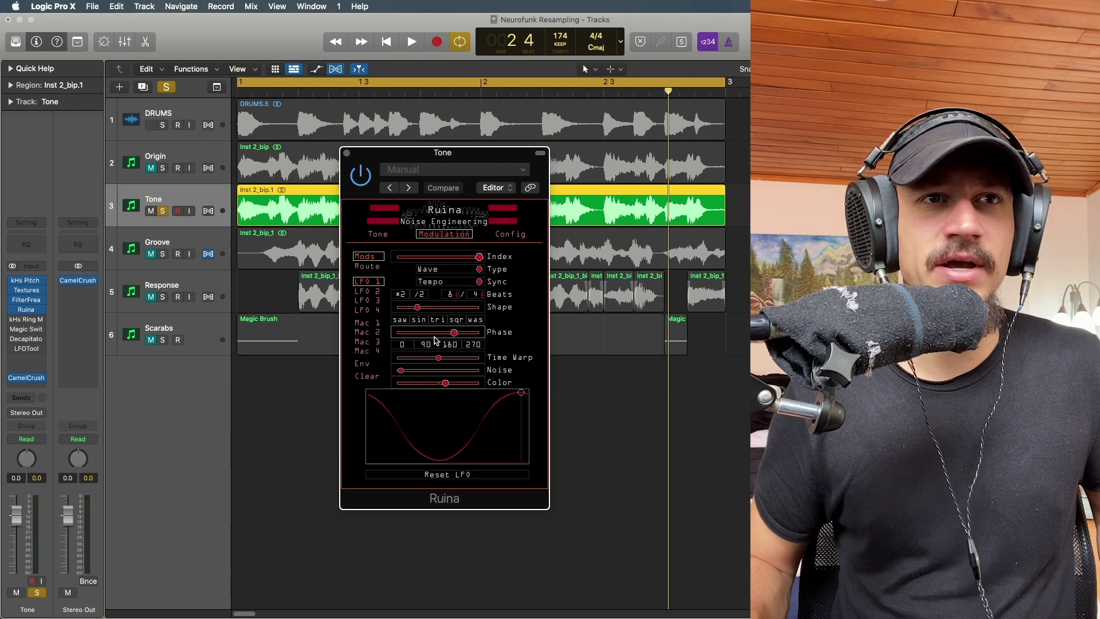
Audition Ruina's LFO 1 with its Noise raised to about a third, then with the Noise back near minimum
{"action": "left_click_drag", "start_coordinate": [400, 370], "coordinate": [429, 370]}
{"action": "key", "text": "space"}
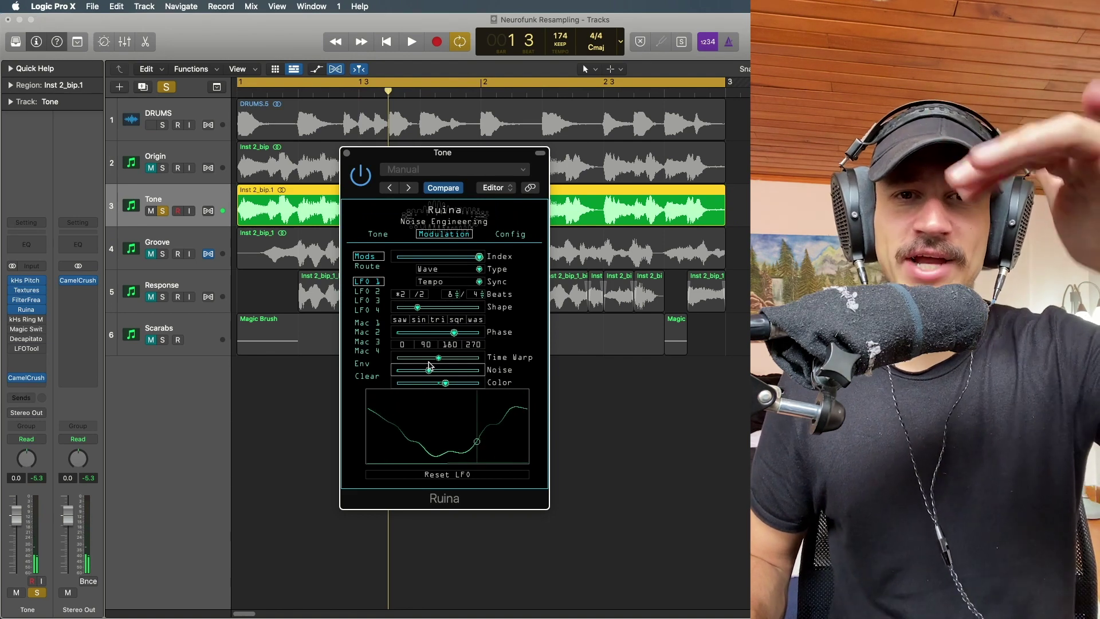
{"action": "left_click_drag", "start_coordinate": [428, 366], "coordinate": [402, 371]}
{"action": "key", "text": "space"}
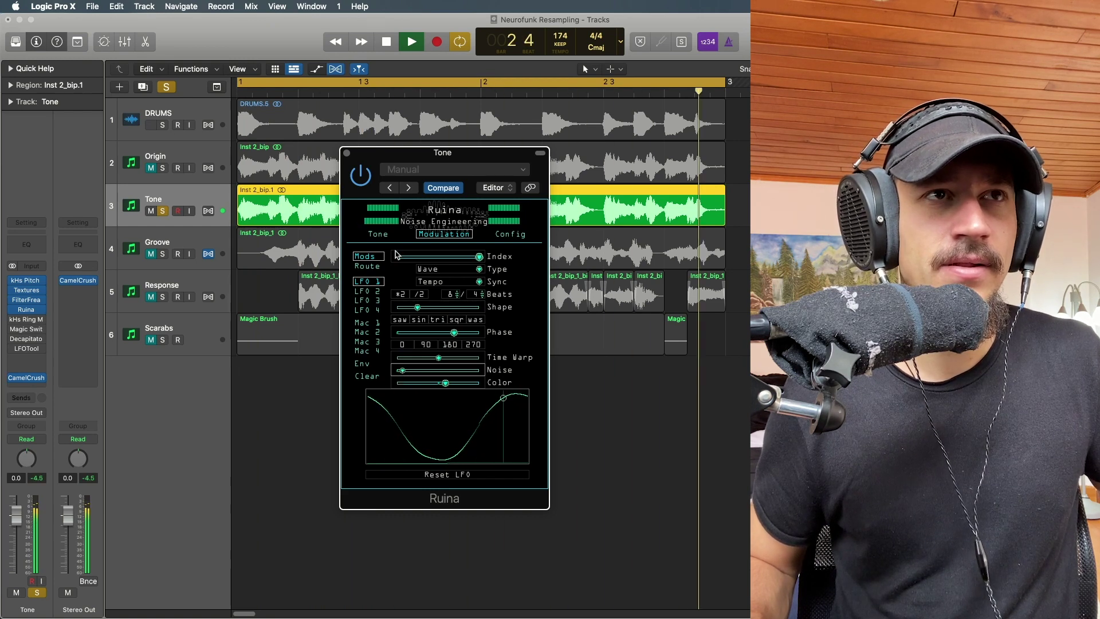
{"action": "key", "text": "space"}
On Ruina's Tone page, audition Blend raised to about half, reduce it to about a third and try out Saturate
{"action": "left_click", "coordinate": [372, 236]}
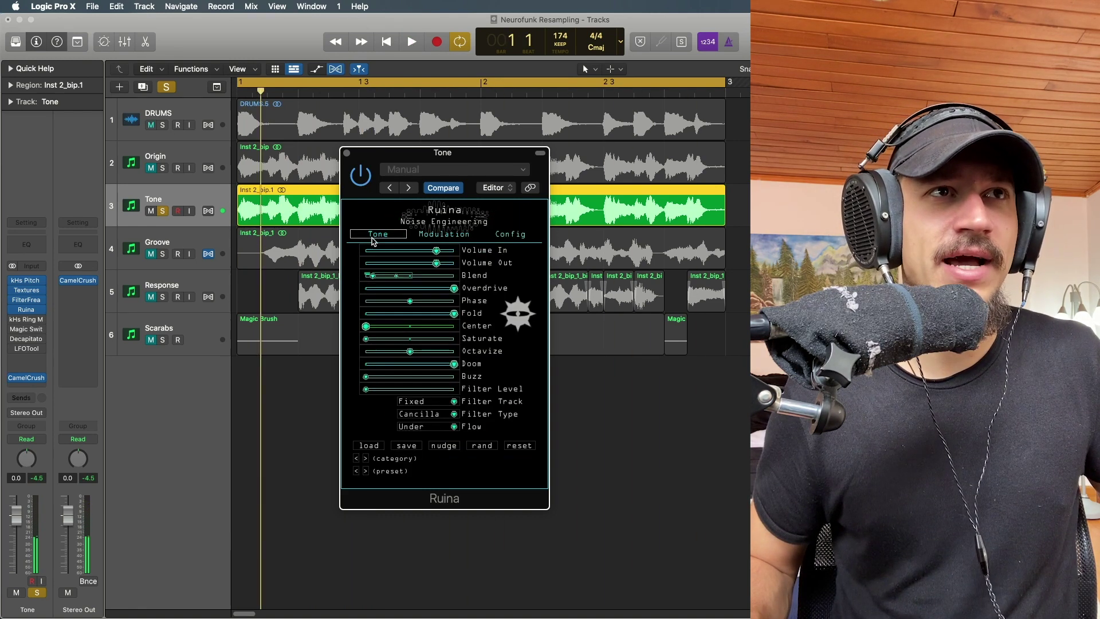
{"action": "left_click_drag", "start_coordinate": [385, 275], "coordinate": [409, 276]}
{"action": "key", "text": "space"}
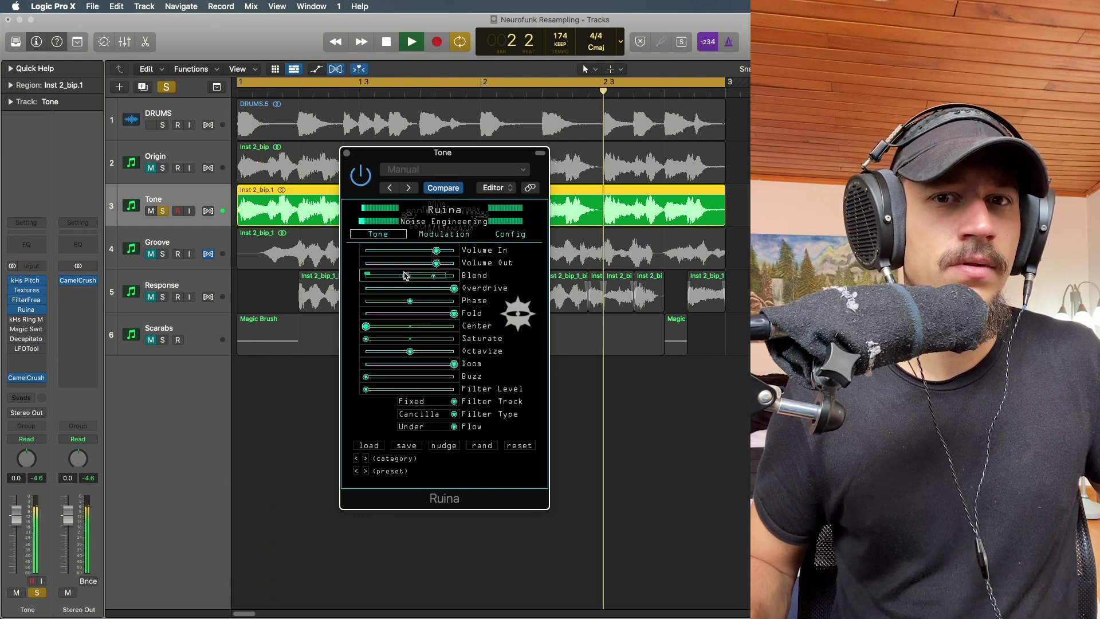
{"action": "key", "text": "space"}
{"action": "left_click_drag", "start_coordinate": [409, 276], "coordinate": [393, 276]}
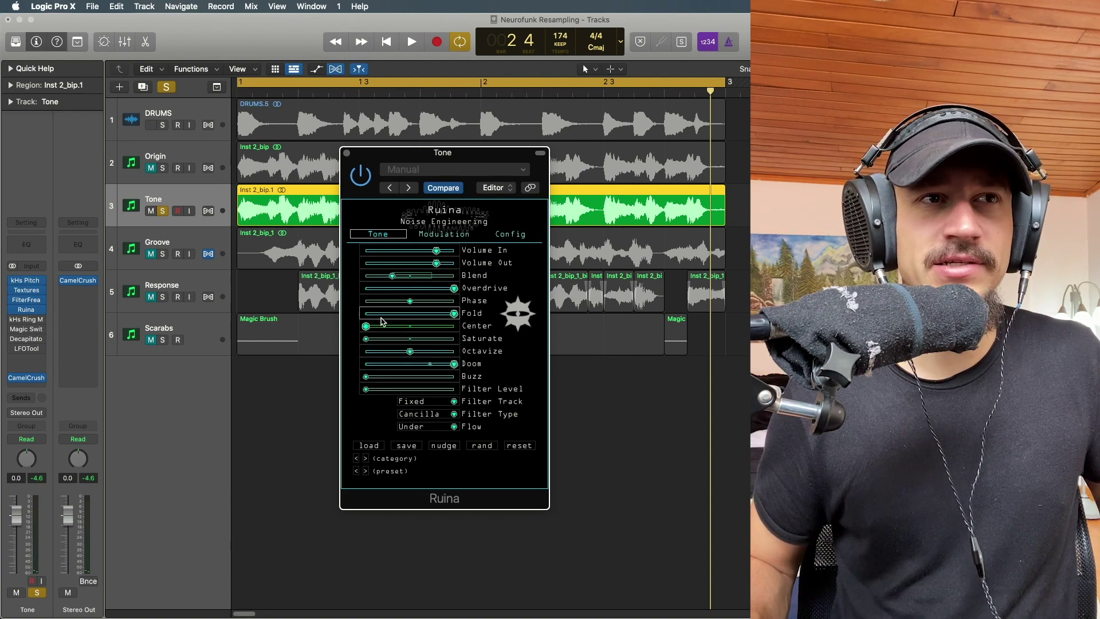
{"action": "left_click_drag", "start_coordinate": [366, 339], "coordinate": [389, 342]}
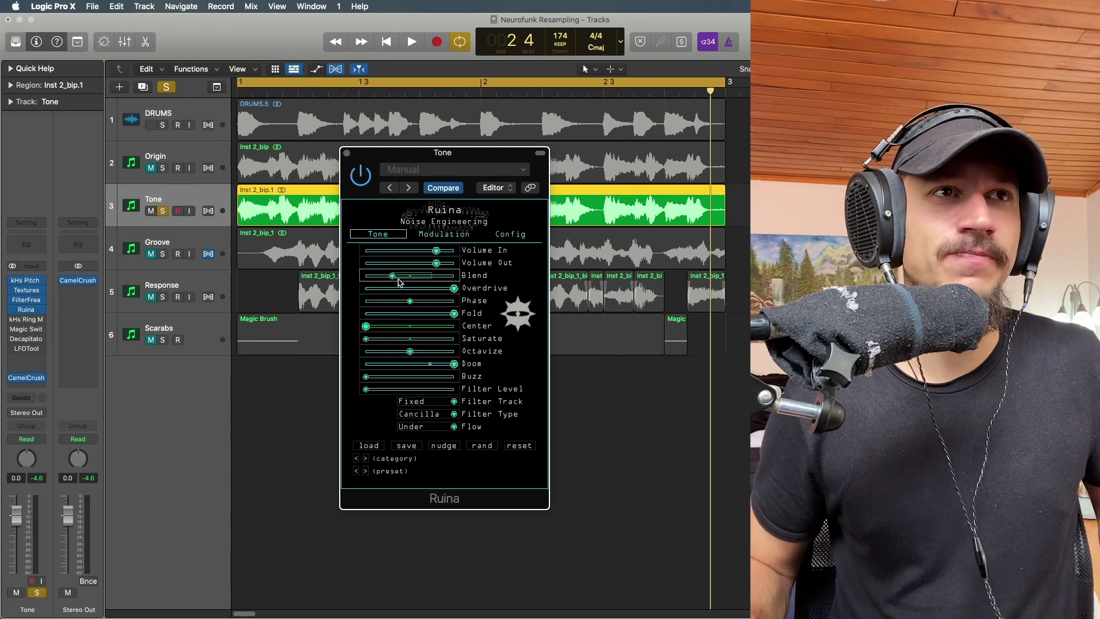
Lower Ruina's Blend to nearly its minimum and audition the subtle effect on the loop
{"action": "key", "text": "space"}
{"action": "left_click_drag", "start_coordinate": [396, 275], "coordinate": [375, 277]}
{"action": "key", "text": "space"}
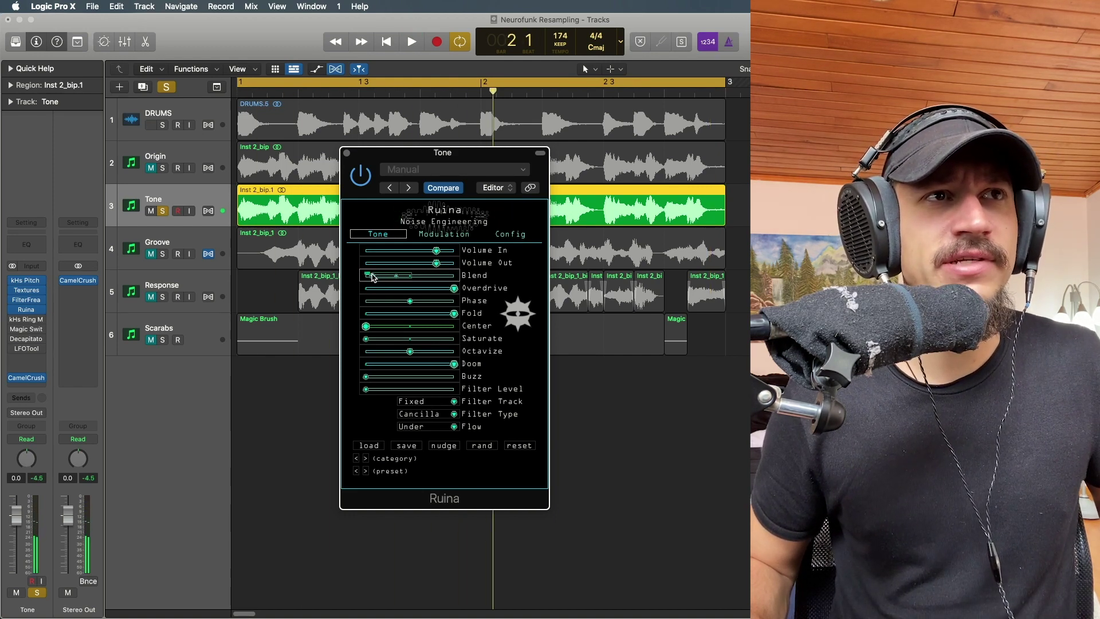
{"action": "key", "text": "space"}
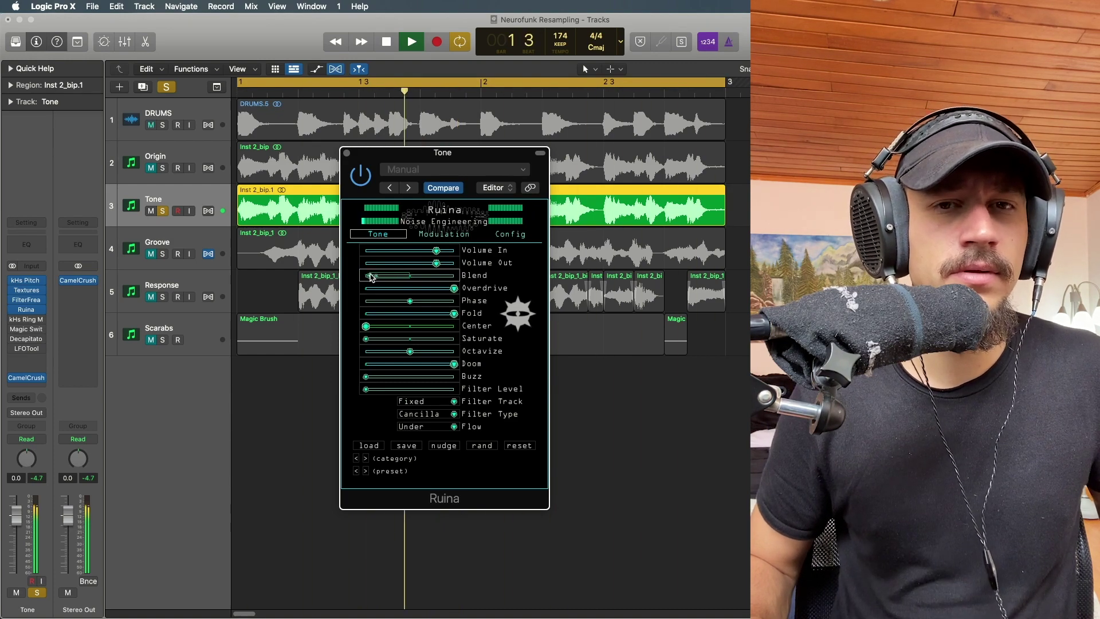
{"action": "key", "text": "space"}
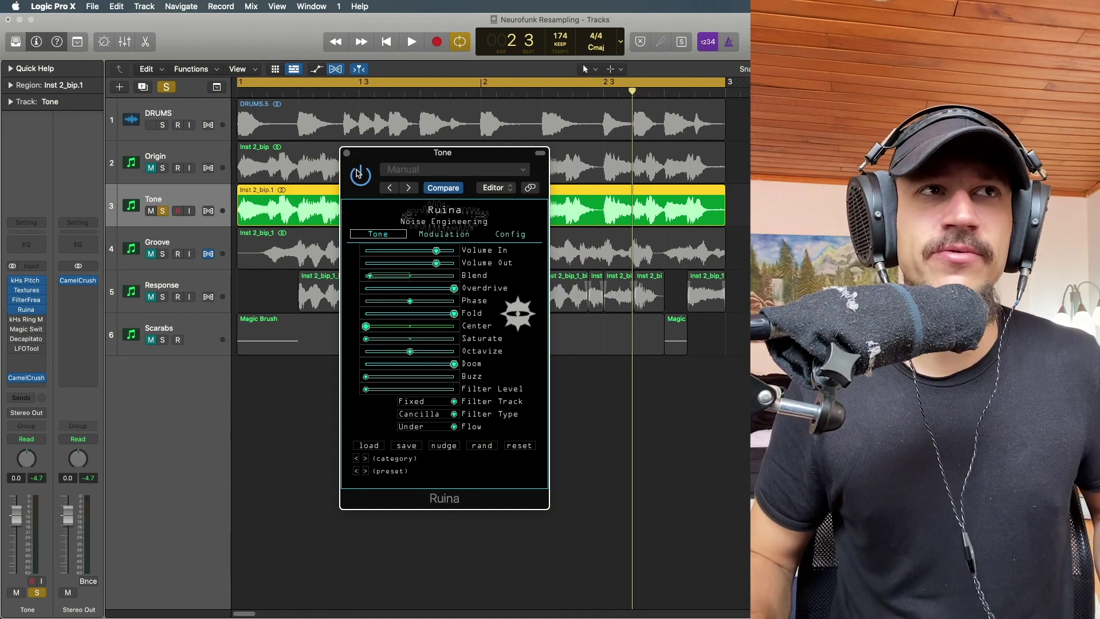
Compare the loop with Ruina bypassed and enabled, leaving it enabled
{"action": "key", "text": "space"}
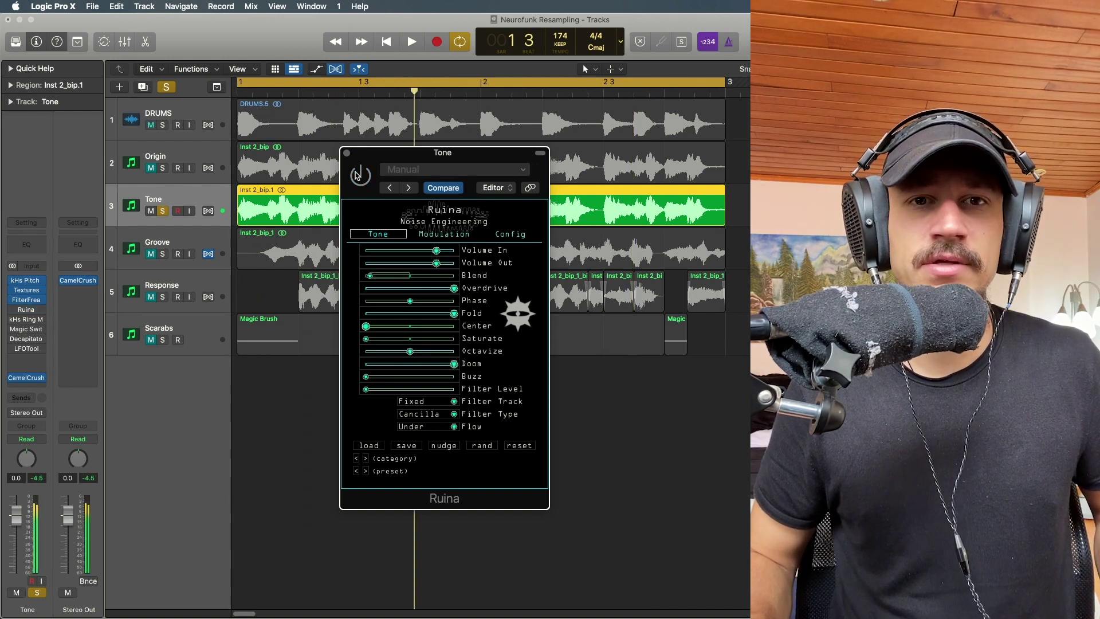
{"action": "key", "text": "space"}
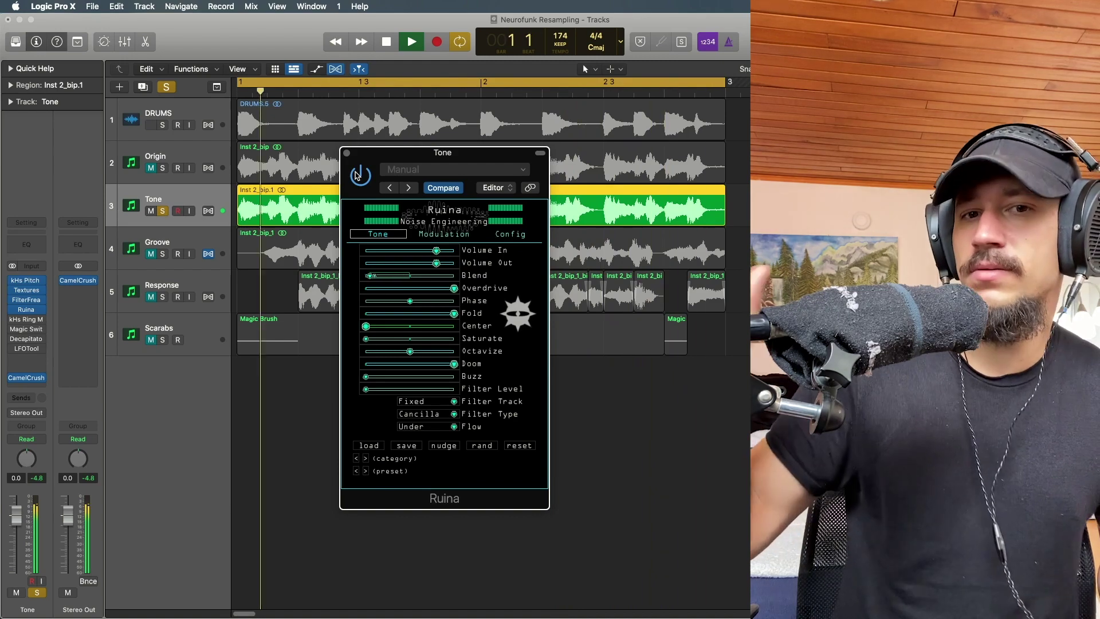
{"action": "key", "text": "space"}
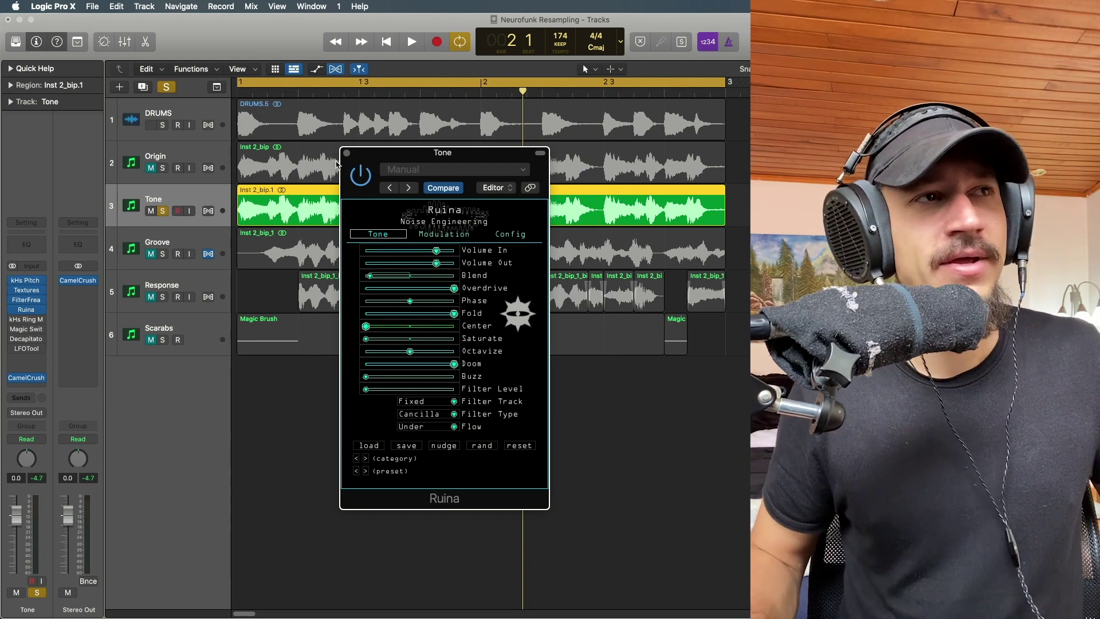
Close Ruina, play the loop briefly, and enable kHs Ring Mod on the Tone track with its settings open
{"action": "left_click", "coordinate": [346, 154]}
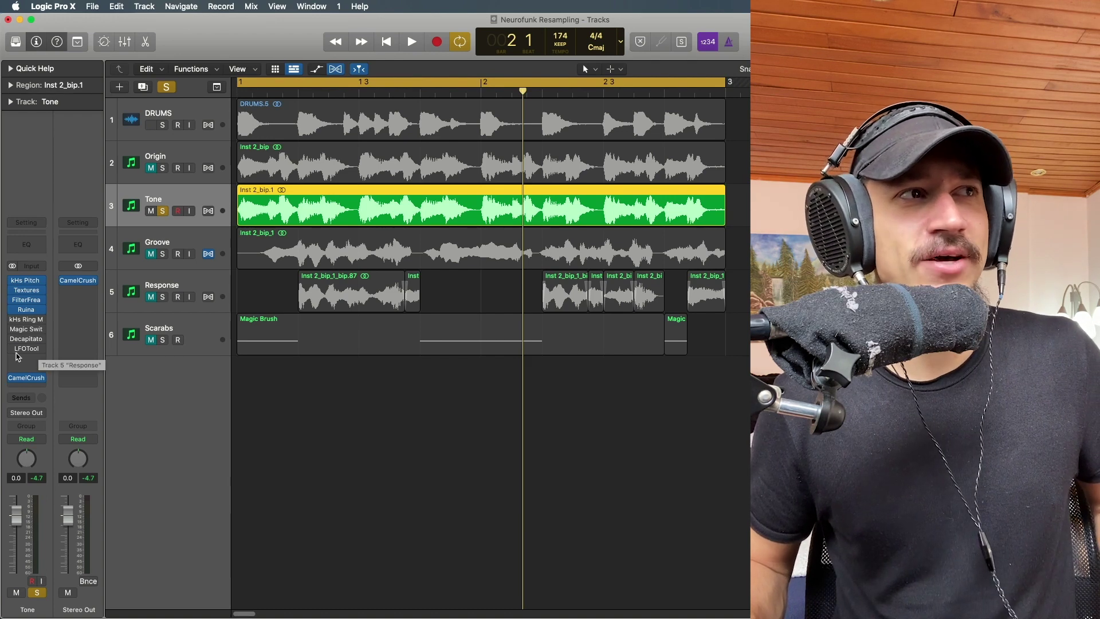
{"action": "key", "text": "space"}
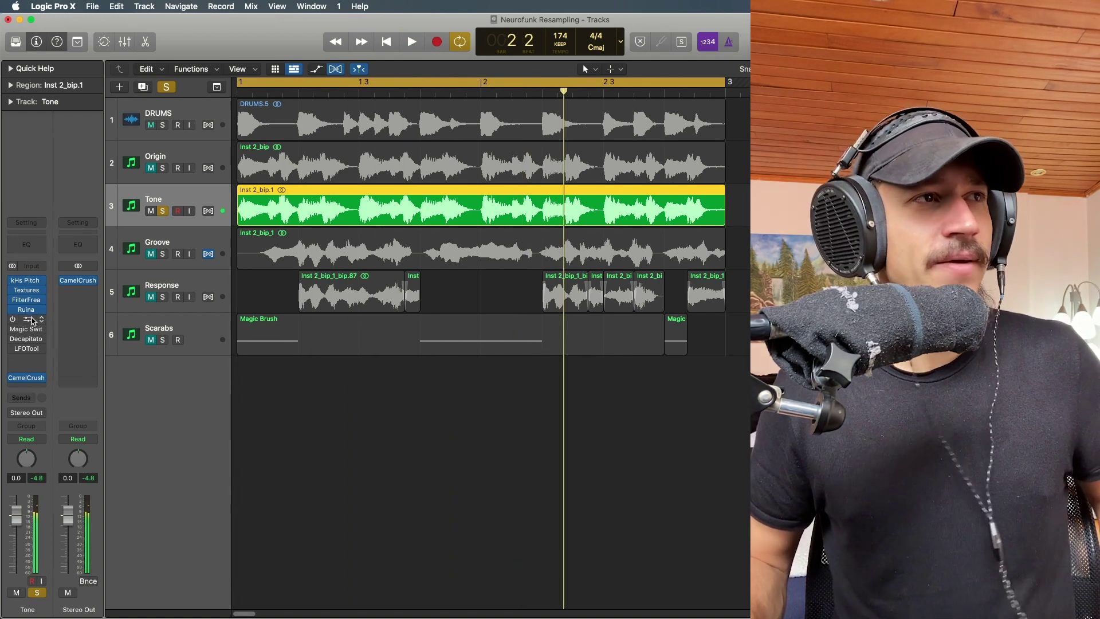
{"action": "left_click", "coordinate": [23, 321]}
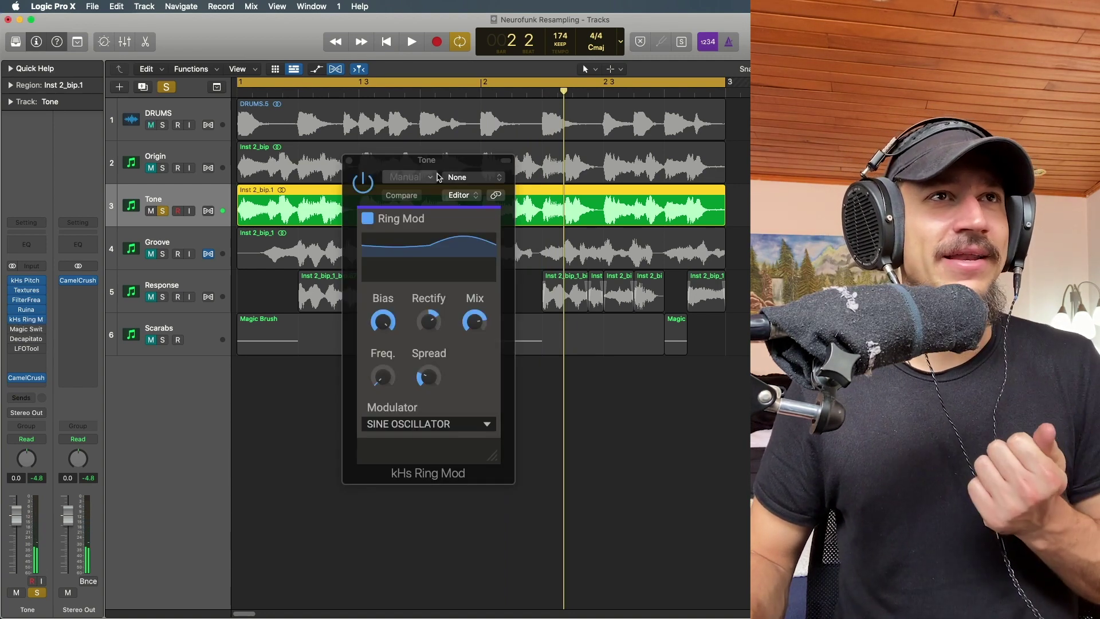
{"action": "left_click_drag", "start_coordinate": [436, 170], "coordinate": [419, 166]}
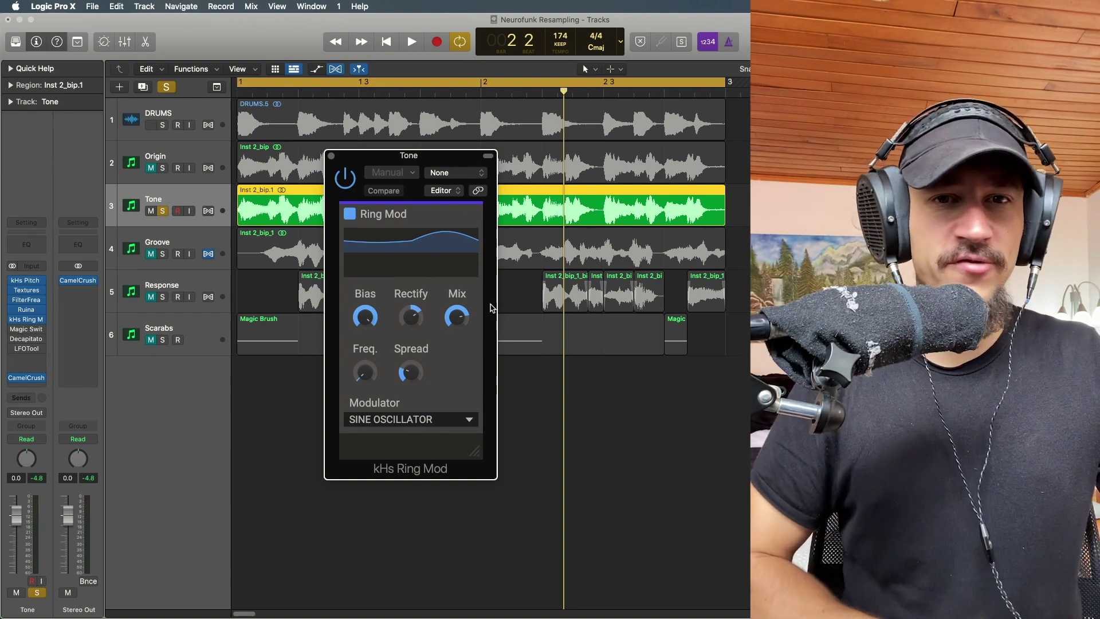
Audition Ring Mod on the loop with Mix raised to maximum and Rectify reduced to just above its centre
{"action": "key", "text": "space"}
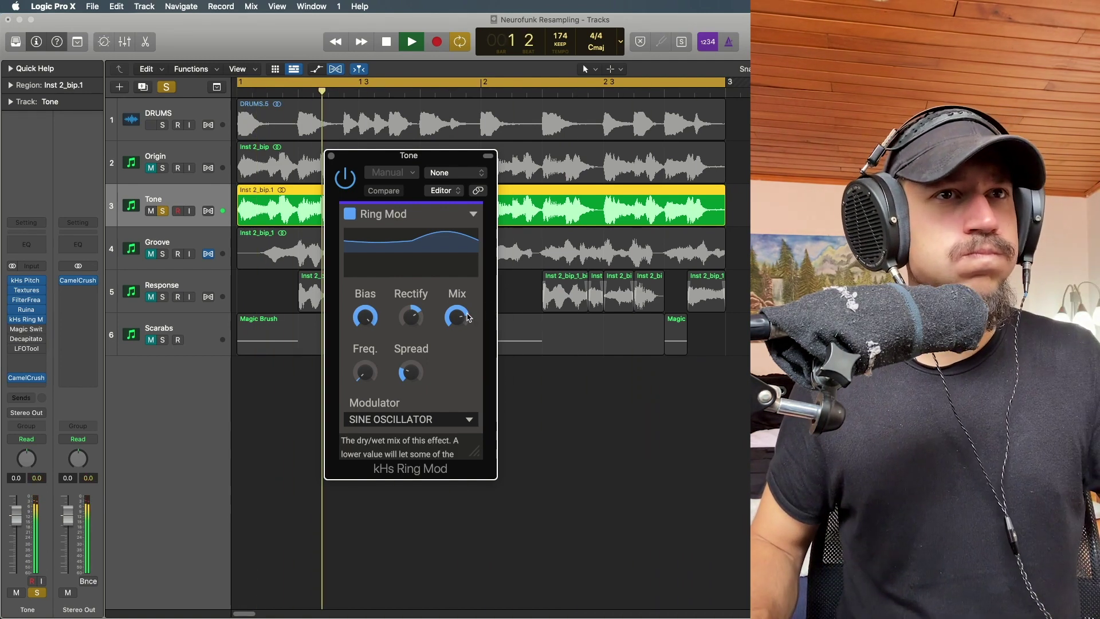
{"action": "left_click_drag", "start_coordinate": [457, 316], "coordinate": [393, 310]}
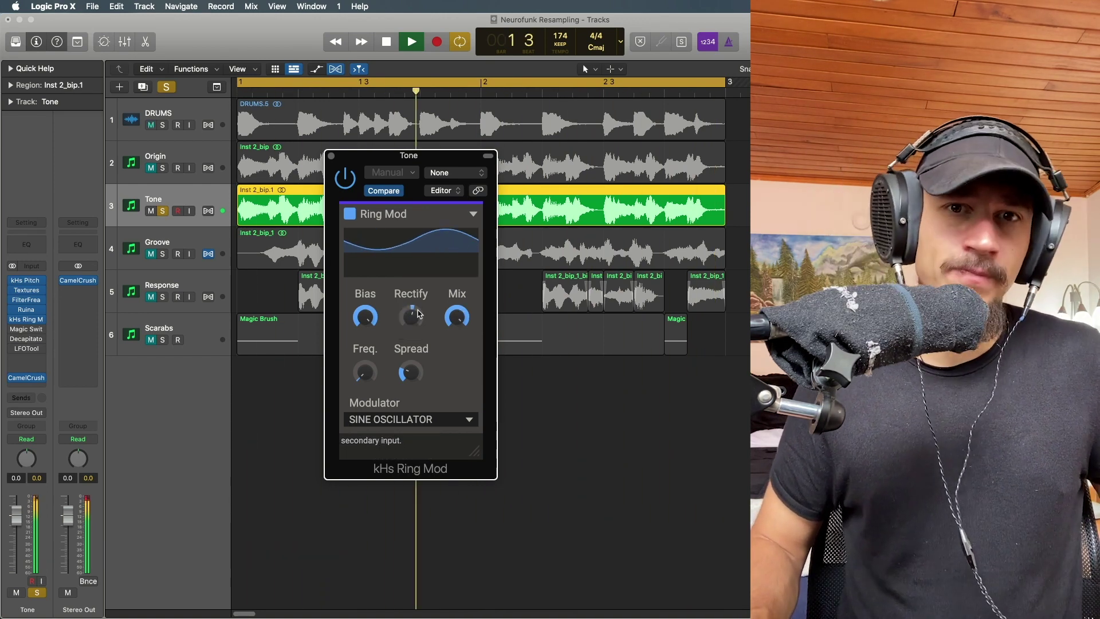
{"action": "key", "text": "space"}
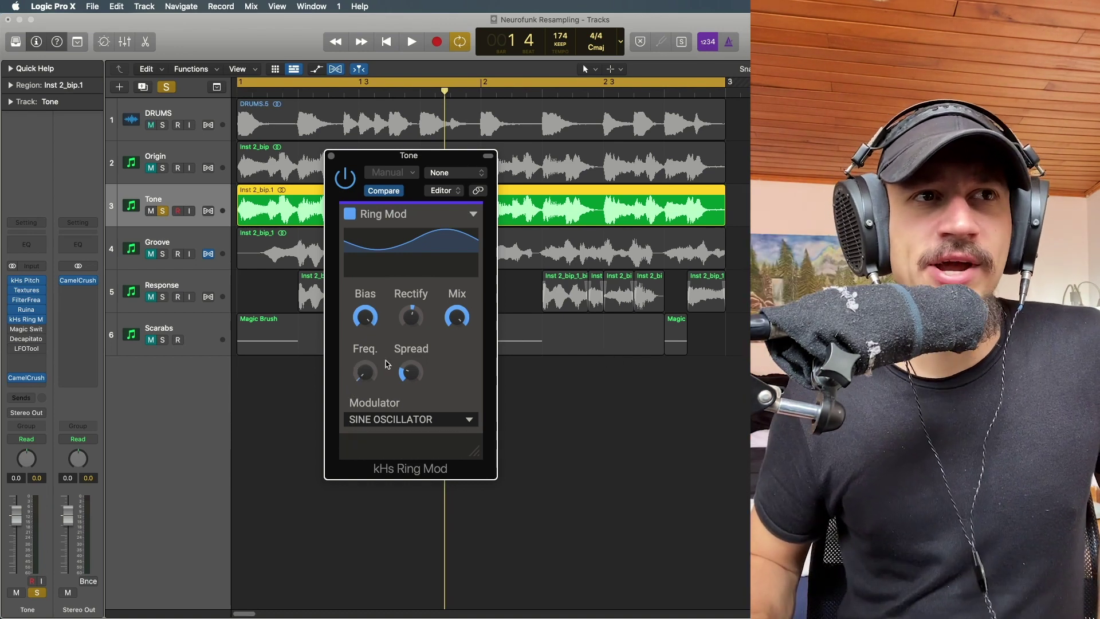
Play the loop while trying out Ring Mod's Bias, leaving it at 100%
{"action": "mouse_move", "coordinate": [409, 370]}
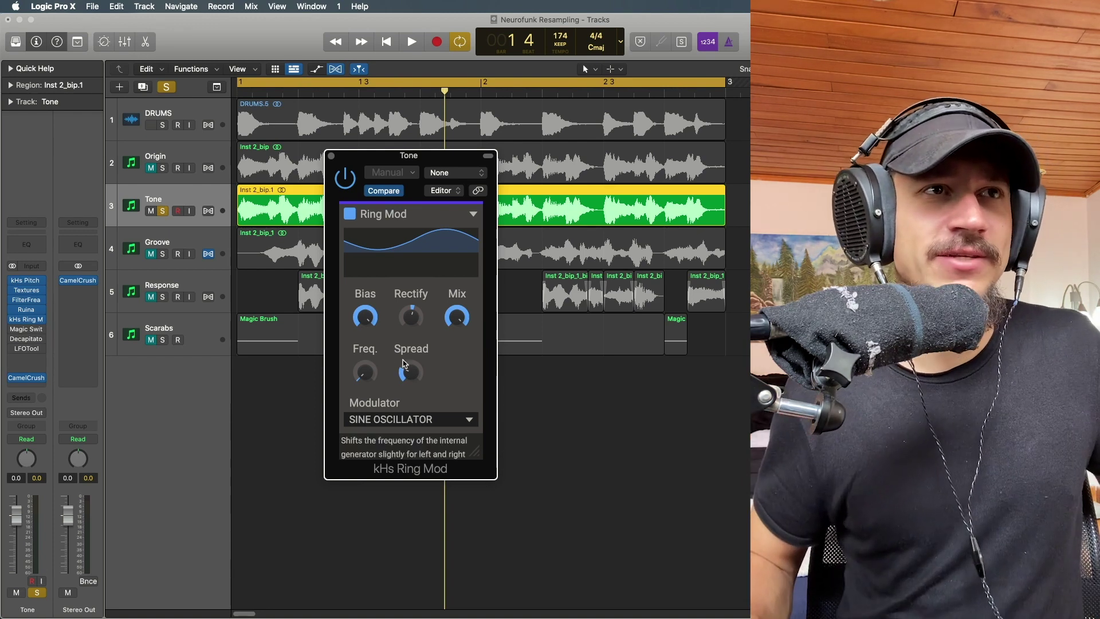
{"action": "mouse_move", "coordinate": [365, 316]}
{"action": "left_mouse_down"}
{"action": "mouse_move", "coordinate": [365, 344]}
{"action": "mouse_move", "coordinate": [364, 323]}
{"action": "left_mouse_up"}
{"action": "key", "text": "space"}
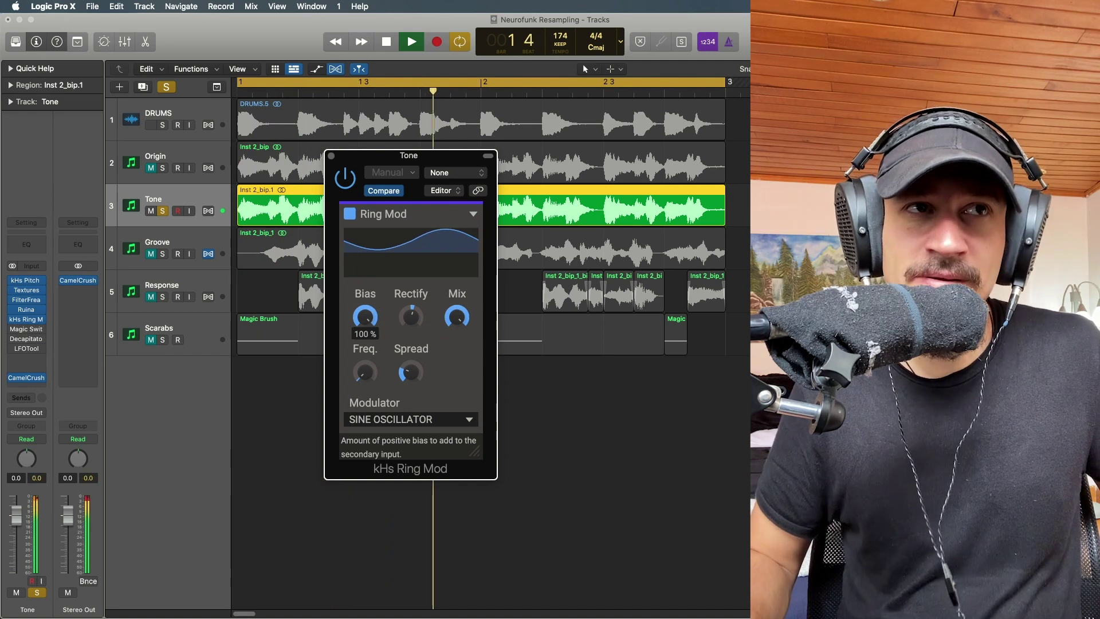
{"action": "key", "text": "space"}
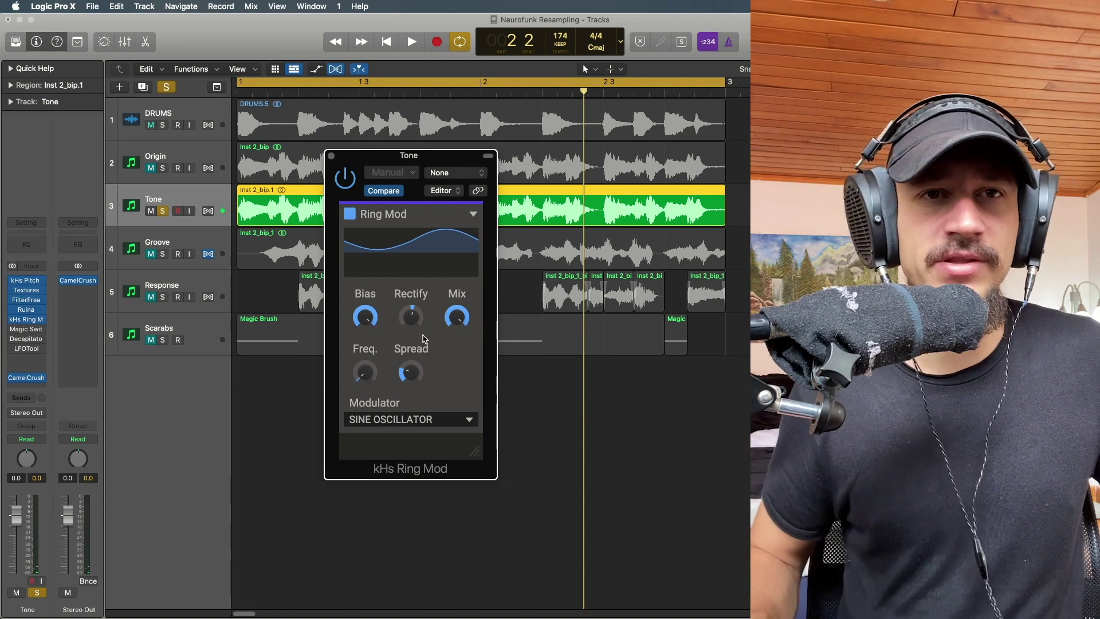
Raise Ring Mod's Rectify to 51% while auditioning the loop
{"action": "key", "text": "space"}
{"action": "left_click_drag", "start_coordinate": [411, 316], "coordinate": [418, 314]}
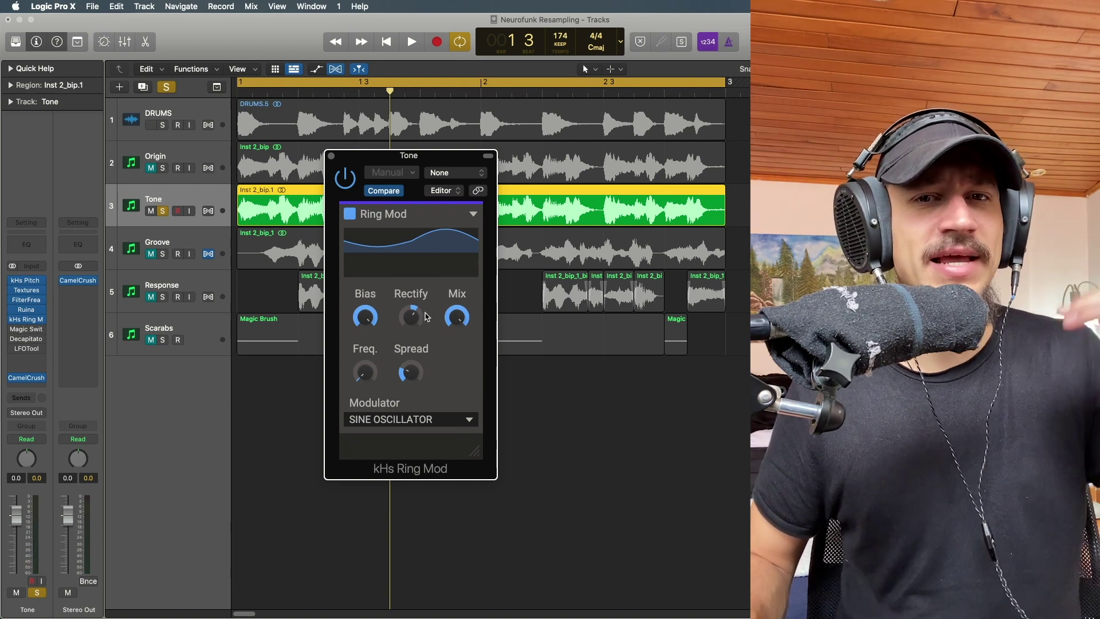
{"action": "mouse_move", "coordinate": [424, 320]}
{"action": "left_click_drag", "start_coordinate": [424, 323], "coordinate": [424, 300]}
{"action": "key", "text": "space"}
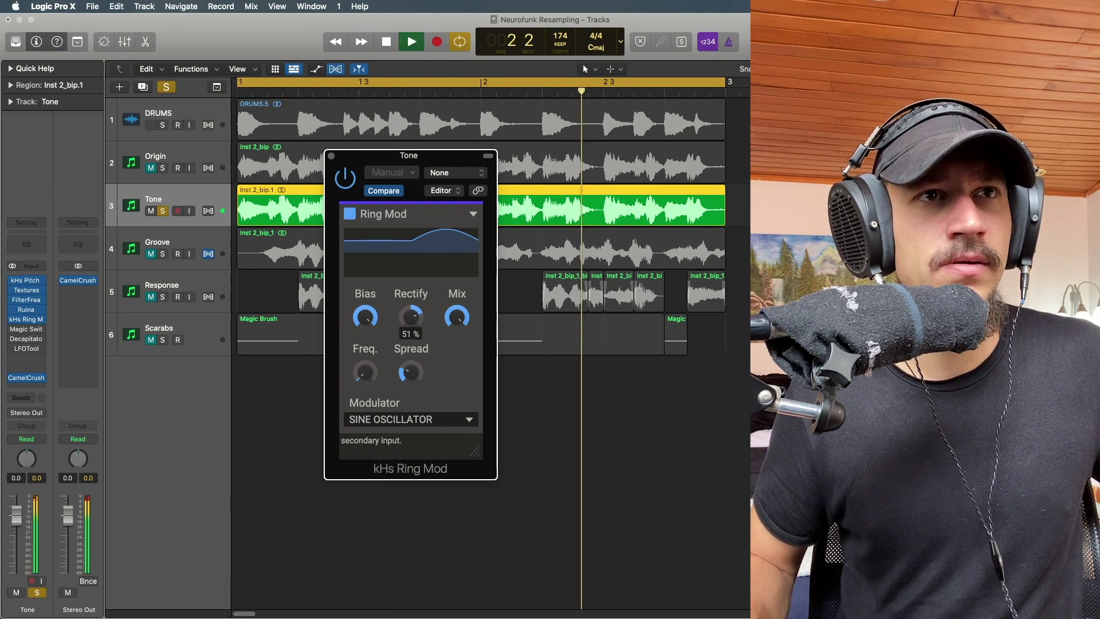
Try Ring Mod with Mix at 89% and Rectify at 40% on the playing loop
{"action": "mouse_move", "coordinate": [457, 316]}
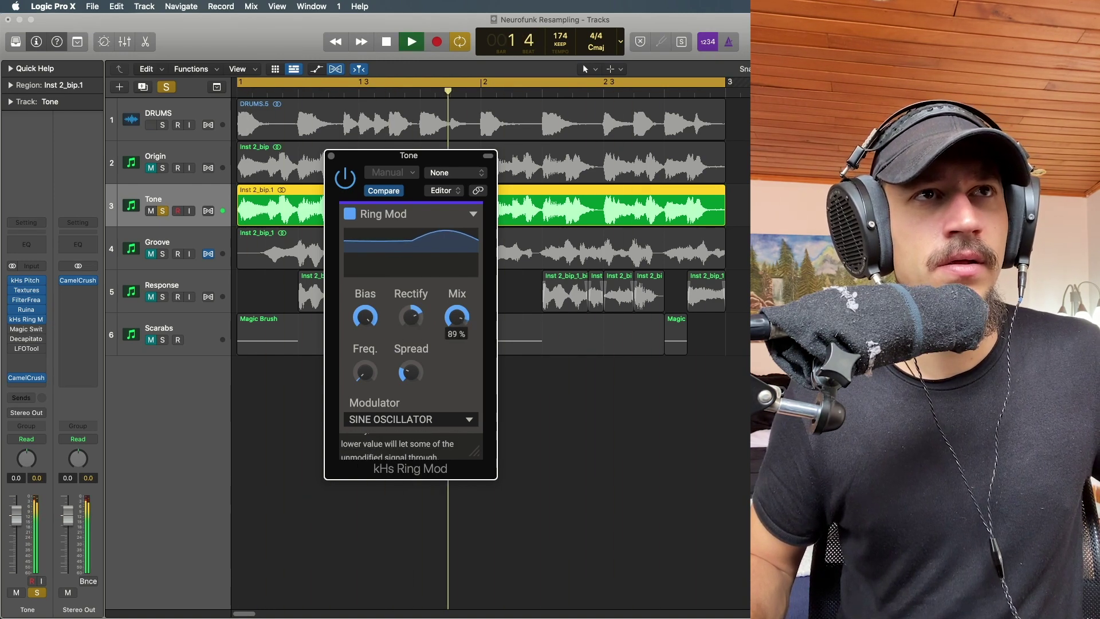
{"action": "mouse_move", "coordinate": [411, 317]}
{"action": "left_click_drag", "start_coordinate": [410, 316], "coordinate": [456, 319]}
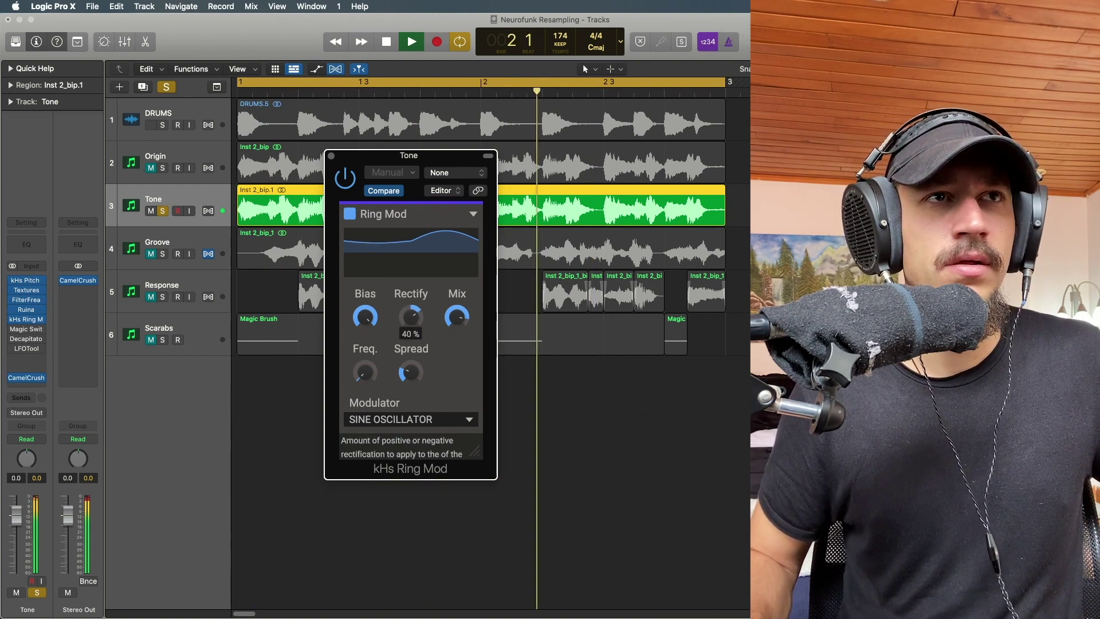
{"action": "key", "text": "space"}
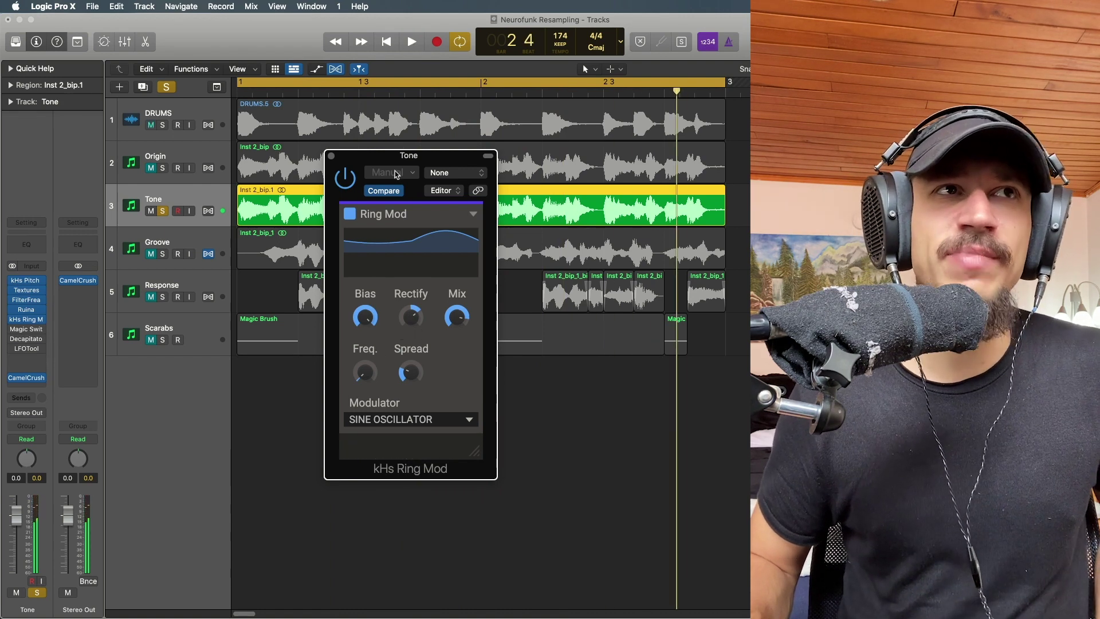
Switch Ring Mod back to its saved settings with Compare, audition the loop, and close the plug-in
{"action": "left_click", "coordinate": [400, 191]}
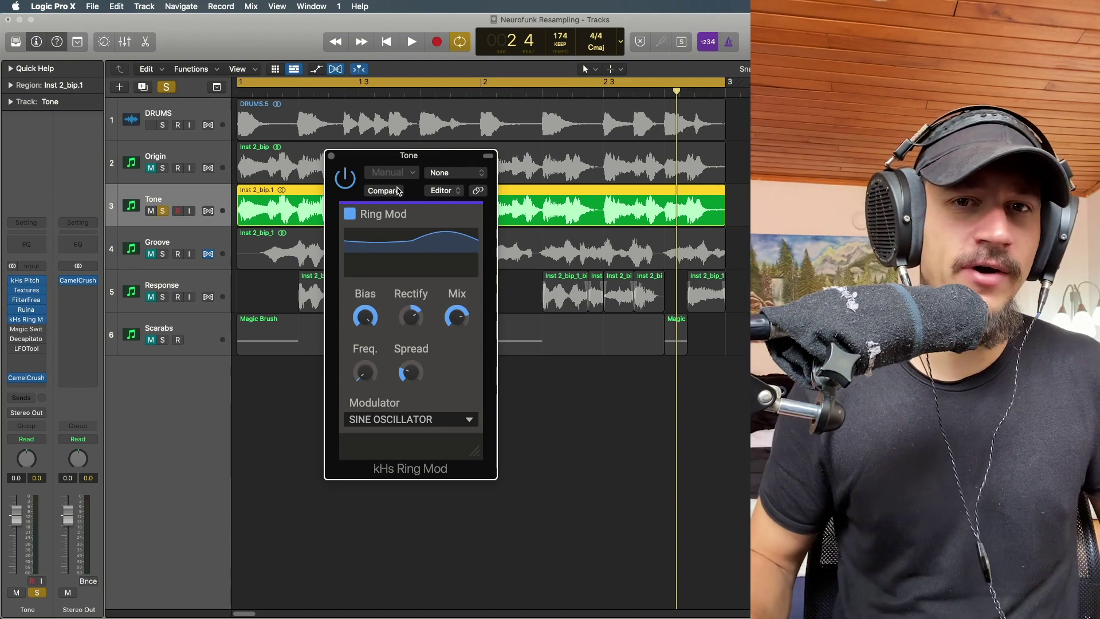
{"action": "key", "text": "space"}
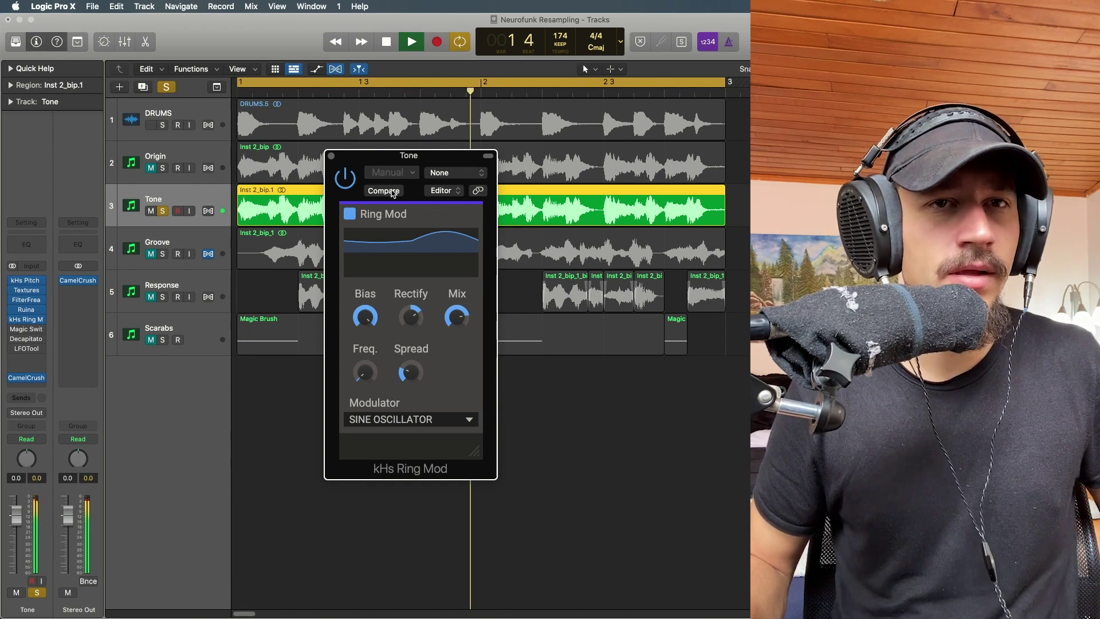
{"action": "key", "text": "space"}
{"action": "left_click", "coordinate": [332, 155]}
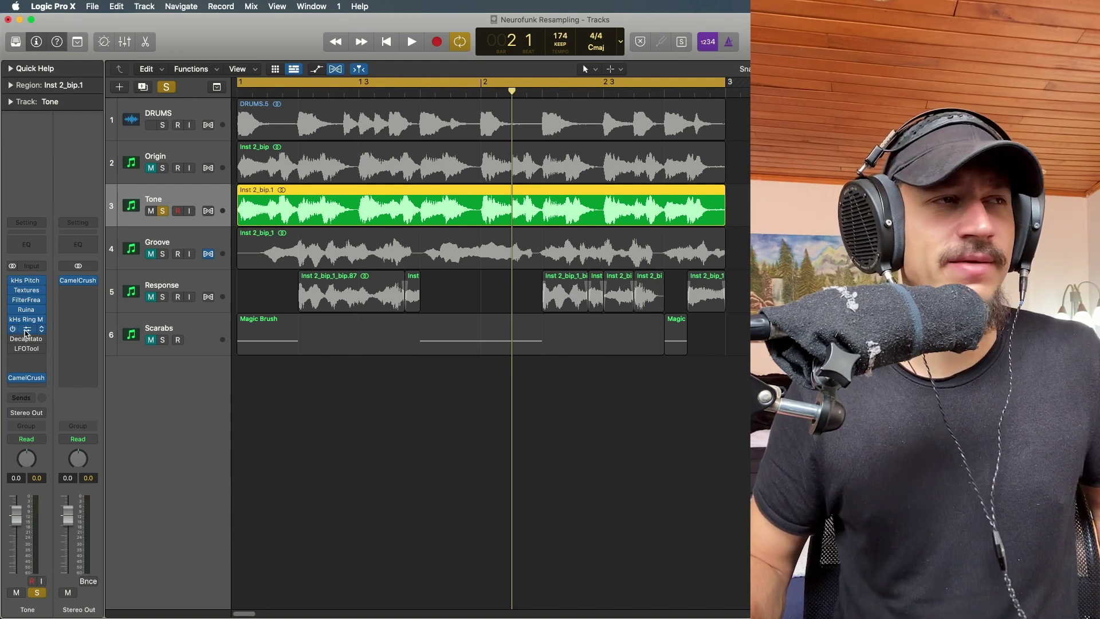
Bring in Magic Switch on the Tone track and audition the loop with its Mix at maximum
{"action": "left_click_drag", "start_coordinate": [485, 165], "coordinate": [462, 160]}
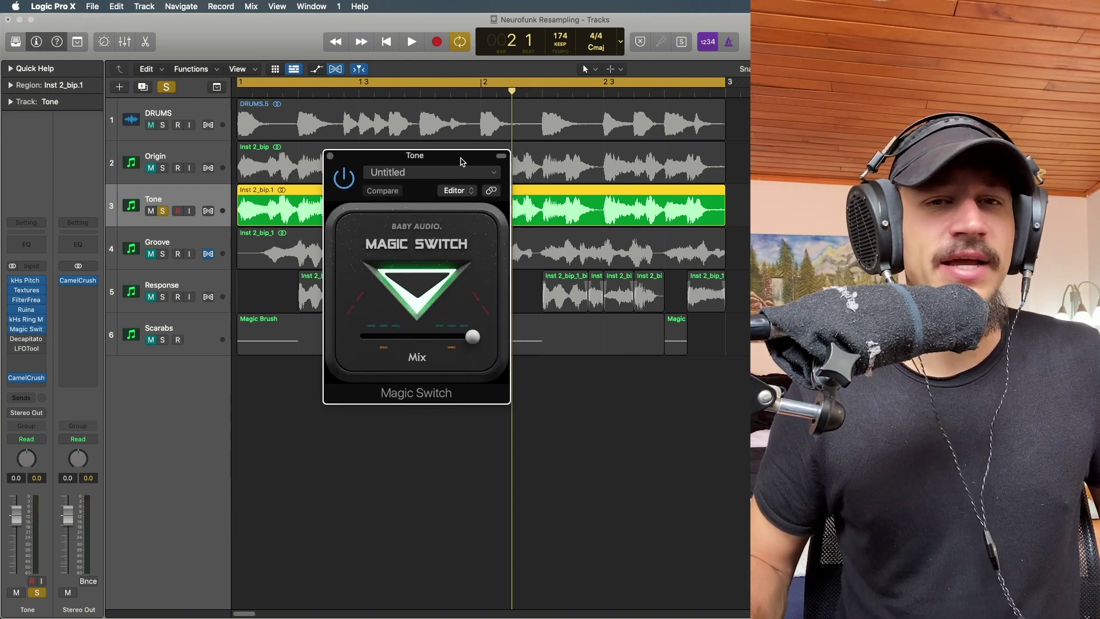
{"action": "mouse_move", "coordinate": [472, 338]}
{"action": "left_mouse_down"}
{"action": "mouse_move", "coordinate": [361, 337]}
{"action": "mouse_move", "coordinate": [472, 337]}
{"action": "left_mouse_up"}
{"action": "key", "text": "space"}
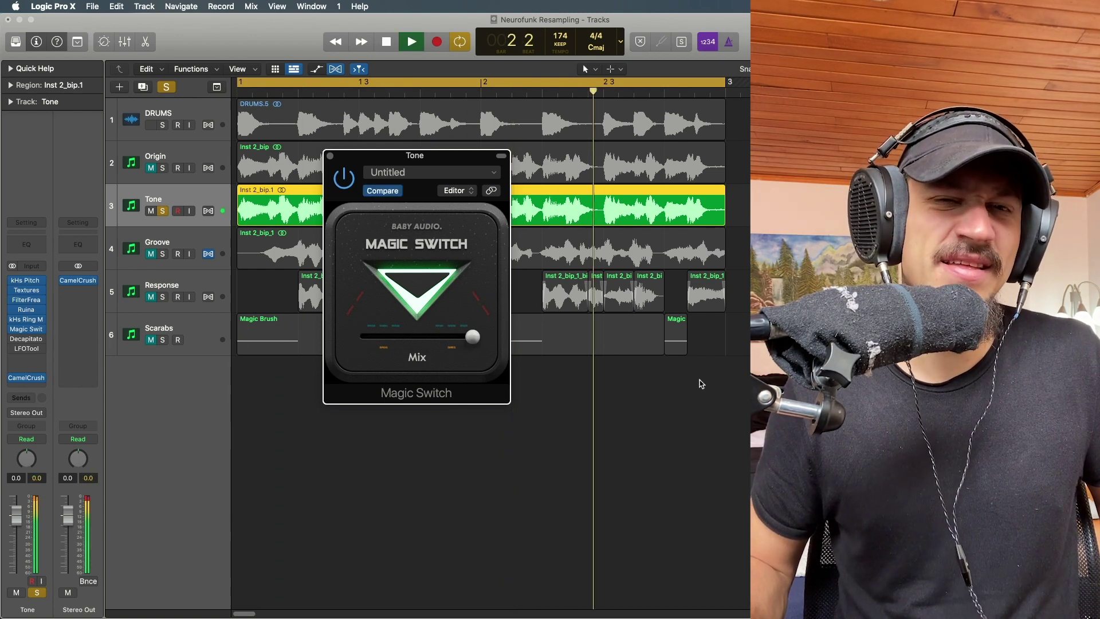
{"action": "key", "text": "space"}
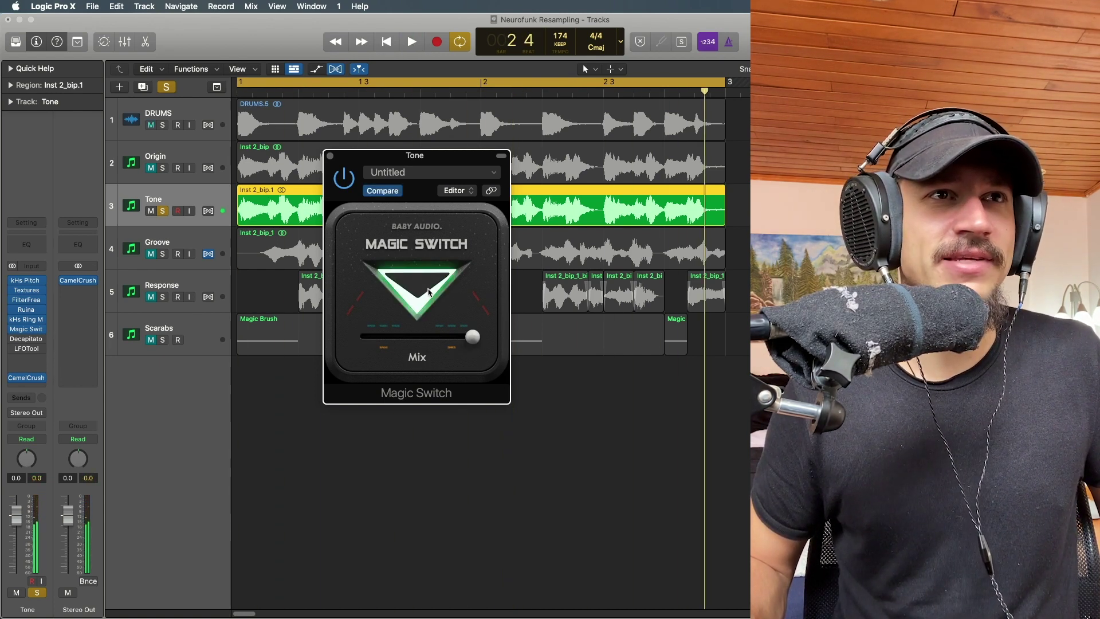
Compare the loop with Magic Switch bypassed and enabled, leaving it enabled
{"action": "key", "text": "space"}
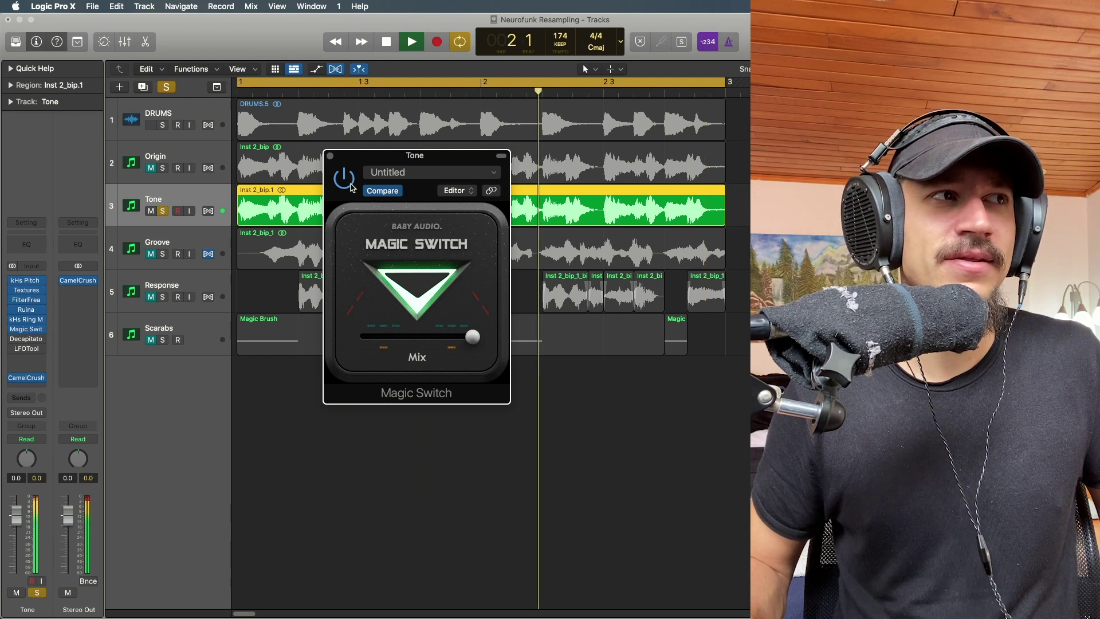
{"action": "key", "text": "space"}
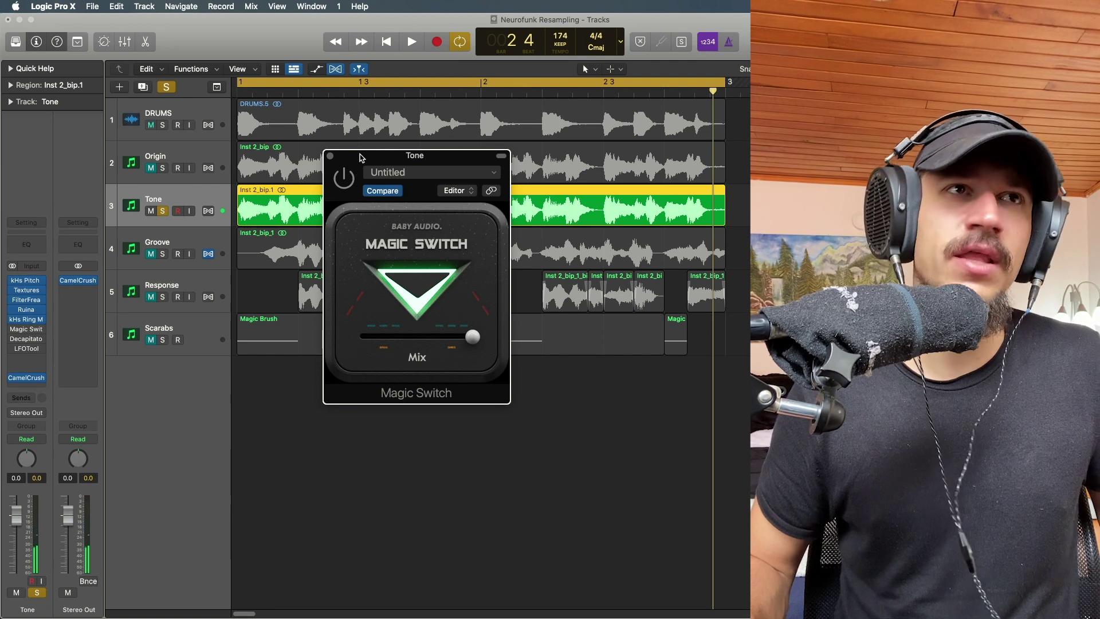
{"action": "left_click_drag", "start_coordinate": [360, 155], "coordinate": [339, 150]}
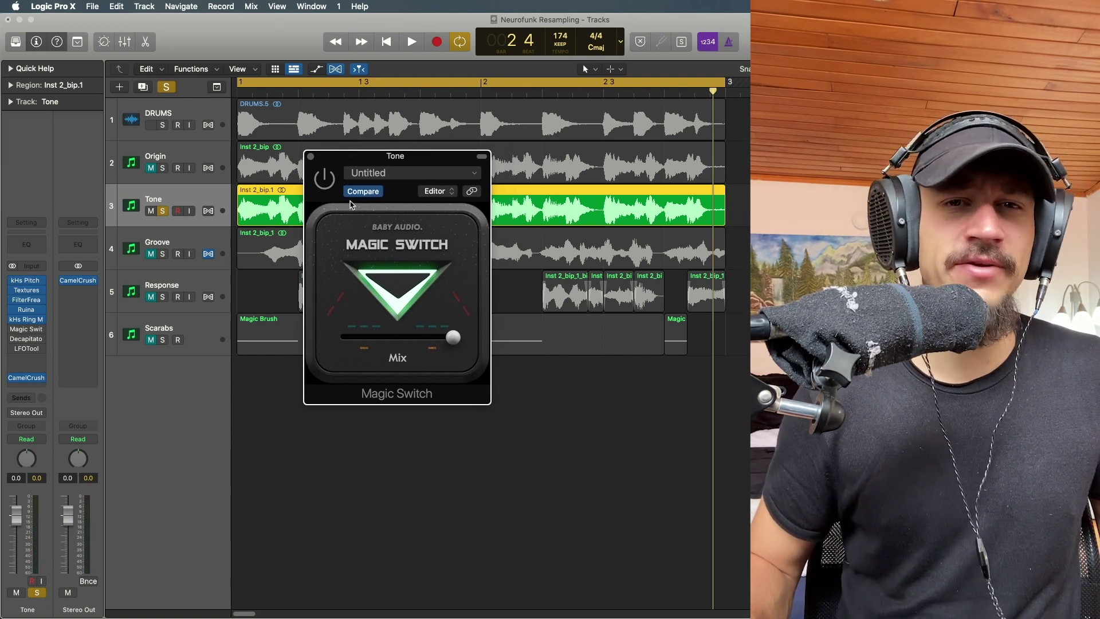
{"action": "key", "text": "space"}
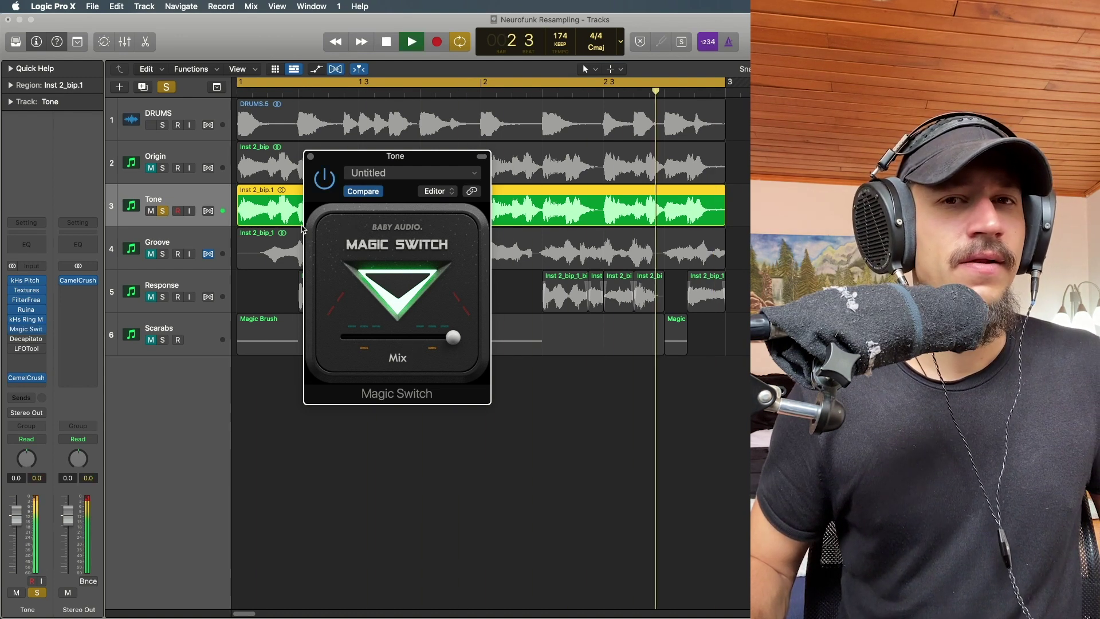
{"action": "key", "text": "space"}
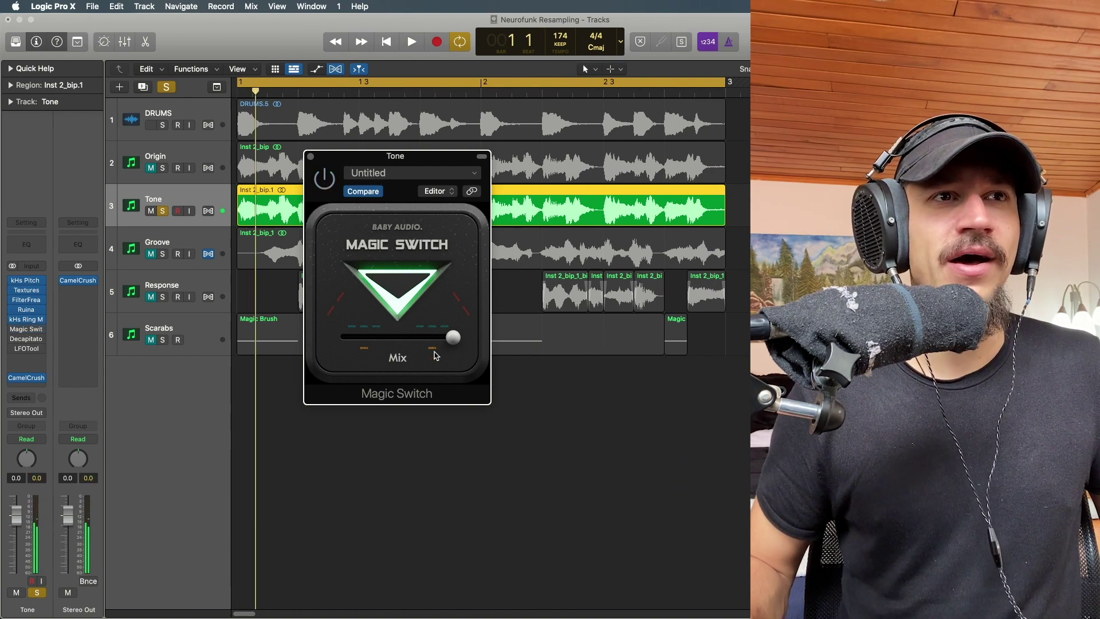
{"action": "key", "text": "space"}
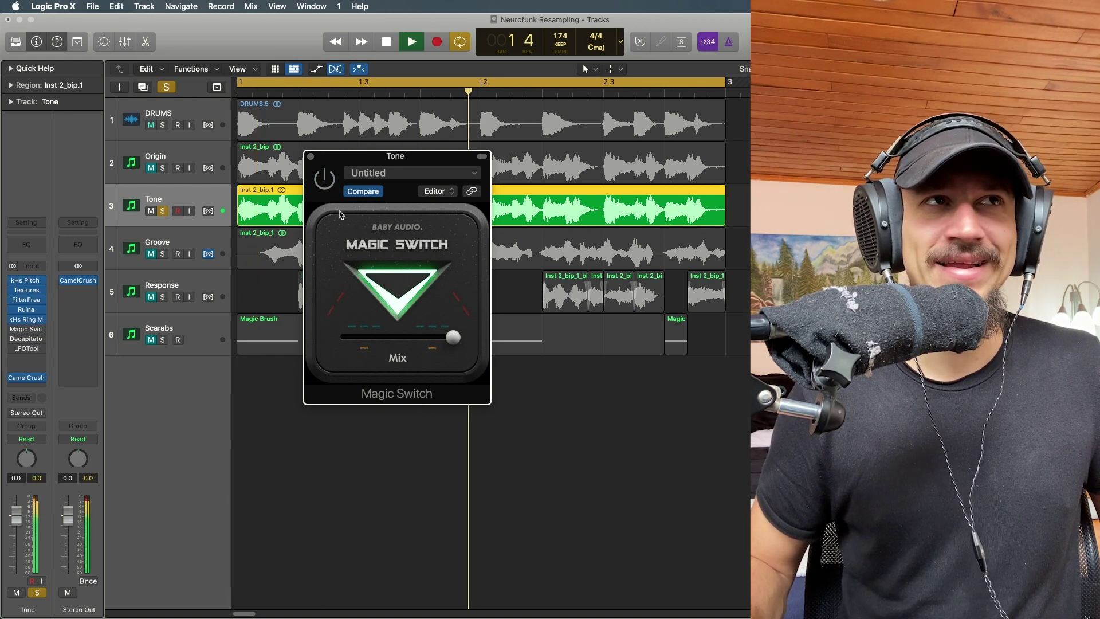
{"action": "left_click", "coordinate": [325, 179]}
Try out Magic Switch's Mix and main switch during playback, keep Mix at maximum, and close the plug-in
{"action": "mouse_move", "coordinate": [452, 336]}
{"action": "left_mouse_down"}
{"action": "mouse_move", "coordinate": [368, 337]}
{"action": "mouse_move", "coordinate": [471, 336]}
{"action": "left_mouse_up"}
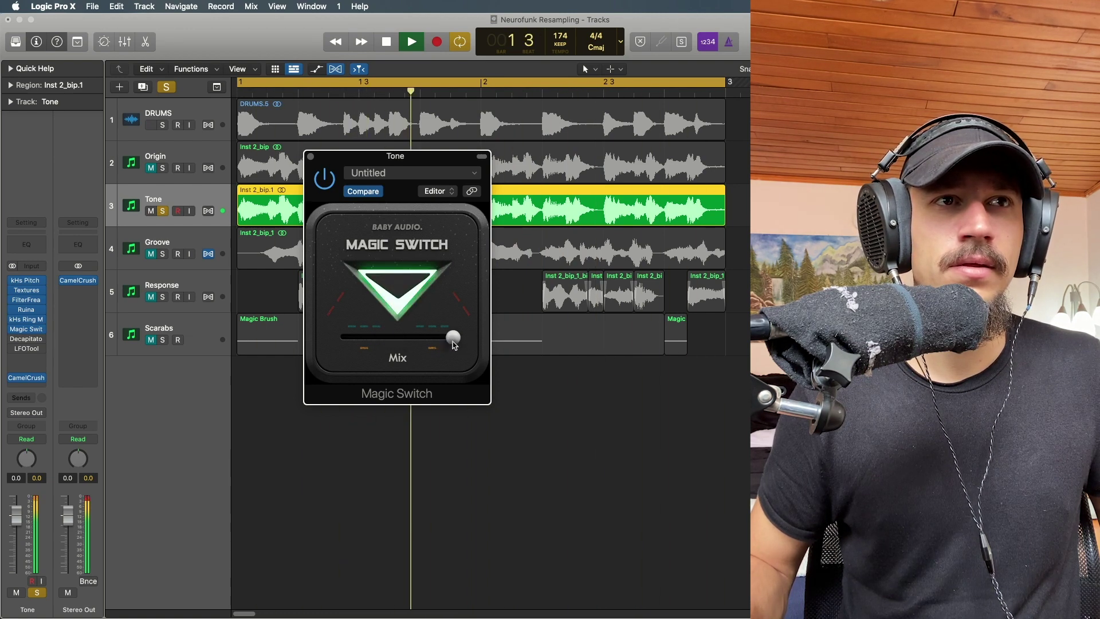
{"action": "left_click", "coordinate": [403, 281]}
{"action": "key", "text": "space"}
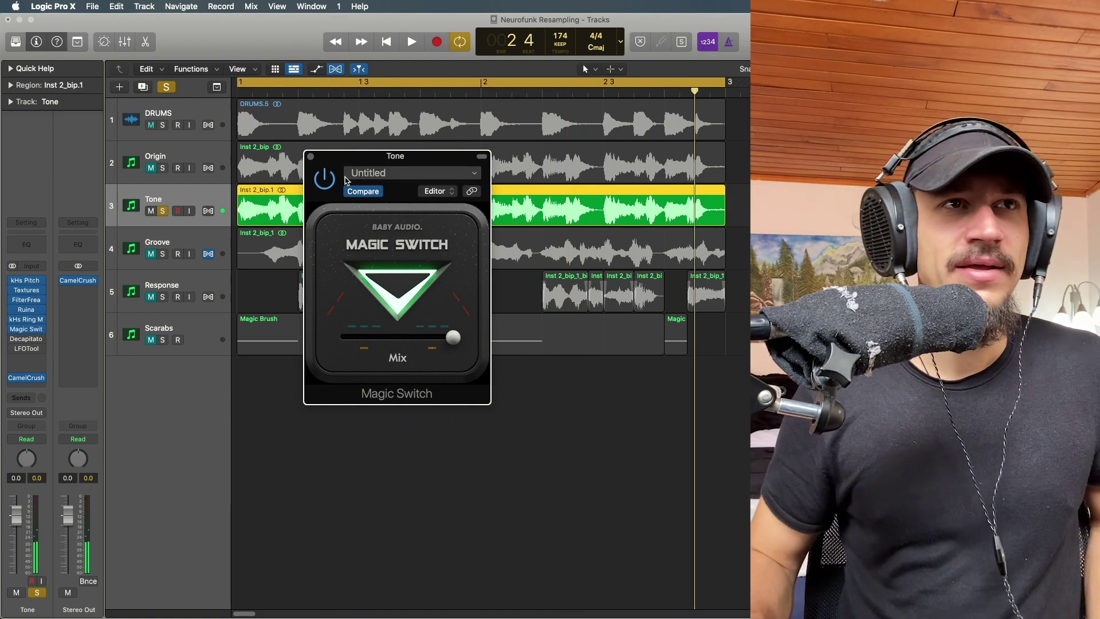
{"action": "left_click", "coordinate": [310, 157]}
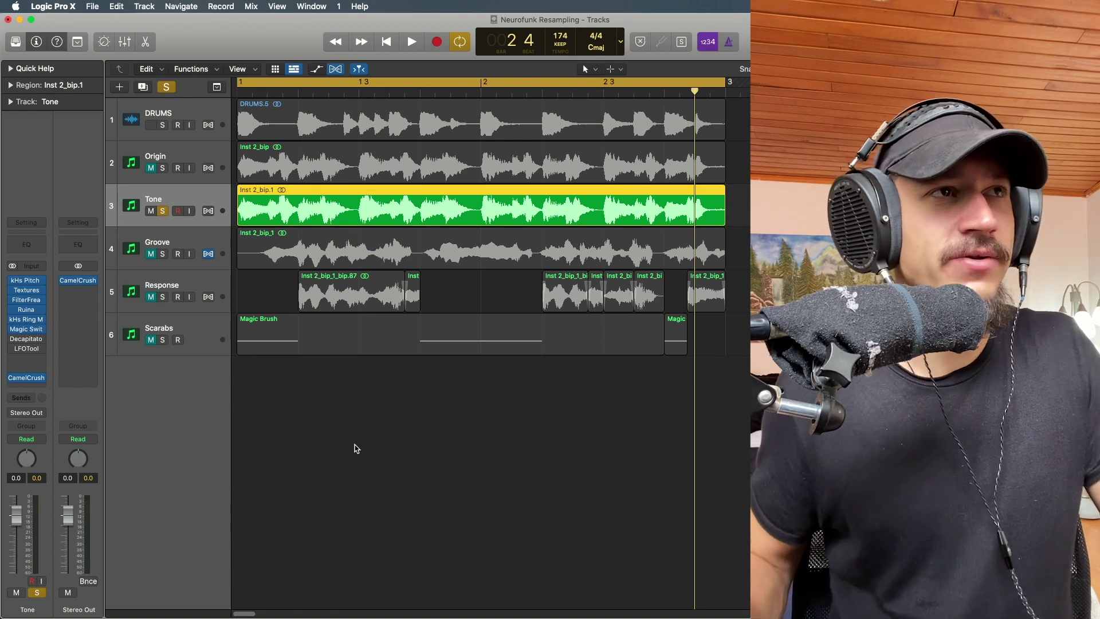
Reselect the Tone track and enable Decapitator on it, placing its settings window fully in view
{"action": "left_click", "coordinate": [144, 236]}
{"action": "left_click", "coordinate": [141, 200]}
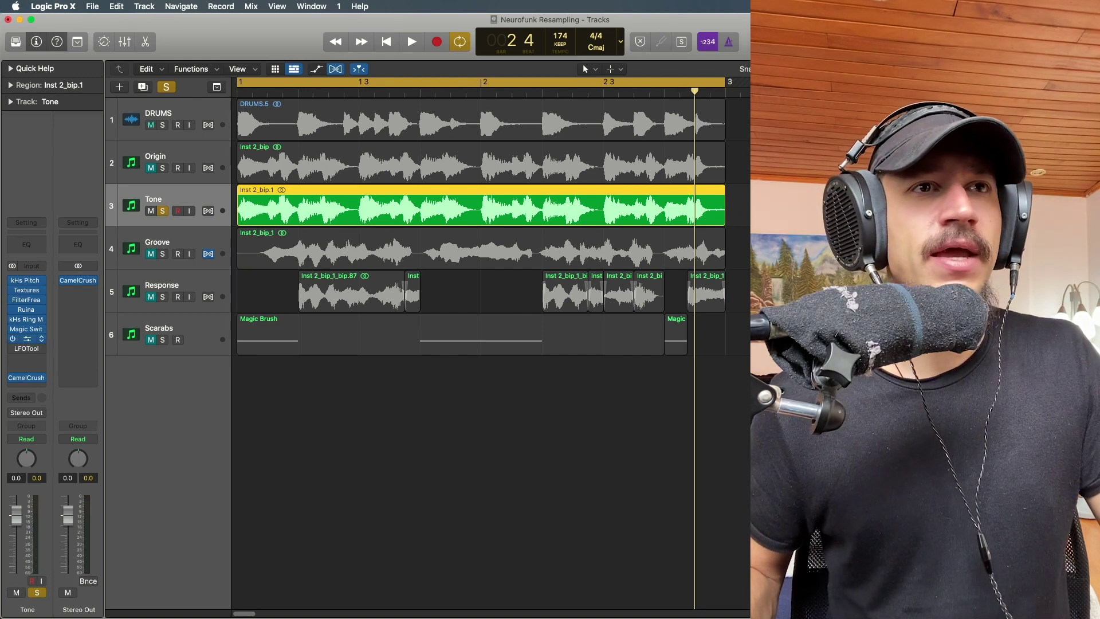
{"action": "left_click", "coordinate": [27, 338]}
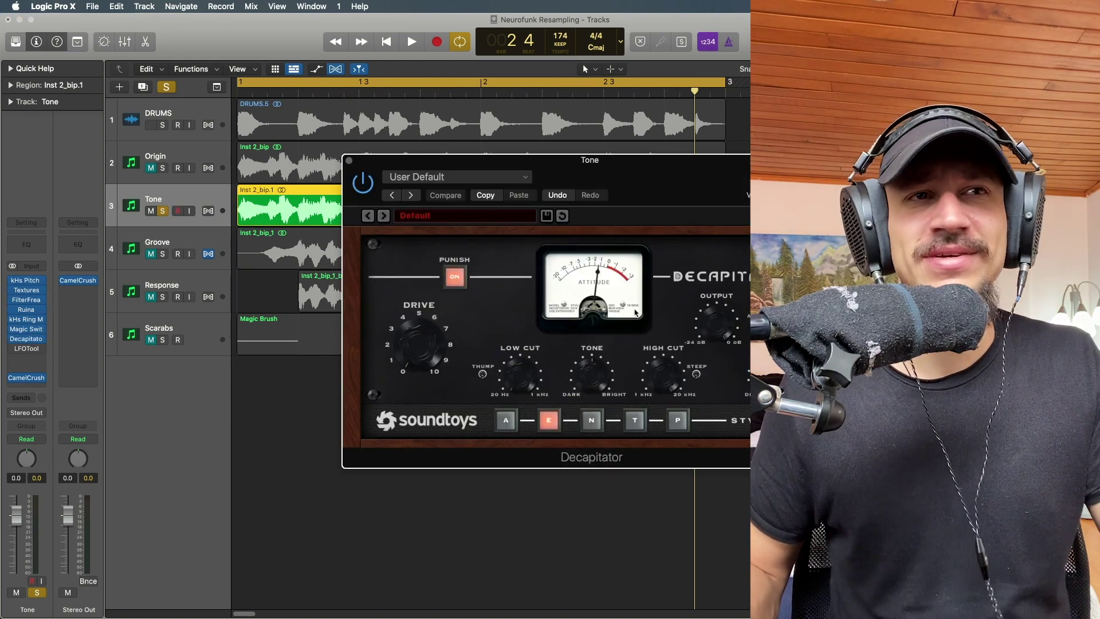
{"action": "left_click_drag", "start_coordinate": [528, 168], "coordinate": [430, 136]}
Audition Decapitator on the loop and set its Mix to 98%
{"action": "key", "text": "space"}
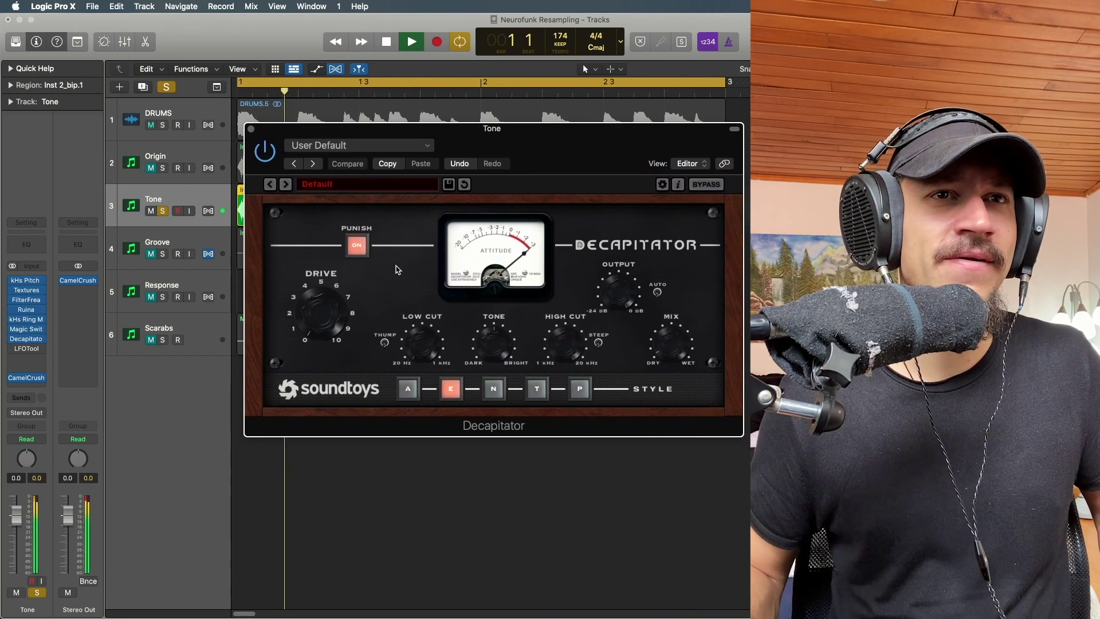
{"action": "left_click", "coordinate": [658, 347]}
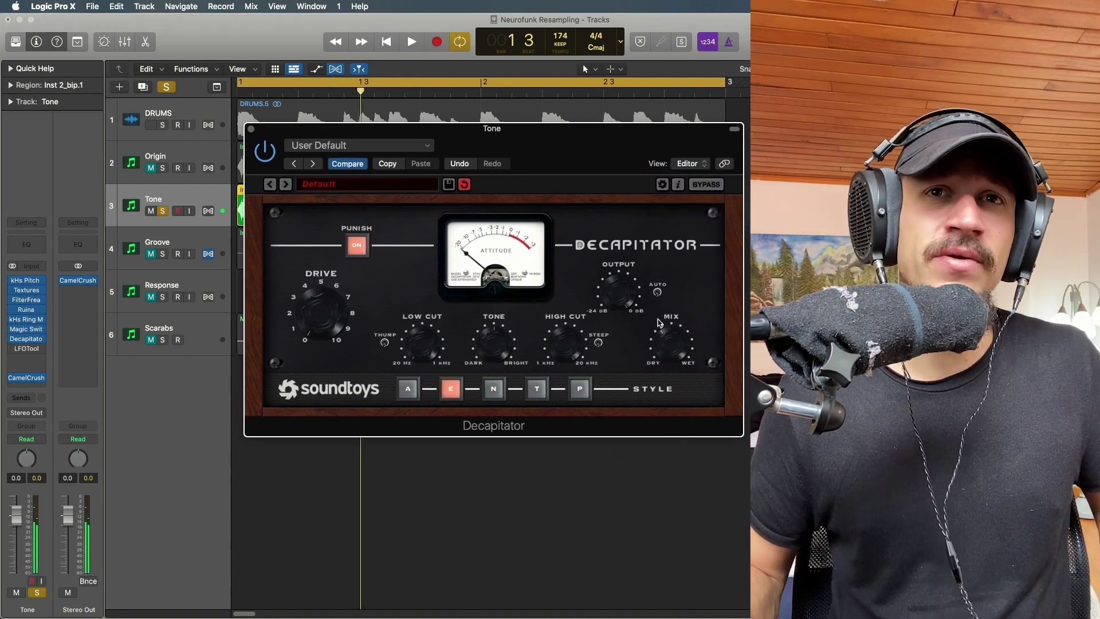
{"action": "left_click_drag", "start_coordinate": [673, 274], "coordinate": [672, 310]}
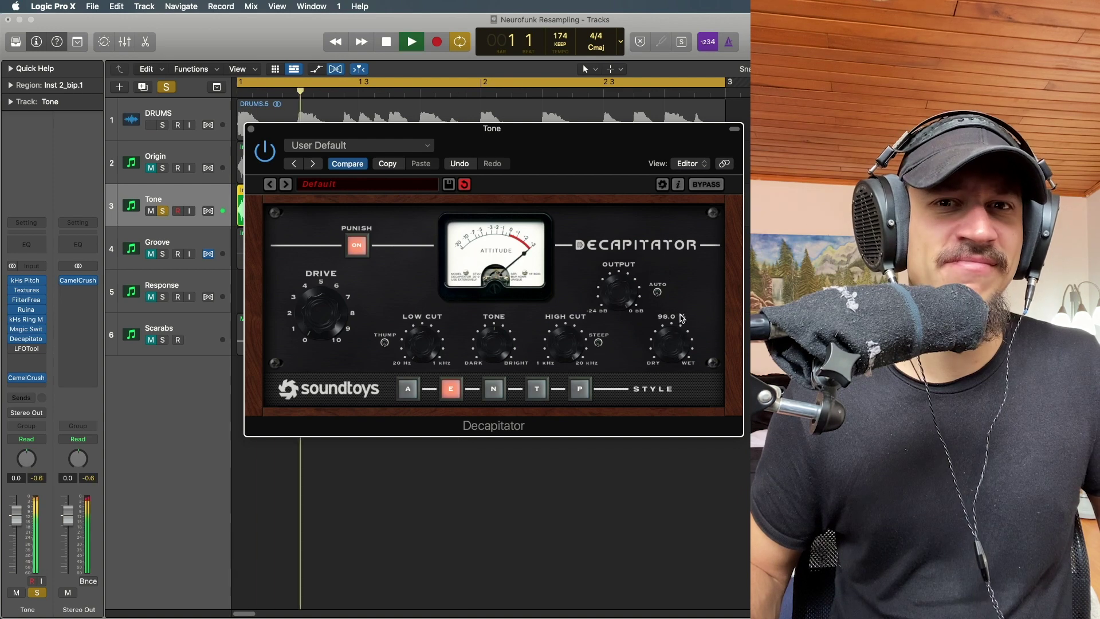
Lower Decapitator's Mix to 11.5% while auditioning the loop
{"action": "left_click_drag", "start_coordinate": [680, 318], "coordinate": [671, 351]}
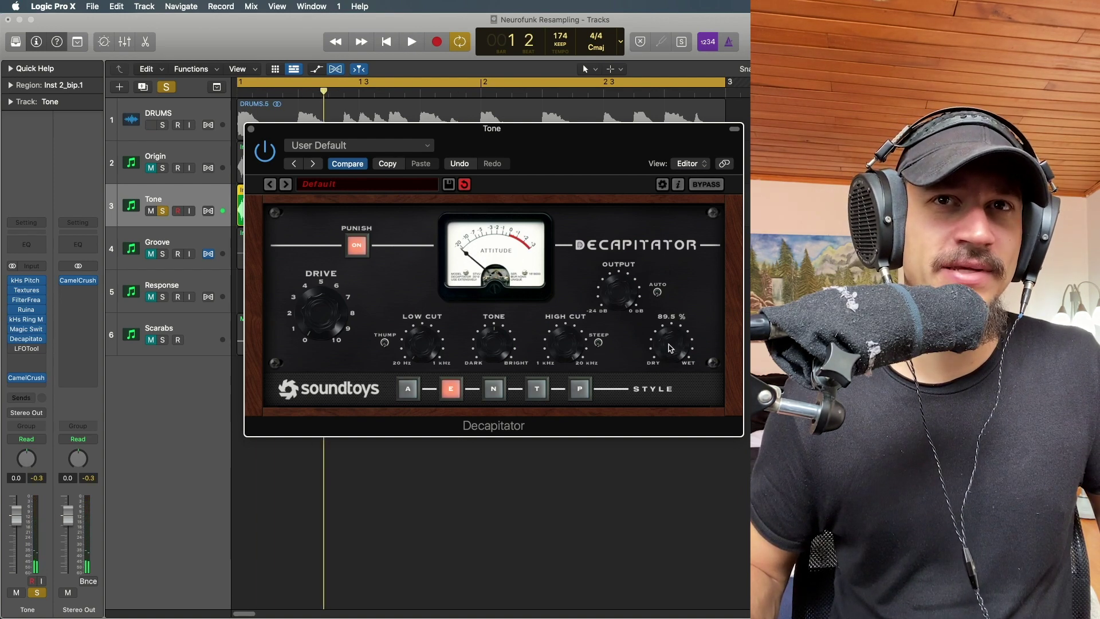
{"action": "key", "text": "space"}
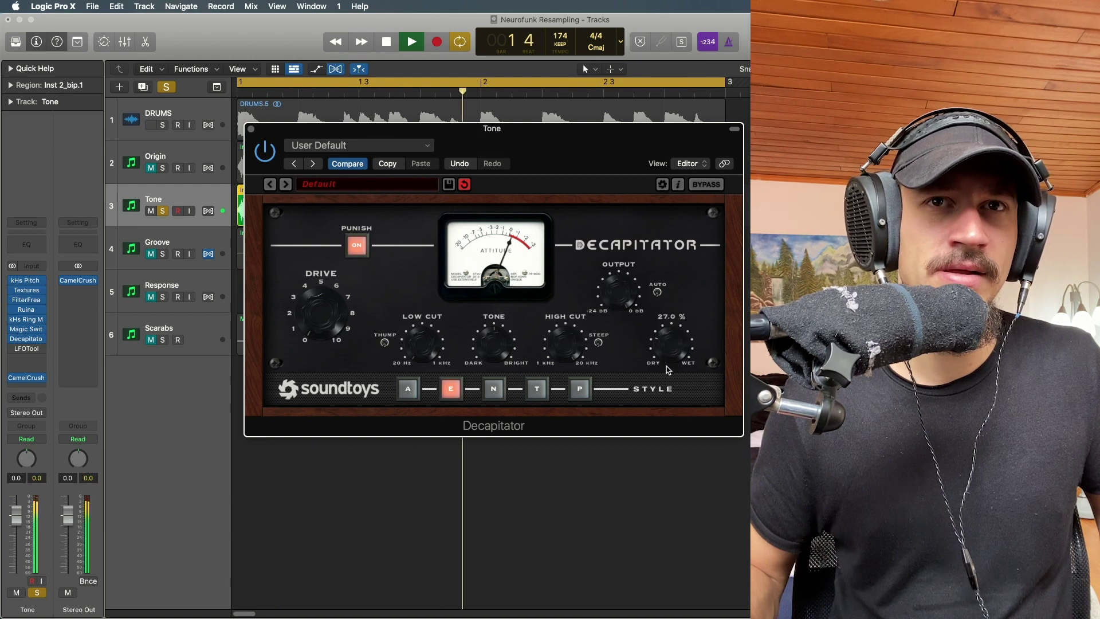
{"action": "left_click_drag", "start_coordinate": [673, 344], "coordinate": [669, 365]}
{"action": "key", "text": "space"}
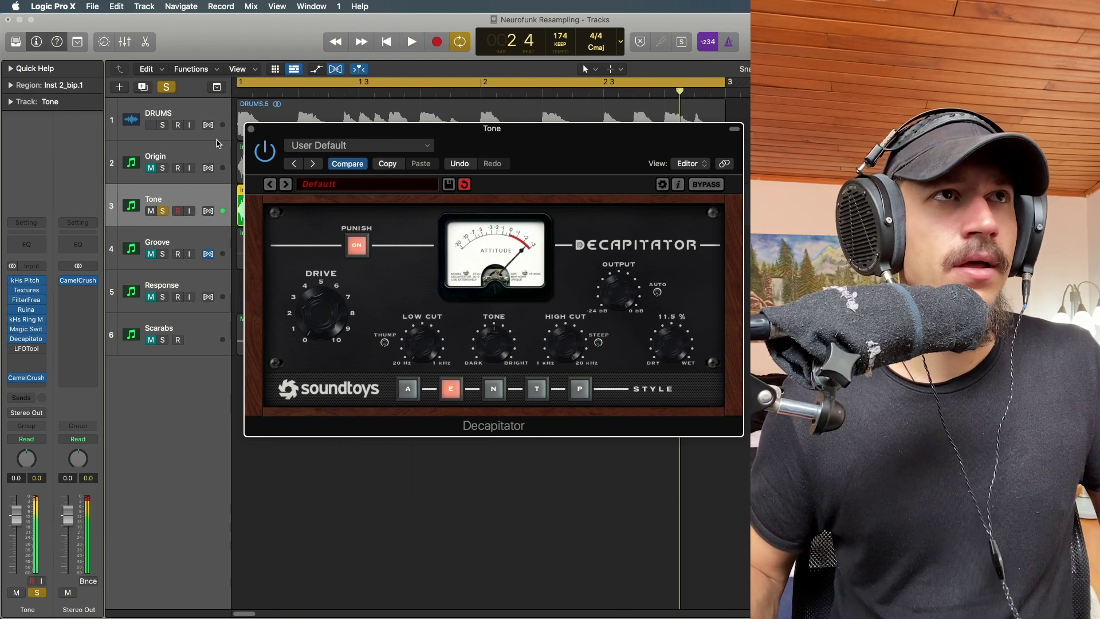
Audition the loop with Decapitator bypassed, leave the effect enabled, and close its window
{"action": "key", "text": "space"}
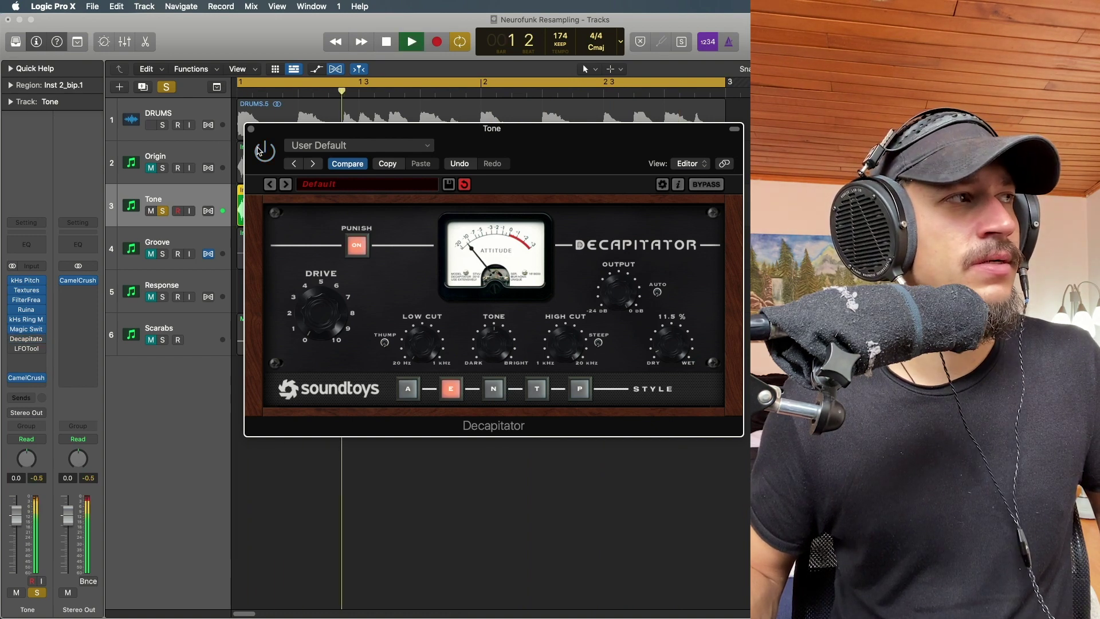
{"action": "key", "text": "space"}
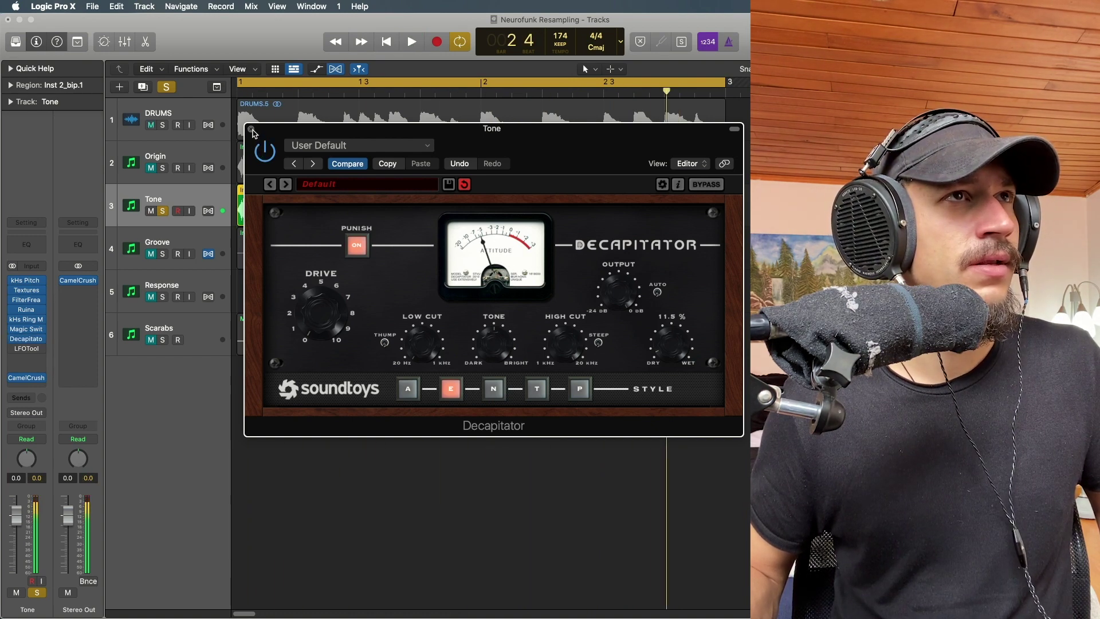
{"action": "left_click", "coordinate": [251, 129]}
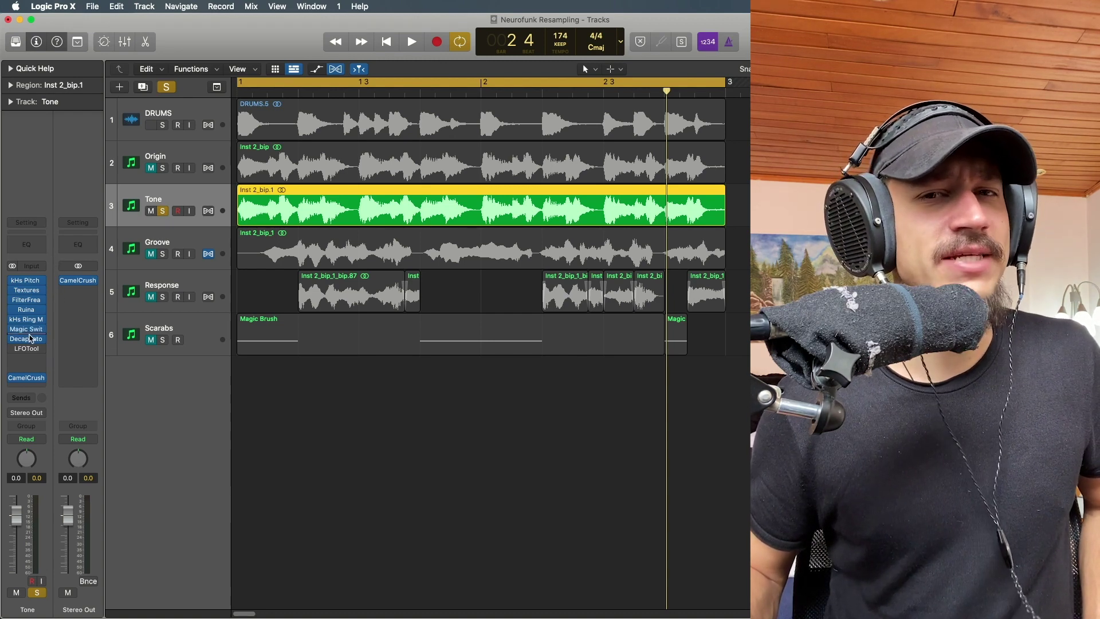
Enable LFOTool on the Tone track and audition its volume shaping on the loop with the plug-in open
{"action": "mouse_move", "coordinate": [18, 353]}
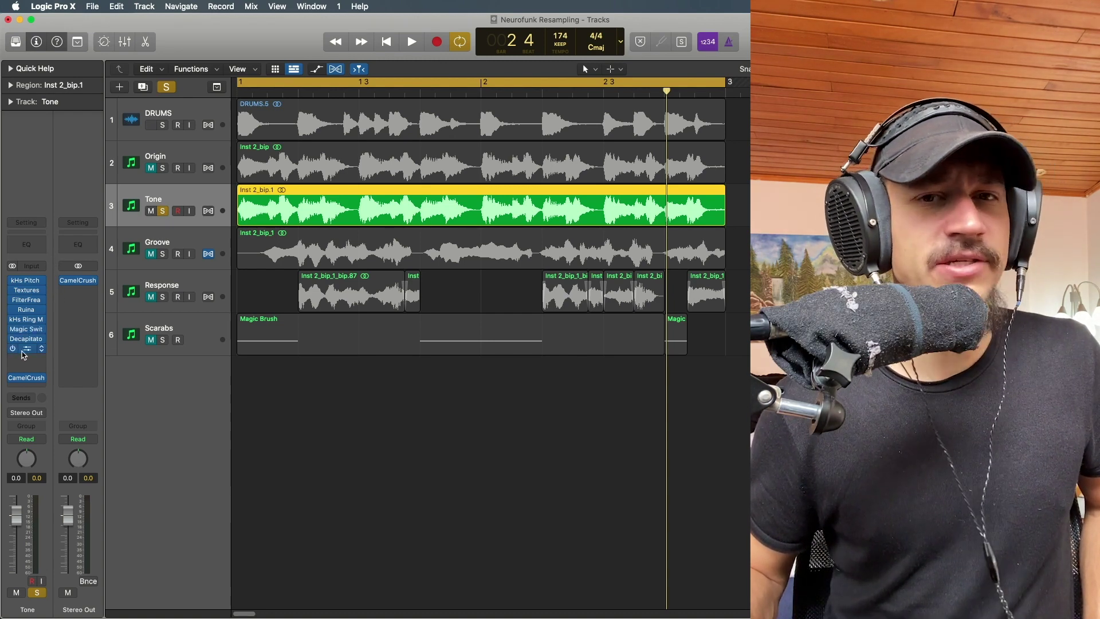
{"action": "left_click", "coordinate": [25, 349]}
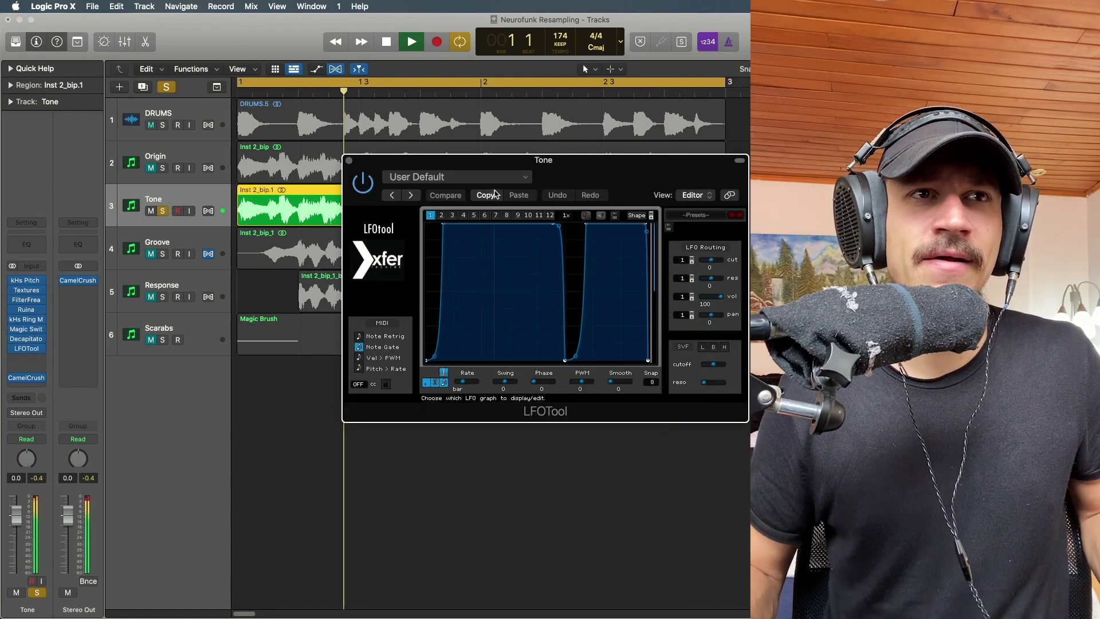
{"action": "key", "text": "space"}
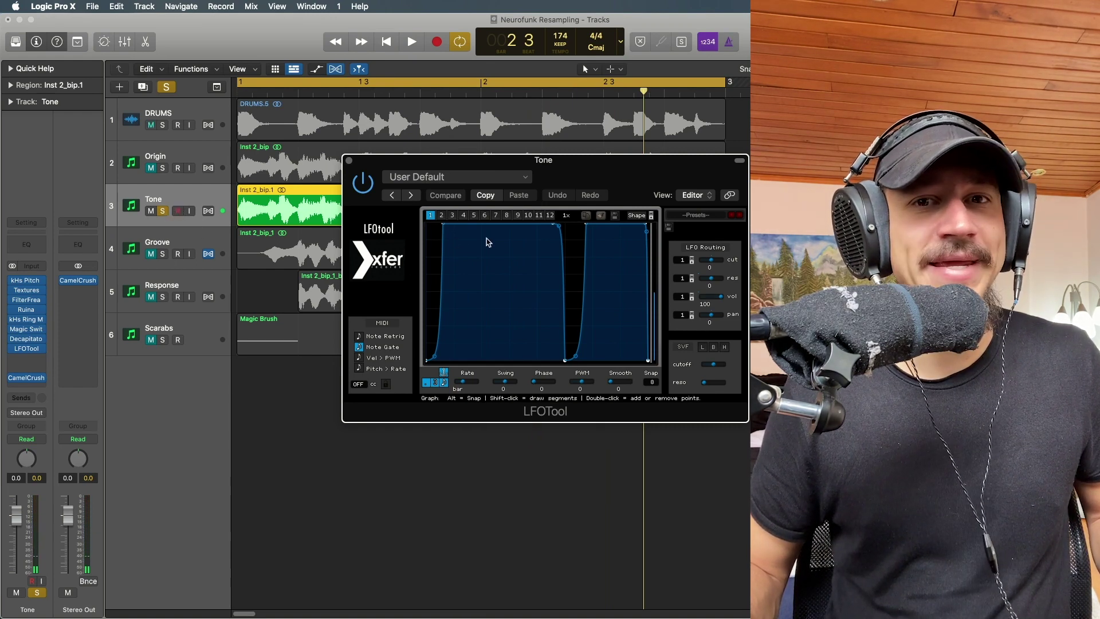
Solo DRUMS alongside Tone, audition the sidechained bass against the drums, and close LFOTool
{"action": "left_click", "coordinate": [163, 125]}
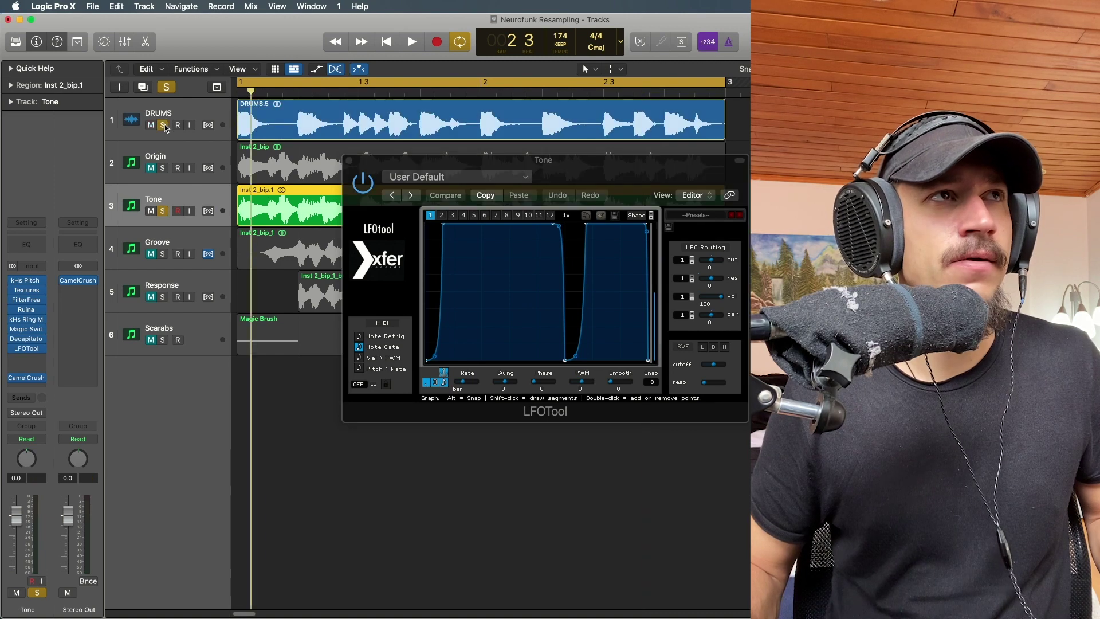
{"action": "key", "text": "space"}
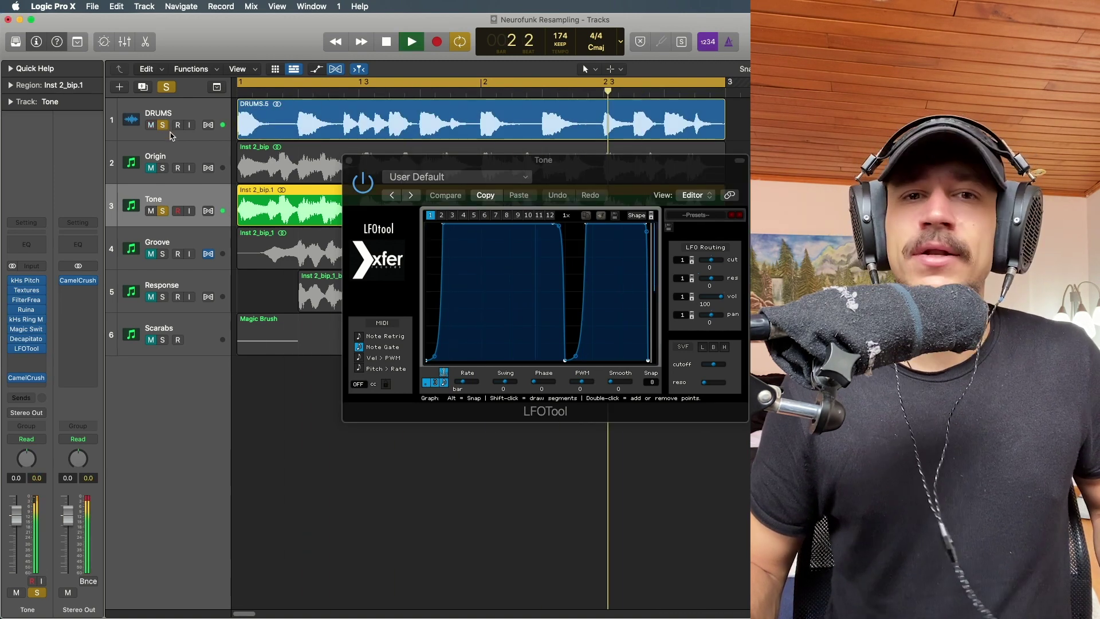
{"action": "key", "text": "space"}
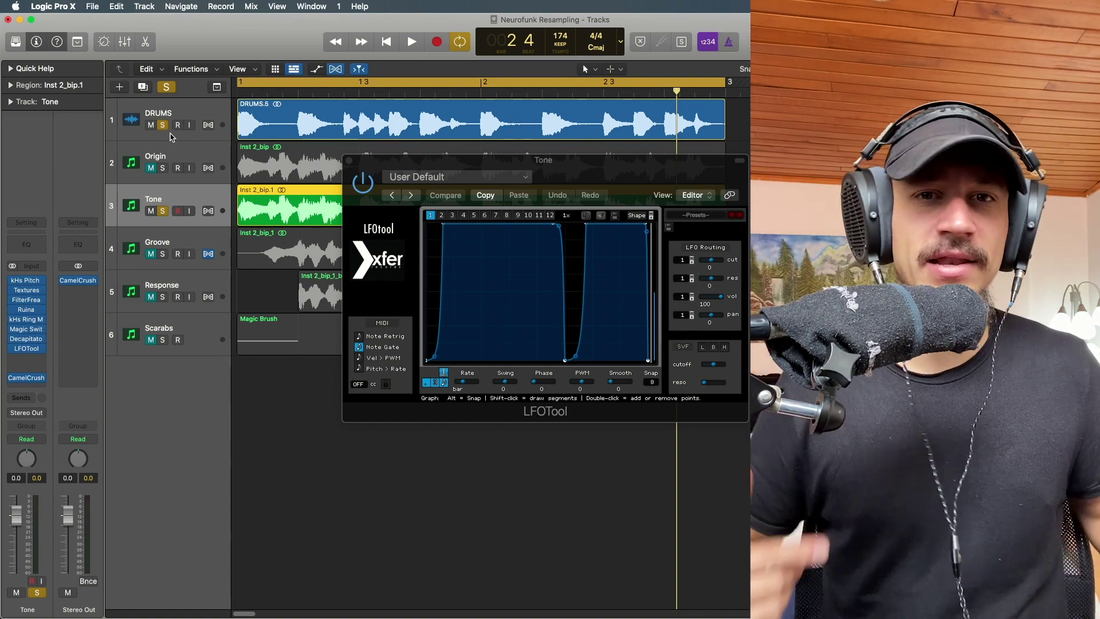
{"action": "key", "text": "space"}
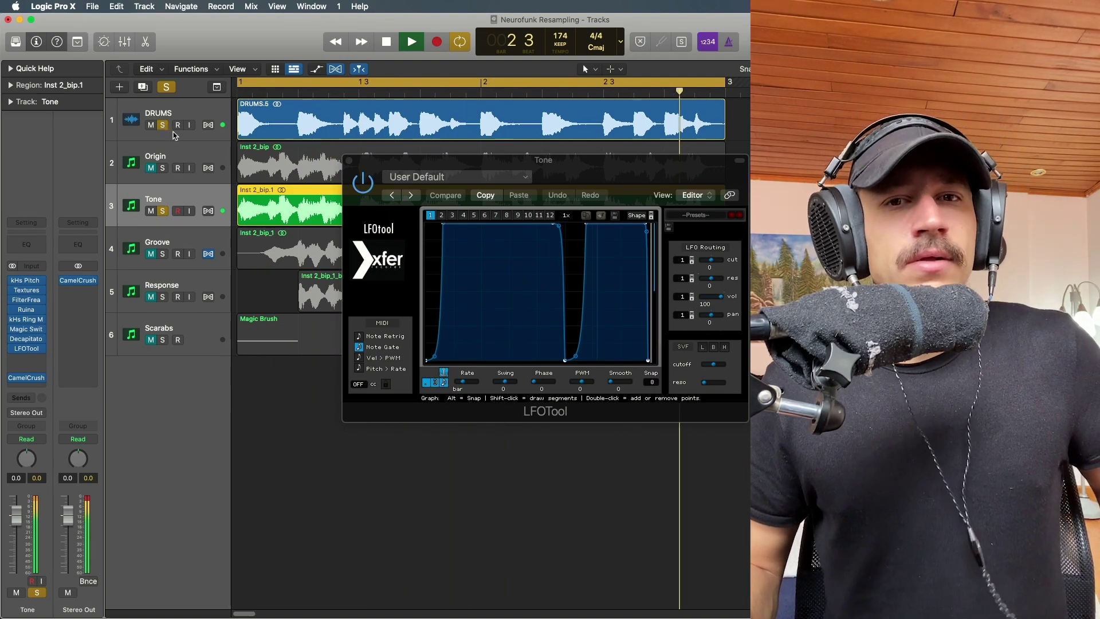
{"action": "key", "text": "space"}
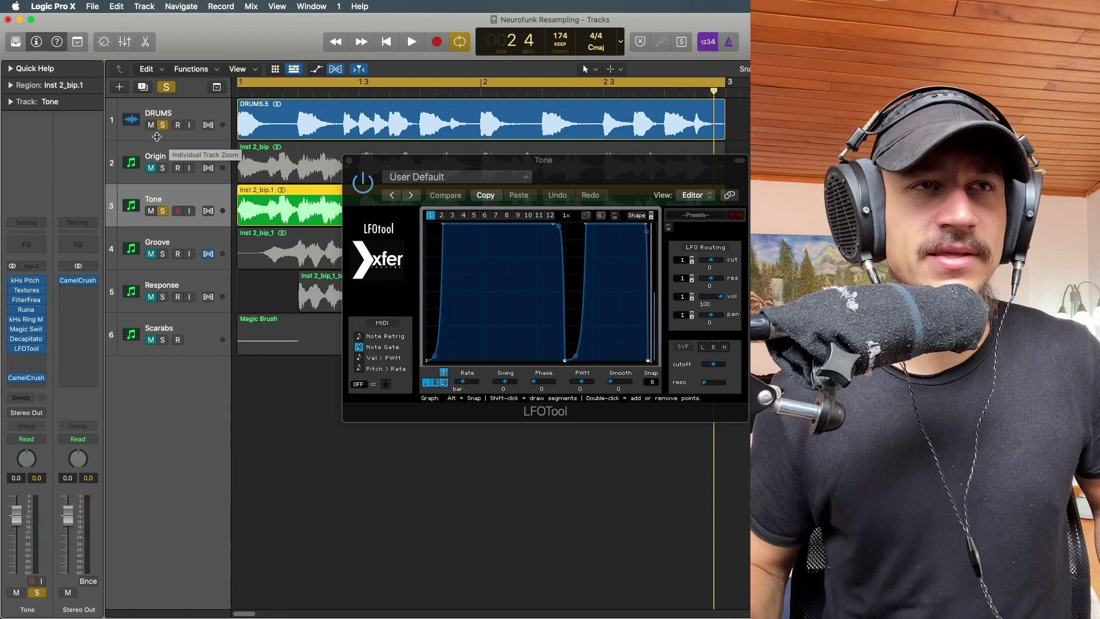
{"action": "key", "text": "space"}
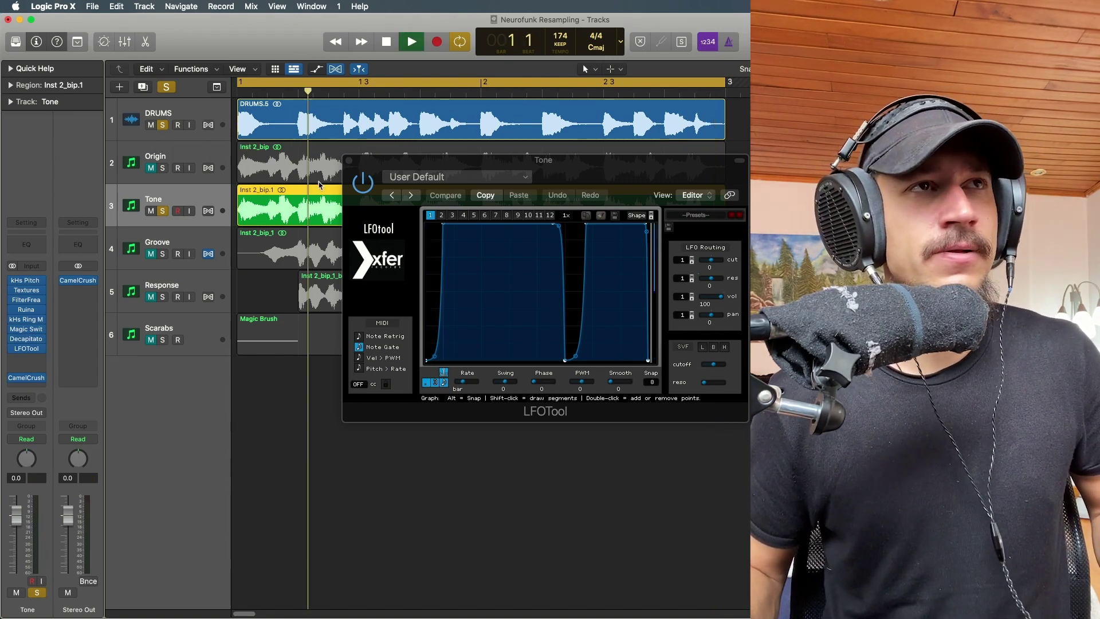
{"action": "key", "text": "space"}
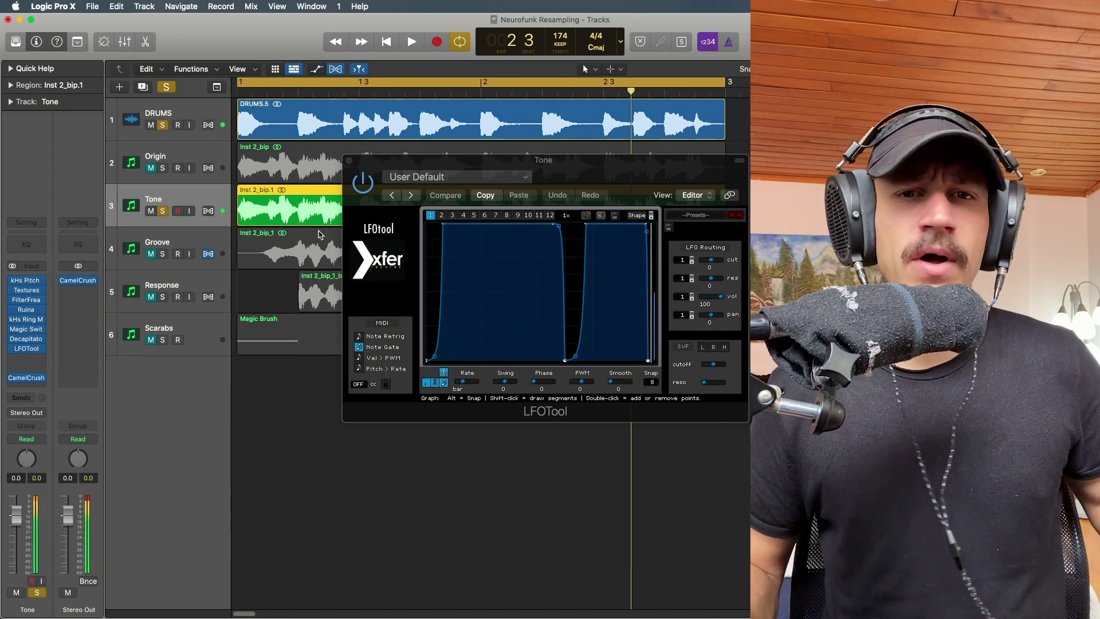
{"action": "left_click", "coordinate": [349, 160]}
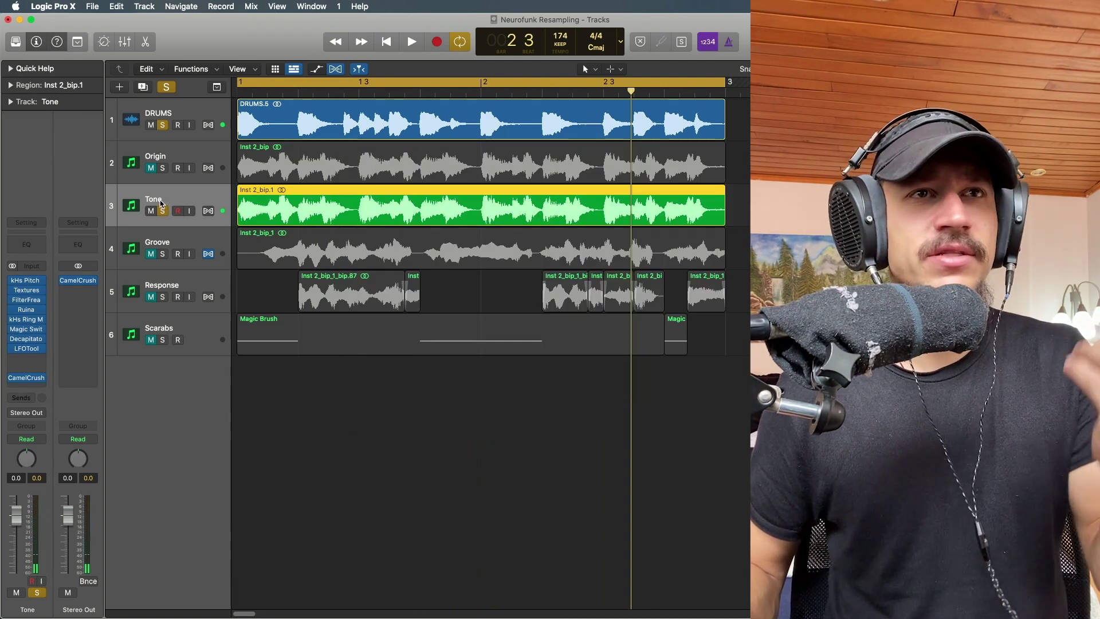
Turn off solo on the Tone track and solo the Groove track alongside DRUMS instead
{"action": "key", "text": "s"}
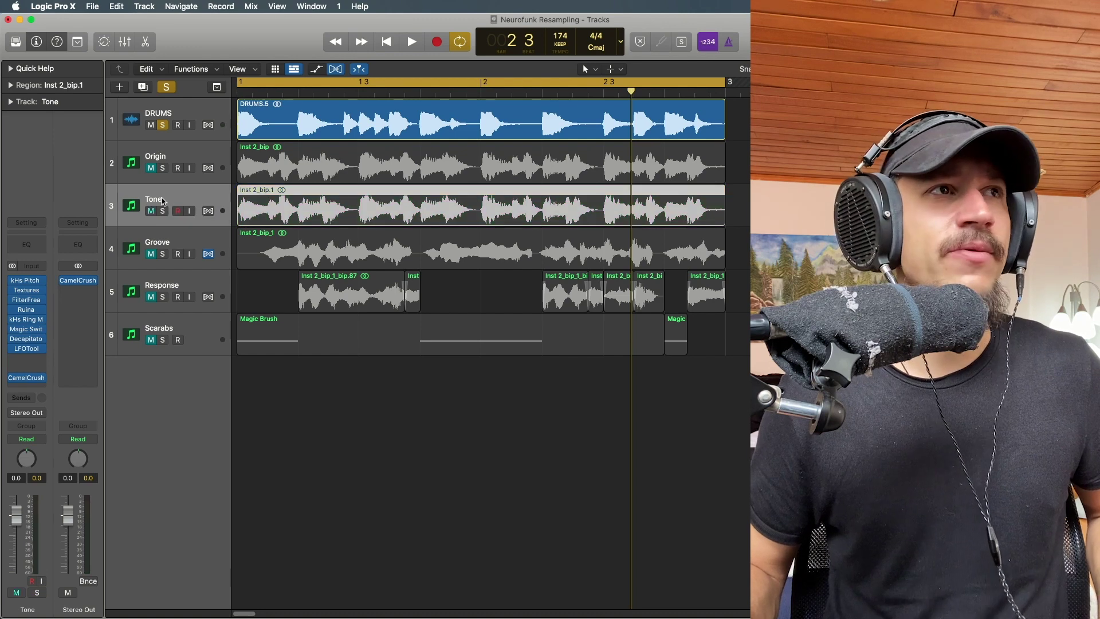
{"action": "left_click", "coordinate": [176, 238]}
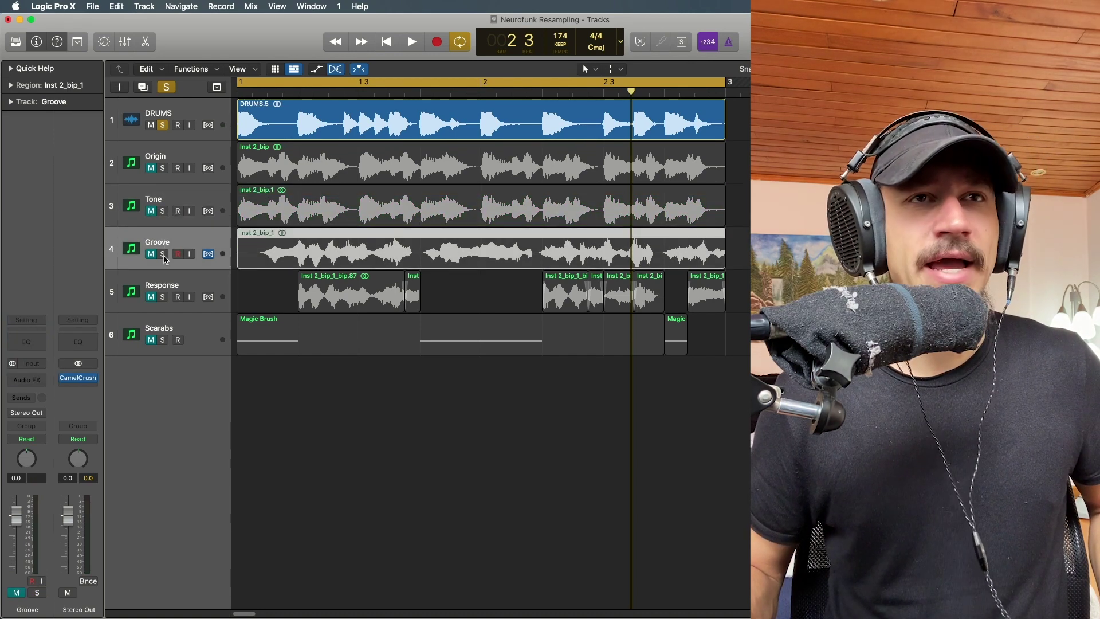
{"action": "left_click", "coordinate": [163, 254]}
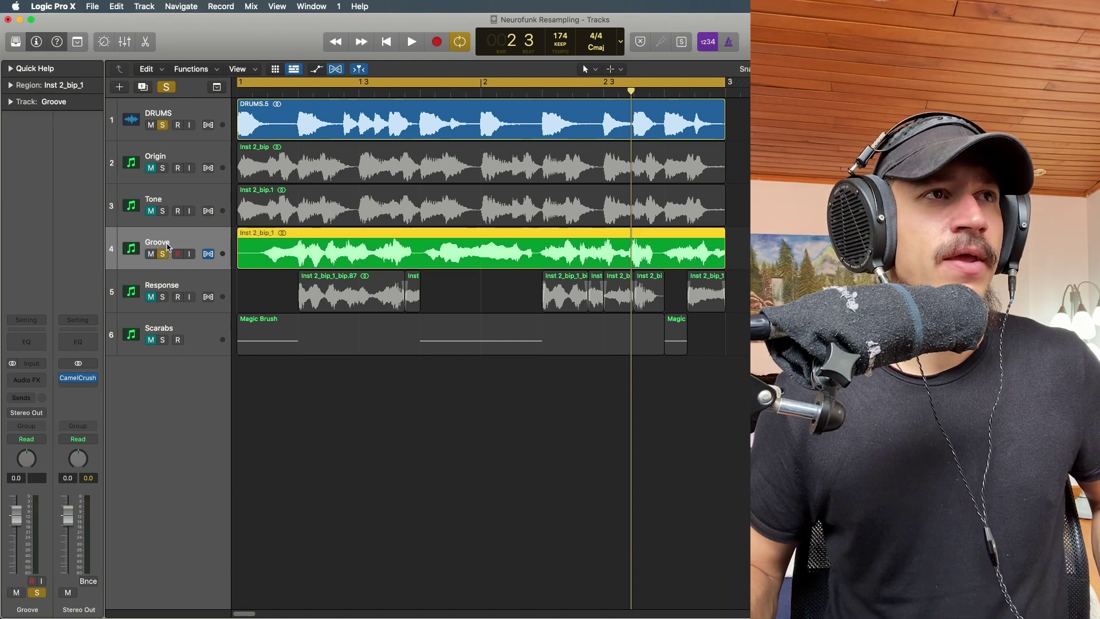
Show the flex controls and enlarge the tracks vertically to expose the Groove region's flex markers
{"action": "key", "text": "cmd+f"}
{"action": "key", "text": "cmd+Down"}
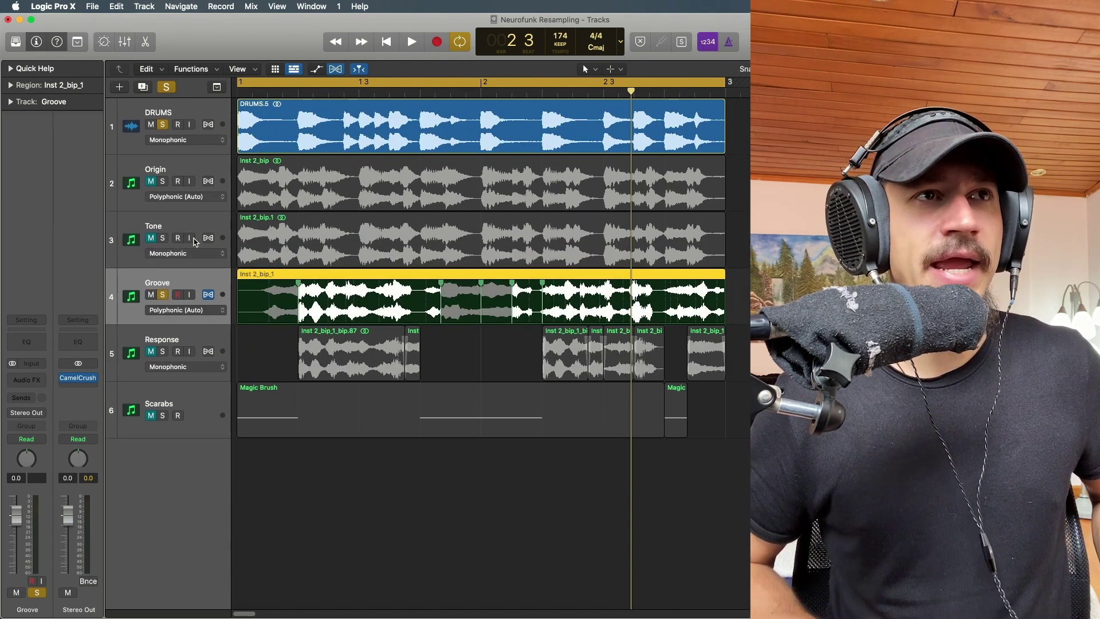
{"action": "key", "text": "cmd+Right"}
{"action": "key", "text": "cmd+Left"}
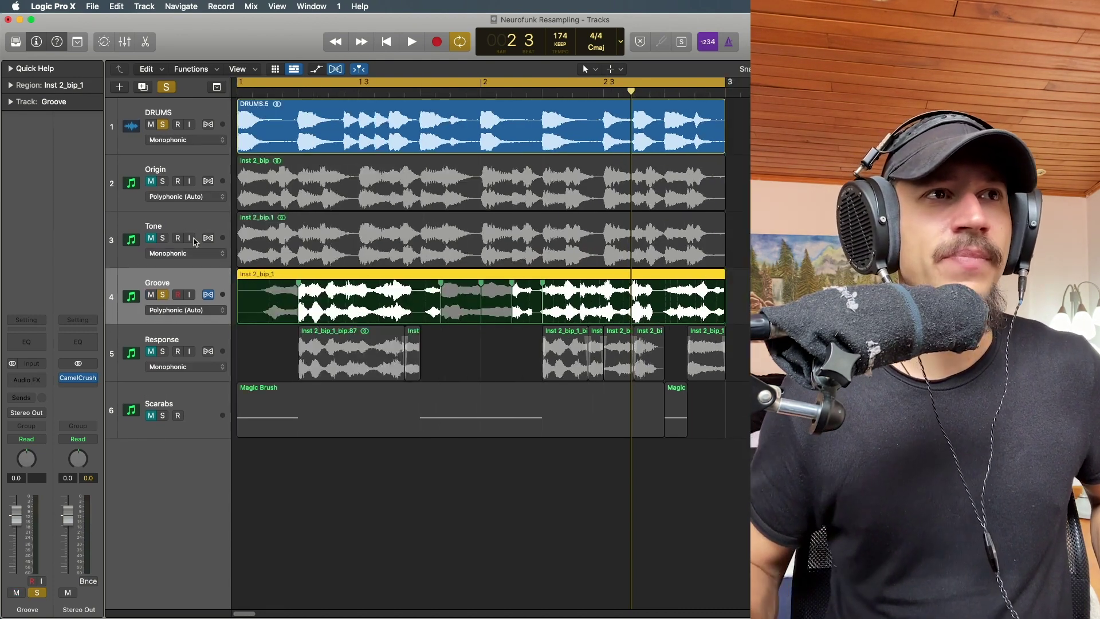
Delete the flex markers from the Groove region and audition the unwarped audio with the drums
{"action": "left_click", "coordinate": [298, 274]}
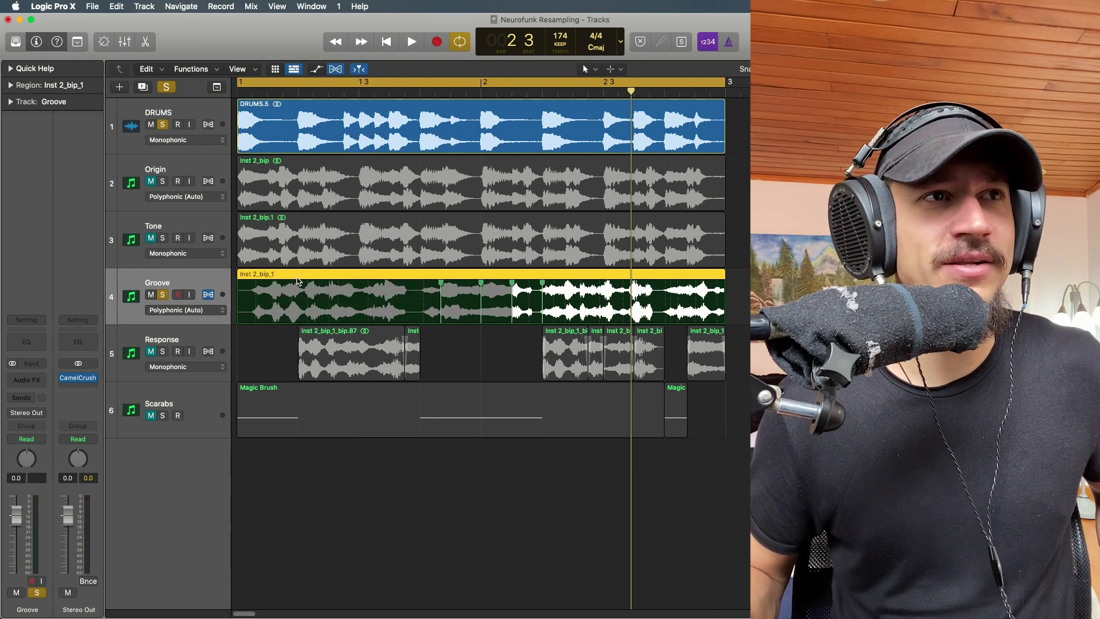
{"action": "left_click", "coordinate": [445, 300]}
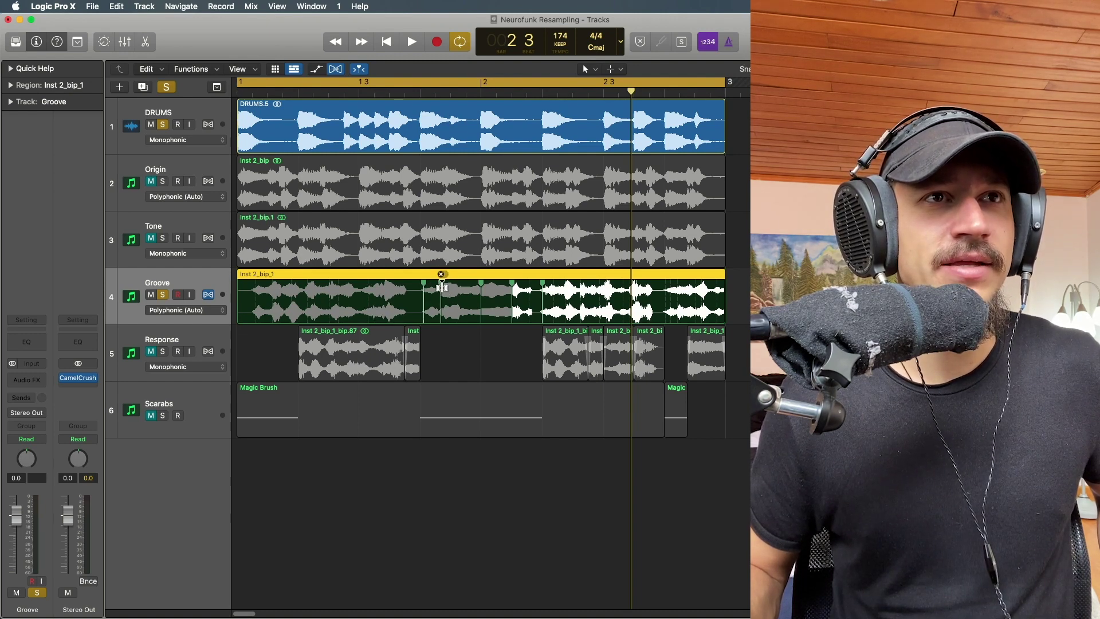
{"action": "left_click", "coordinate": [440, 274]}
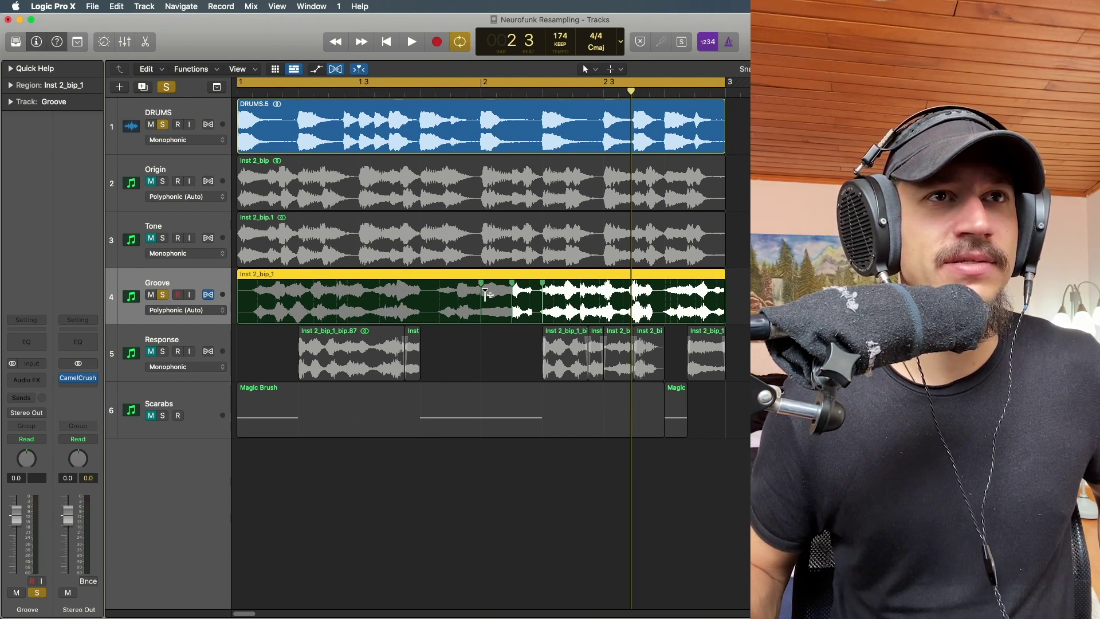
{"action": "left_click", "coordinate": [480, 275]}
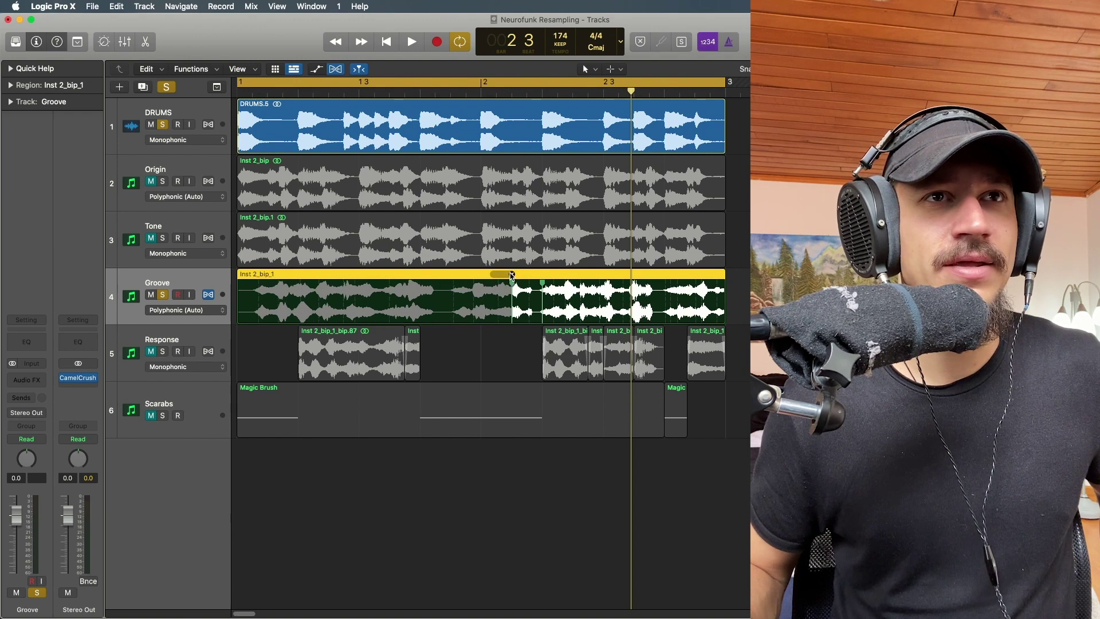
{"action": "left_click", "coordinate": [512, 274]}
{"action": "left_click", "coordinate": [542, 275]}
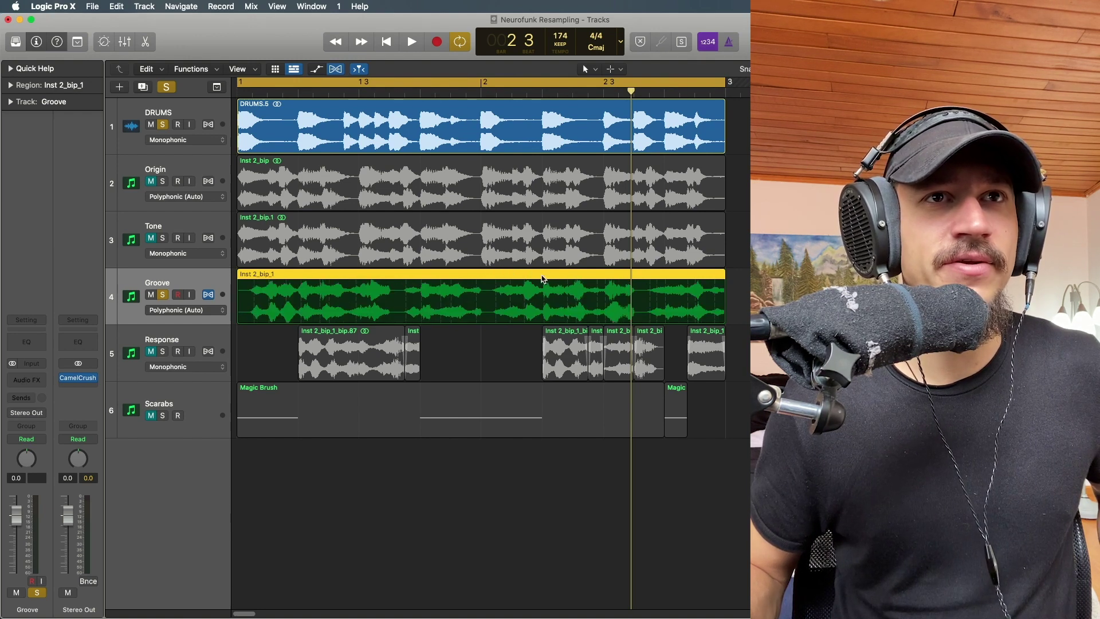
{"action": "key", "text": "space"}
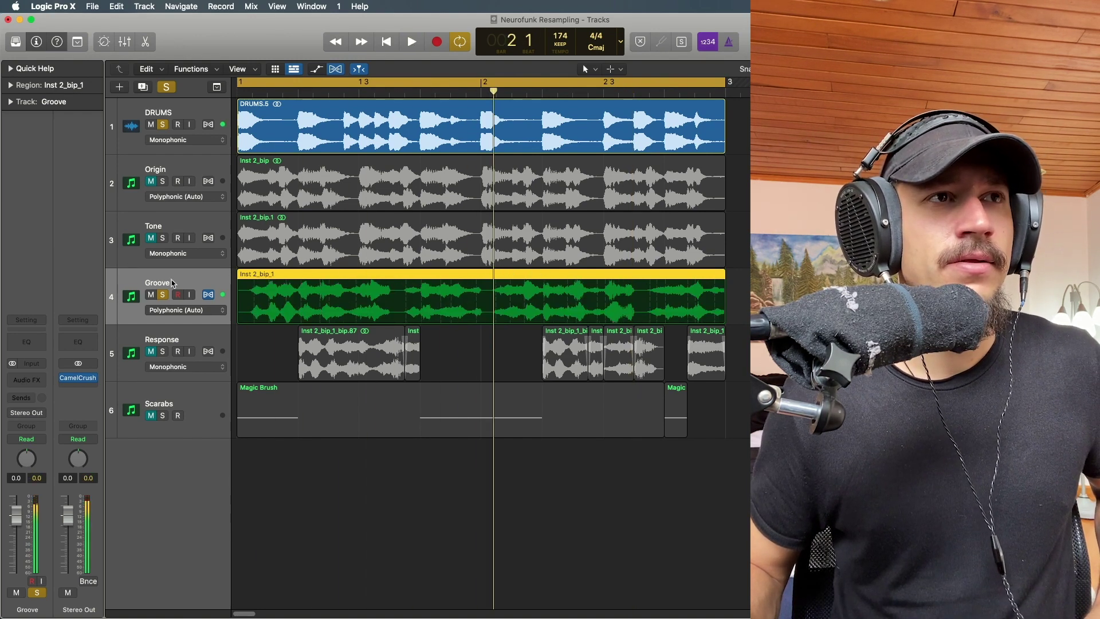
{"action": "key", "text": "space"}
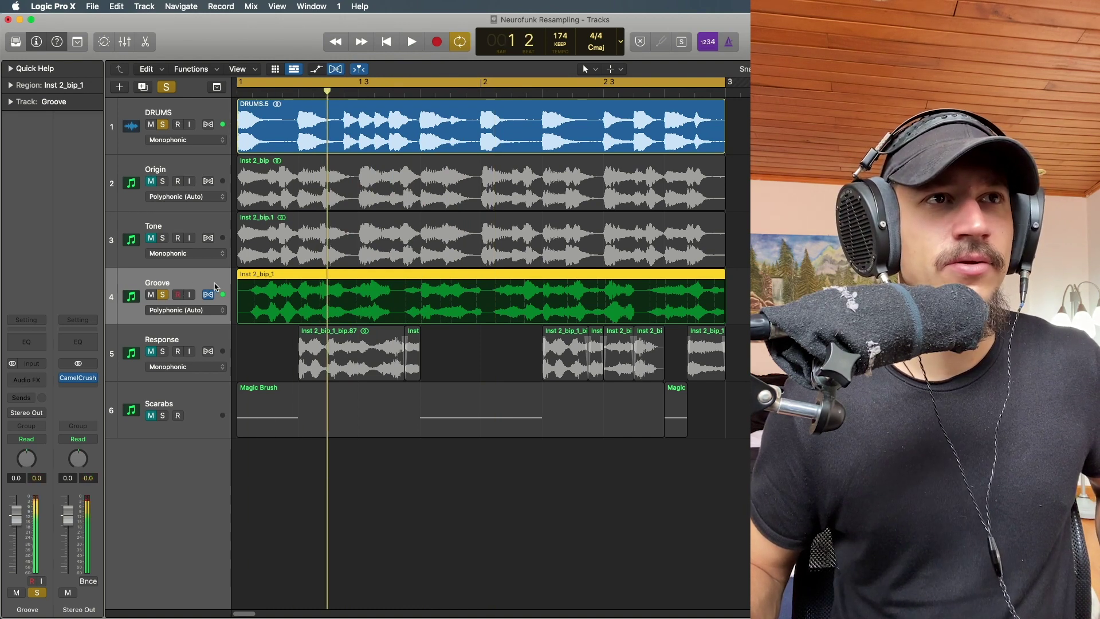
Undo the flex marker deletions on the Groove region and replay the warped loop with the drums
{"action": "key", "text": "super+z"}
{"action": "key", "text": "super+z"}
{"action": "key", "text": "super+z"}
{"action": "key", "text": "super+z"}
{"action": "key", "text": "super+z"}
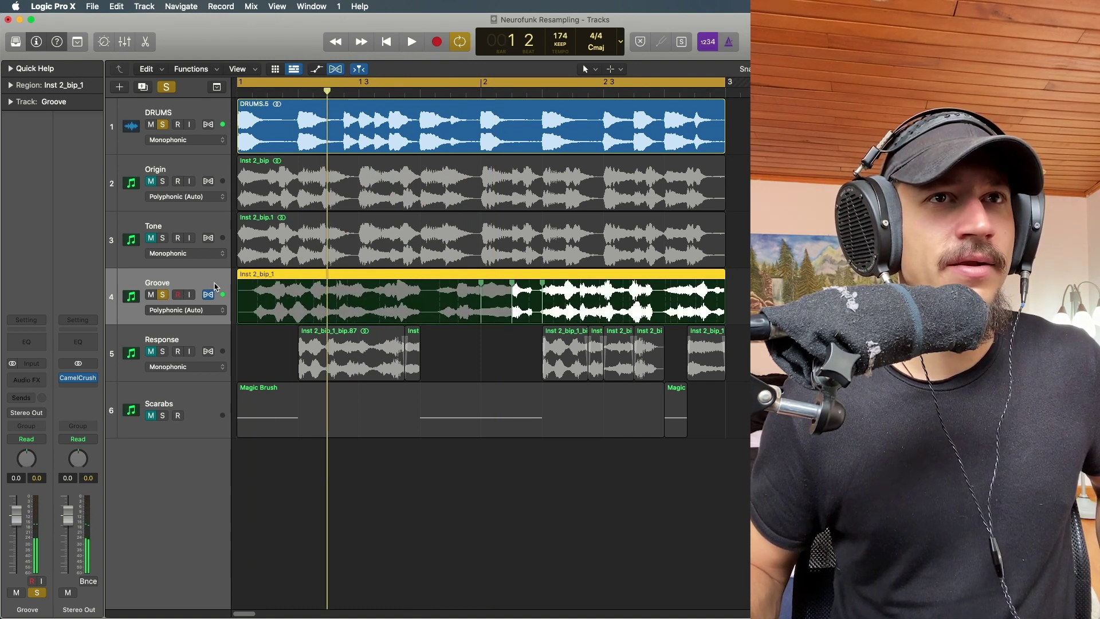
{"action": "key", "text": "super+a"}
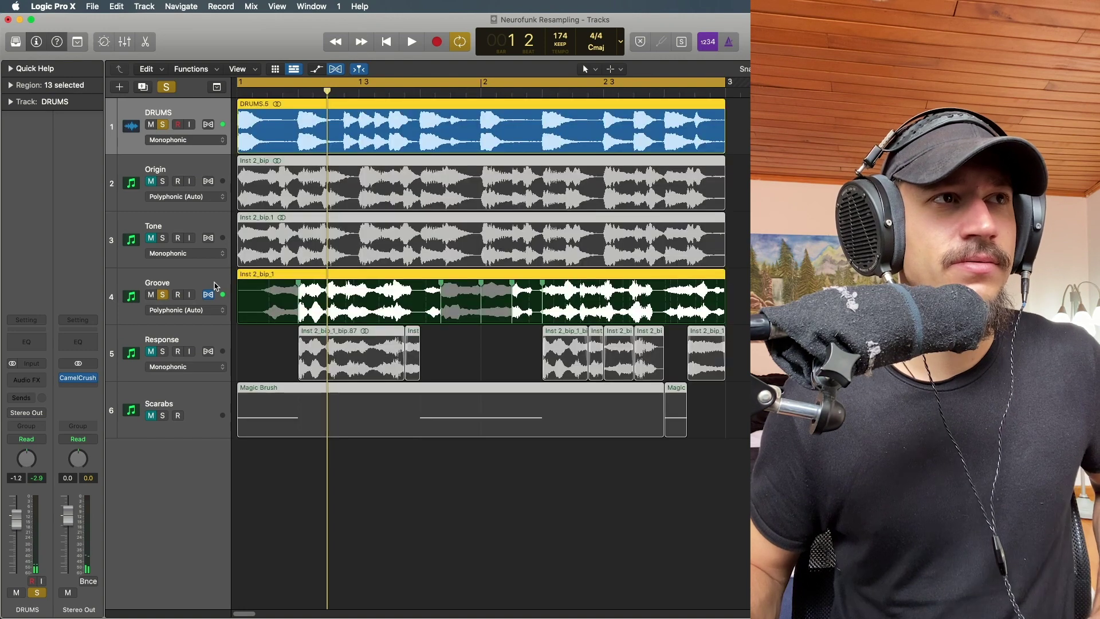
{"action": "key", "text": "space"}
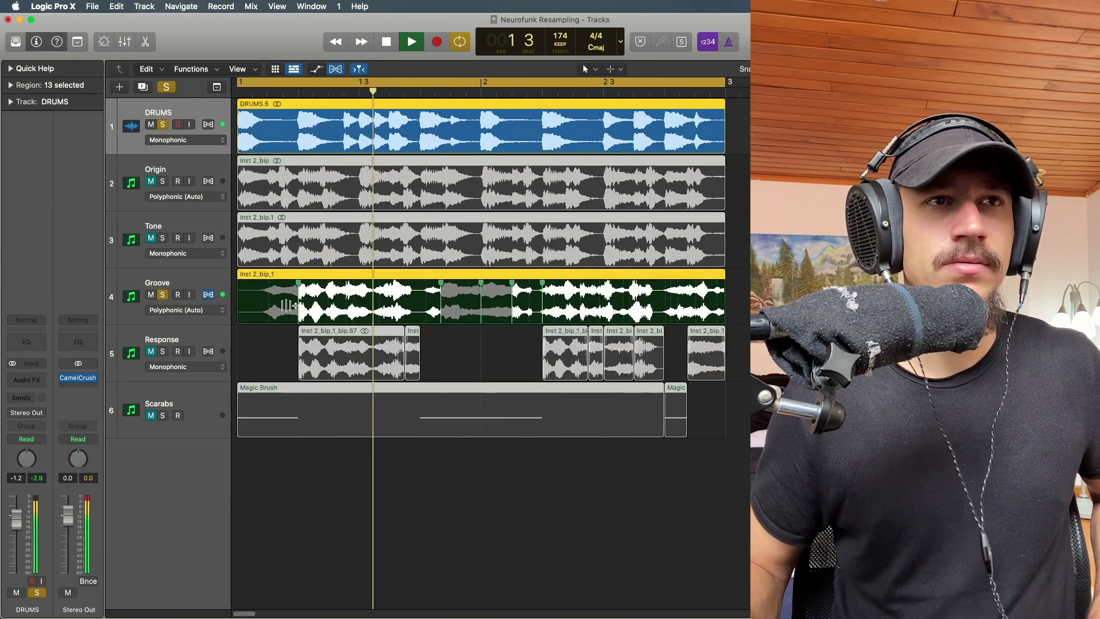
{"action": "key", "text": "space"}
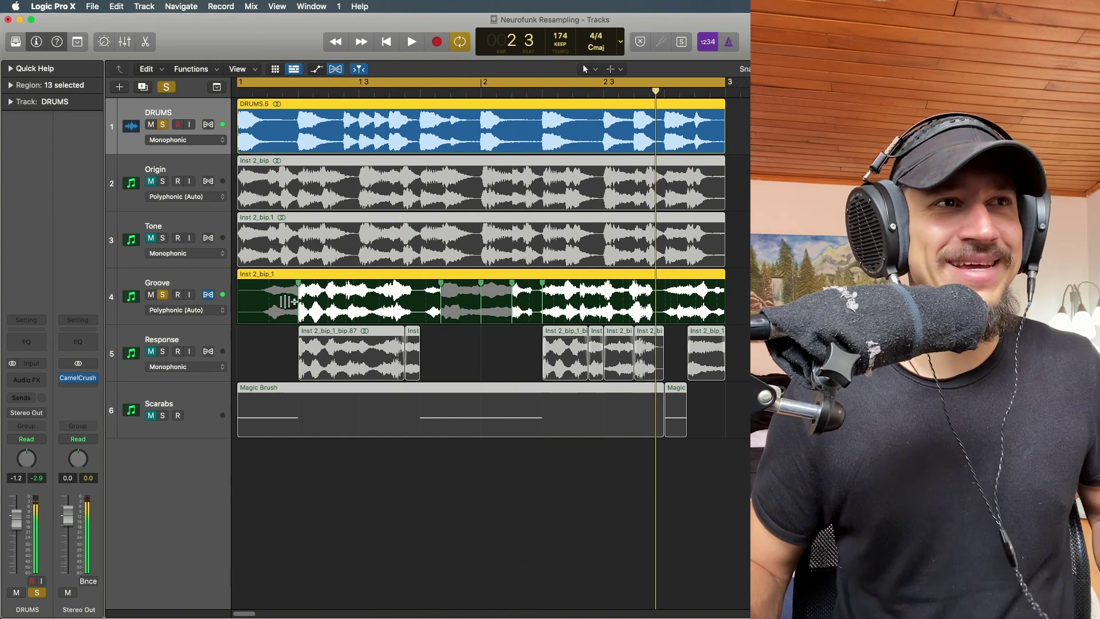
Try the loop without the first flex marker in the Groove region, and undo that deletion
{"action": "left_click", "coordinate": [297, 296]}
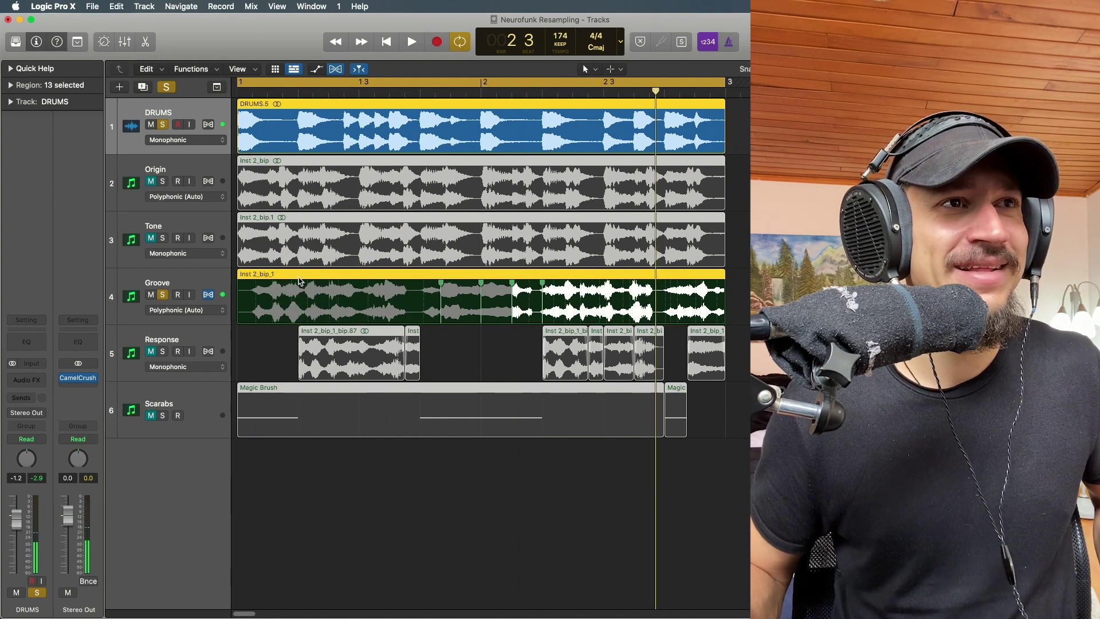
{"action": "key", "text": "space"}
{"action": "key", "text": "space"}
{"action": "key", "text": "super+z"}
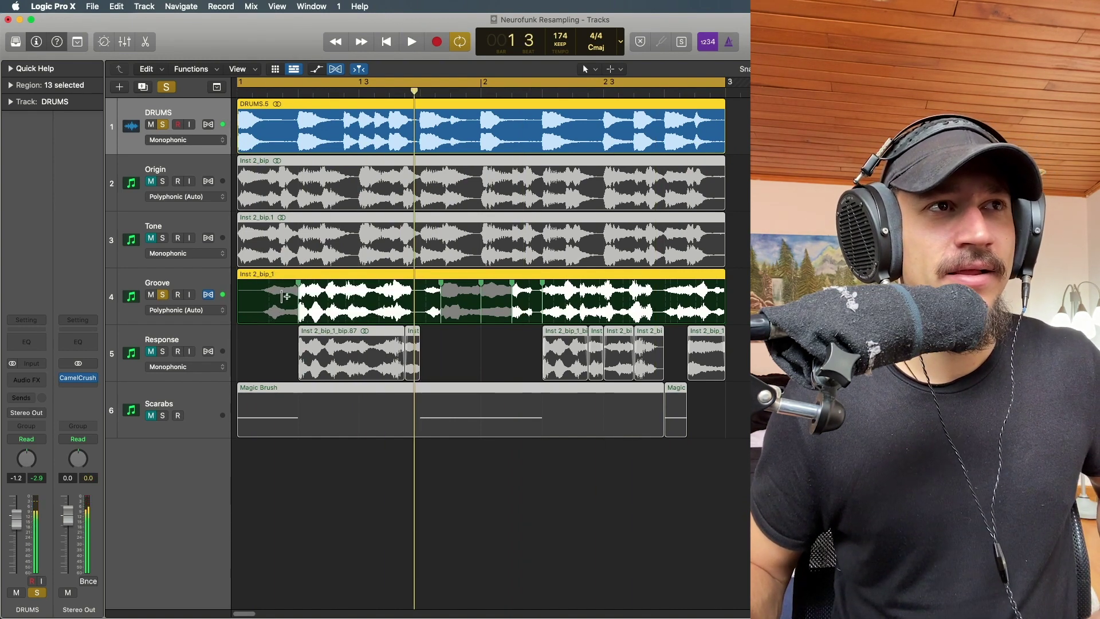
Place a flex marker at the second beat of the Groove region and audition the warp with the drums
{"action": "left_click", "coordinate": [297, 299]}
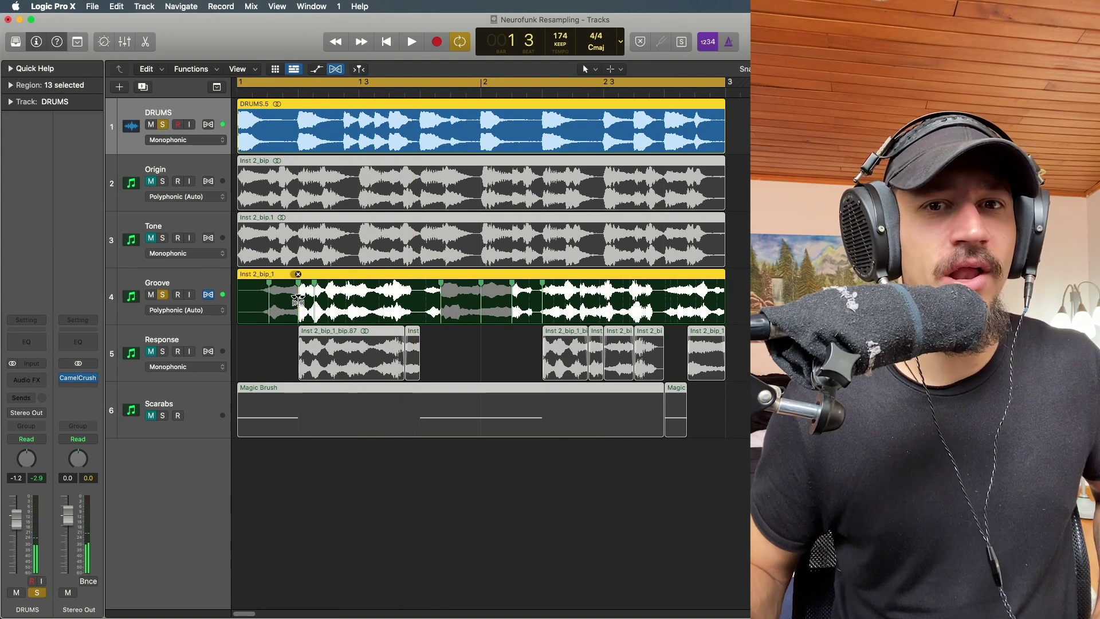
{"action": "key", "text": "space"}
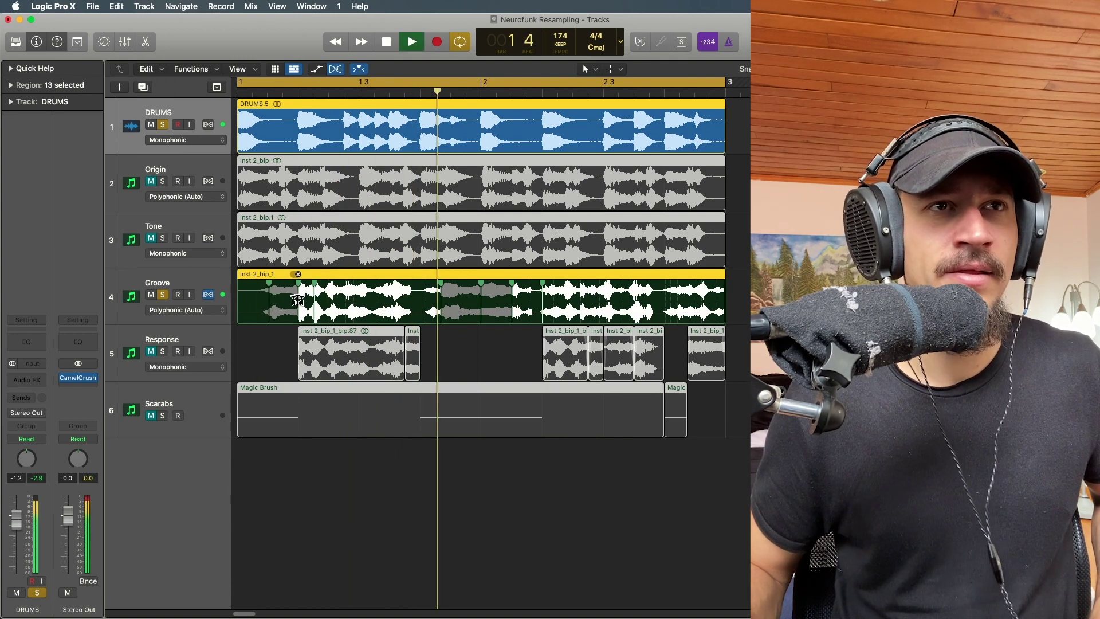
{"action": "key", "text": "space"}
Add two flex markers around beat 1 3 of the Groove region, stretch the audio between them, and audition the result with the drums
{"action": "left_click", "coordinate": [354, 296]}
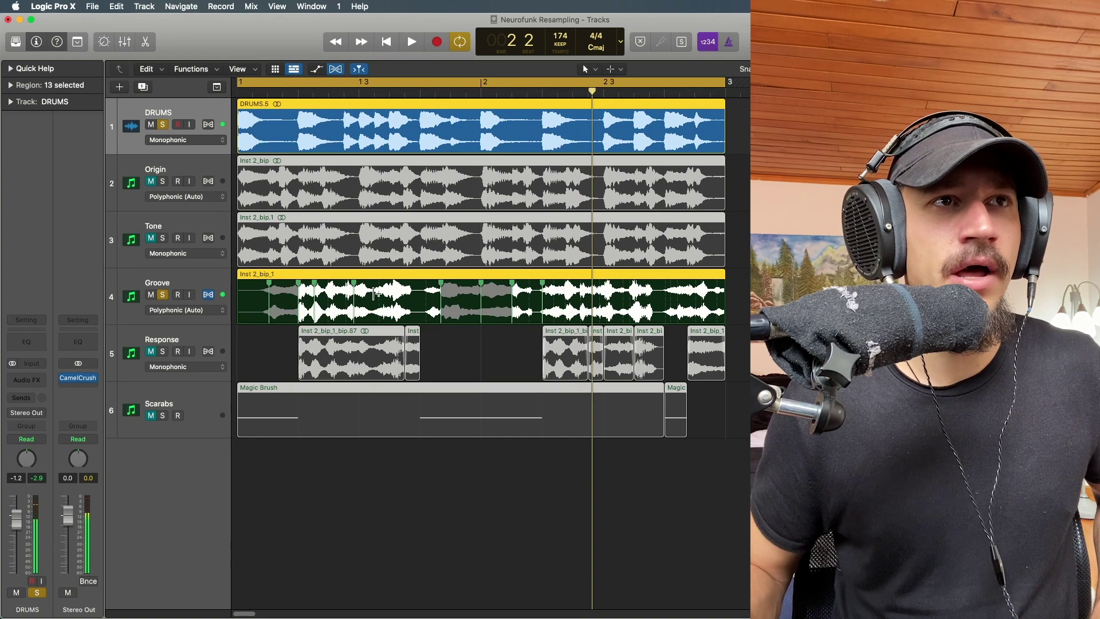
{"action": "left_click", "coordinate": [378, 296]}
{"action": "left_click_drag", "start_coordinate": [378, 295], "coordinate": [403, 298]}
{"action": "key", "text": "space"}
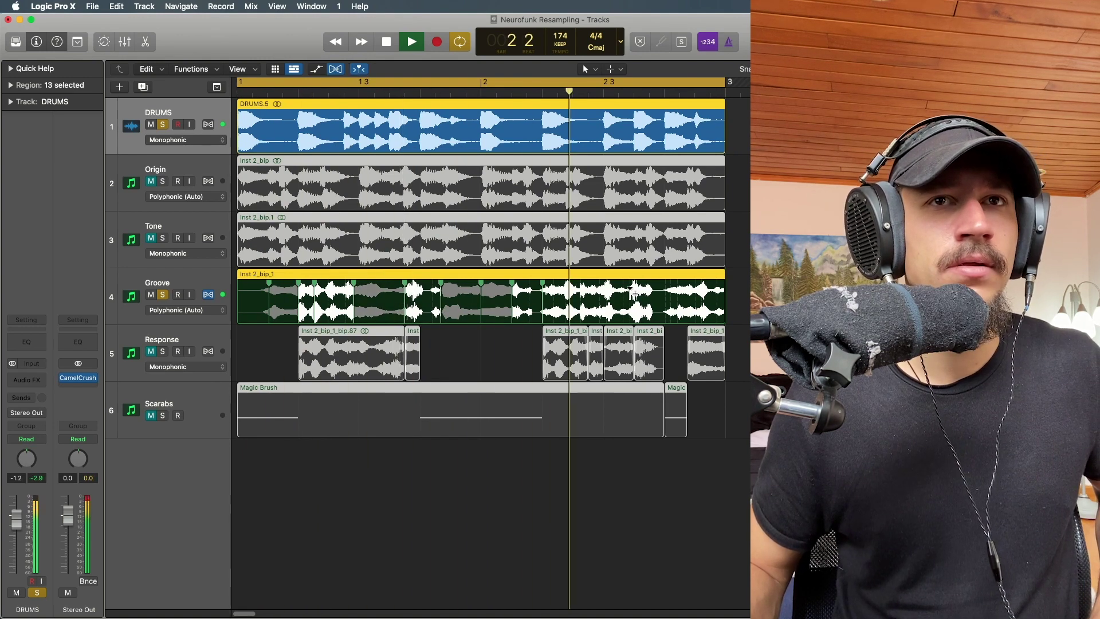
{"action": "key", "text": "space"}
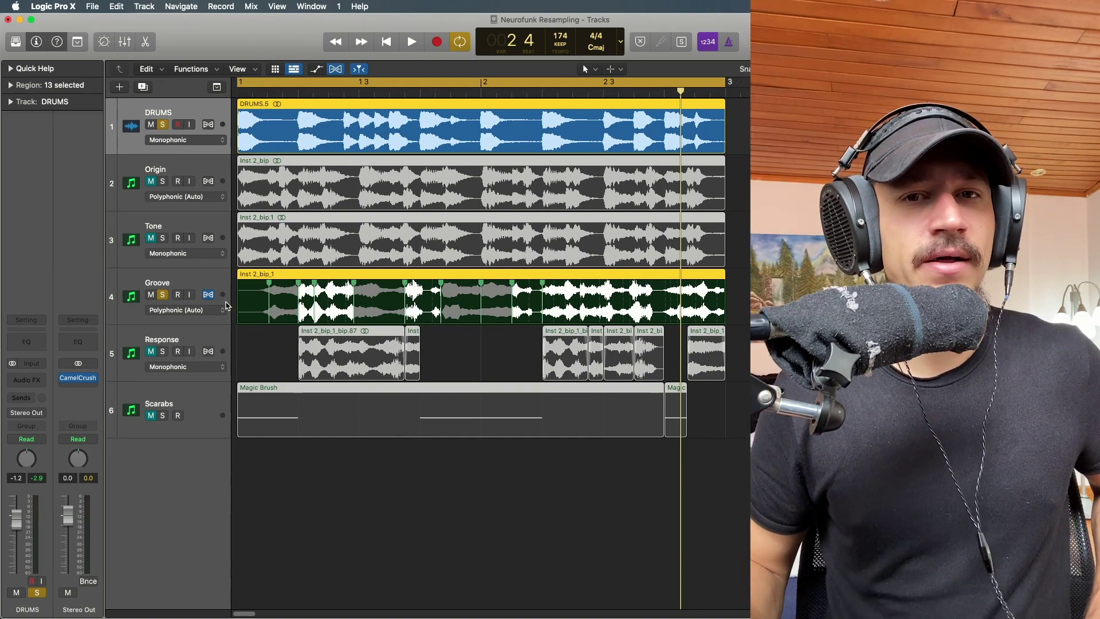
Replay the rewarped Groove loop several times together with the drums
{"action": "key", "text": "space"}
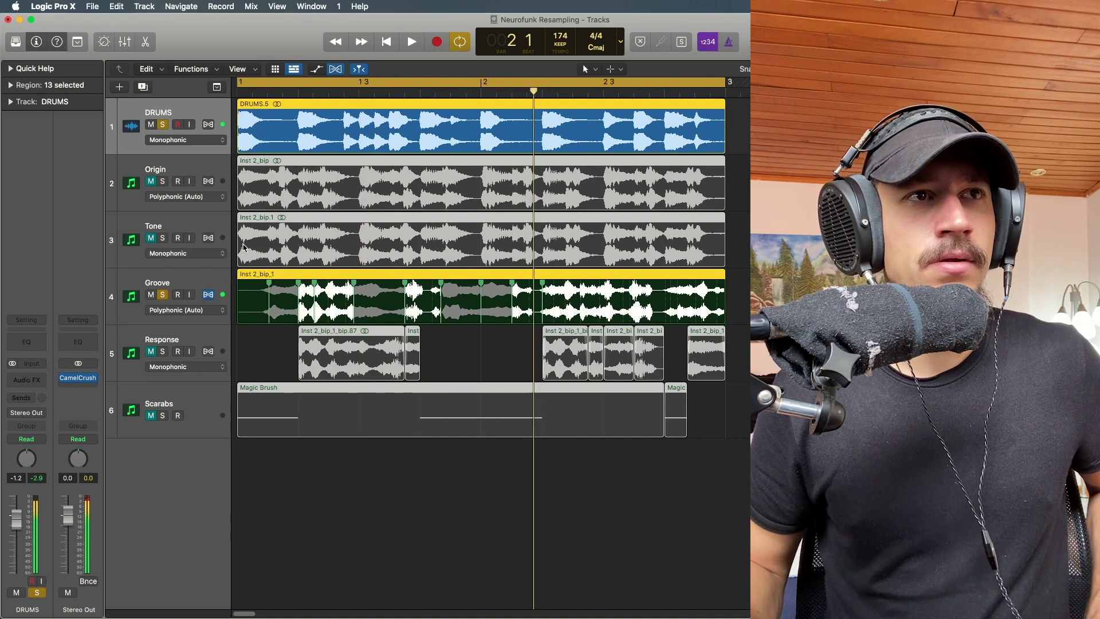
{"action": "key", "text": "space"}
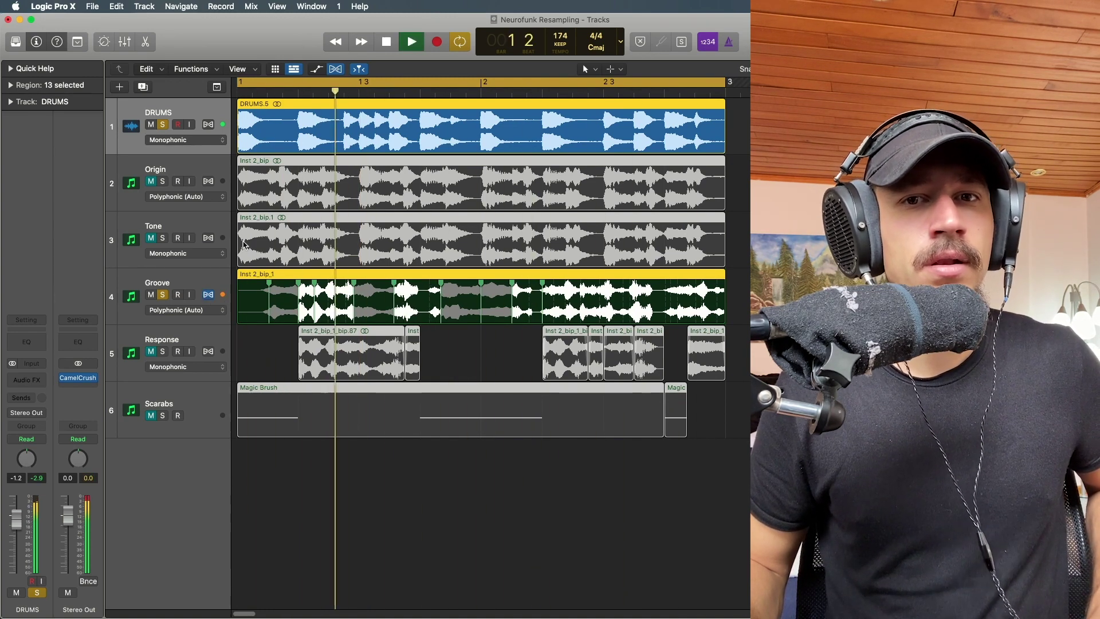
{"action": "key", "text": "space"}
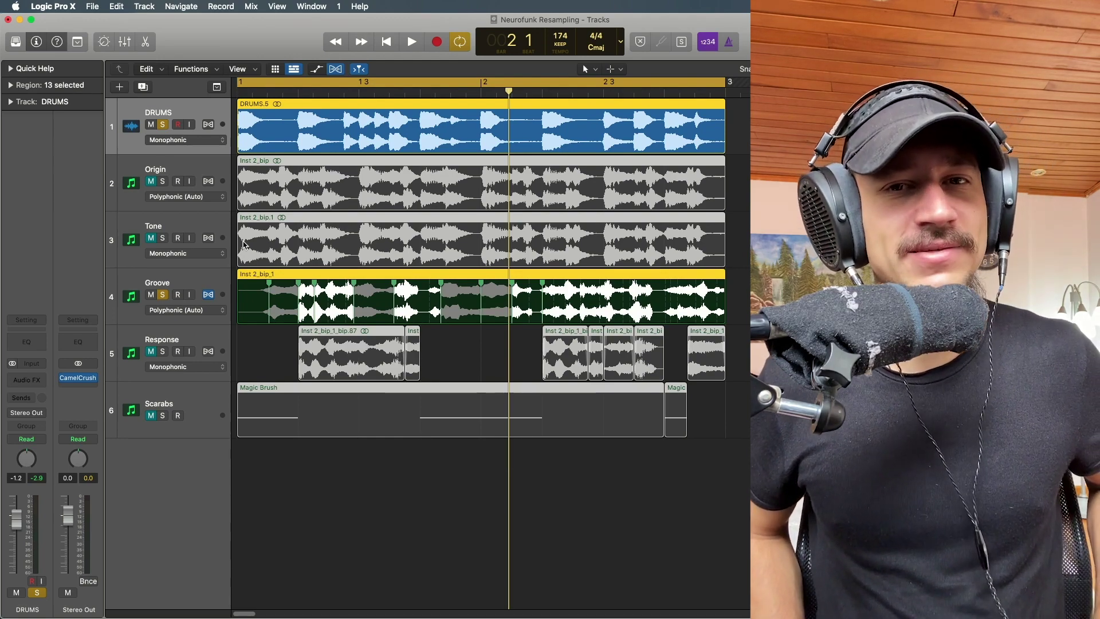
{"action": "key", "text": "space"}
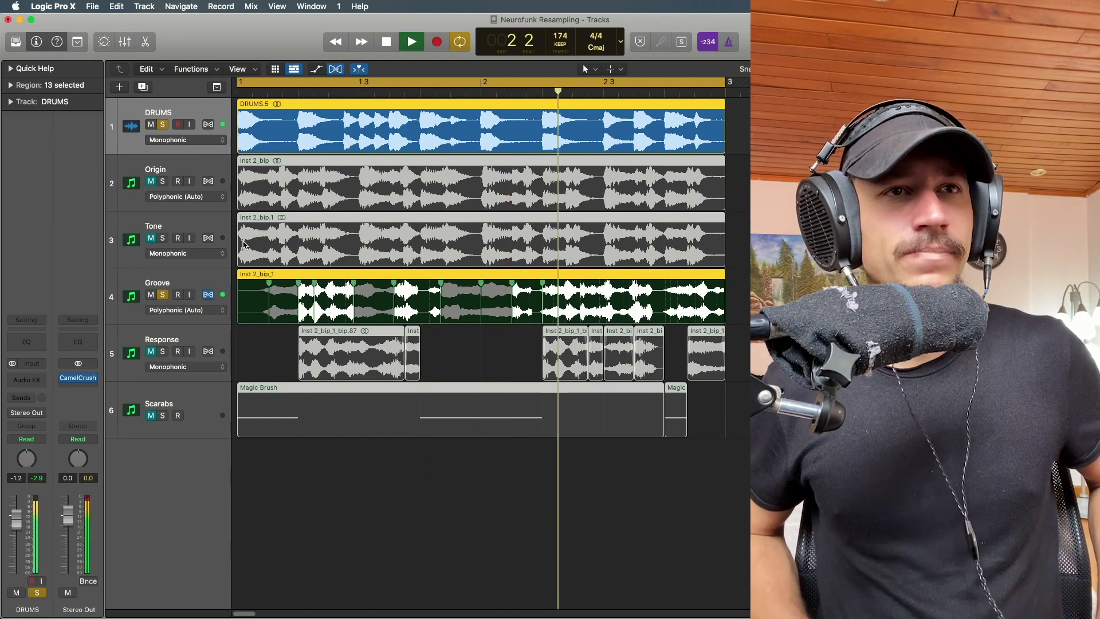
{"action": "key", "text": "space"}
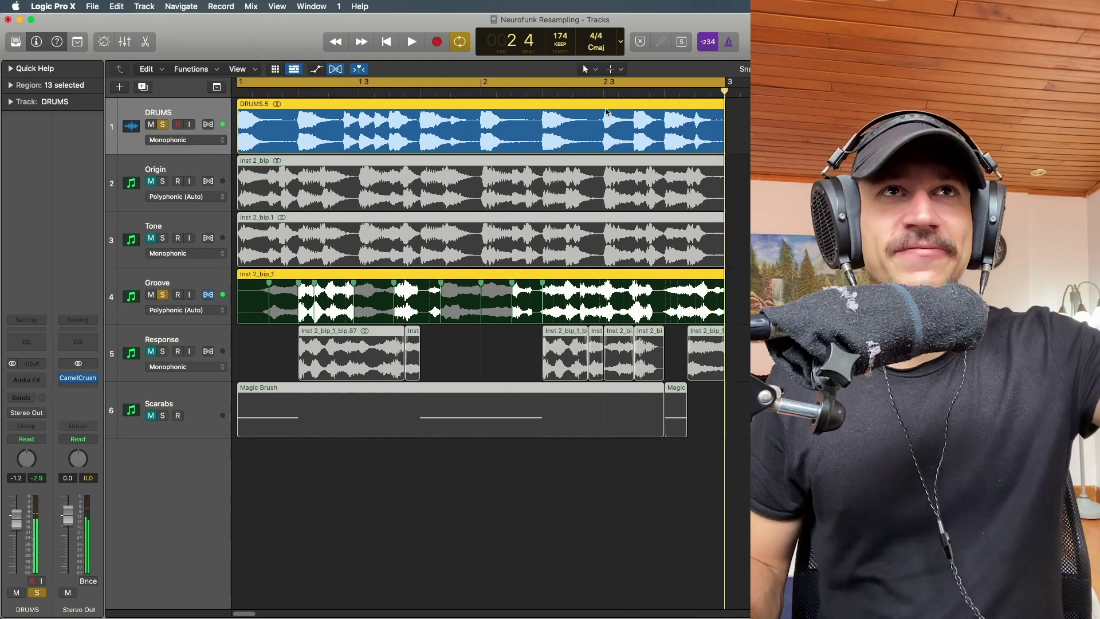
{"action": "left_click", "coordinate": [543, 95]}
{"action": "key", "text": "space"}
{"action": "key", "text": "space"}
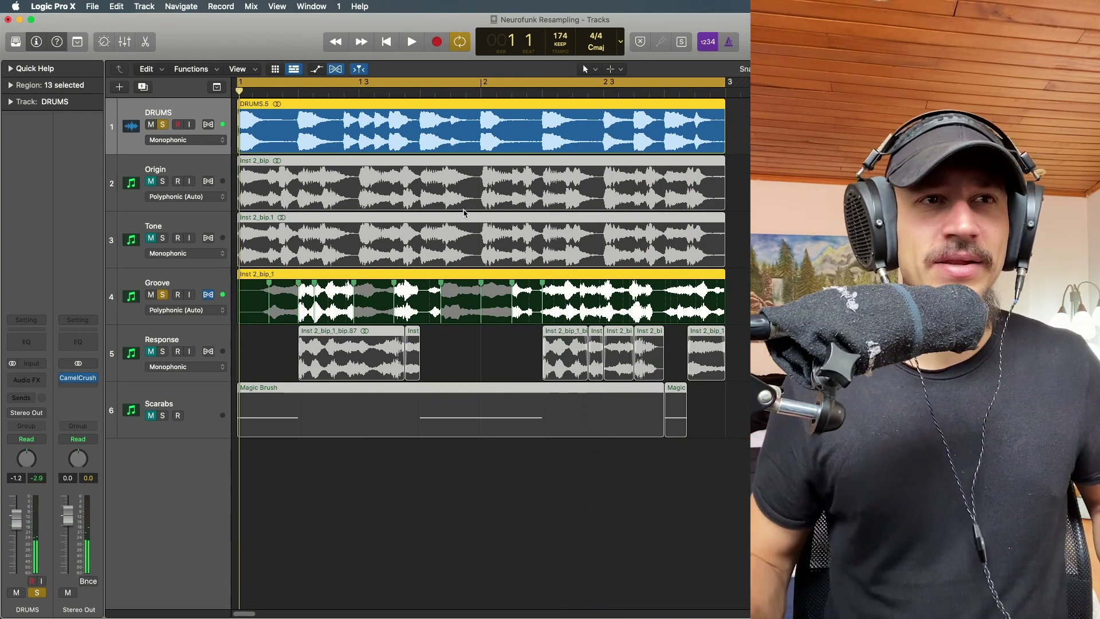
Solo the Tone track in place of Groove and play the unwarped loop with the drums
{"action": "left_click", "coordinate": [162, 295]}
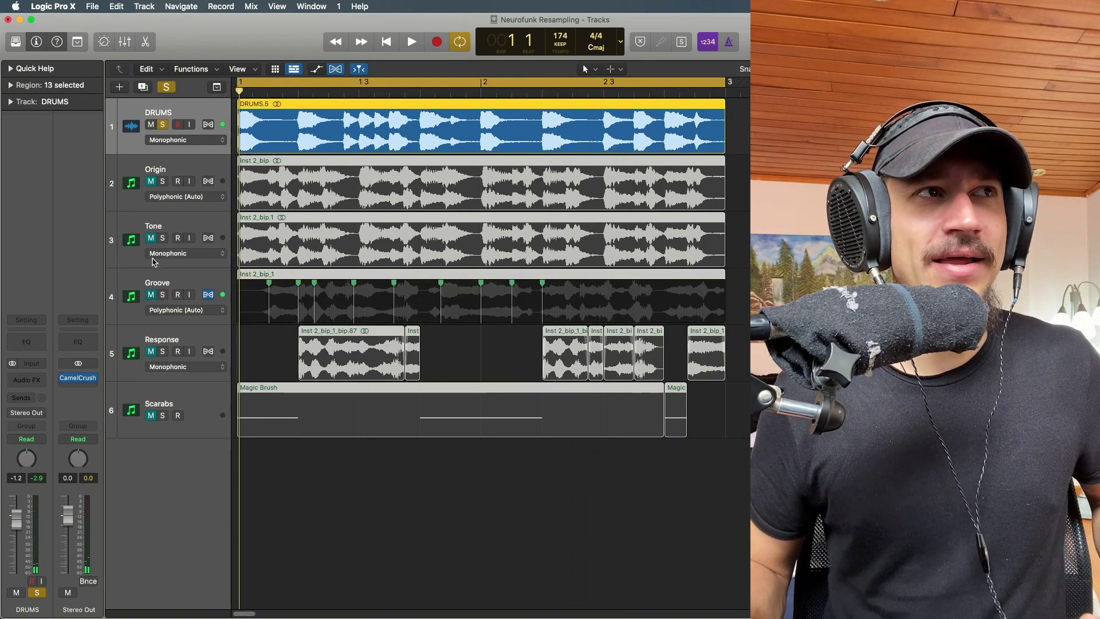
{"action": "left_click", "coordinate": [162, 237]}
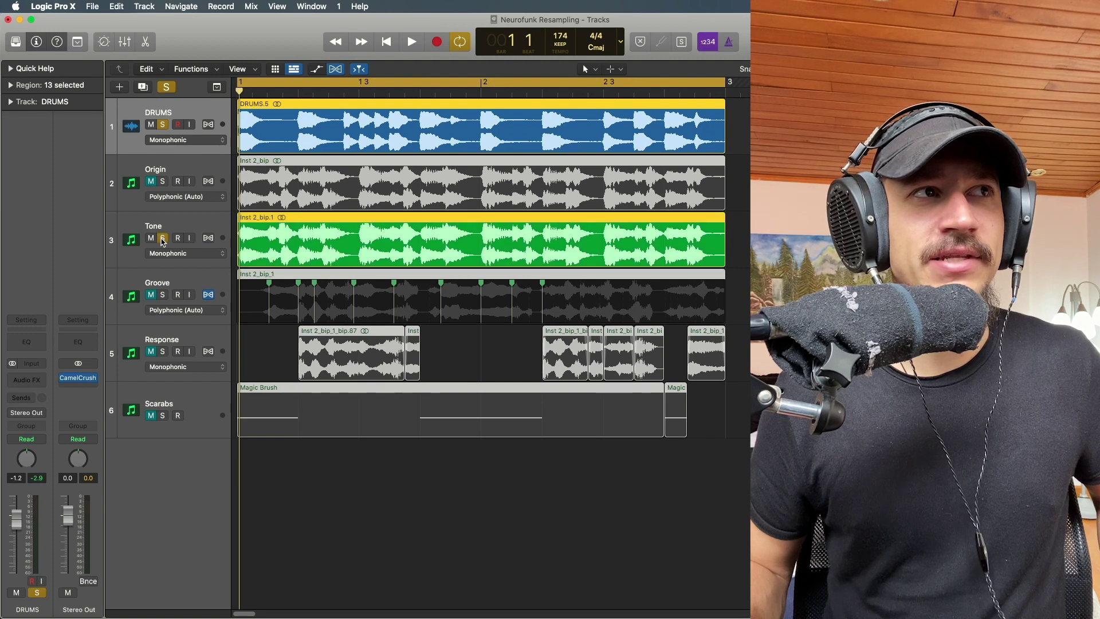
{"action": "key", "text": "space"}
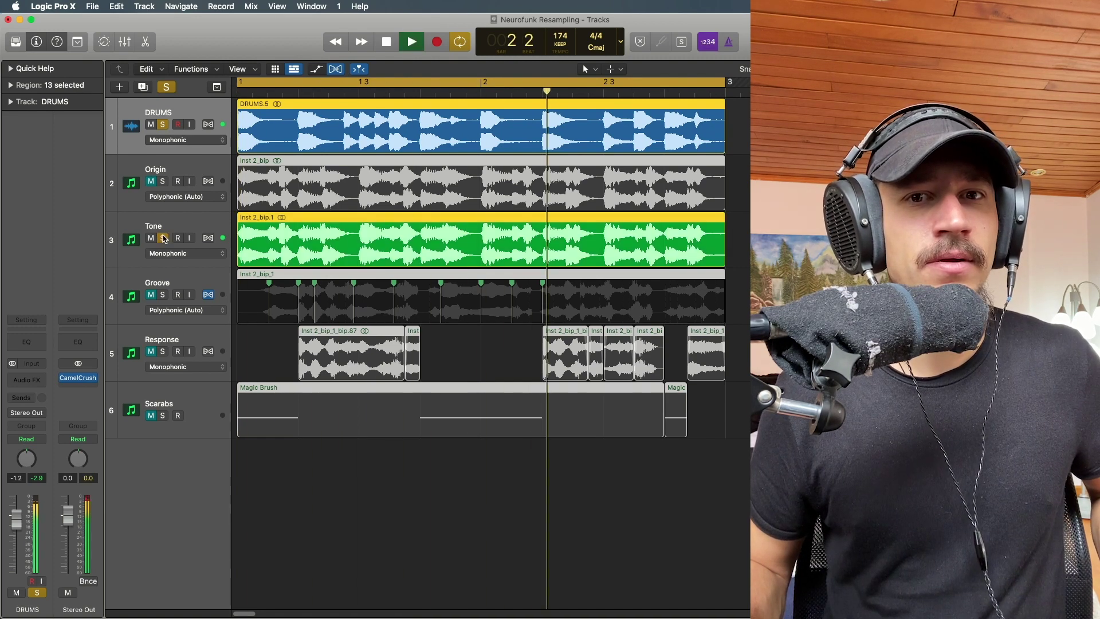
Solo the Groove track in place of Tone and play the warped loop with the drums for comparison
{"action": "left_click", "coordinate": [165, 239]}
{"action": "left_click", "coordinate": [164, 294]}
{"action": "key", "text": "space"}
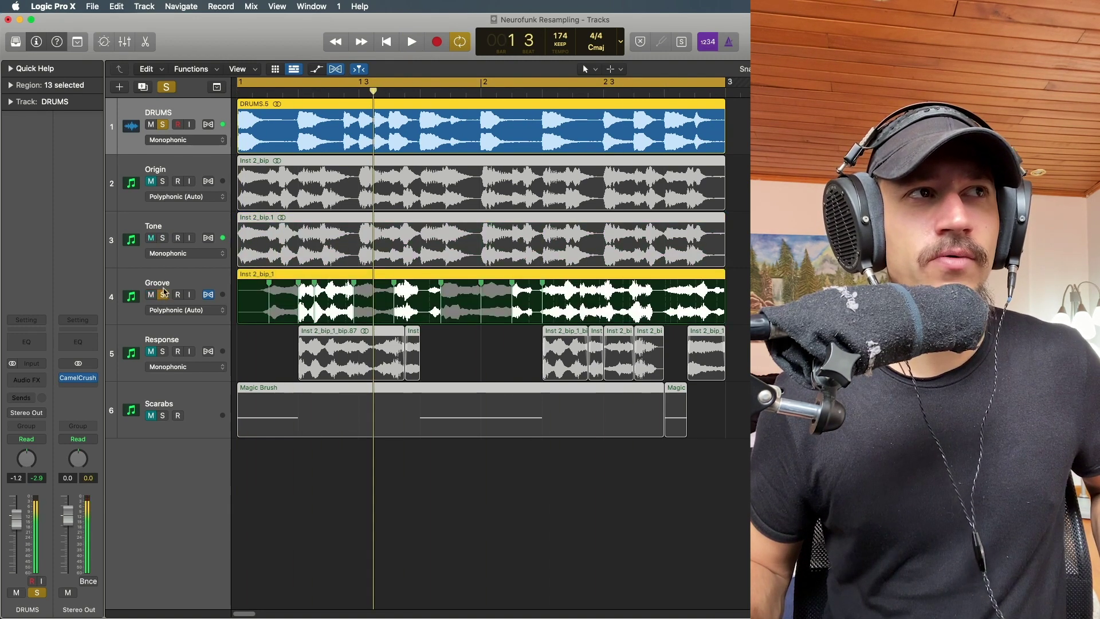
{"action": "left_click", "coordinate": [151, 237]}
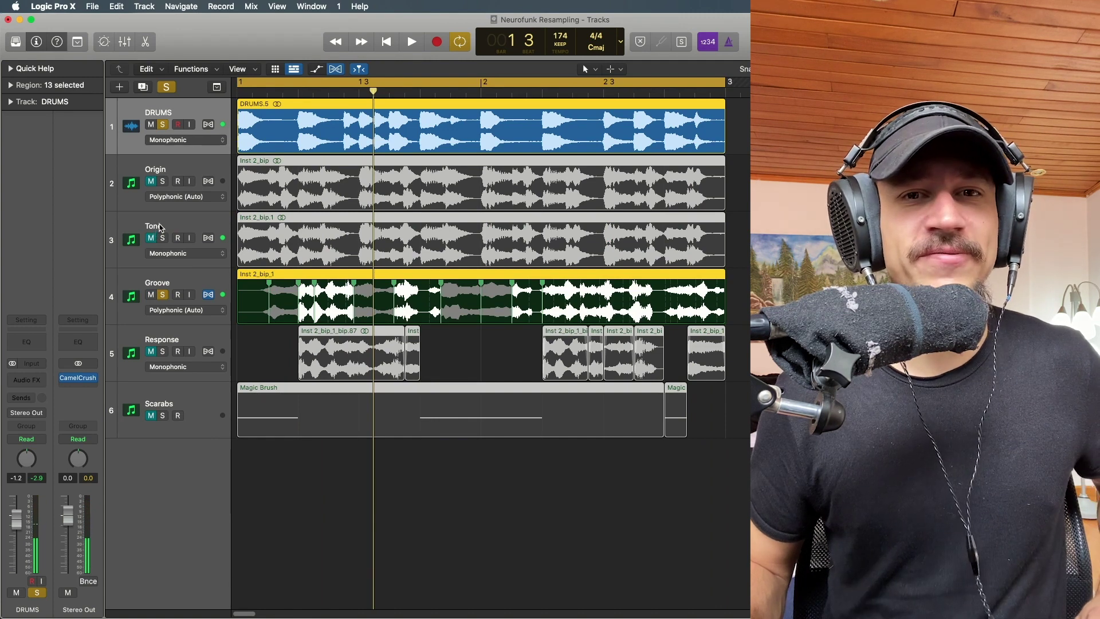
{"action": "key", "text": "space"}
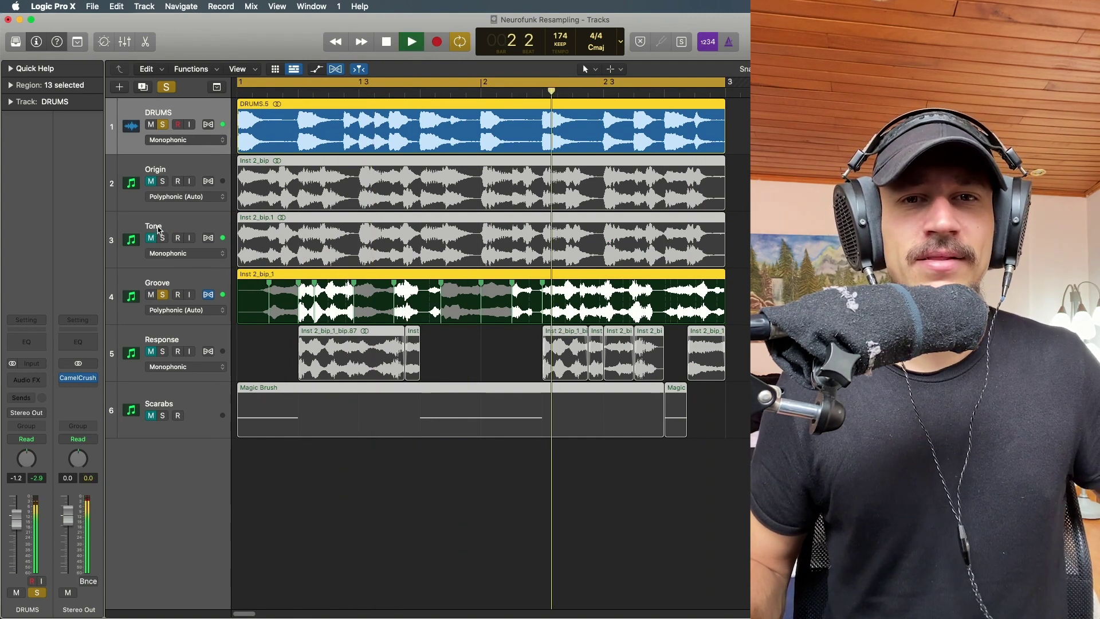
{"action": "key", "text": "space"}
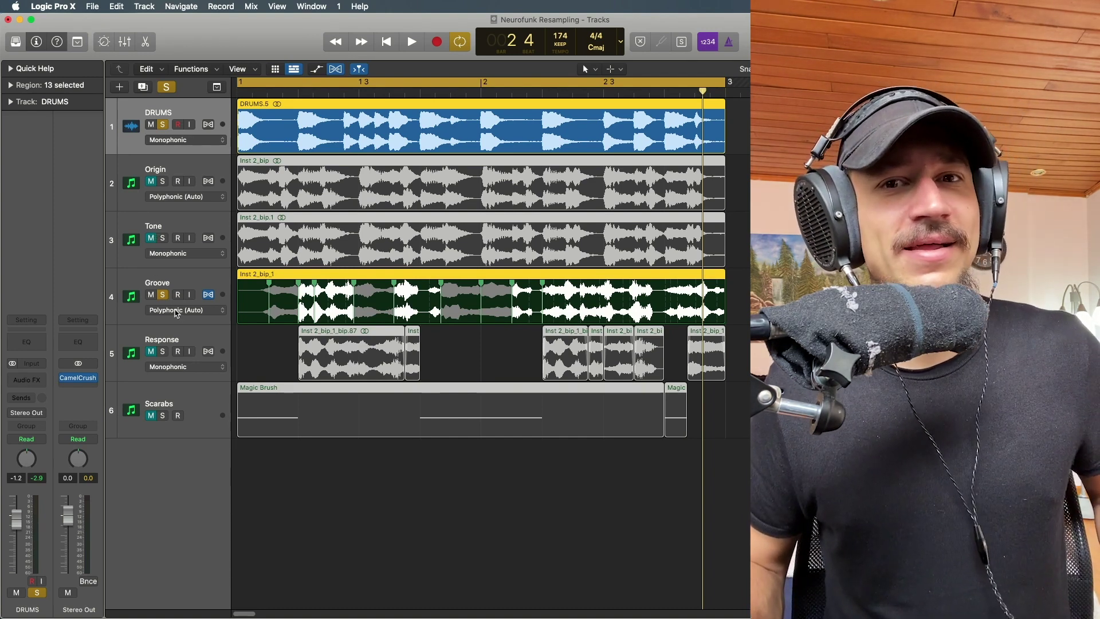
Play the drums without the Groove track, and bring Groove back in by soloing it during playback
{"action": "left_click", "coordinate": [163, 295]}
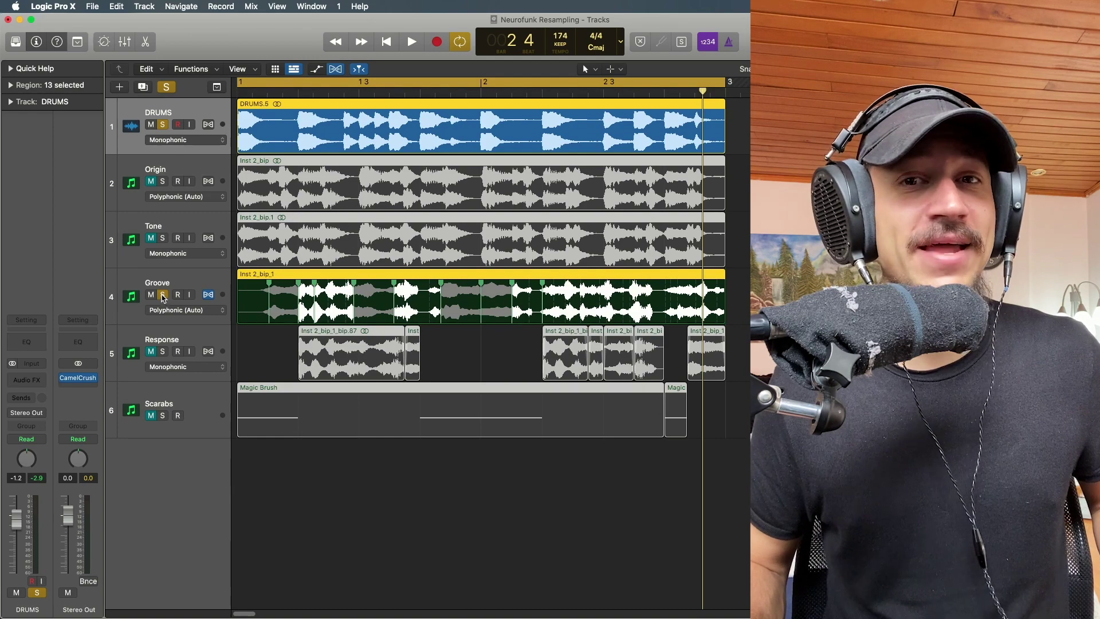
{"action": "key", "text": "space"}
{"action": "left_click", "coordinate": [154, 296]}
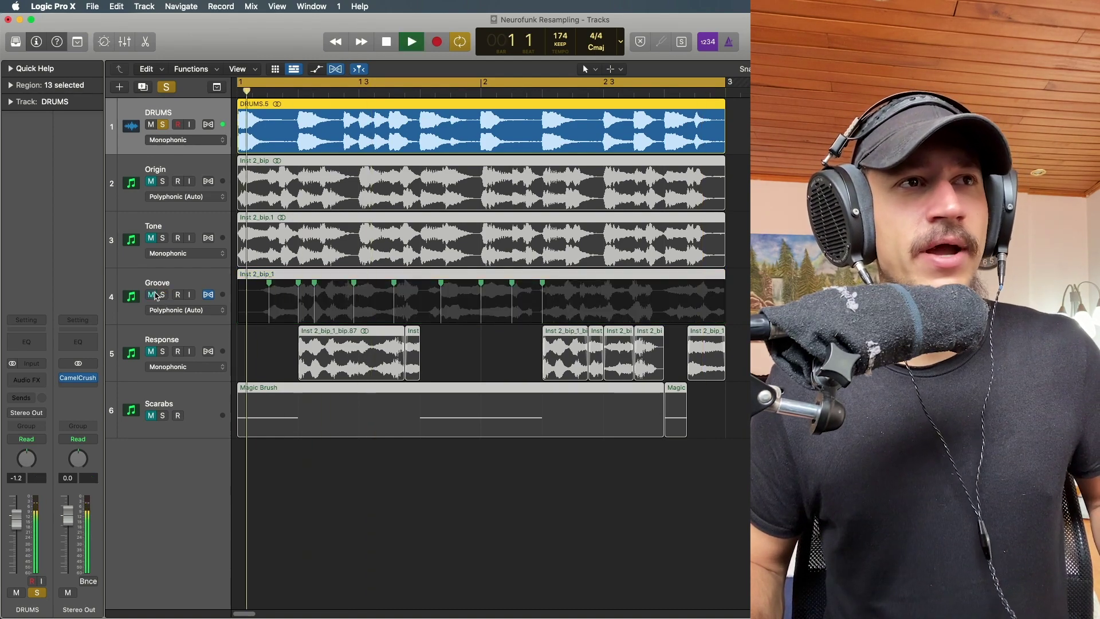
{"action": "left_click", "coordinate": [173, 297]}
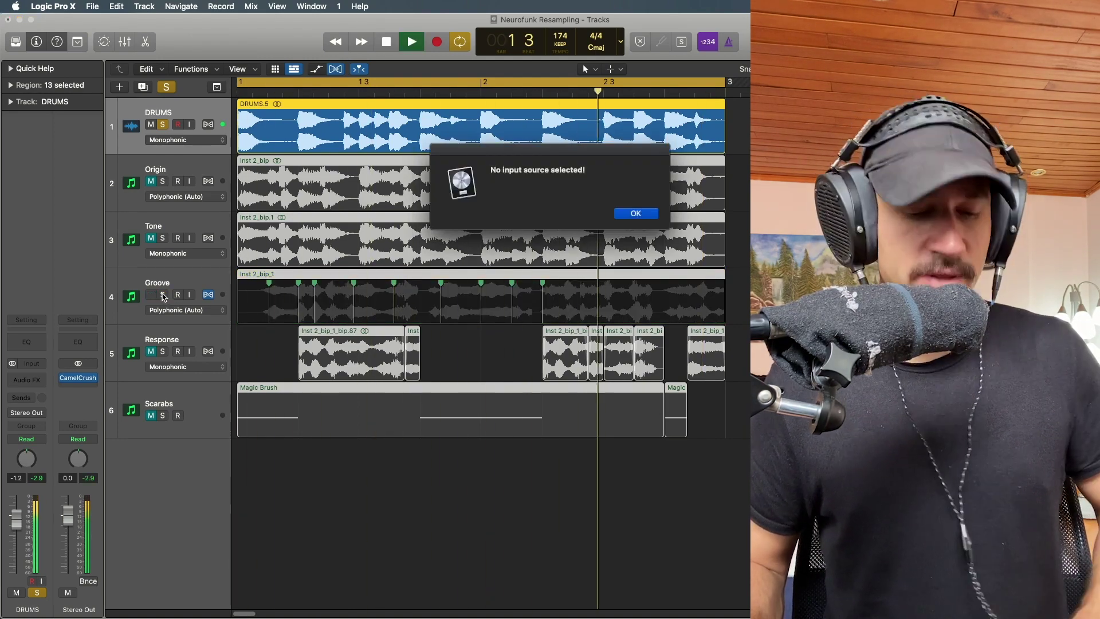
{"action": "key", "text": "Return"}
{"action": "left_click", "coordinate": [163, 295]}
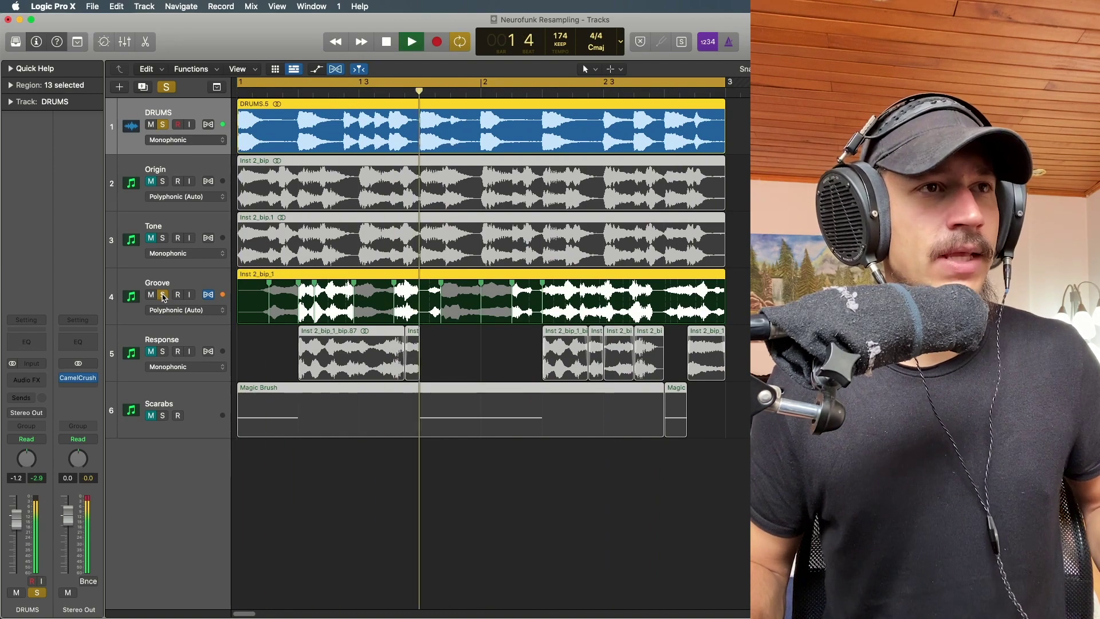
{"action": "key", "text": "space"}
Solo the Response track in place of Groove and select it to show its effects chain
{"action": "left_click", "coordinate": [162, 295]}
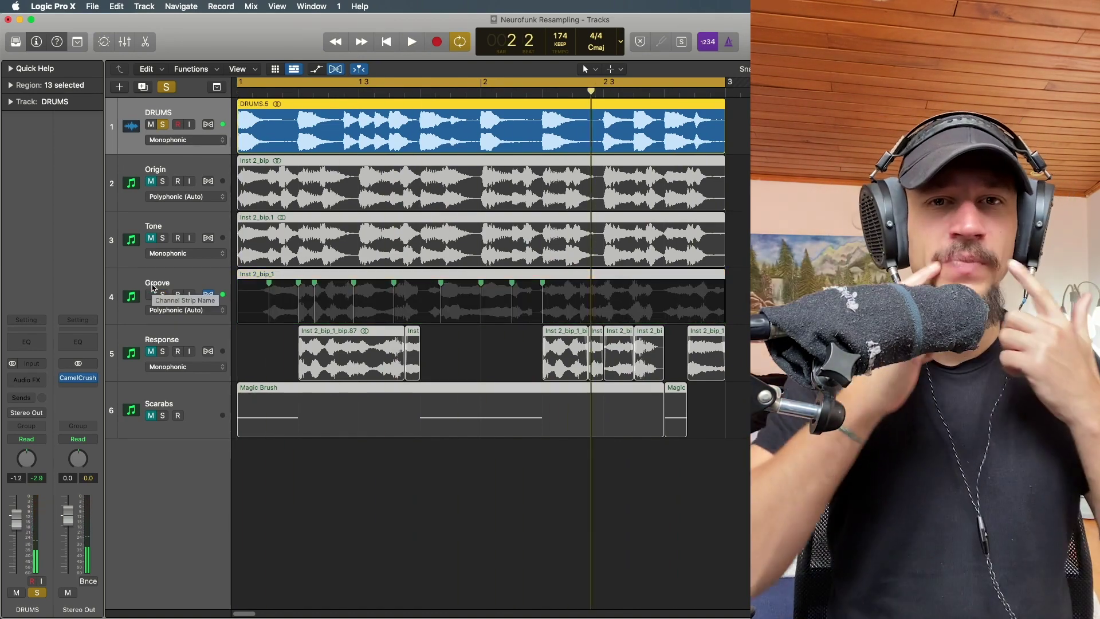
{"action": "left_click", "coordinate": [163, 351]}
{"action": "left_click", "coordinate": [143, 343]}
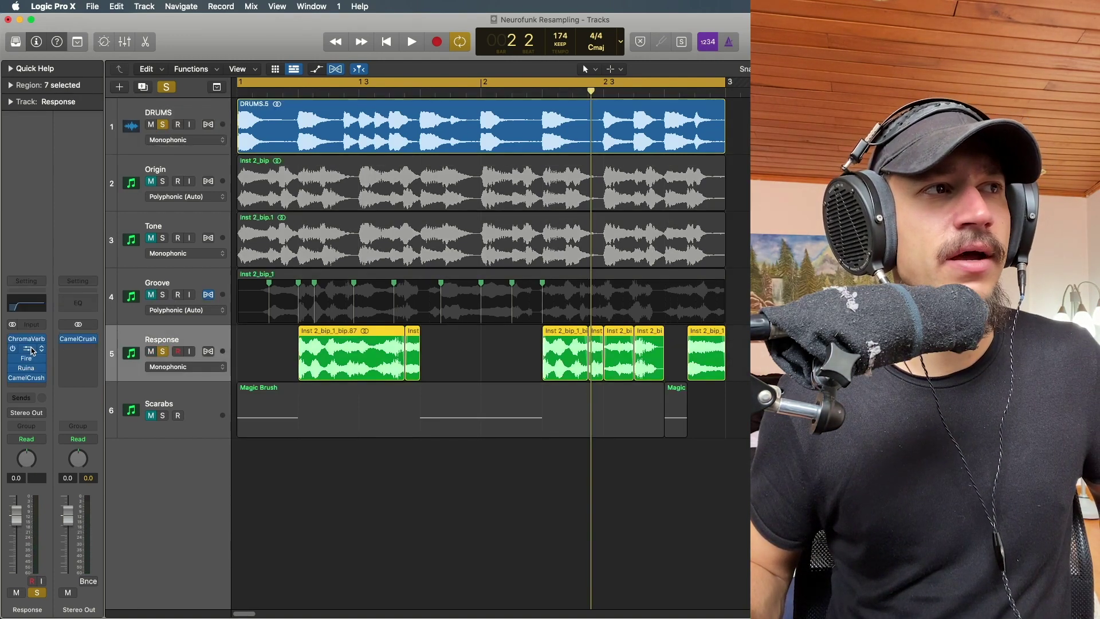
{"action": "left_click", "coordinate": [256, 358]}
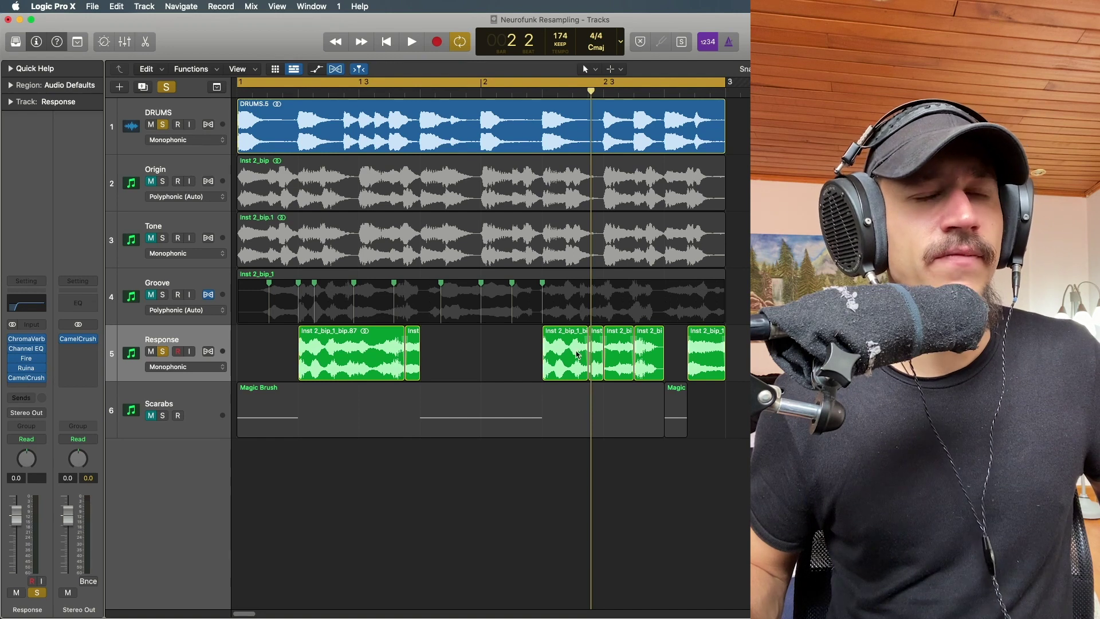
{"action": "left_click_drag", "start_coordinate": [689, 375], "coordinate": [153, 380]}
{"action": "left_click_drag", "start_coordinate": [517, 367], "coordinate": [275, 367]}
{"action": "key", "text": "super+z"}
{"action": "key", "text": "super+z"}
{"action": "key", "text": "super+a"}
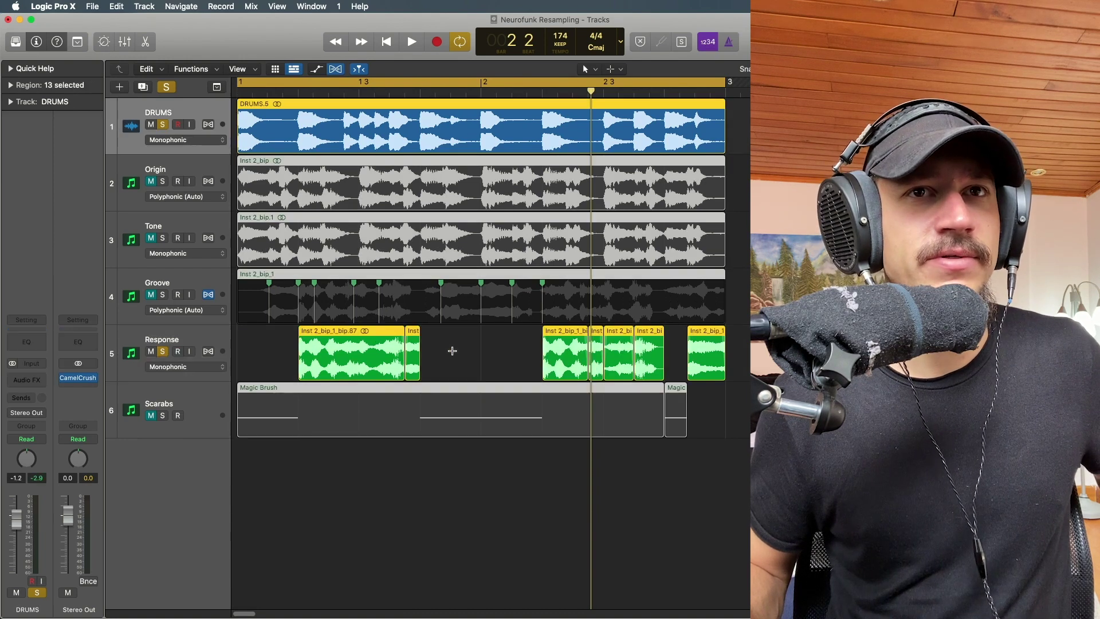
Deselect the regions and play the Response track with the drums from the start of the project
{"action": "left_click", "coordinate": [454, 349]}
{"action": "key", "text": "Return"}
{"action": "key", "text": "space"}
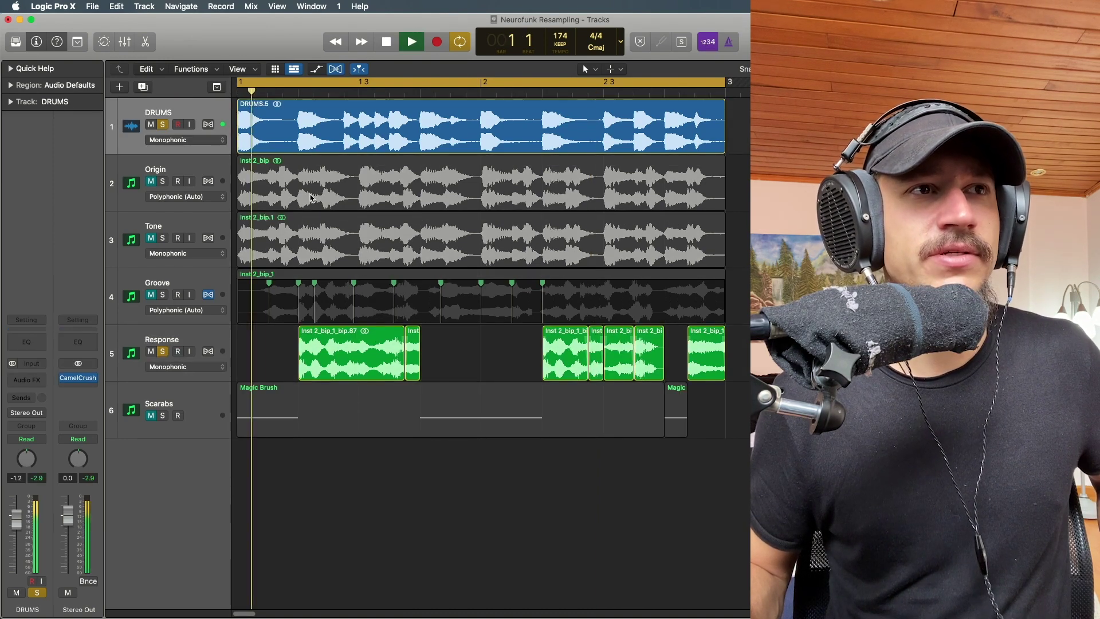
{"action": "key", "text": "space"}
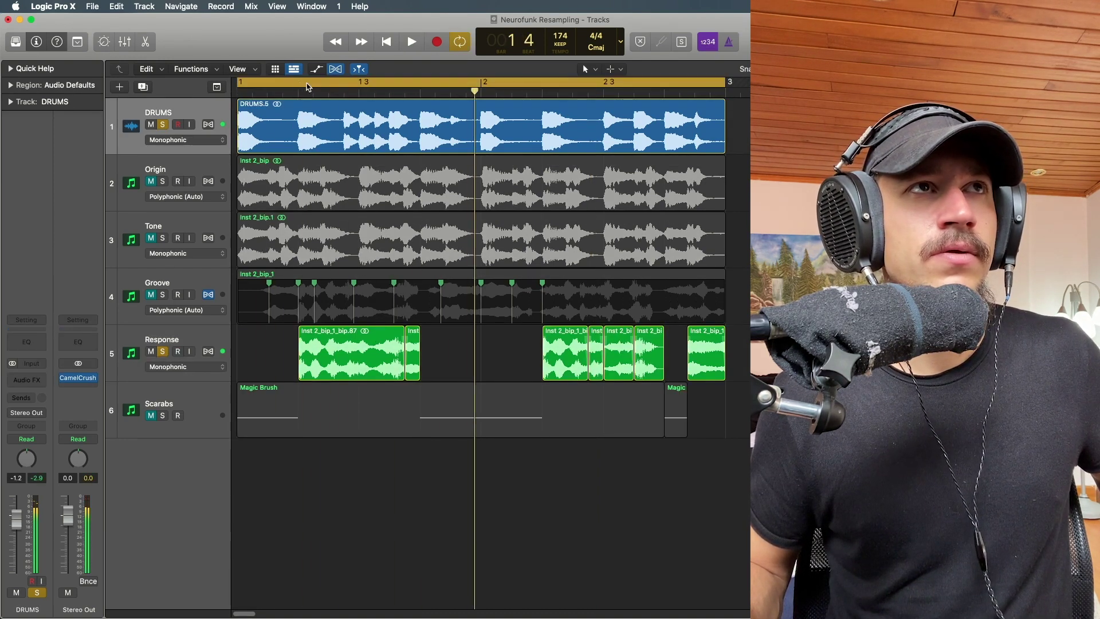
Set the cycle range around the first Response phrase and take the drums out of solo
{"action": "left_click_drag", "start_coordinate": [298, 83], "coordinate": [419, 99]}
{"action": "left_click", "coordinate": [219, 335]}
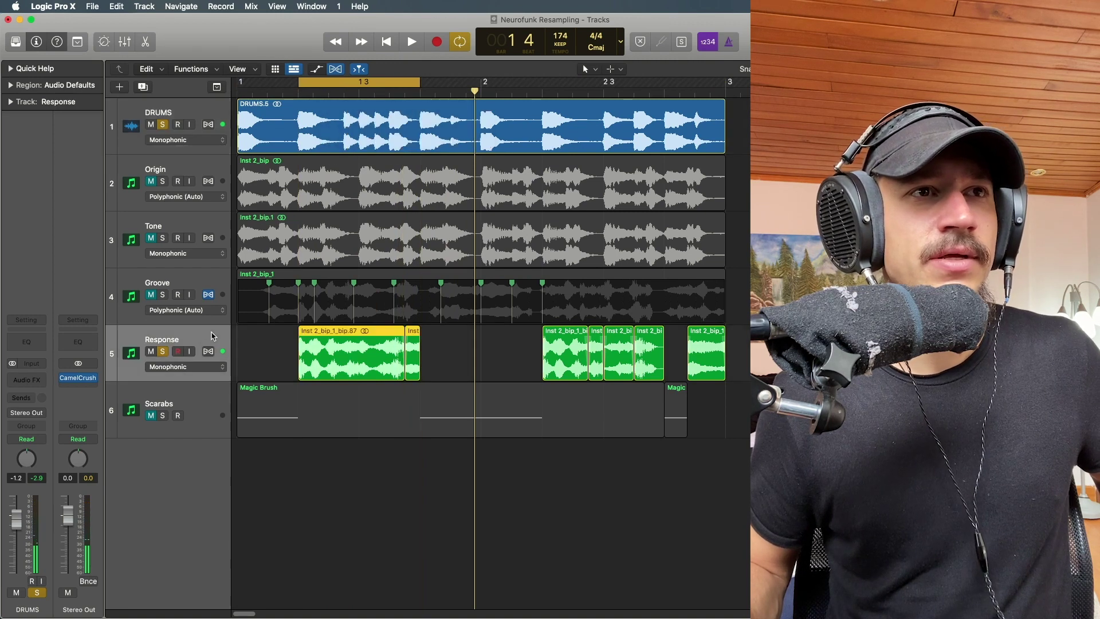
{"action": "left_click", "coordinate": [162, 124]}
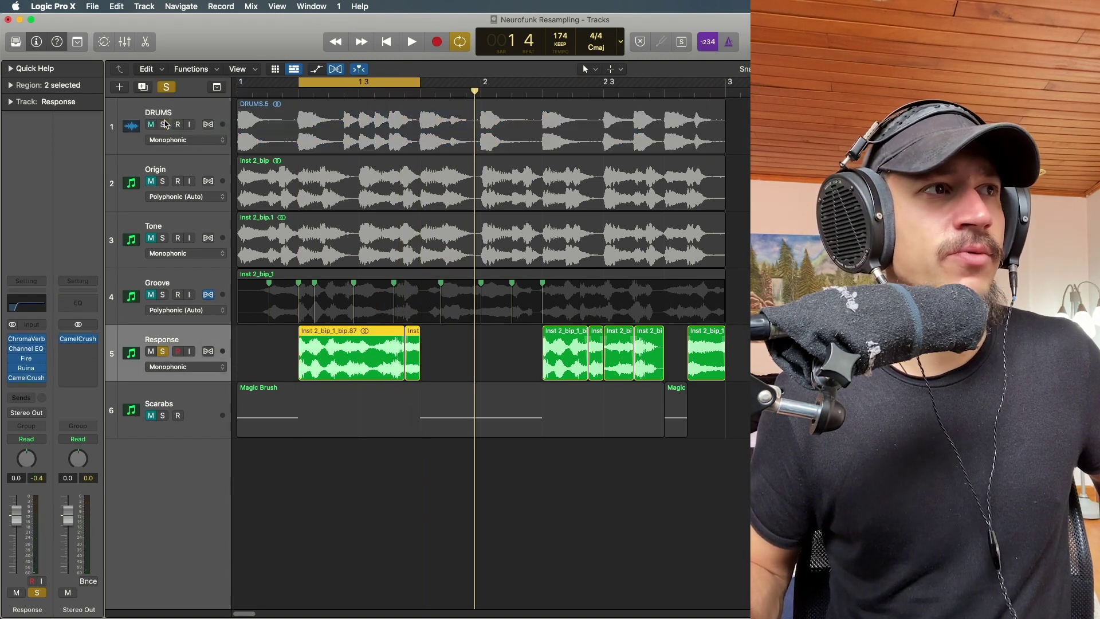
Bypass Channel EQ, Fire and Ruina on the Response track, open its ChromaVerb, and audition the cycled phrase
{"action": "left_click", "coordinate": [13, 368]}
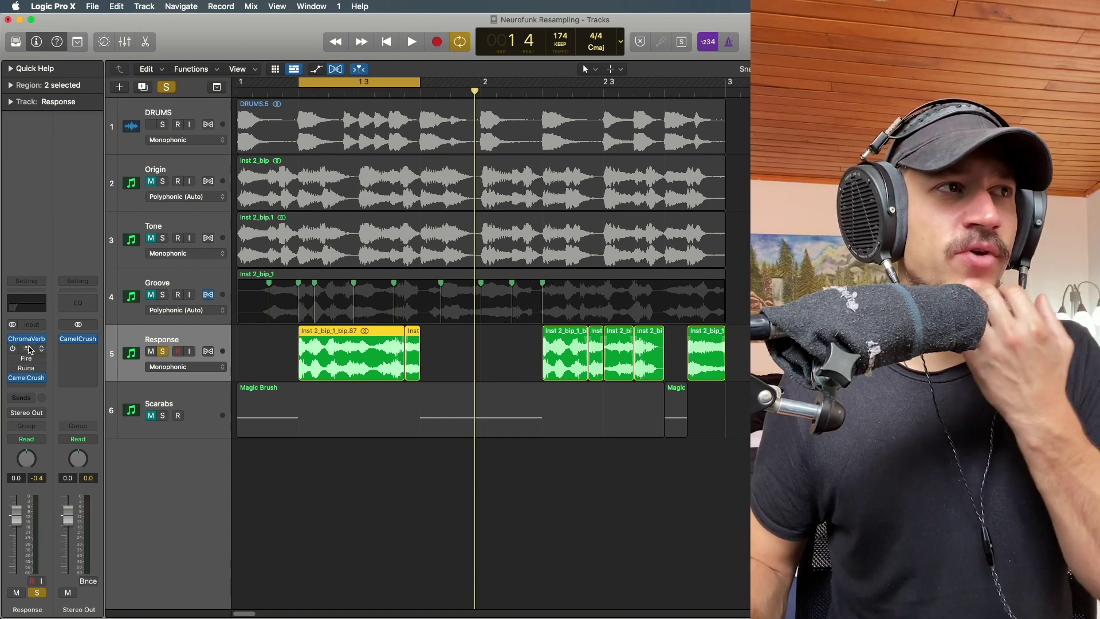
{"action": "left_click", "coordinate": [26, 346]}
{"action": "left_click", "coordinate": [25, 346]}
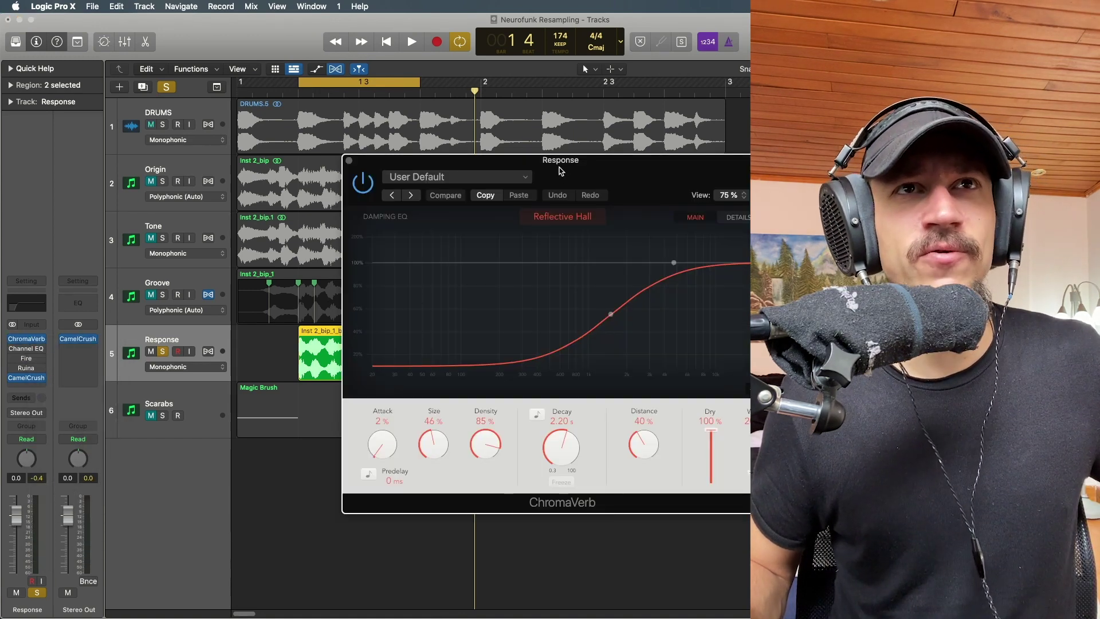
{"action": "left_click_drag", "start_coordinate": [560, 170], "coordinate": [399, 99]}
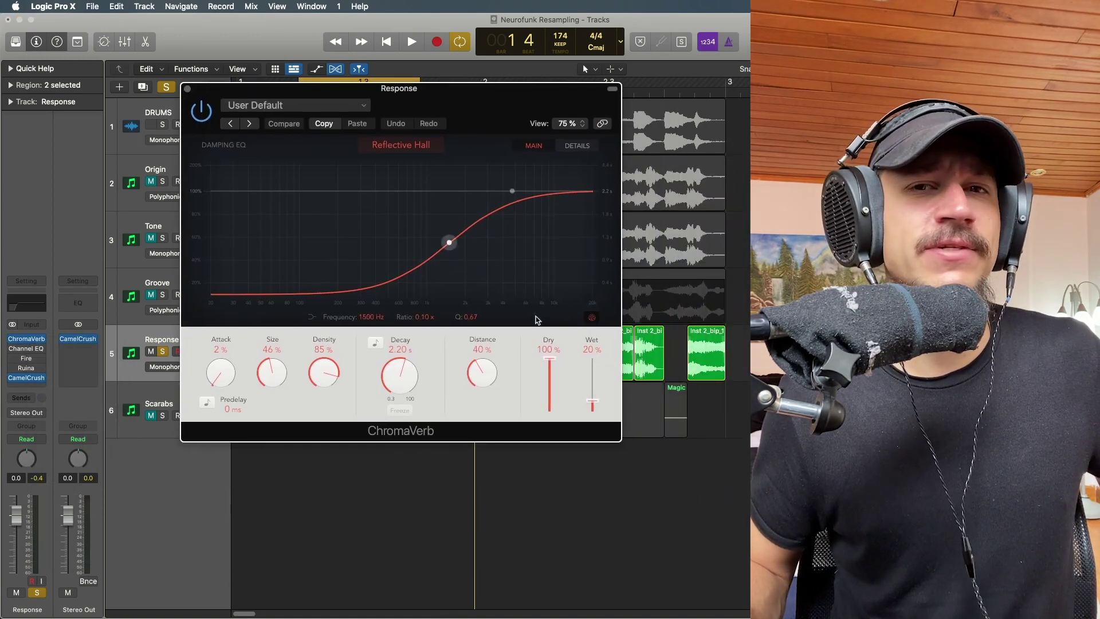
{"action": "key", "text": "space"}
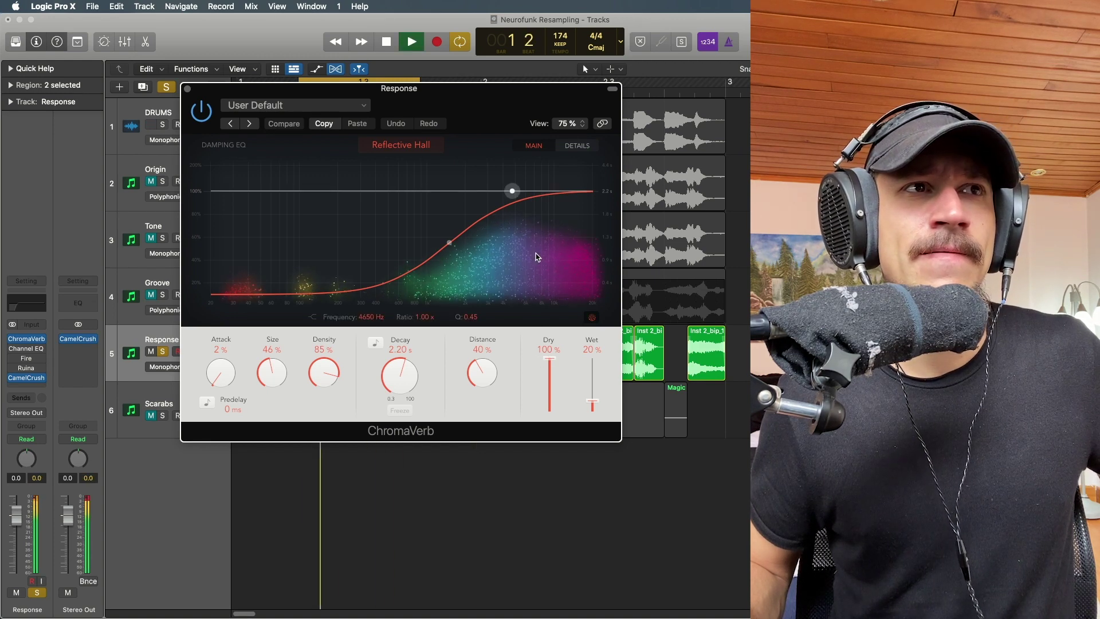
{"action": "key", "text": "space"}
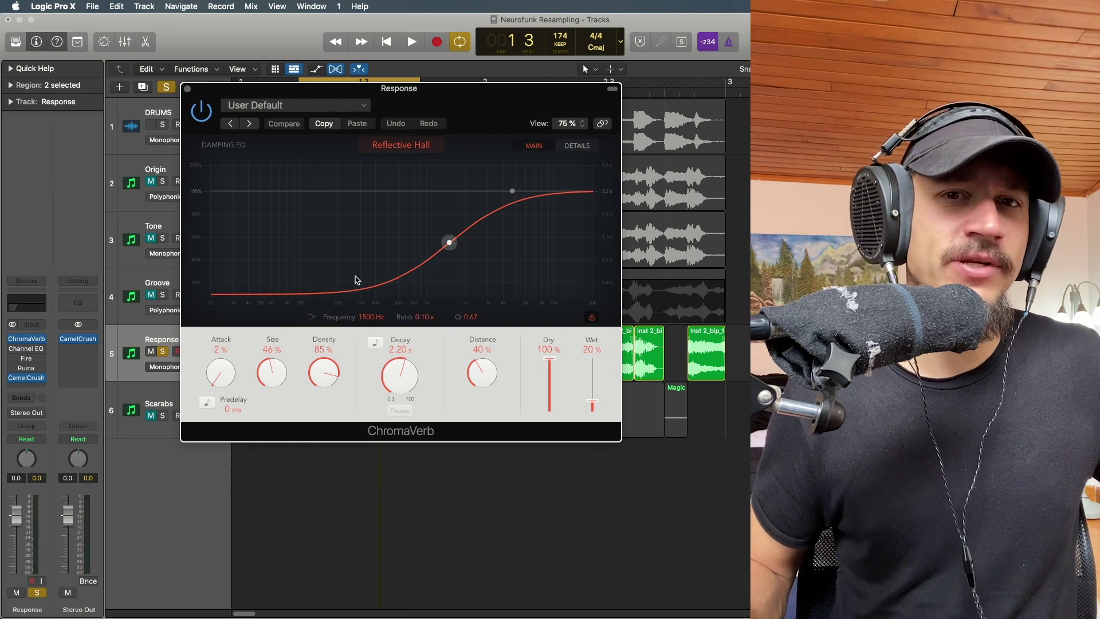
Close the ChromaVerb window, turn off cycling and play on through the Response regions
{"action": "left_click", "coordinate": [188, 89]}
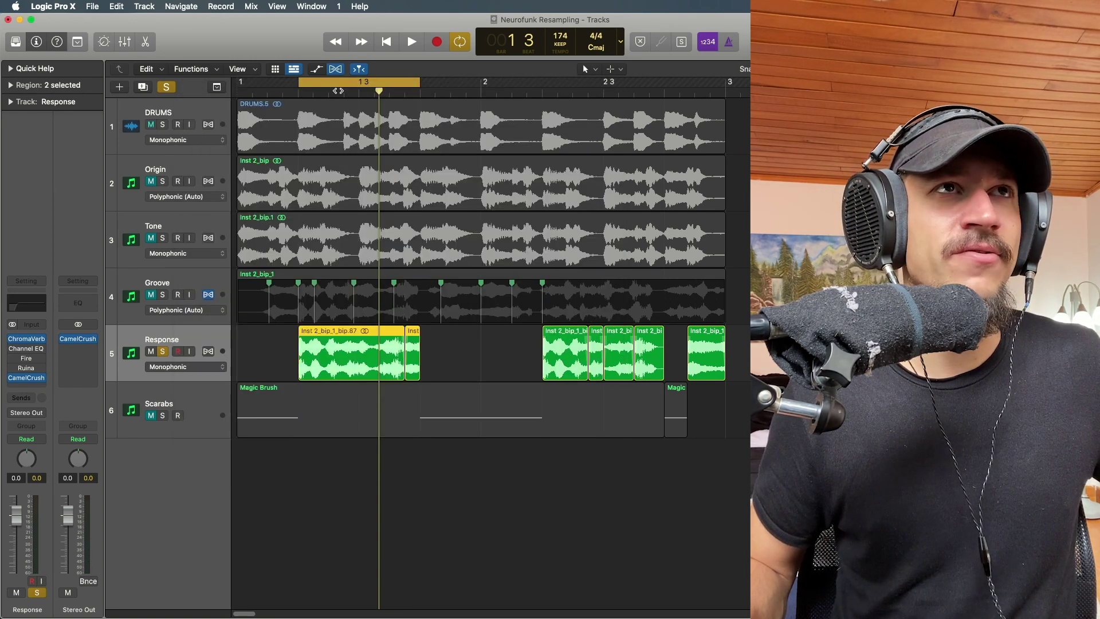
{"action": "left_click", "coordinate": [372, 83]}
{"action": "key", "text": "space"}
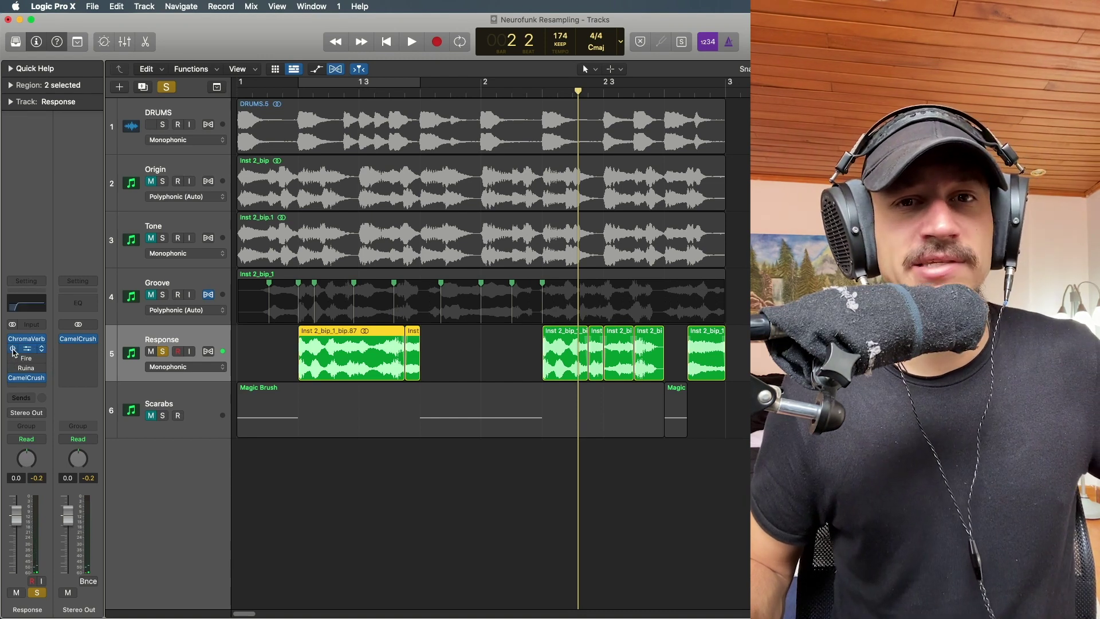
Re-enable and open Channel EQ on the Response track, checking its Processing mode while keeping it on Side Only
{"action": "left_click", "coordinate": [29, 351]}
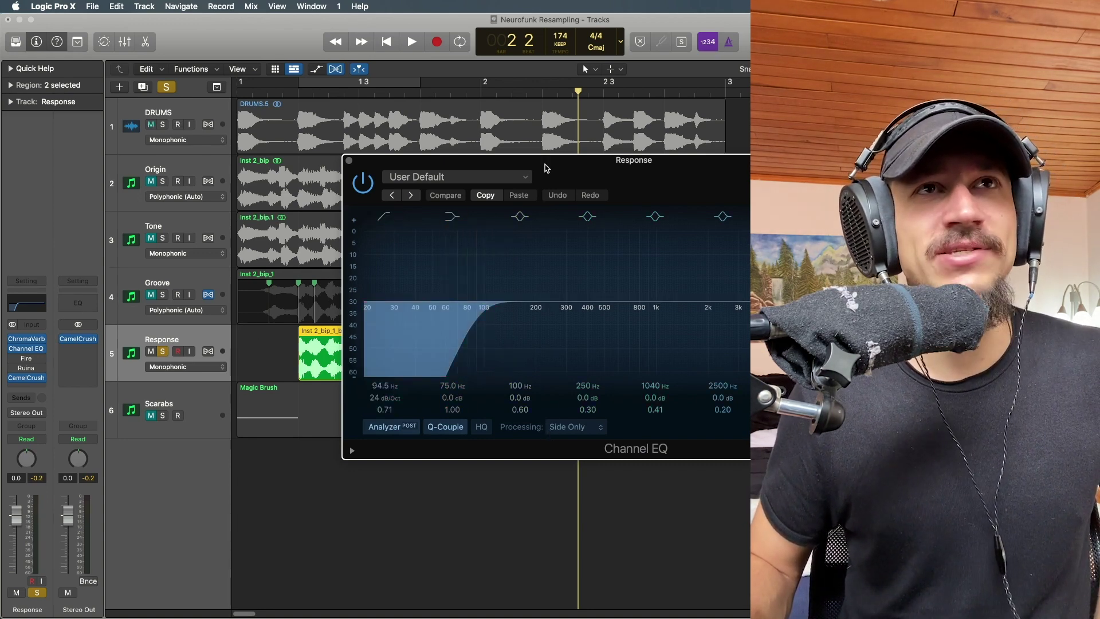
{"action": "left_click_drag", "start_coordinate": [544, 166], "coordinate": [401, 131]}
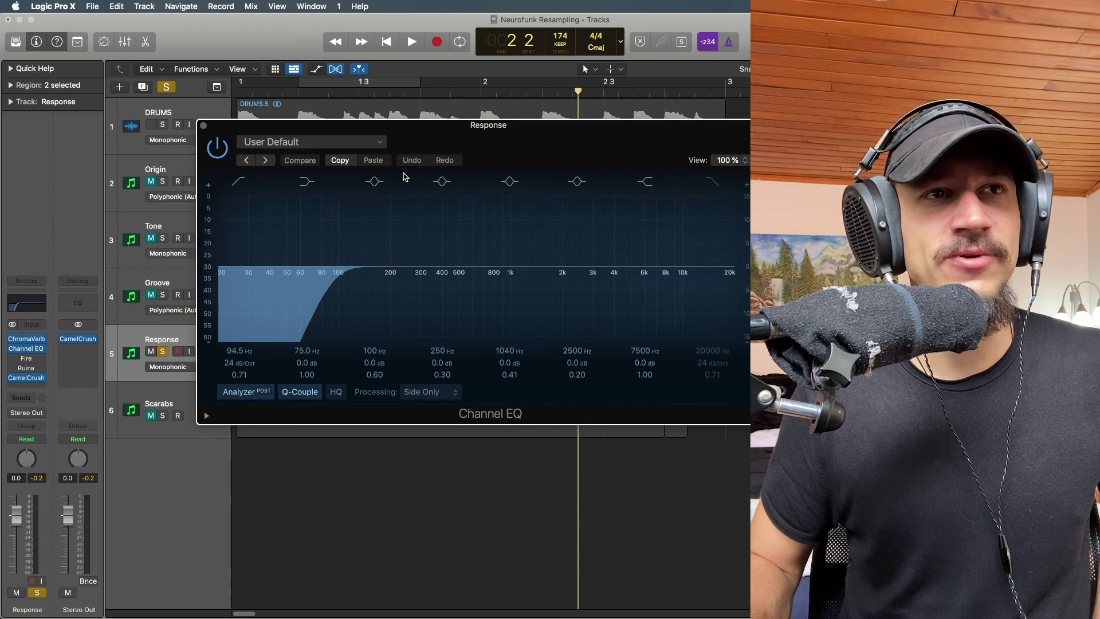
{"action": "left_click", "coordinate": [429, 392]}
{"action": "left_click", "coordinate": [429, 393]}
Switch off the Channel EQ's low-cut band and audition the Response phrase without it, with cycling turned back on
{"action": "double_click", "coordinate": [260, 235]}
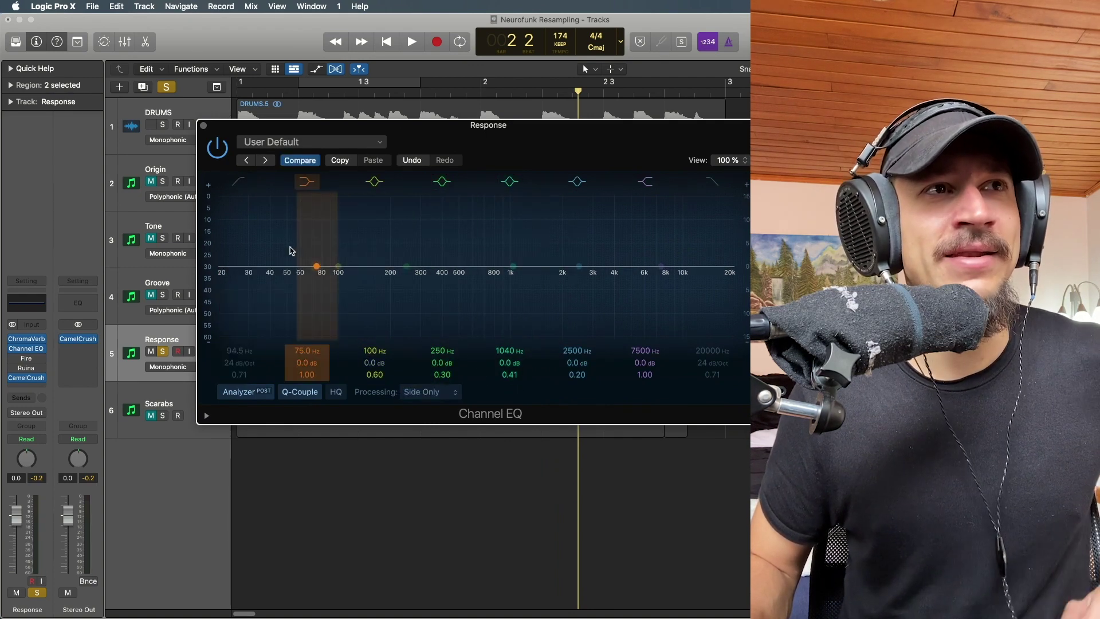
{"action": "key", "text": "space"}
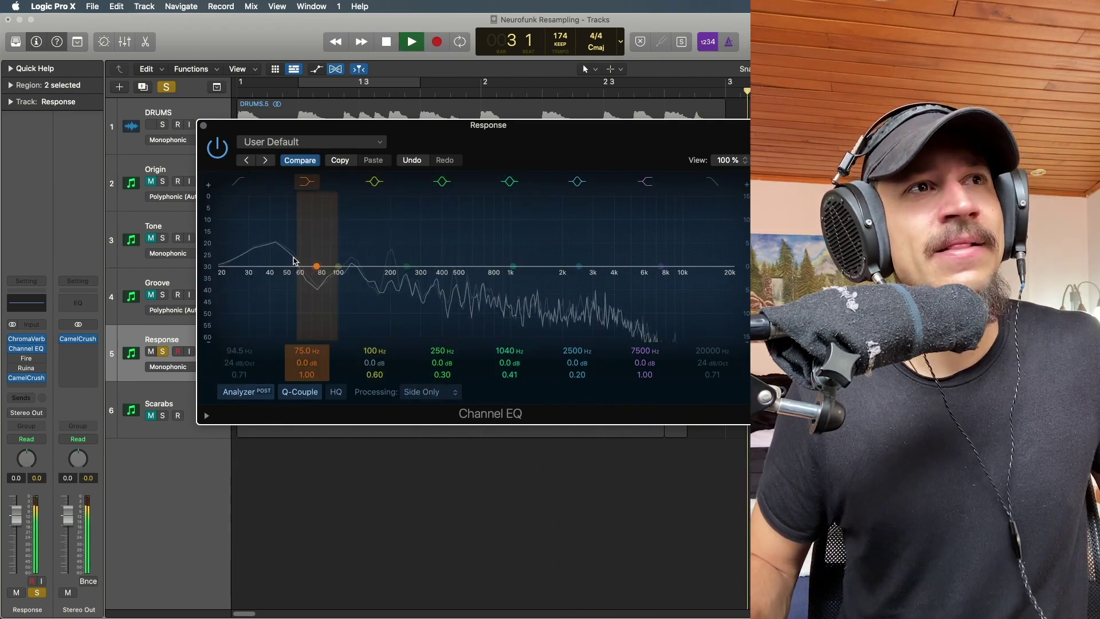
{"action": "key", "text": "space"}
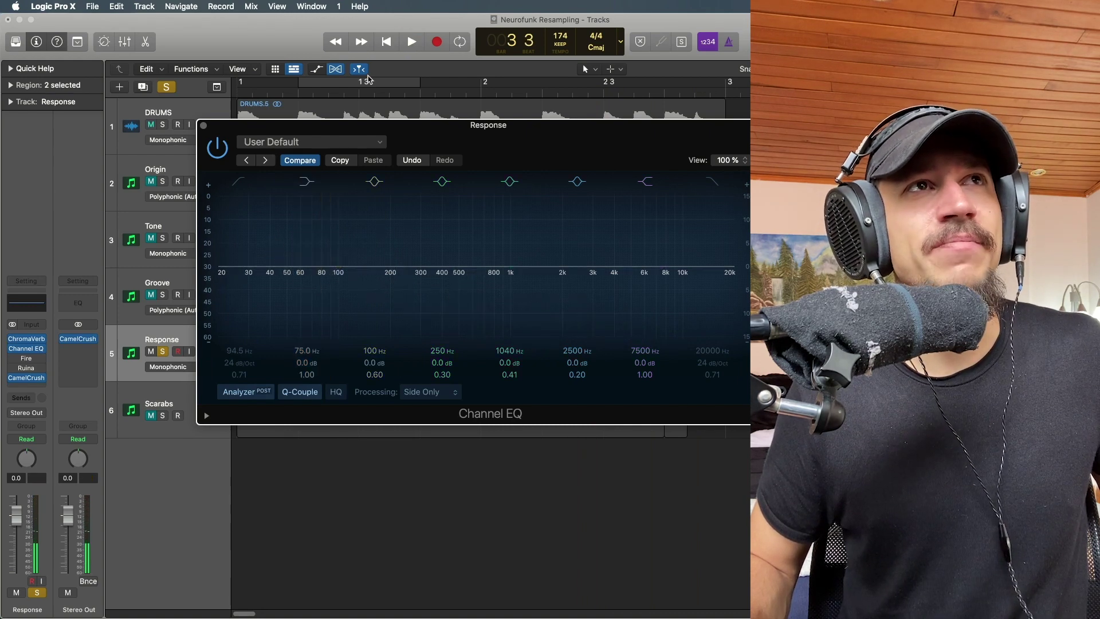
{"action": "key", "text": "c"}
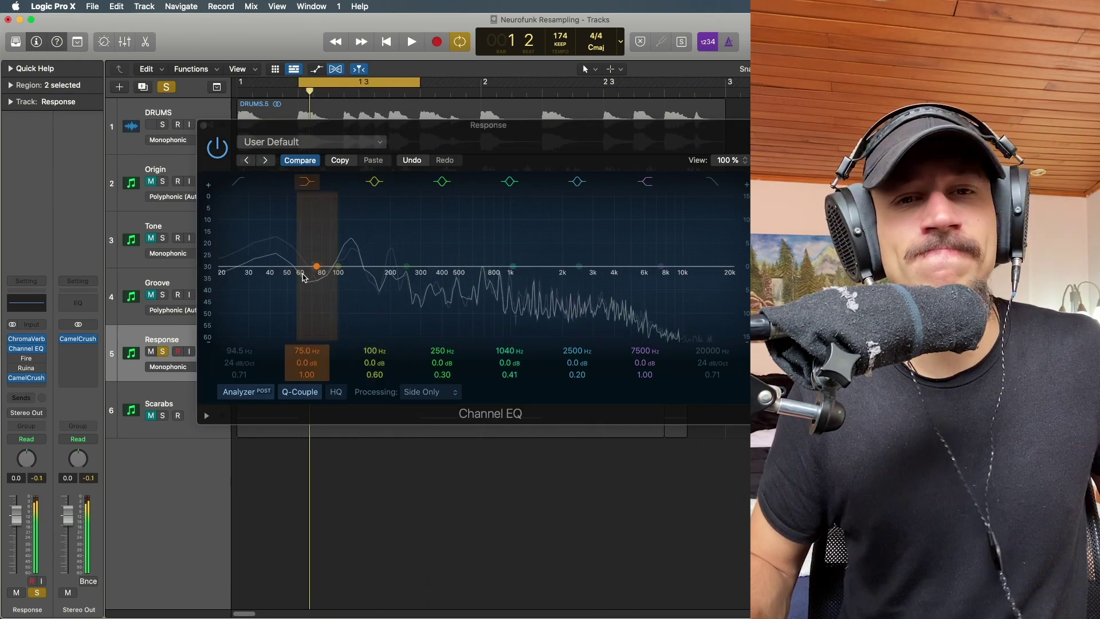
{"action": "key", "text": "space"}
Switch on the Channel EQ's low-cut band, raise its frequency to 98.5 Hz while auditioning, and close the EQ
{"action": "left_click", "coordinate": [239, 182]}
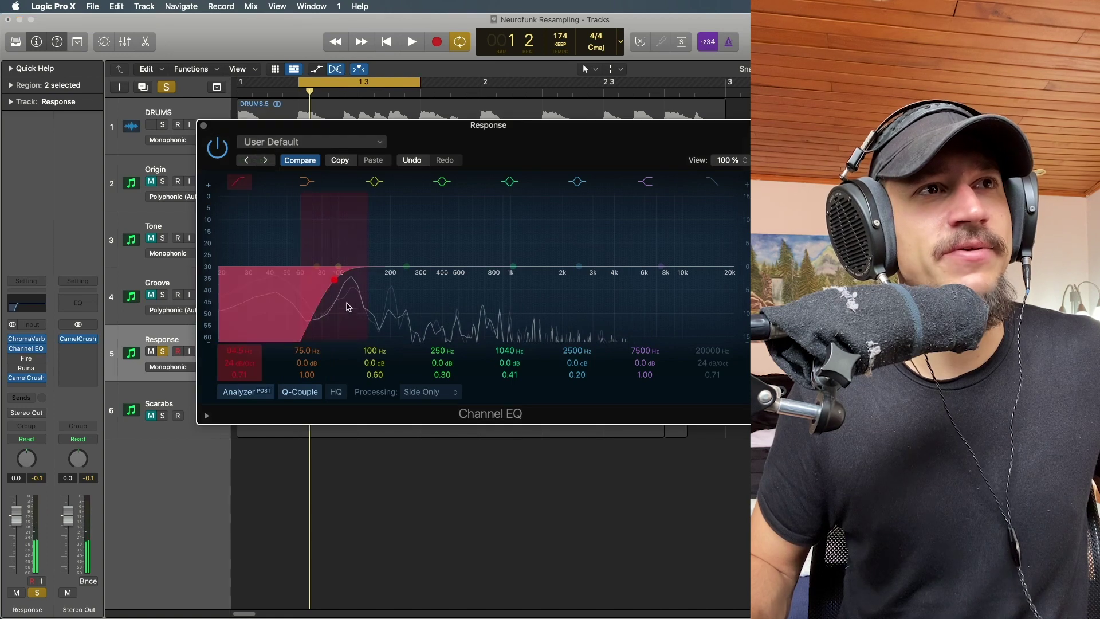
{"action": "key", "text": "space"}
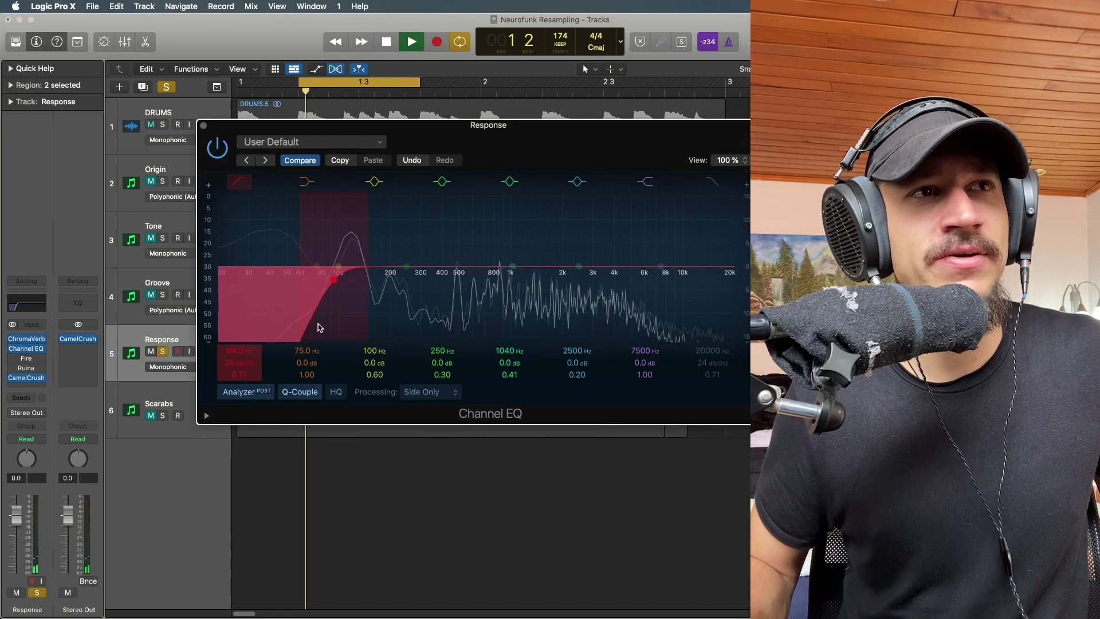
{"action": "left_click_drag", "start_coordinate": [320, 327], "coordinate": [324, 328]}
{"action": "key", "text": "space"}
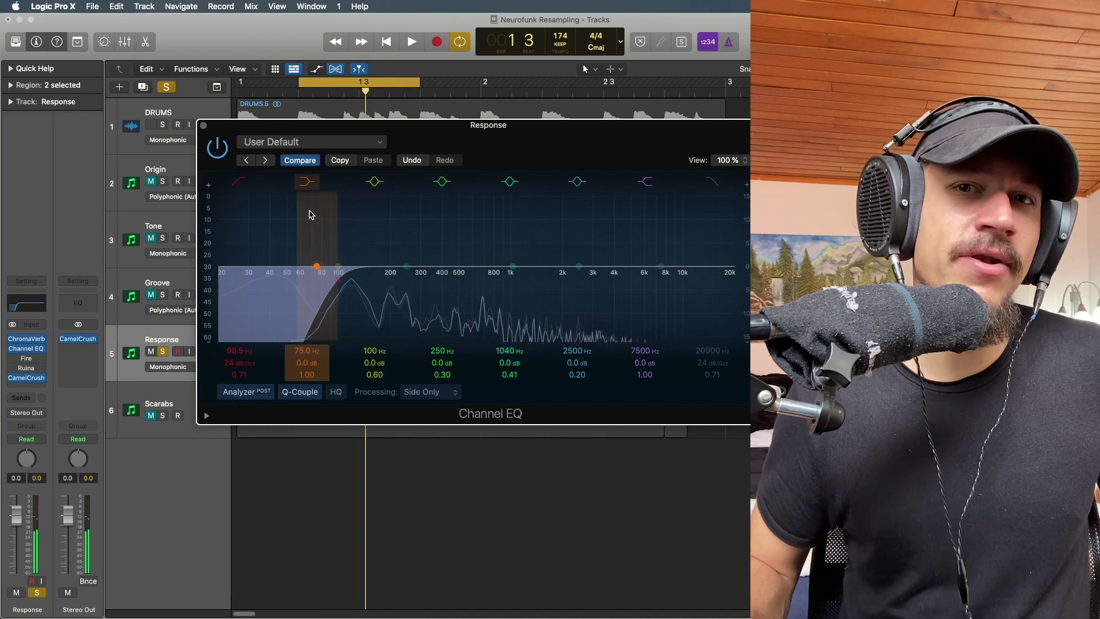
{"action": "left_click", "coordinate": [205, 125]}
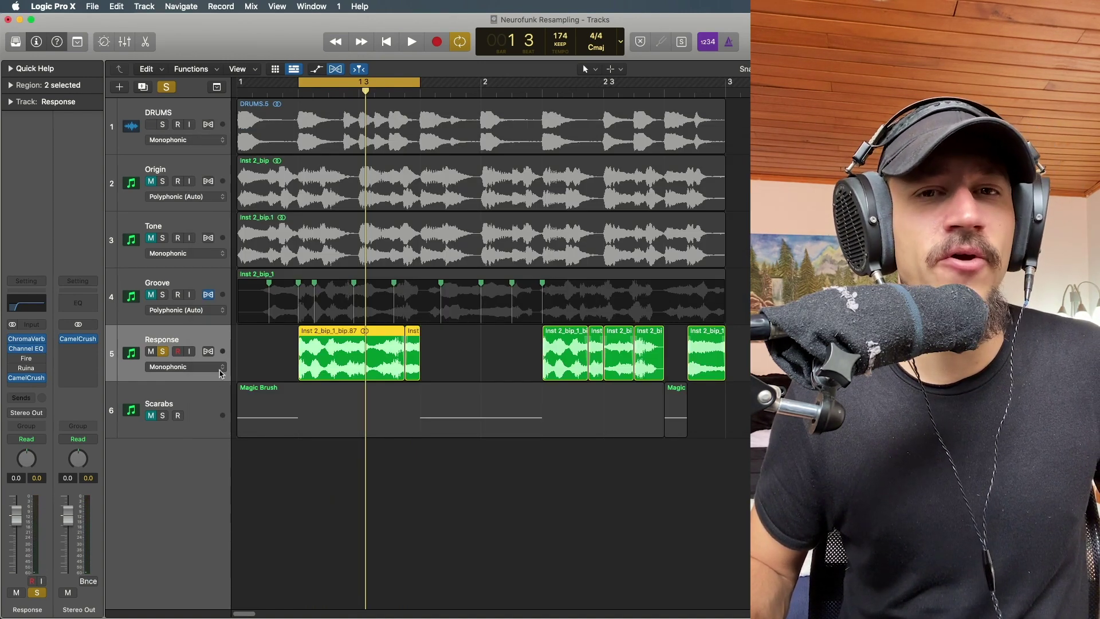
Enable and open Fire on the Response track and audition the cycled phrase through it
{"action": "mouse_move", "coordinate": [19, 358]}
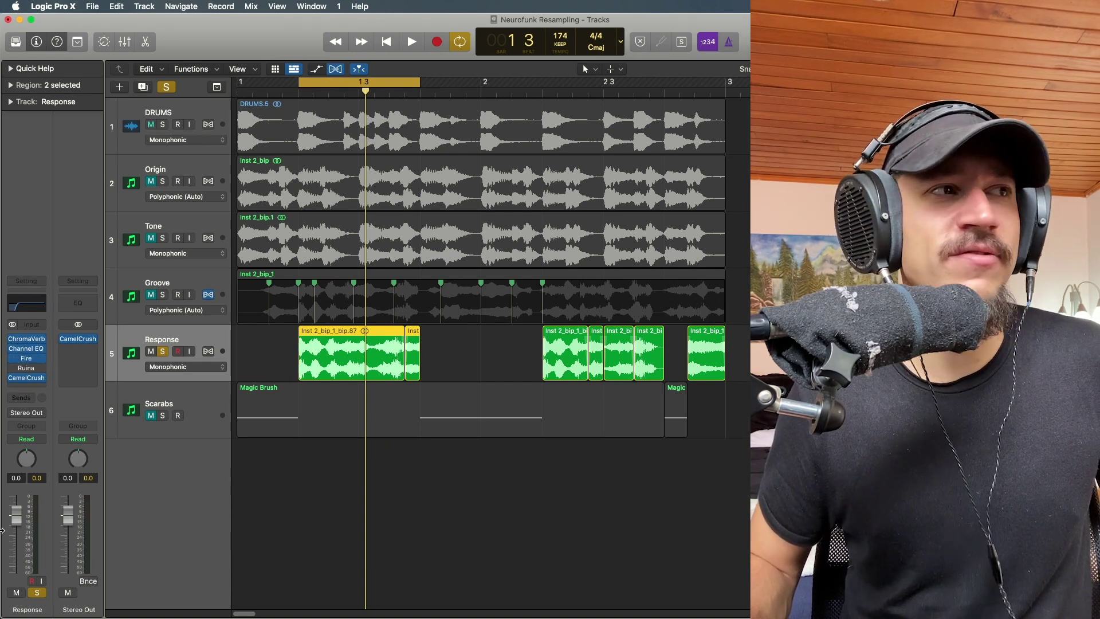
{"action": "left_click", "coordinate": [31, 368]}
{"action": "left_click", "coordinate": [25, 362]}
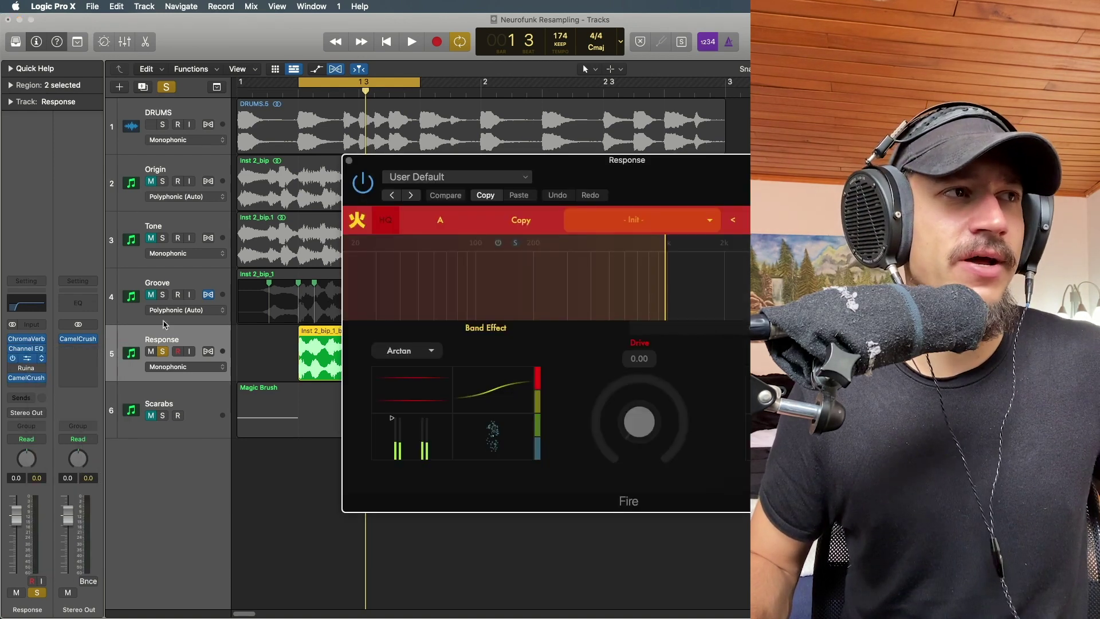
{"action": "key", "text": "space"}
{"action": "left_click_drag", "start_coordinate": [538, 171], "coordinate": [350, 127]}
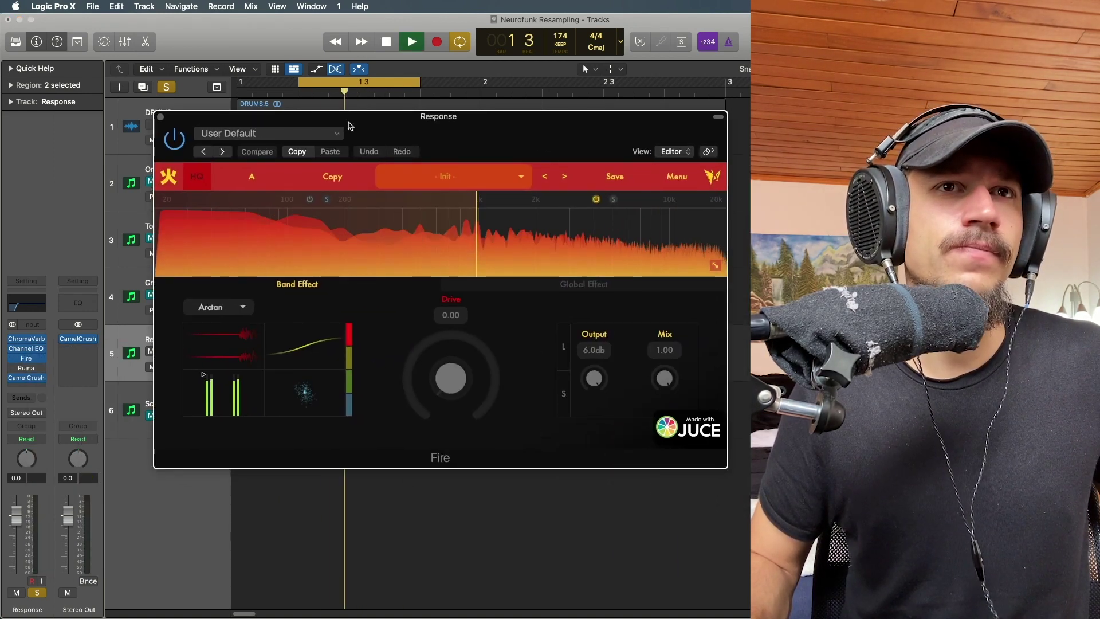
{"action": "key", "text": "space"}
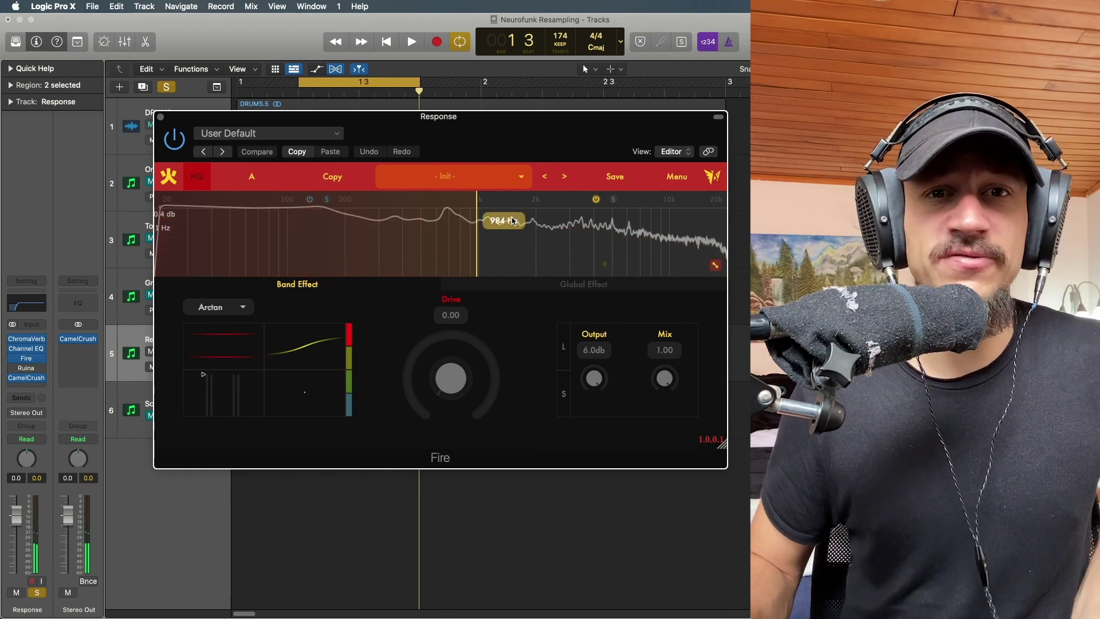
Compare the settings of Fire's lower and upper bands and look through the upper band's distortion types, keeping Logic
{"action": "left_click", "coordinate": [564, 252]}
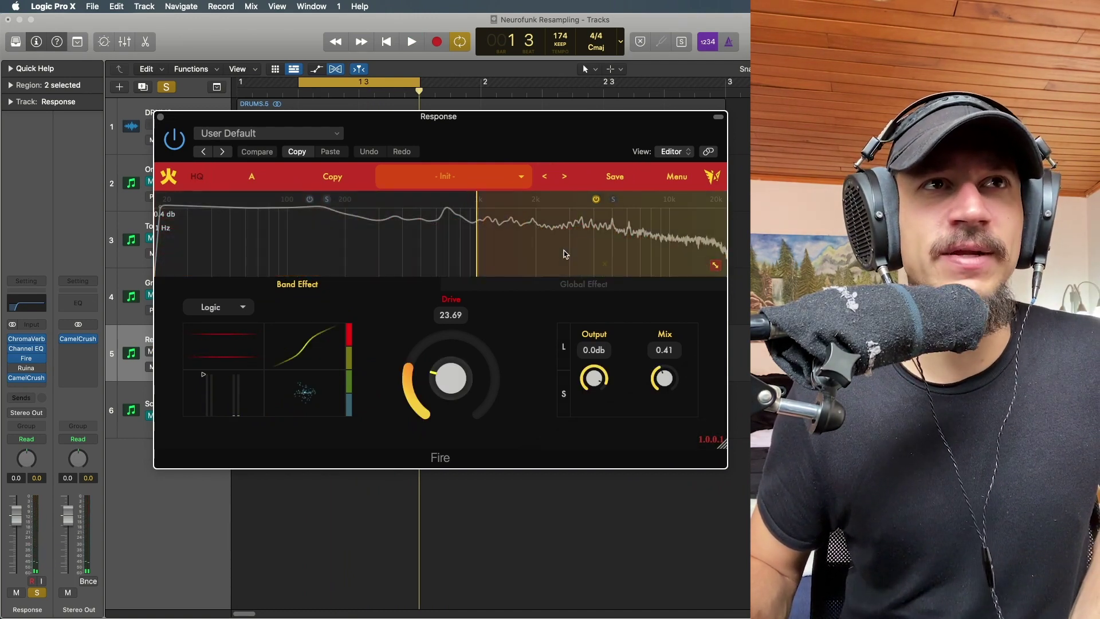
{"action": "left_click", "coordinate": [412, 239]}
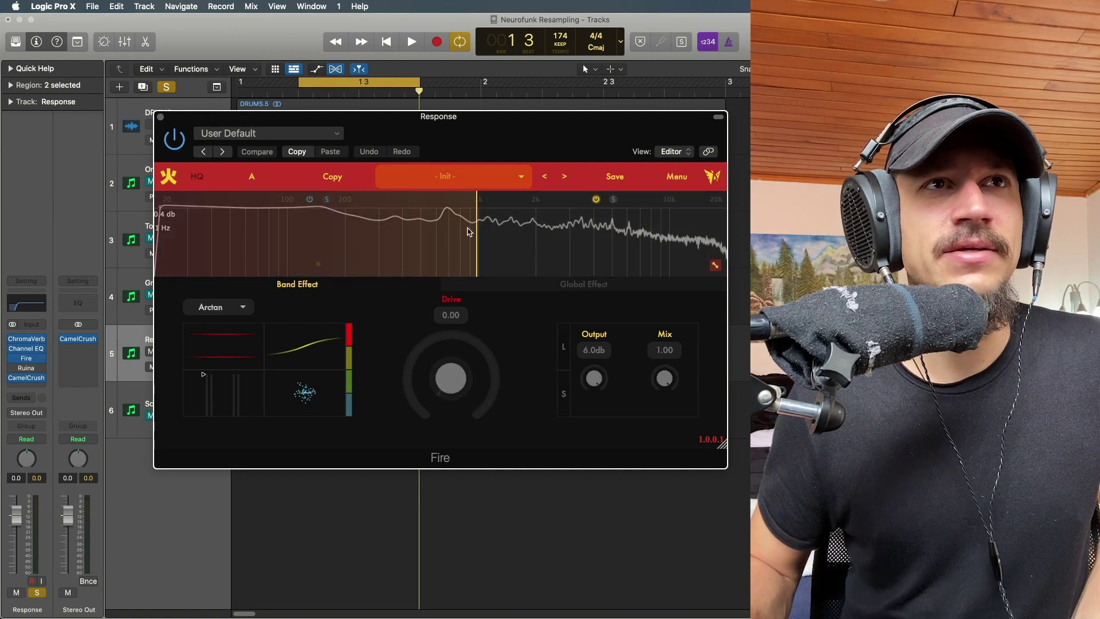
{"action": "left_click", "coordinate": [510, 235]}
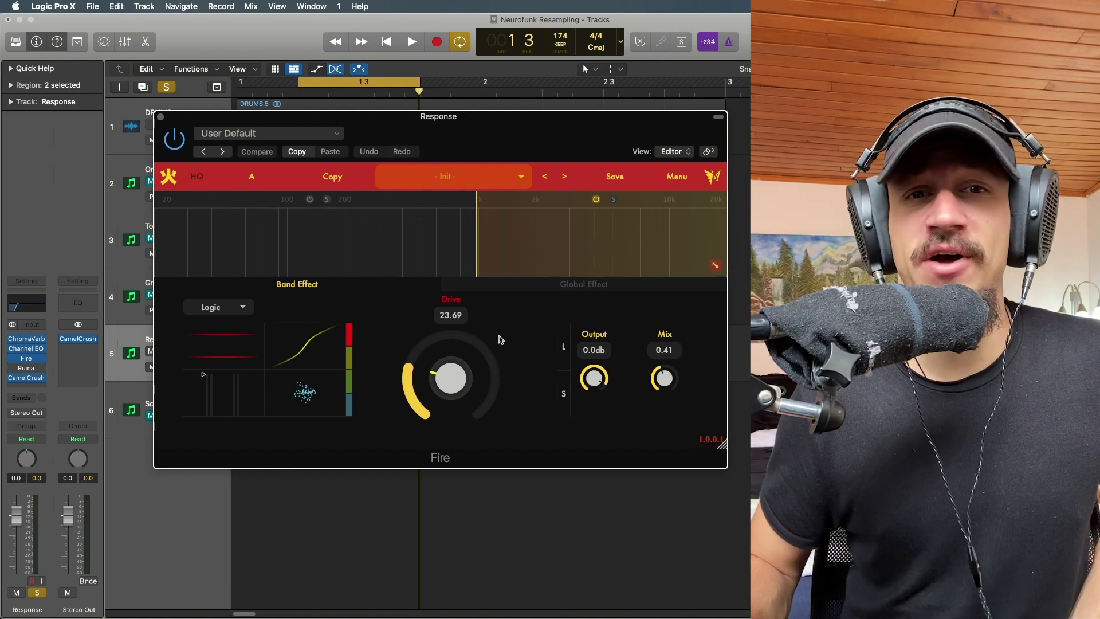
{"action": "left_click", "coordinate": [230, 315]}
{"action": "left_click", "coordinate": [236, 561]}
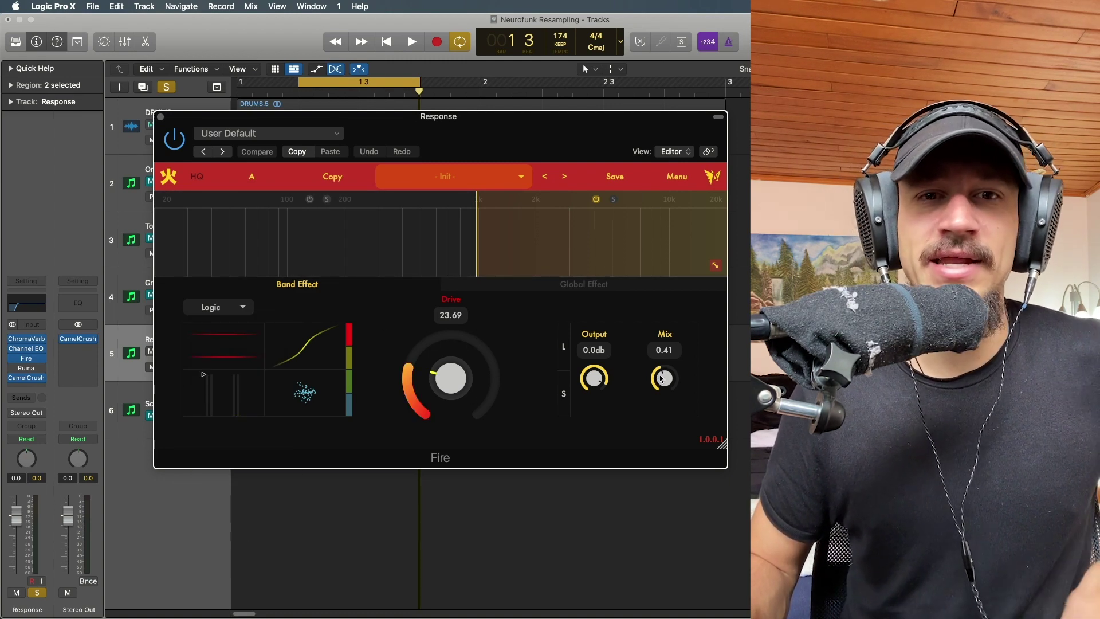
Set the Mix of Fire's upper band to 0.39, close Fire and audition the cycled phrase
{"action": "left_click_drag", "start_coordinate": [662, 378], "coordinate": [635, 381]}
{"action": "key", "text": "space"}
{"action": "key", "text": "space"}
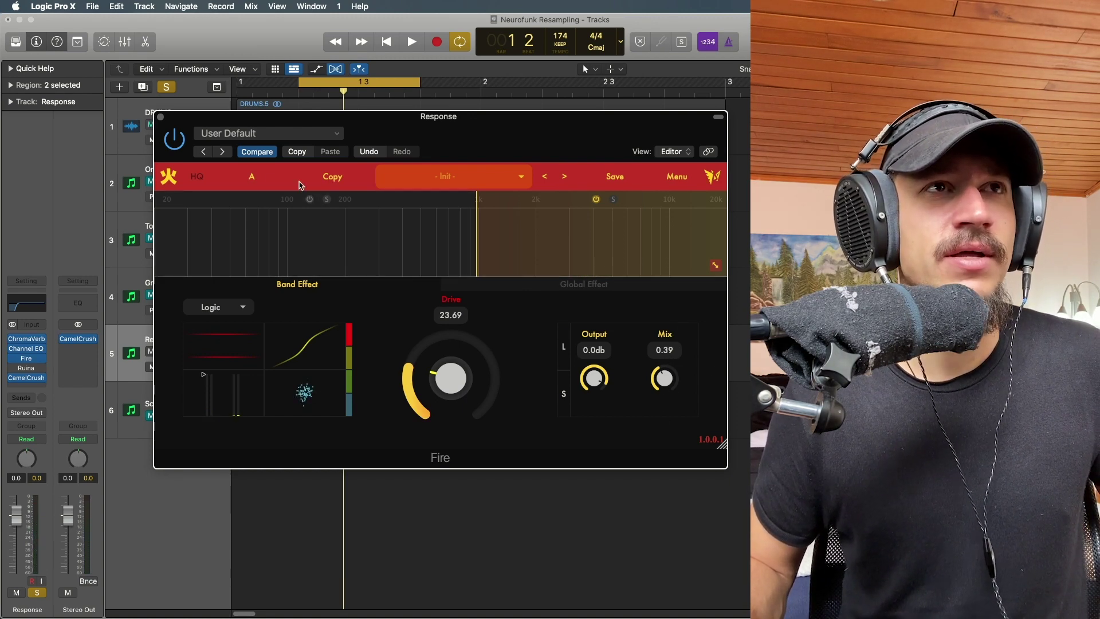
{"action": "left_click", "coordinate": [161, 118]}
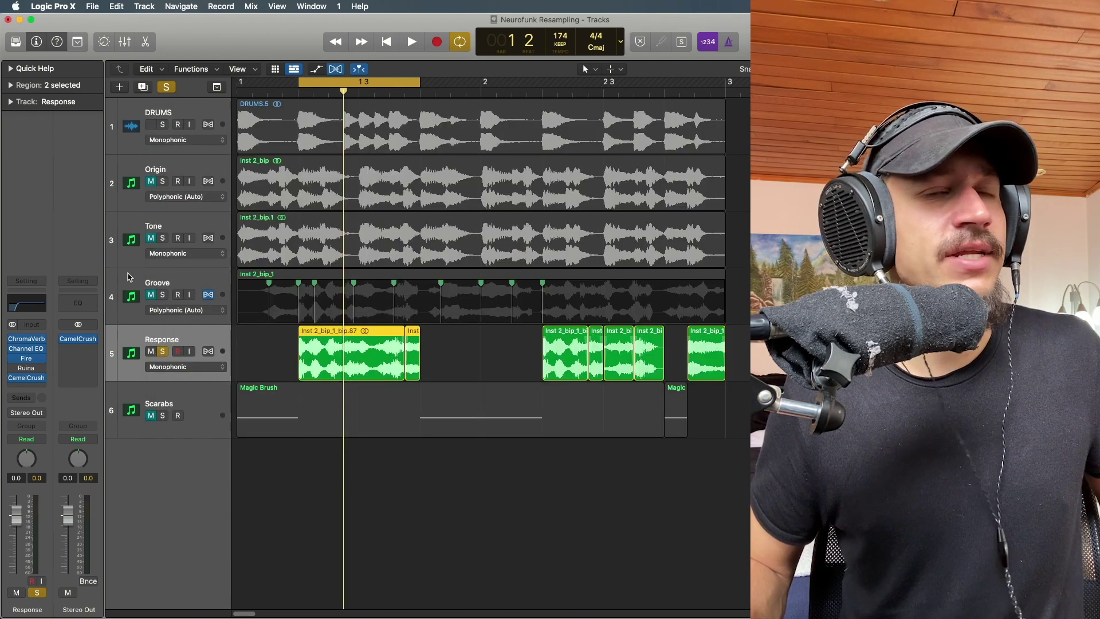
{"action": "key", "text": "space"}
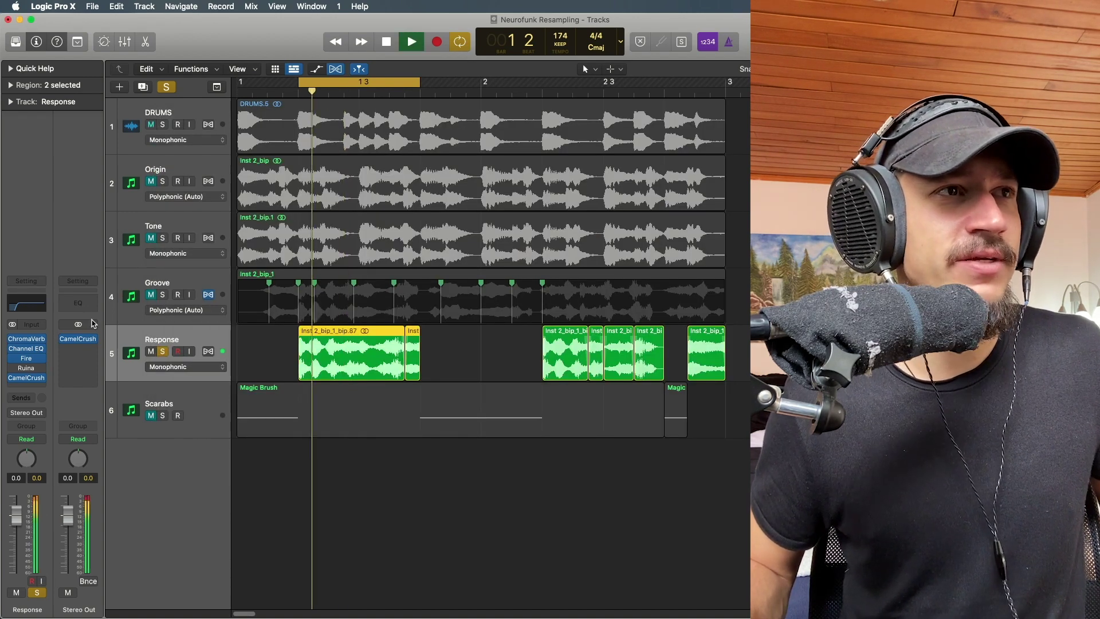
{"action": "key", "text": "space"}
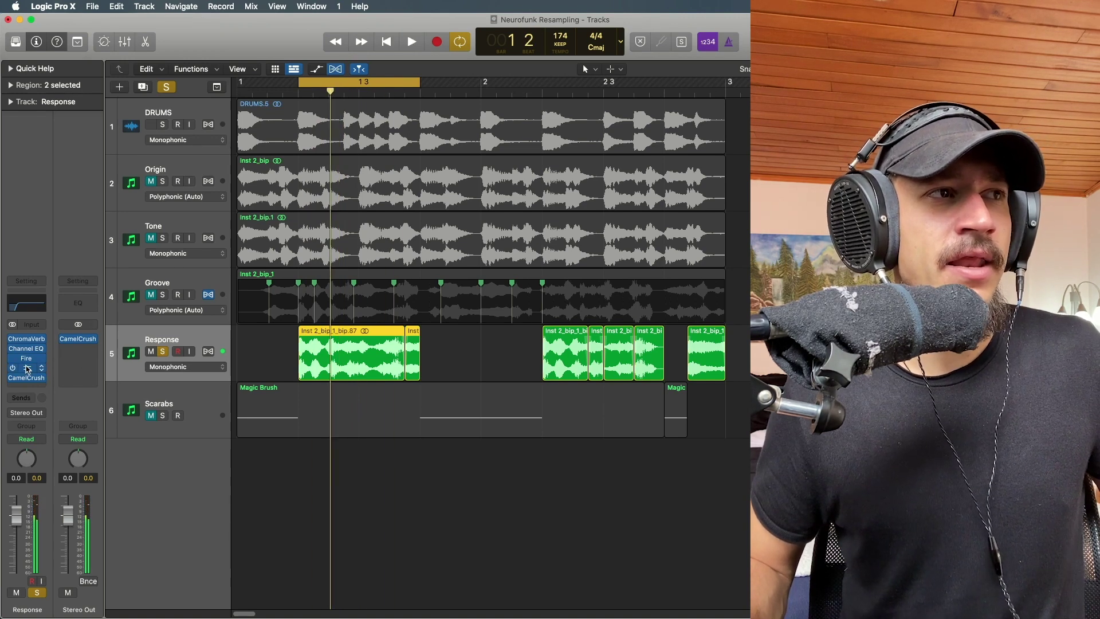
Enable and open Ruina on the Response track and audition the cycled phrase through it
{"action": "left_click", "coordinate": [27, 368]}
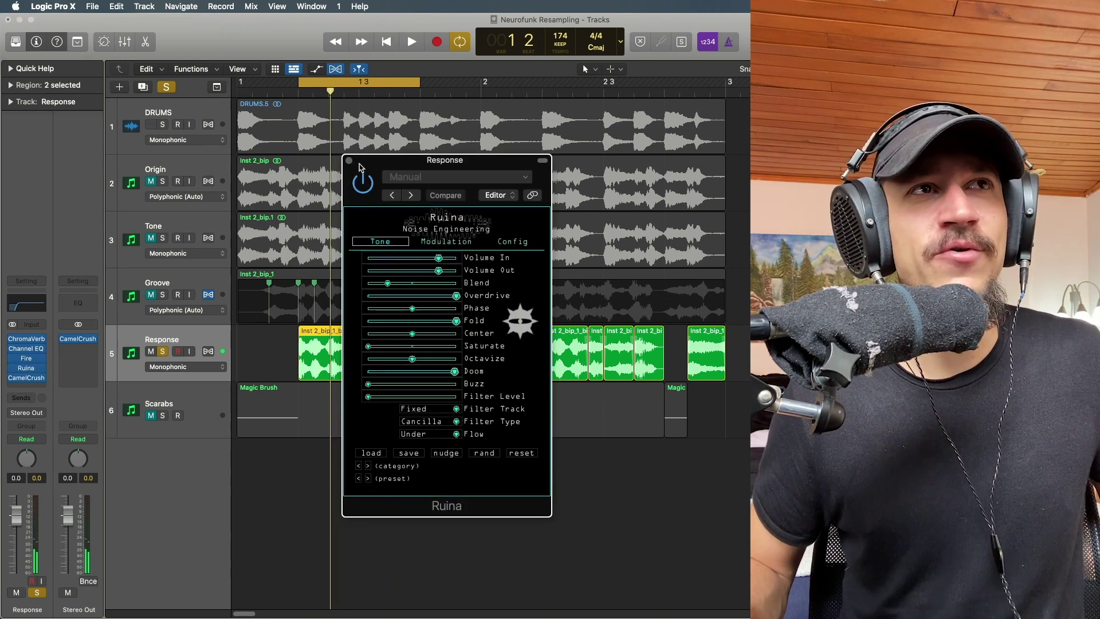
{"action": "left_click_drag", "start_coordinate": [360, 166], "coordinate": [325, 161]}
{"action": "key", "text": "space"}
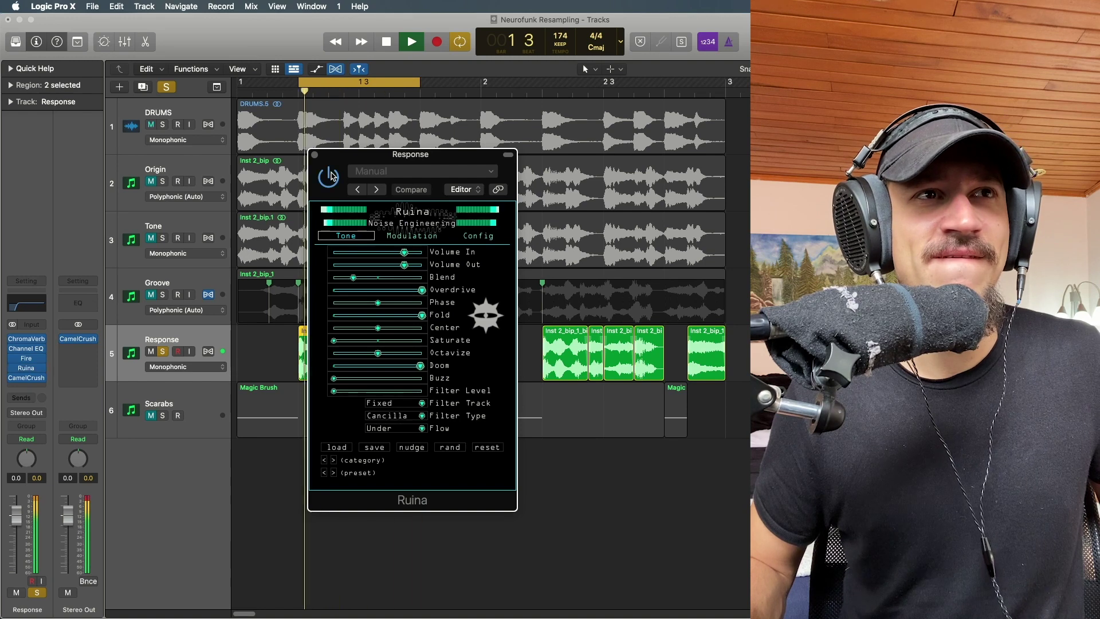
{"action": "key", "text": "space"}
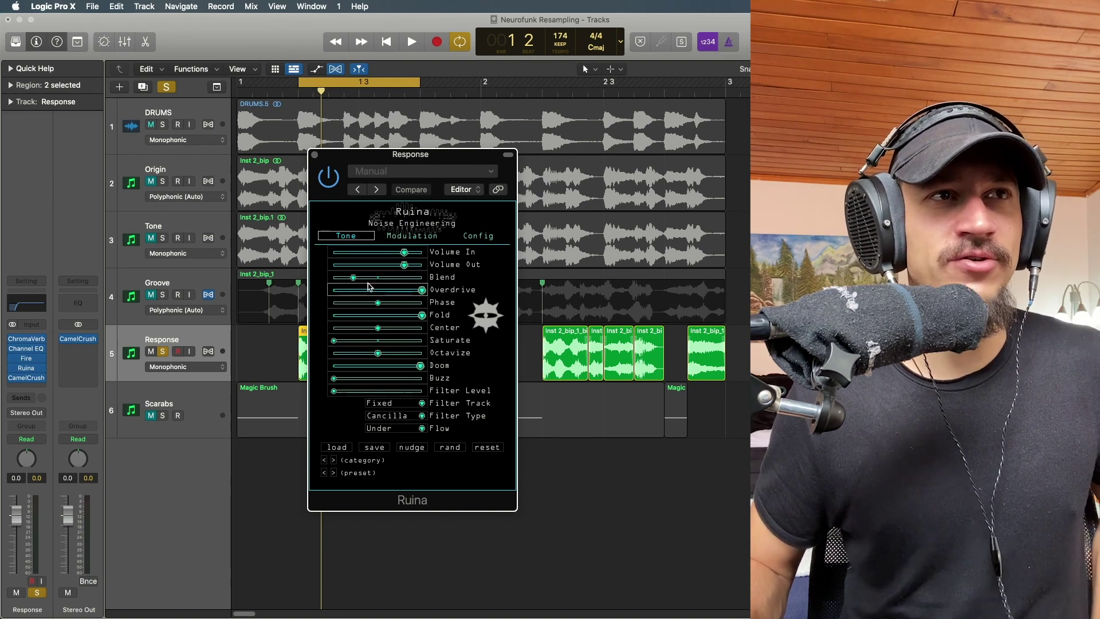
Lower Ruina's Blend slightly, audition the cycled phrase and close Ruina
{"action": "mouse_move", "coordinate": [353, 277]}
{"action": "left_mouse_down"}
{"action": "mouse_move", "coordinate": [387, 277]}
{"action": "mouse_move", "coordinate": [349, 278]}
{"action": "left_mouse_up"}
{"action": "key", "text": "space"}
{"action": "key", "text": "space"}
{"action": "key", "text": "space"}
{"action": "key", "text": "space"}
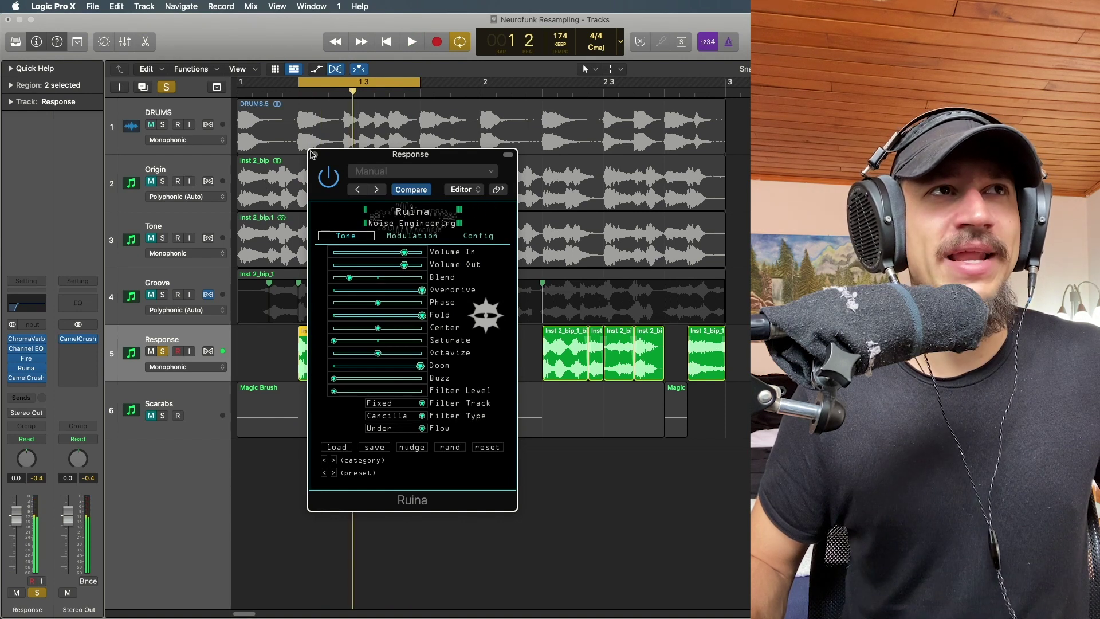
{"action": "left_click", "coordinate": [314, 156]}
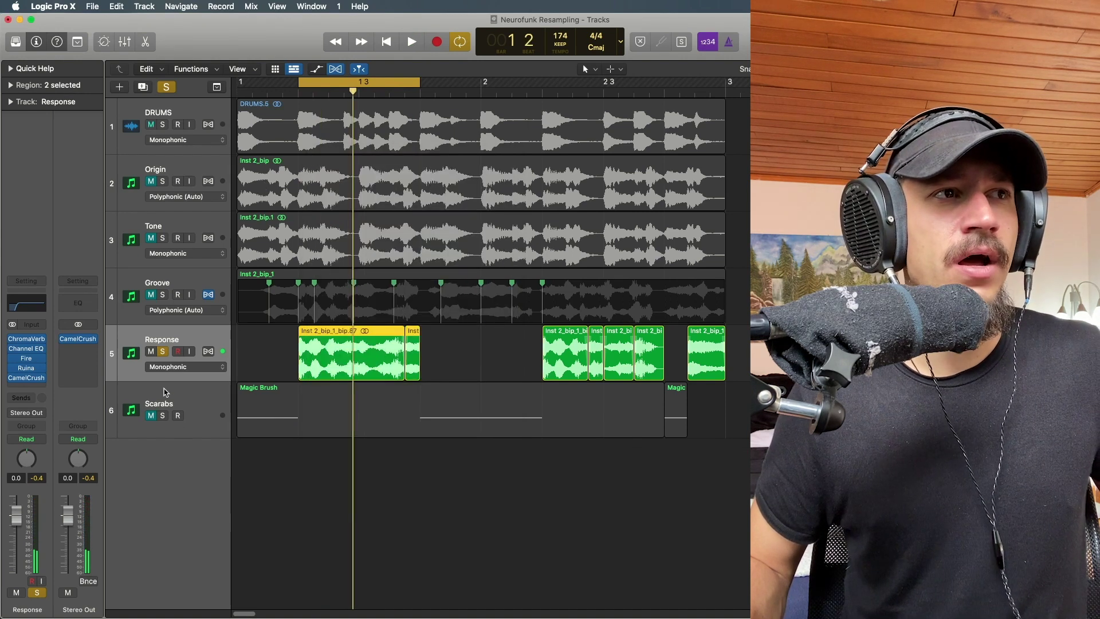
Take the Response track out of solo and mute it, and set the cycle range from bar 1 to bar 3
{"action": "left_click", "coordinate": [165, 352]}
{"action": "left_click", "coordinate": [165, 352]}
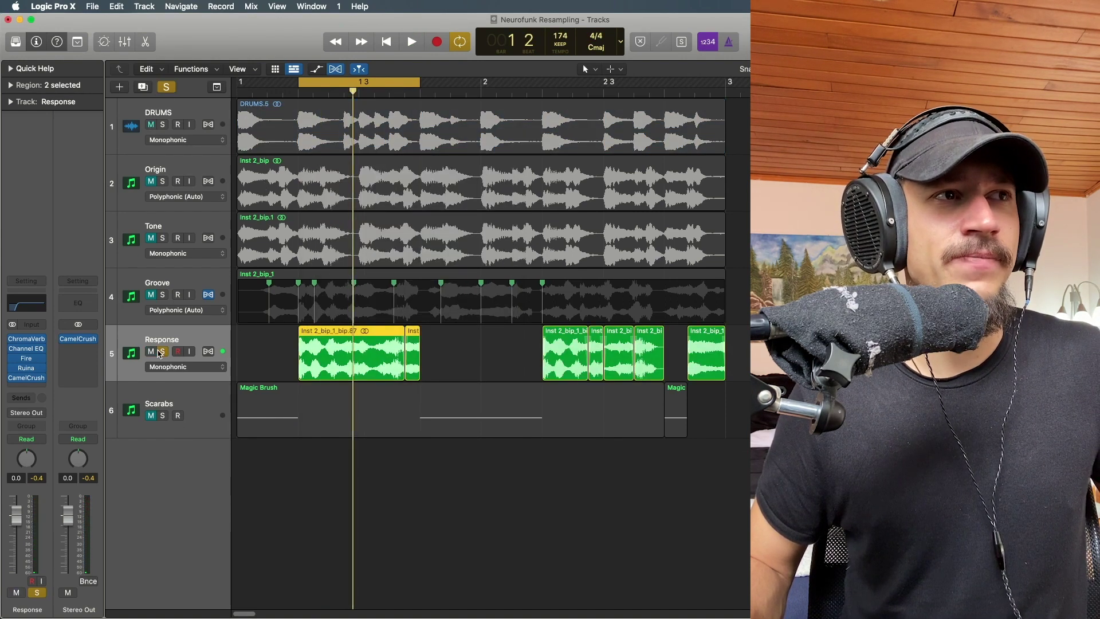
{"action": "left_click", "coordinate": [162, 352]}
{"action": "left_click", "coordinate": [285, 356]}
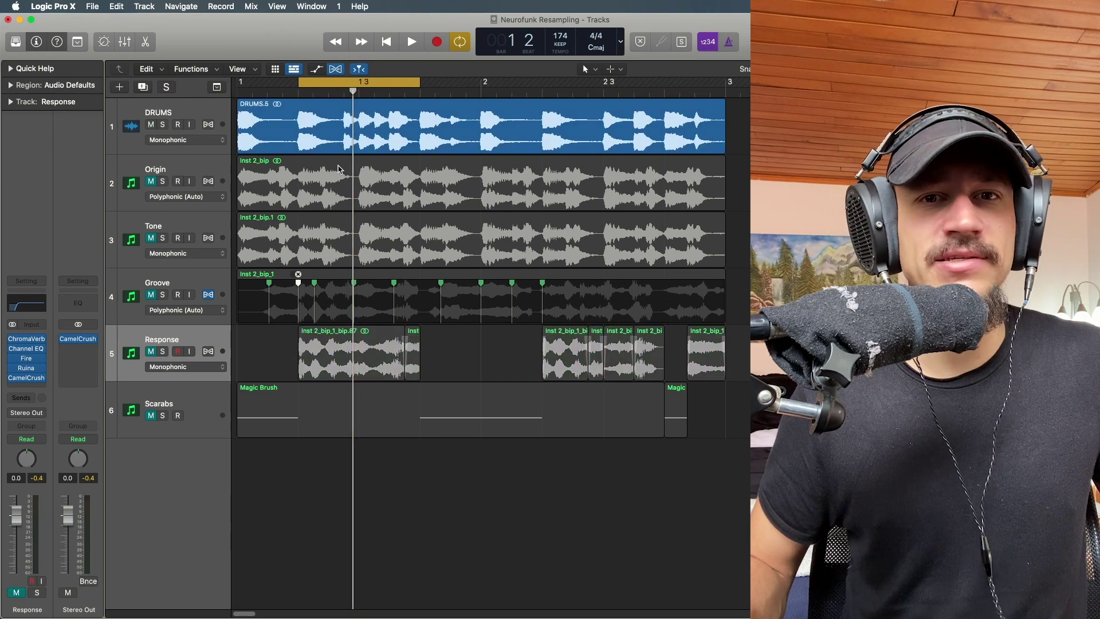
{"action": "left_click_drag", "start_coordinate": [242, 87], "coordinate": [726, 85]}
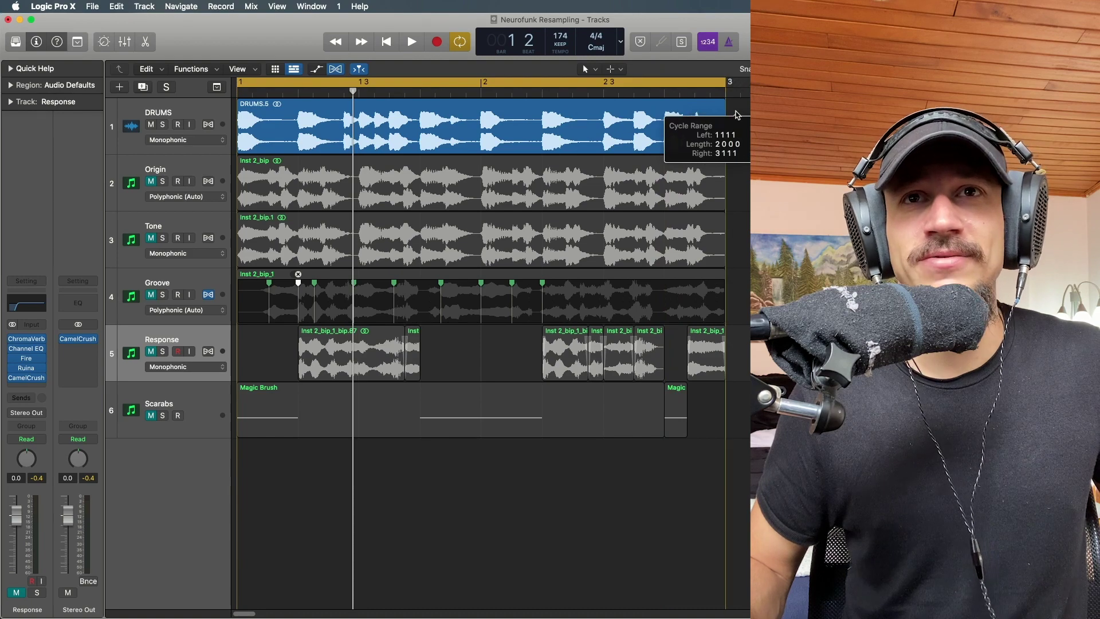
Unmute the Response and Scarabs tracks, leaving the regions deselected
{"action": "left_click", "coordinate": [151, 351]}
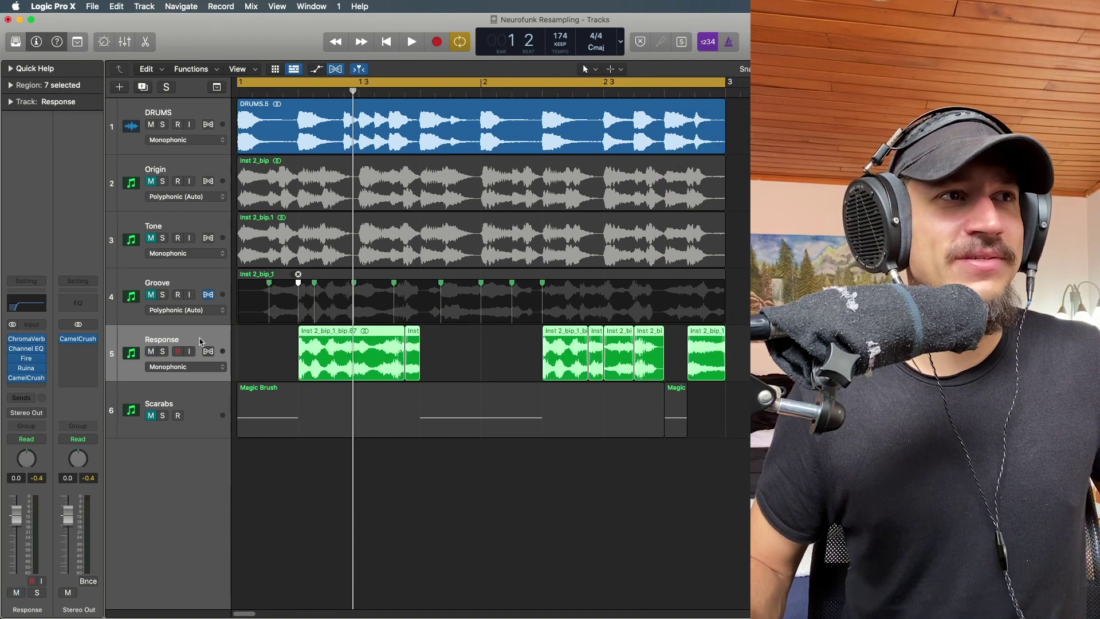
{"action": "left_click", "coordinate": [287, 318]}
{"action": "left_click", "coordinate": [280, 343]}
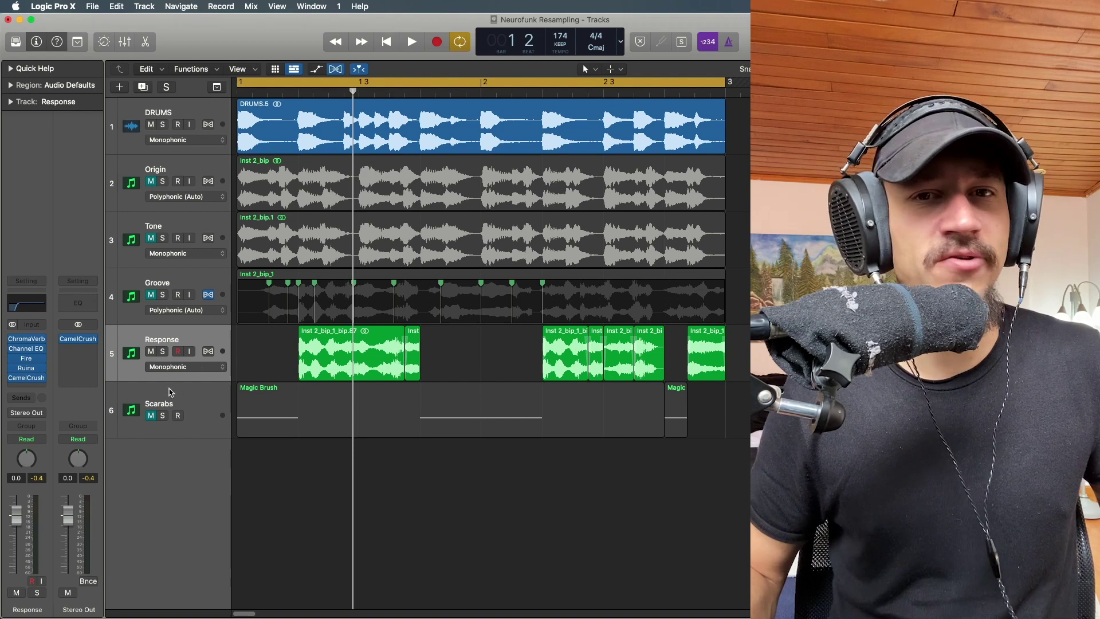
{"action": "left_click", "coordinate": [154, 416]}
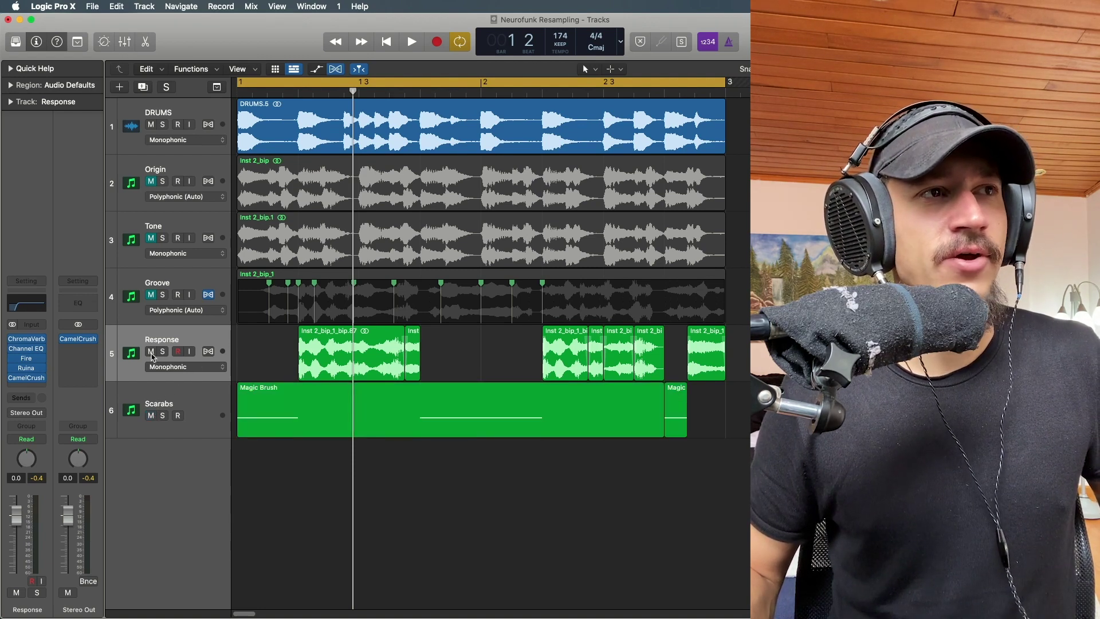
Solo the Scarabs track, open its Vital instrument, audition the patch and close the plug-in
{"action": "left_click", "coordinate": [163, 415]}
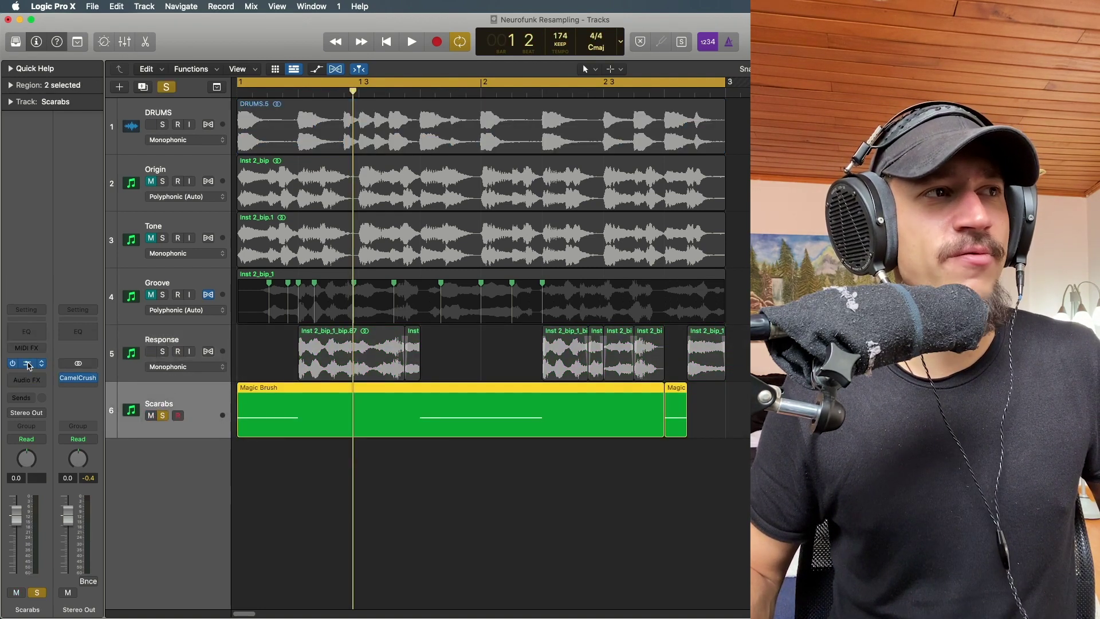
{"action": "key", "text": "v"}
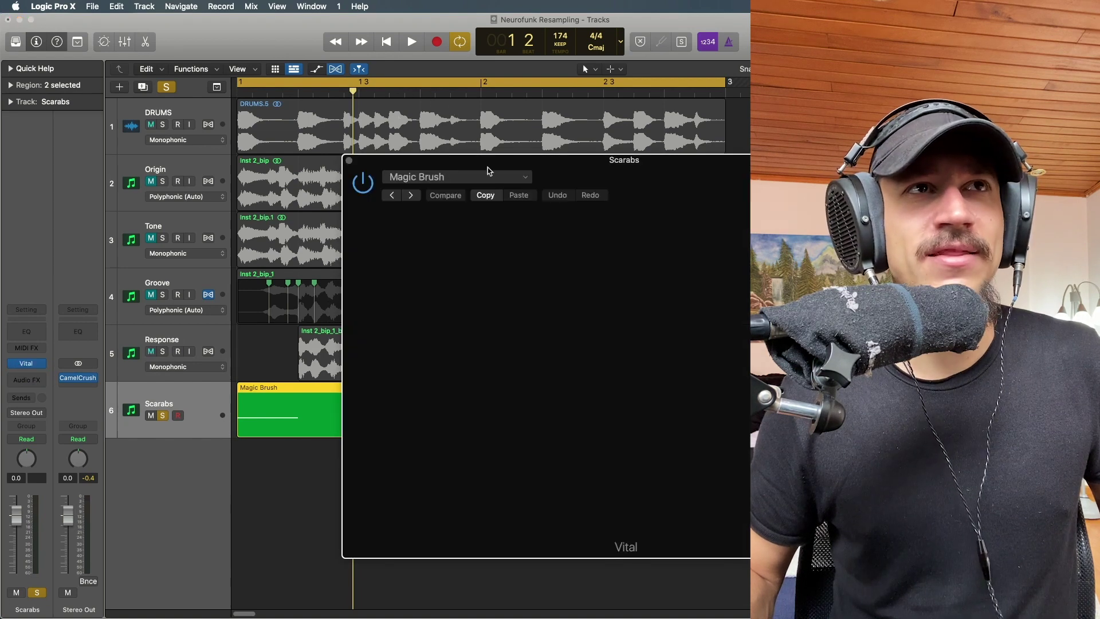
{"action": "left_click_drag", "start_coordinate": [479, 162], "coordinate": [289, 119]}
{"action": "key", "text": "space"}
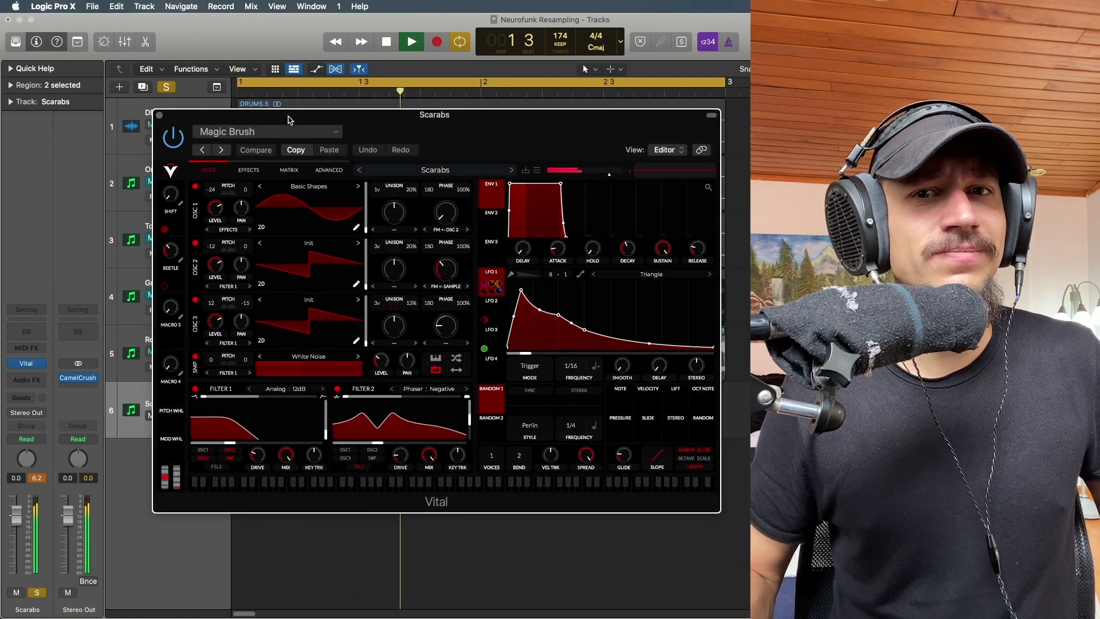
{"action": "key", "text": "space"}
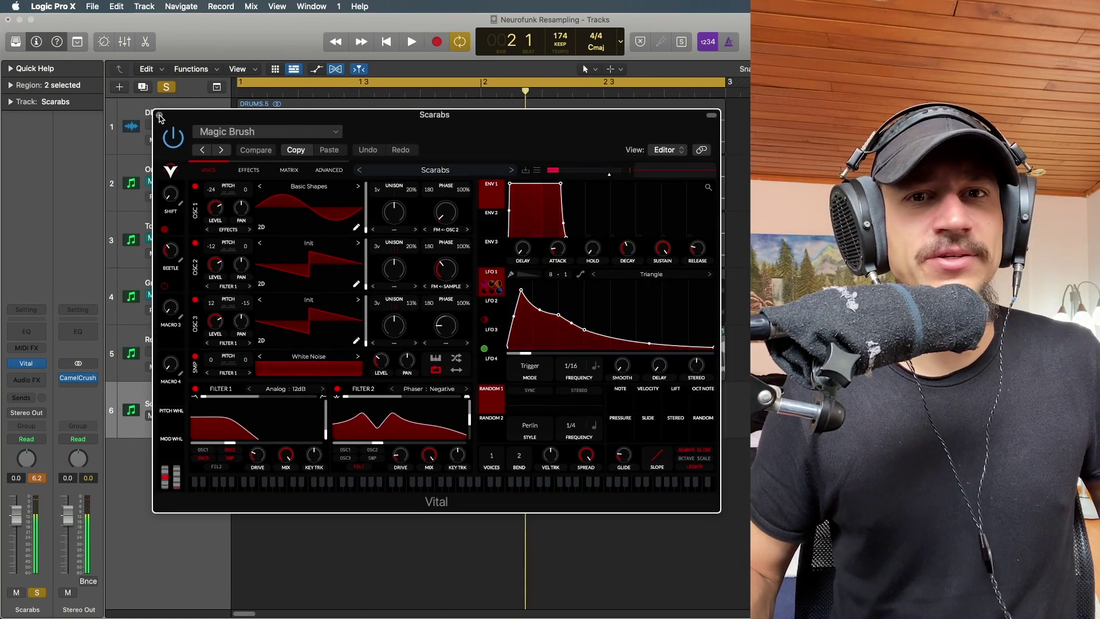
{"action": "left_click", "coordinate": [160, 116]}
Highlight the Scarabs note spans in the first beat and from 1 4 to 2 2, and audition the soloed track
{"action": "left_click", "coordinate": [296, 378]}
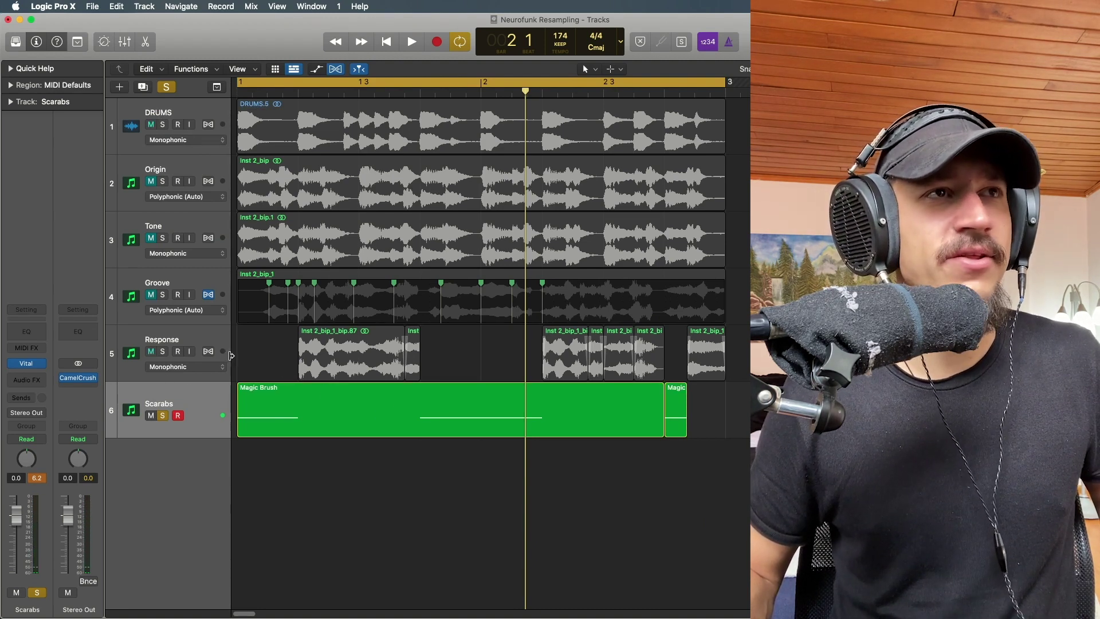
{"action": "left_click", "coordinate": [285, 408]}
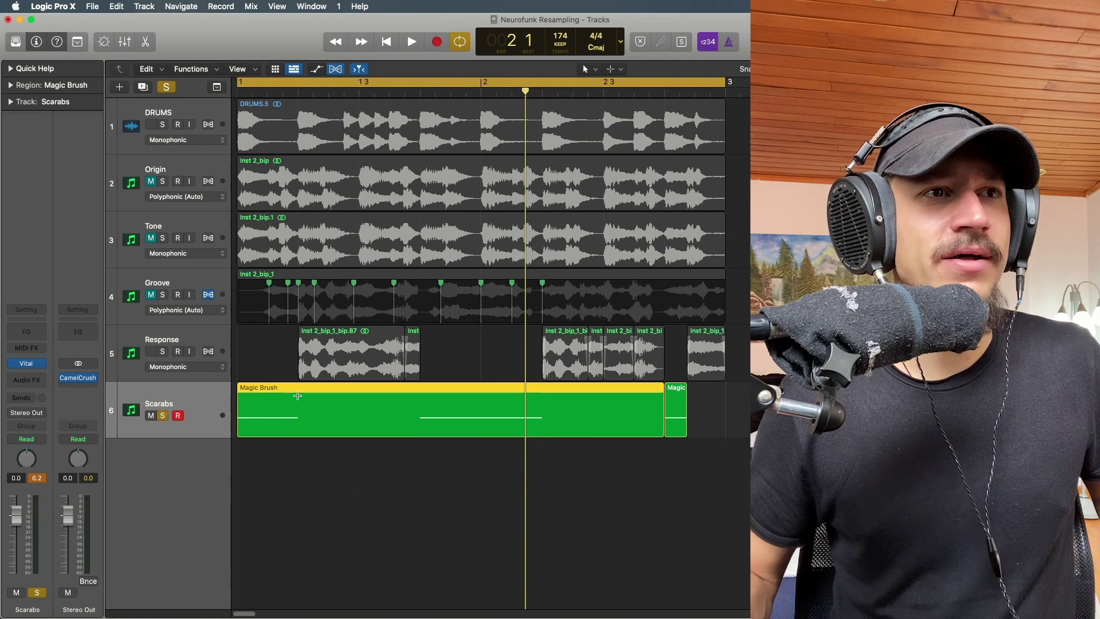
{"action": "left_click_drag", "start_coordinate": [297, 395], "coordinate": [237, 396]}
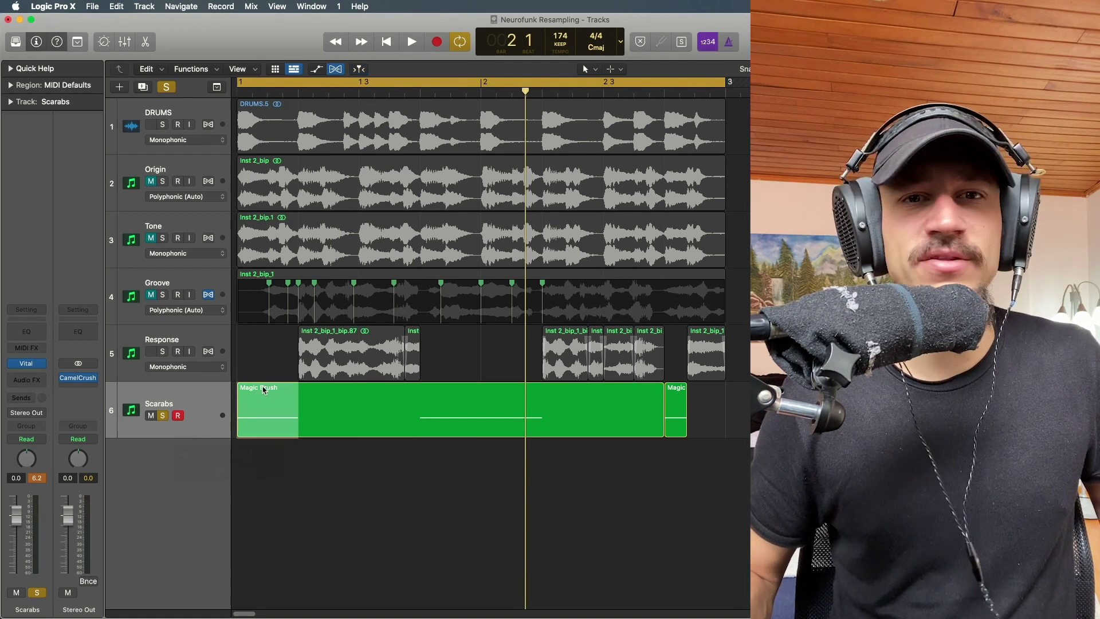
{"action": "left_click", "coordinate": [313, 340]}
{"action": "left_click", "coordinate": [429, 368]}
{"action": "left_click", "coordinate": [420, 92]}
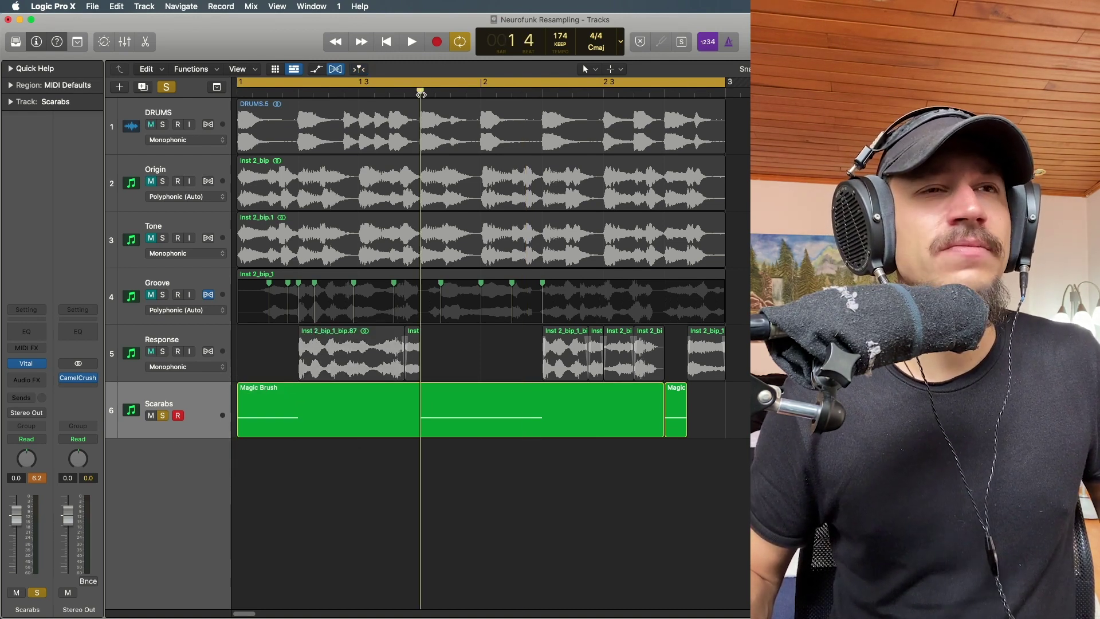
{"action": "left_click_drag", "start_coordinate": [422, 410], "coordinate": [544, 412]}
{"action": "left_click", "coordinate": [275, 409]}
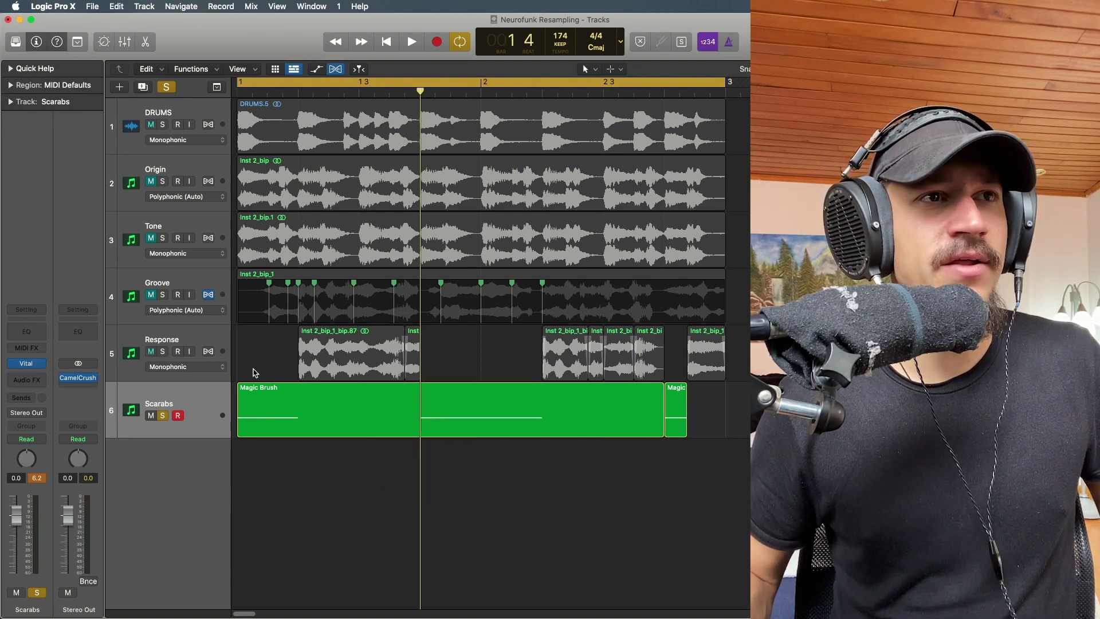
{"action": "key", "text": "space"}
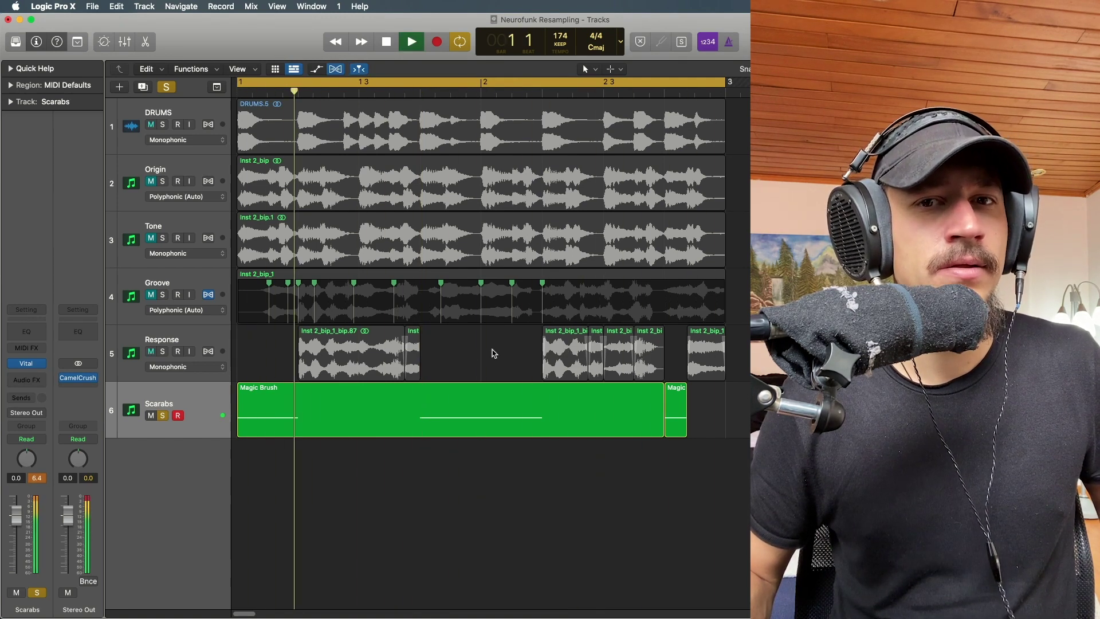
{"action": "key", "text": "space"}
Solo the Response track alongside Scarabs, highlight the Groove span from beat 1 2 to 1 4, and audition both soloed tracks
{"action": "left_click", "coordinate": [163, 351]}
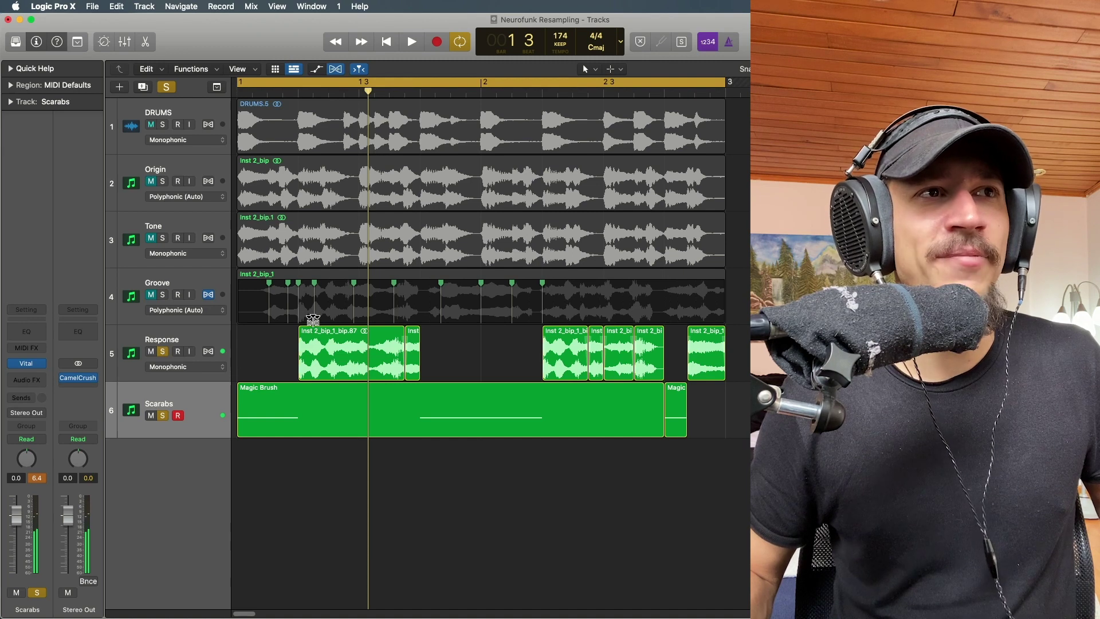
{"action": "left_click_drag", "start_coordinate": [298, 309], "coordinate": [421, 285]}
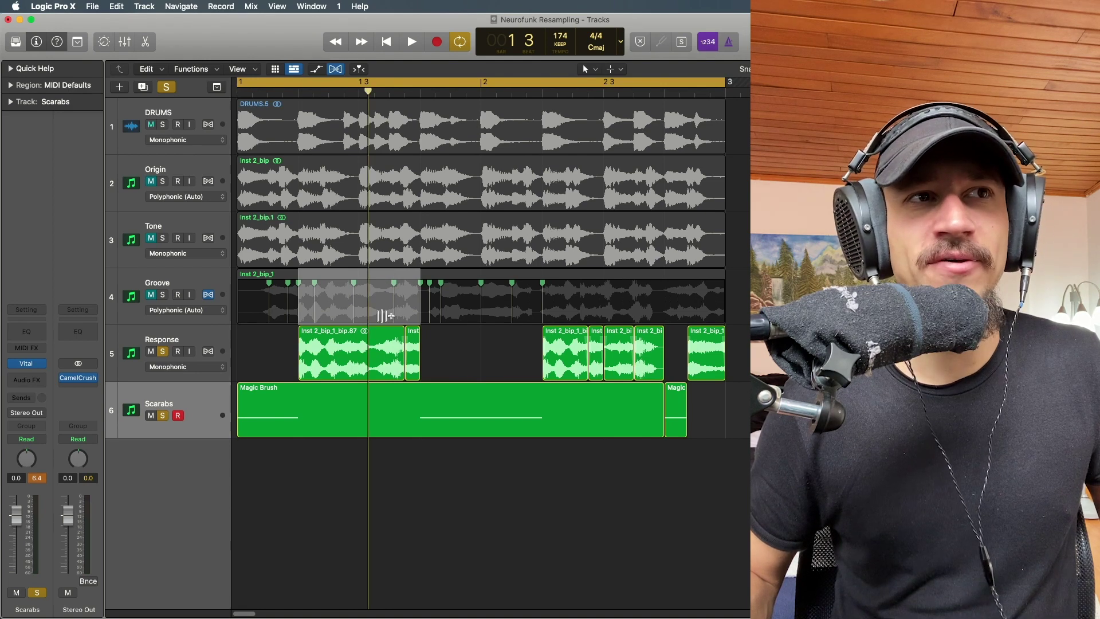
{"action": "left_click", "coordinate": [426, 367]}
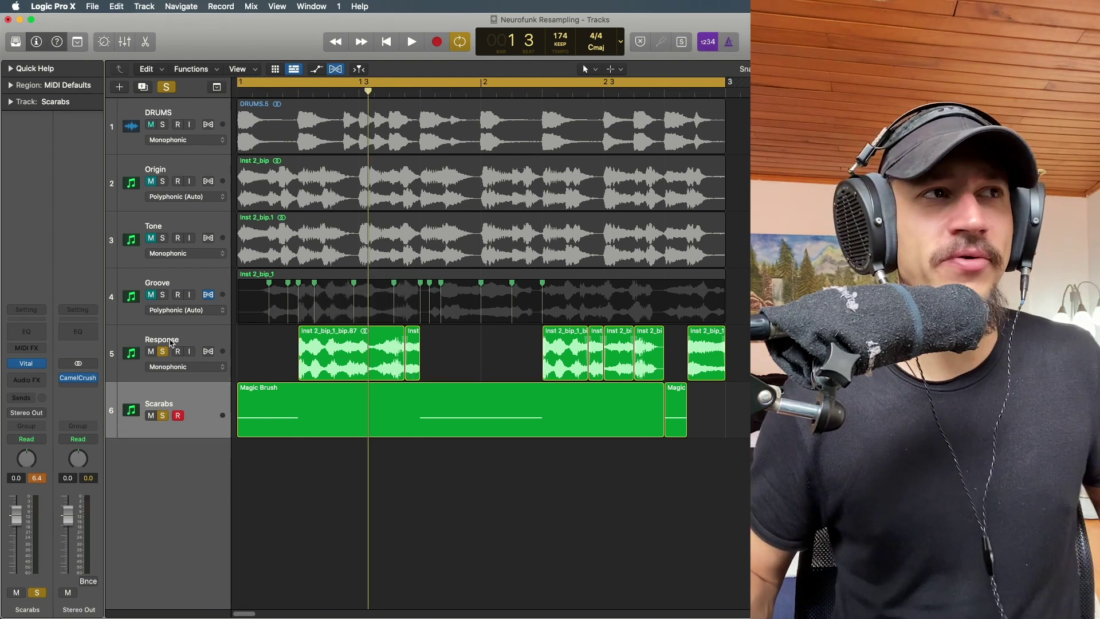
{"action": "key", "text": "space"}
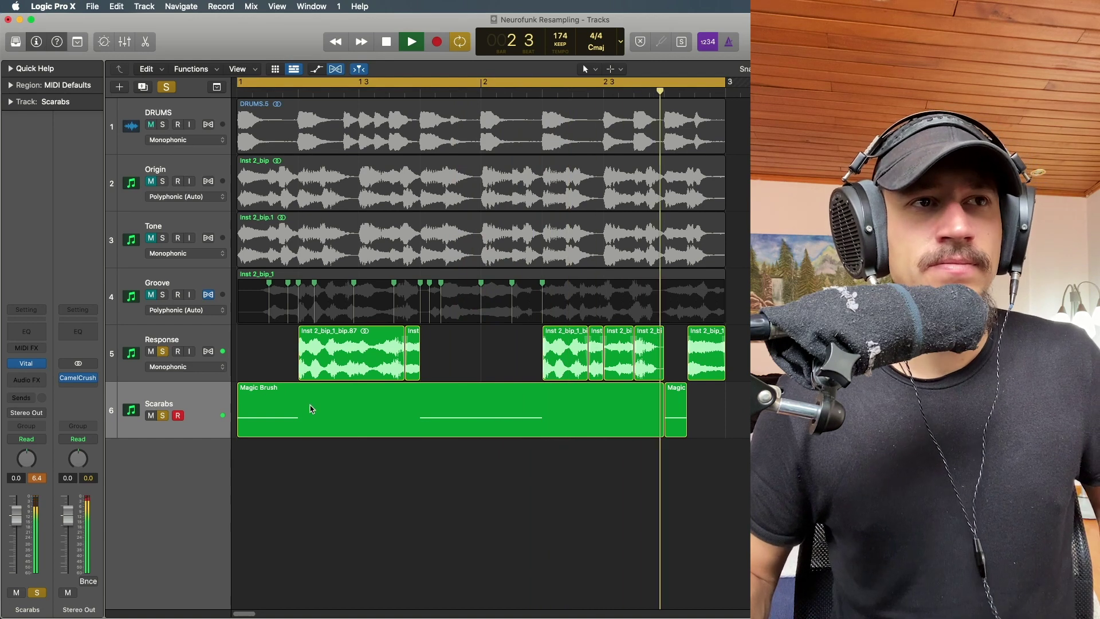
{"action": "key", "text": "space"}
Cut a short gap out of the first Response region just after beat 1 3 and audition it with Scarabs
{"action": "left_click_drag", "start_coordinate": [354, 379], "coordinate": [385, 371]}
{"action": "key", "text": "Delete"}
{"action": "left_click", "coordinate": [379, 371]}
{"action": "key", "text": "space"}
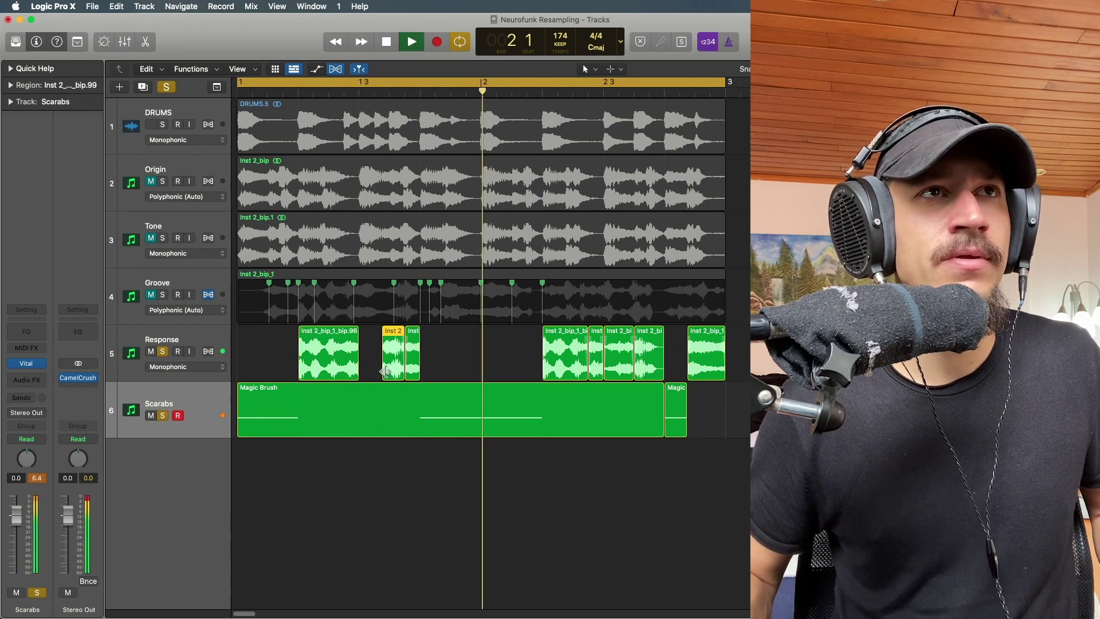
{"action": "key", "text": "space"}
Take the Response and Scarabs tracks out of solo, deselect the regions and audition the phrase with the drums
{"action": "left_click", "coordinate": [162, 351]}
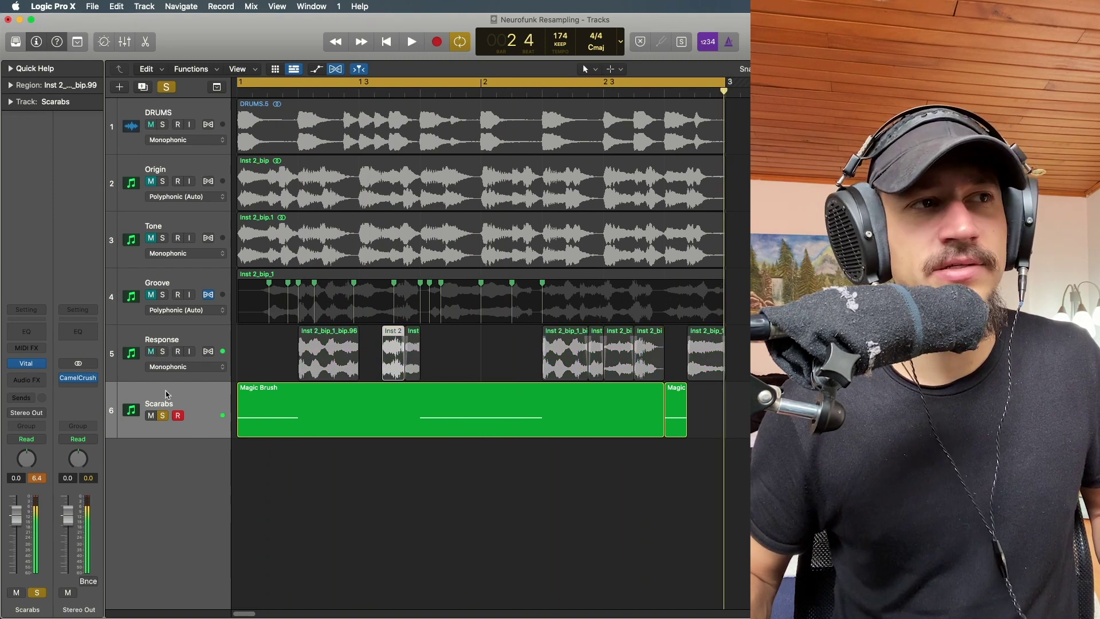
{"action": "left_click", "coordinate": [165, 415]}
{"action": "left_click", "coordinate": [314, 473]}
{"action": "key", "text": "space"}
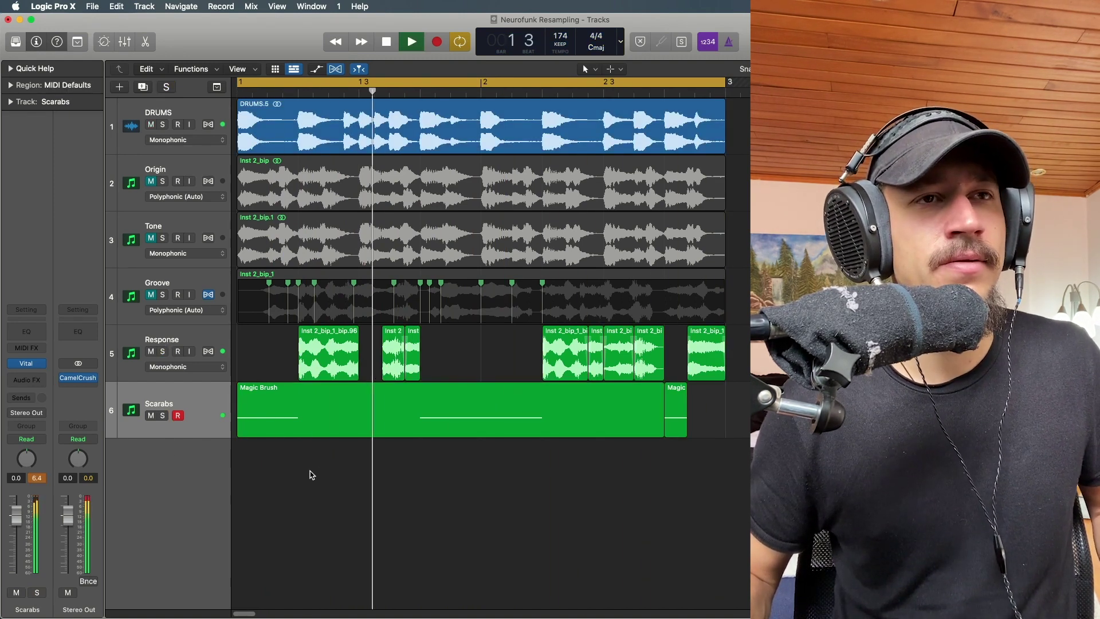
{"action": "key", "text": "space"}
Close the gap in the first Response phrase by extending the region back over the removed section
{"action": "left_click_drag", "start_coordinate": [358, 368], "coordinate": [403, 373]}
{"action": "mouse_move", "coordinate": [299, 373]}
{"action": "left_mouse_down"}
{"action": "mouse_move", "coordinate": [285, 375]}
{"action": "mouse_move", "coordinate": [299, 375]}
{"action": "left_mouse_up"}
{"action": "left_click", "coordinate": [364, 494]}
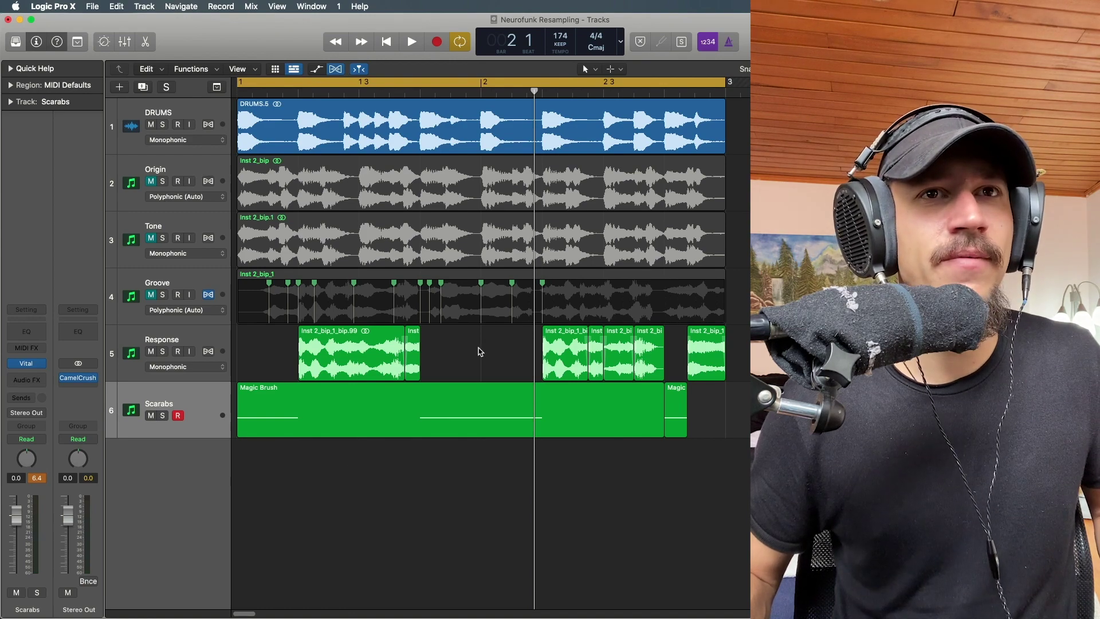
Audition the combined drums, Response and Scarabs phrase twice, selecting the last Response region between playbacks
{"action": "key", "text": "super+Left"}
{"action": "key", "text": "super+Down"}
{"action": "key", "text": "space"}
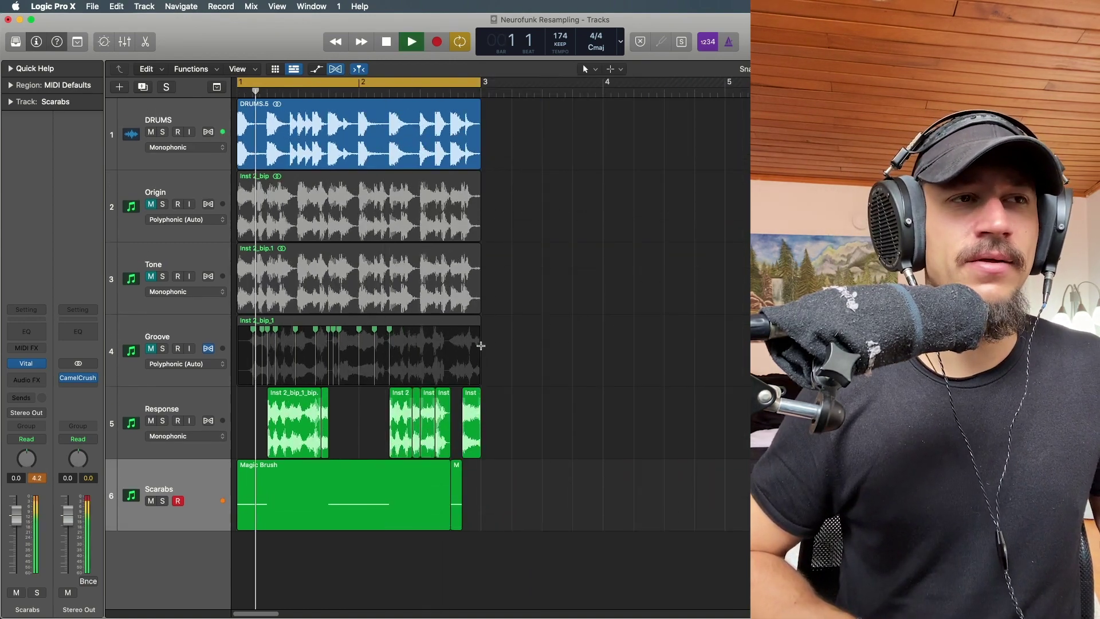
{"action": "key", "text": "super+Right"}
{"action": "key", "text": "super+Up"}
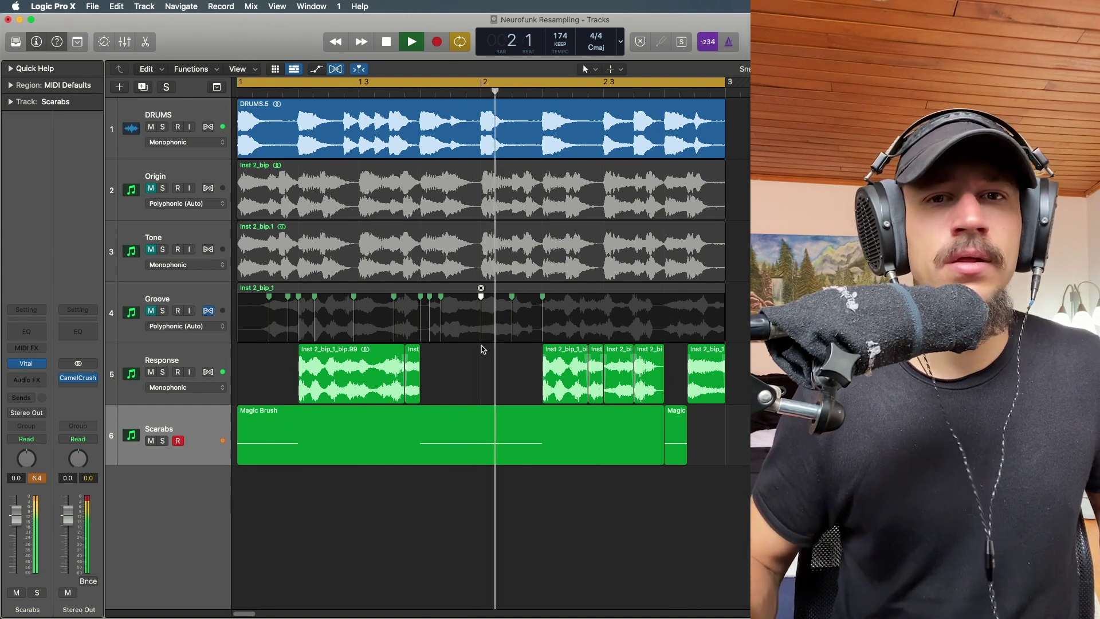
{"action": "key", "text": "space"}
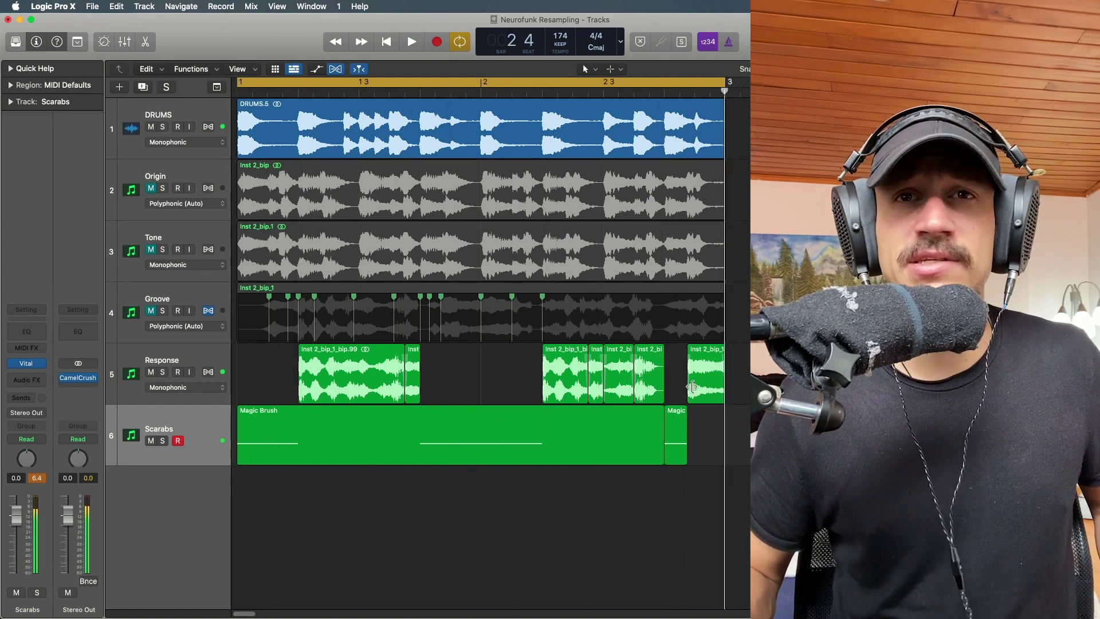
{"action": "left_click", "coordinate": [712, 370]}
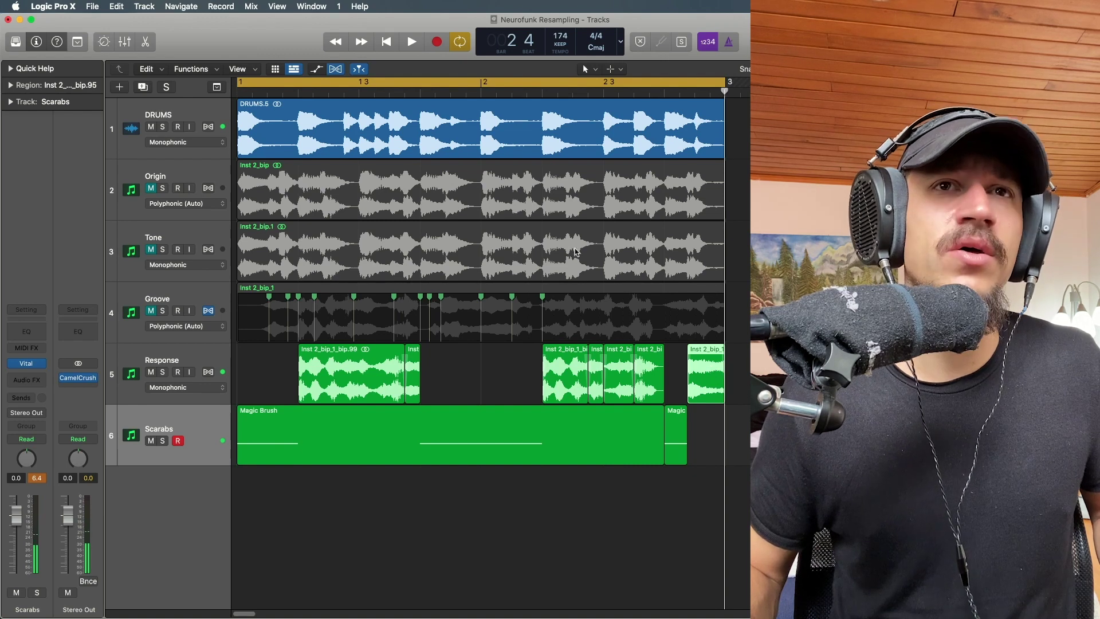
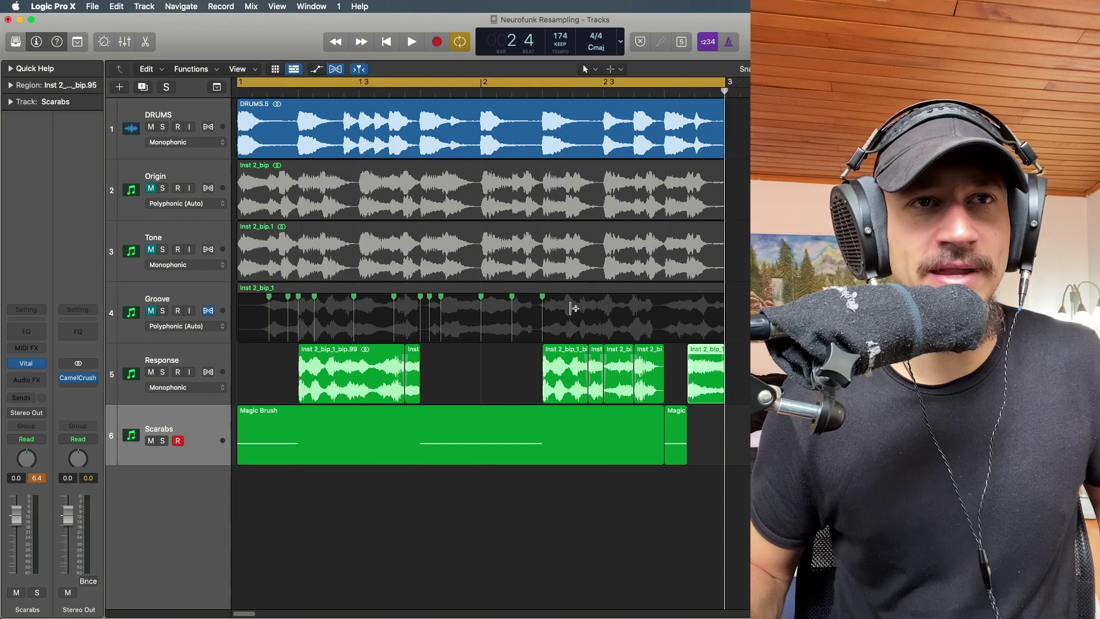
{"action": "key", "text": "space"}
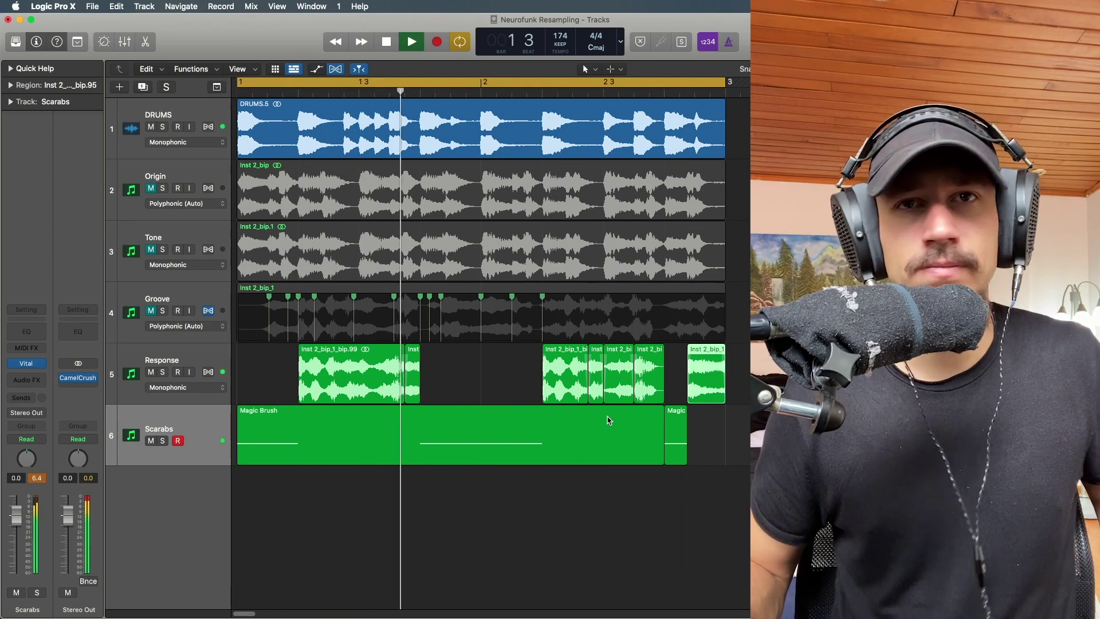
{"action": "key", "text": "space"}
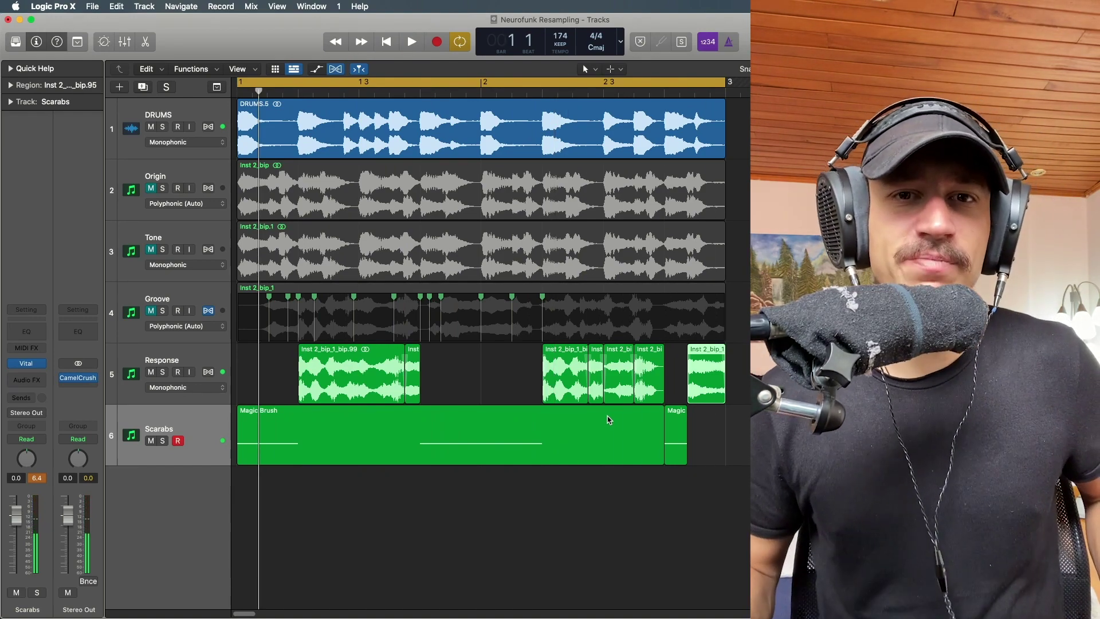
Select all Response and Scarabs regions and bounce them in place to a new audio track
{"action": "left_click_drag", "start_coordinate": [737, 437], "coordinate": [276, 374]}
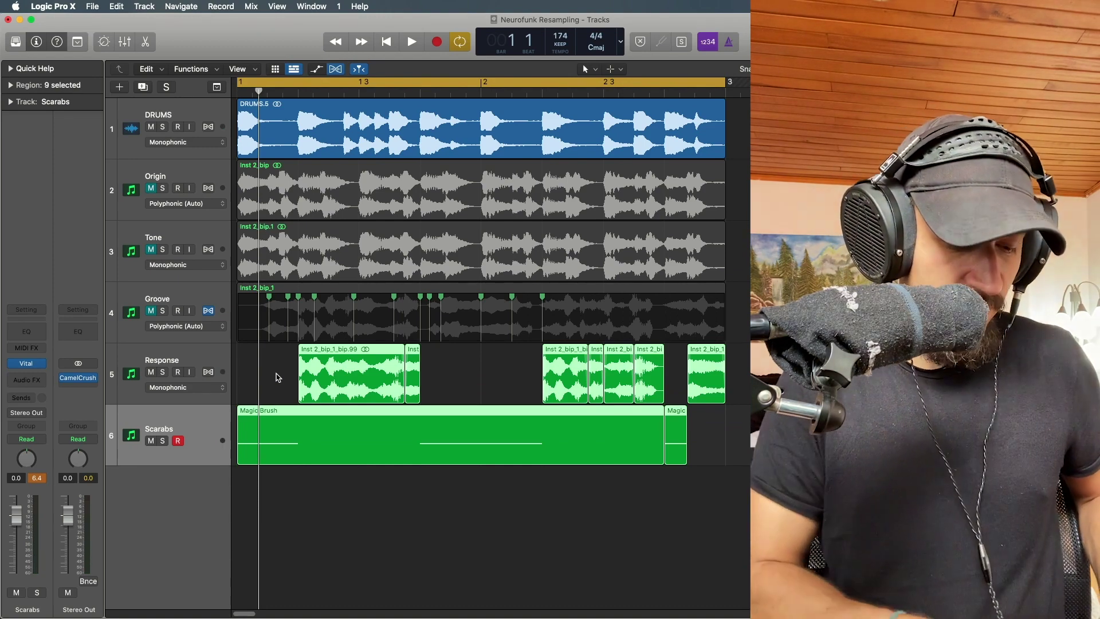
{"action": "key", "text": "ctrl+b"}
{"action": "key", "text": "Return"}
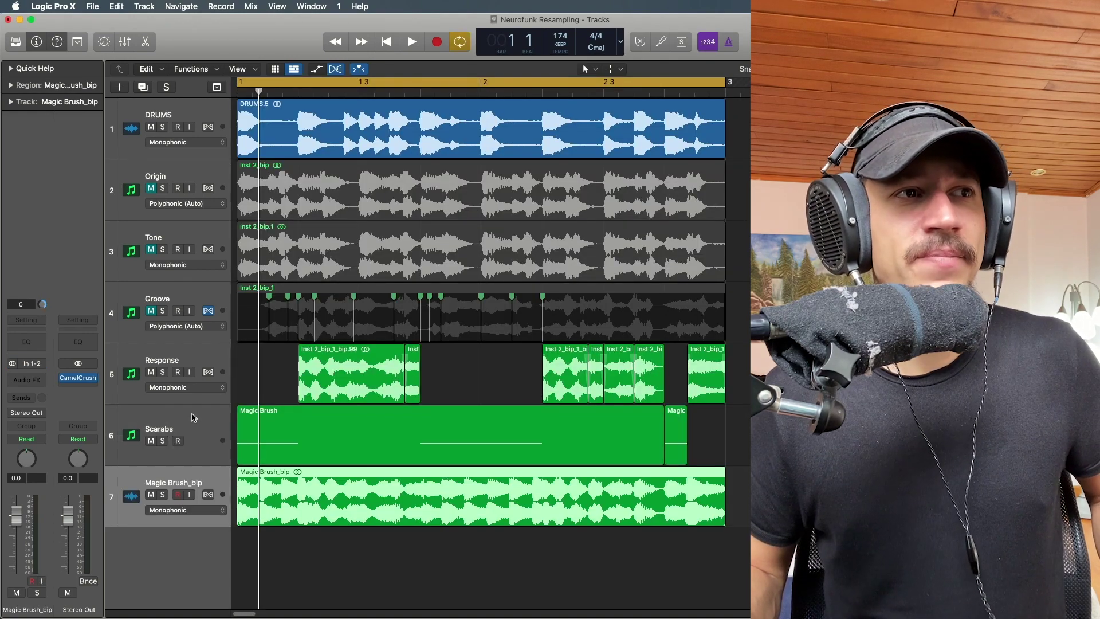
Delete the original Scarabs and Response tracks together with their regions, keeping the bounced track
{"action": "left_click", "coordinate": [192, 416]}
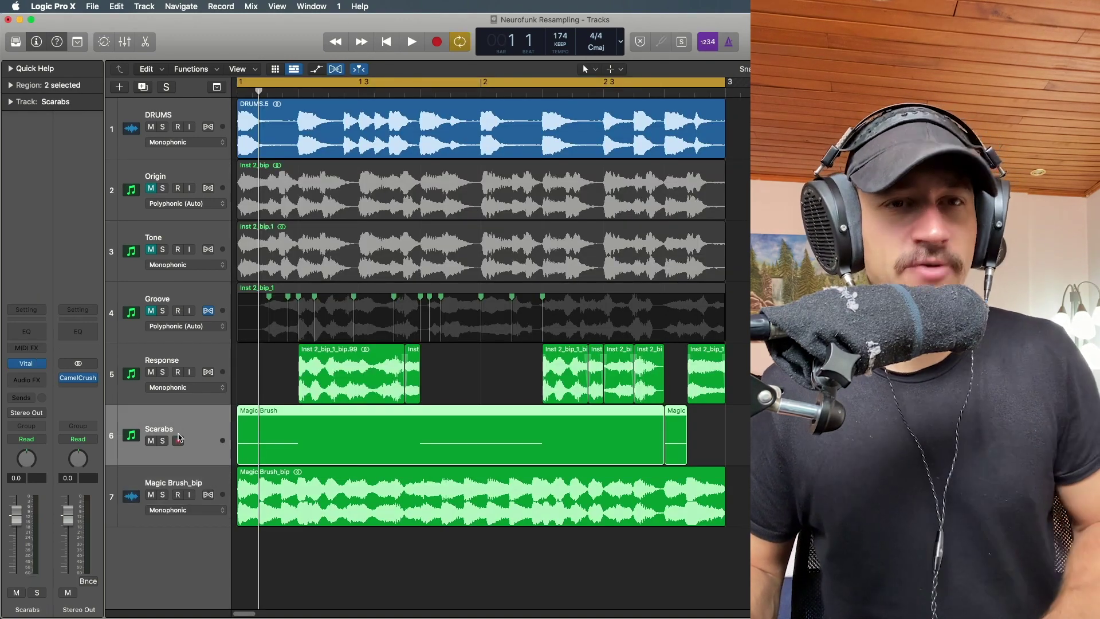
{"action": "key", "text": "super+BackSpace"}
{"action": "key", "text": "Up"}
{"action": "key", "text": "Delete"}
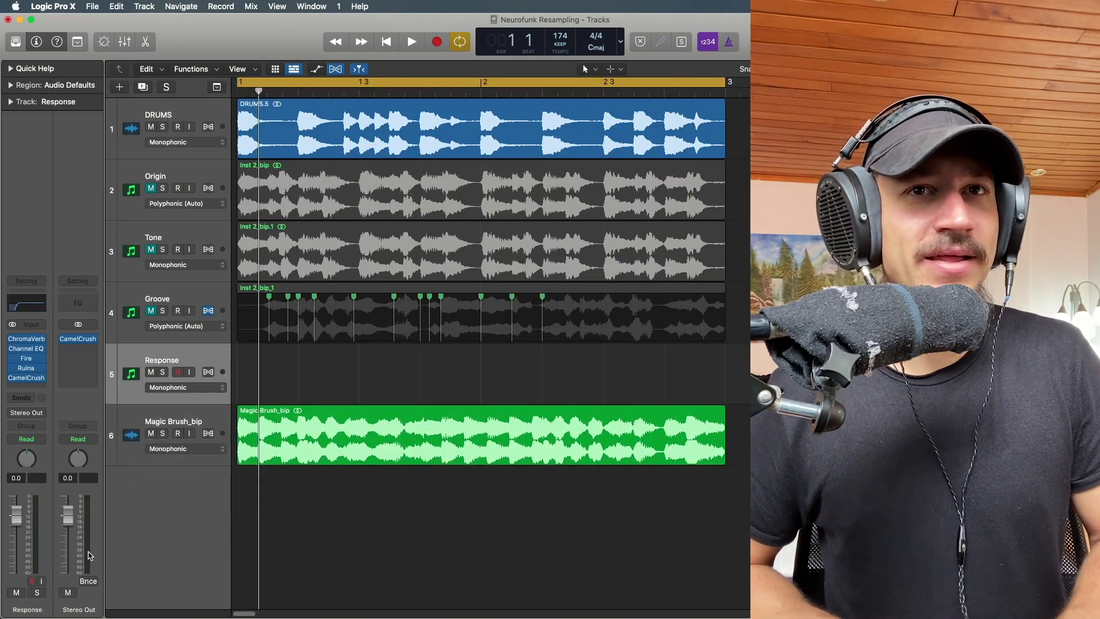
{"action": "key", "text": "super+BackSpace"}
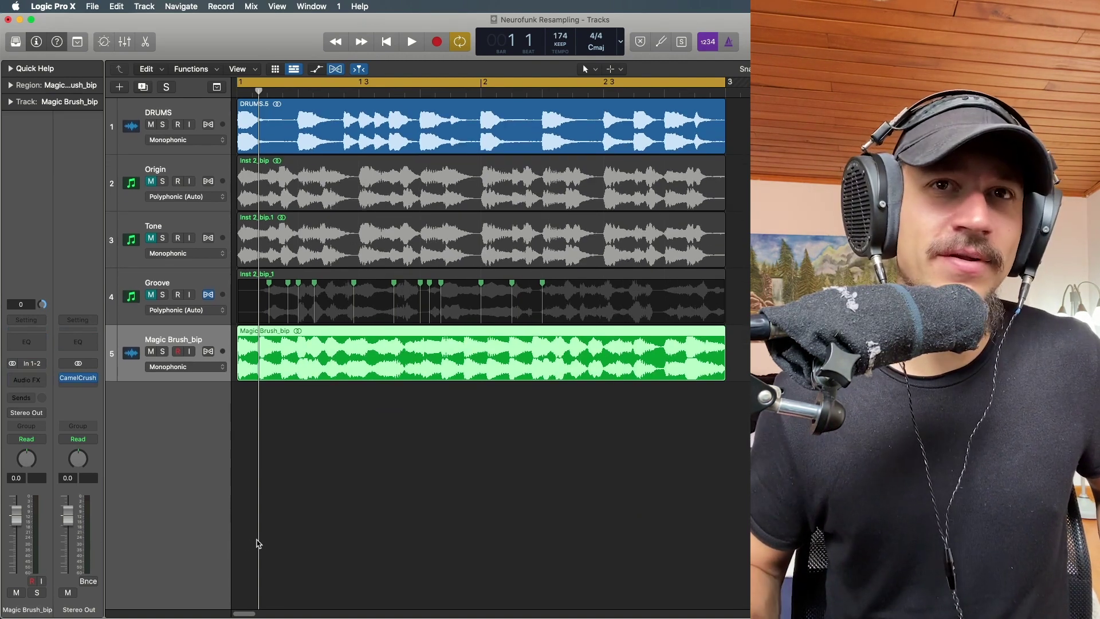
{"action": "left_click", "coordinate": [470, 508]}
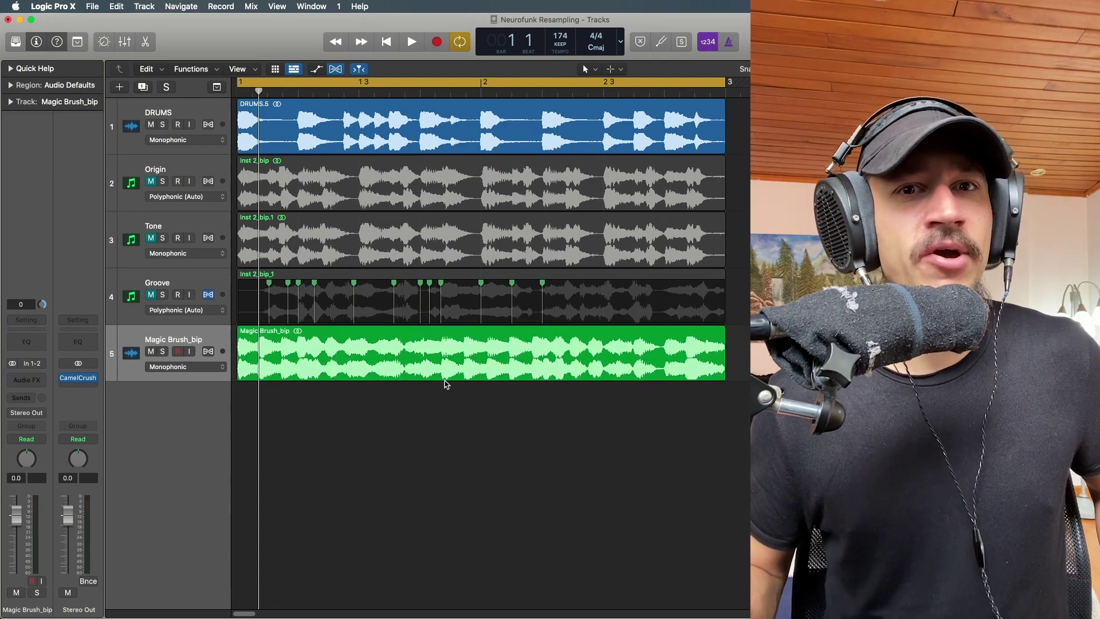
{"action": "left_click", "coordinate": [444, 375]}
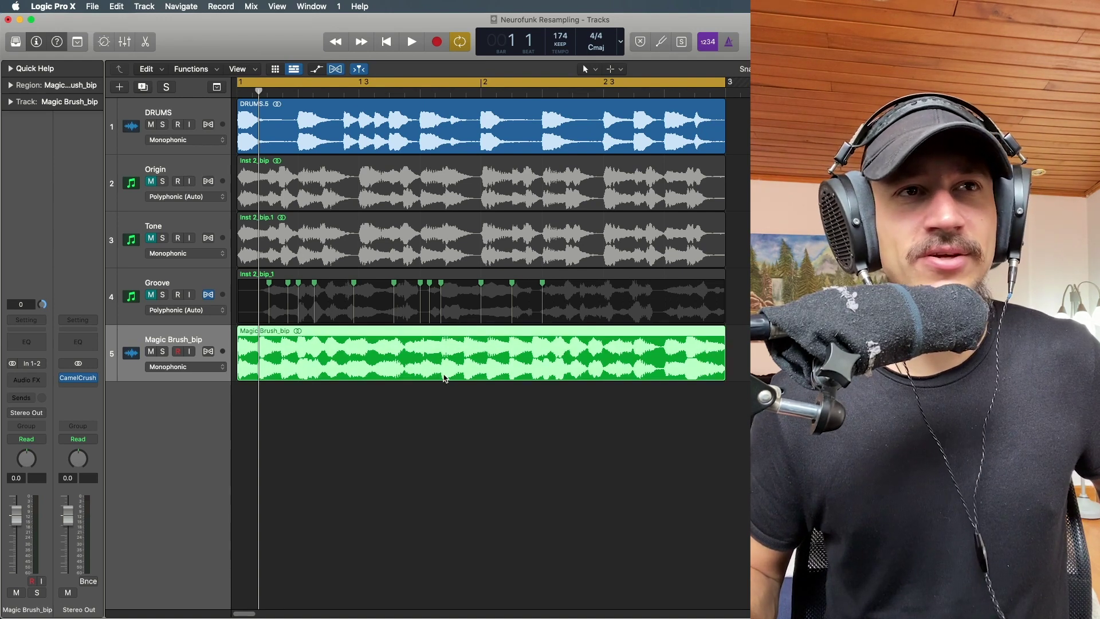
{"action": "left_click", "coordinate": [447, 450]}
{"action": "left_click", "coordinate": [435, 362]}
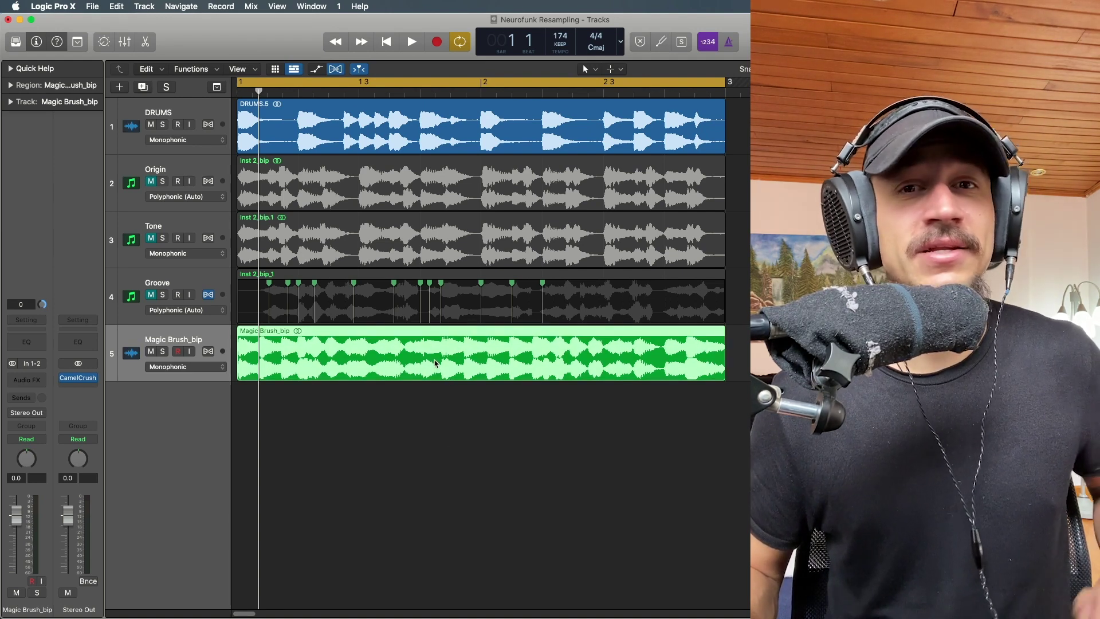
{"action": "left_click", "coordinate": [448, 414]}
{"action": "left_click", "coordinate": [435, 378]}
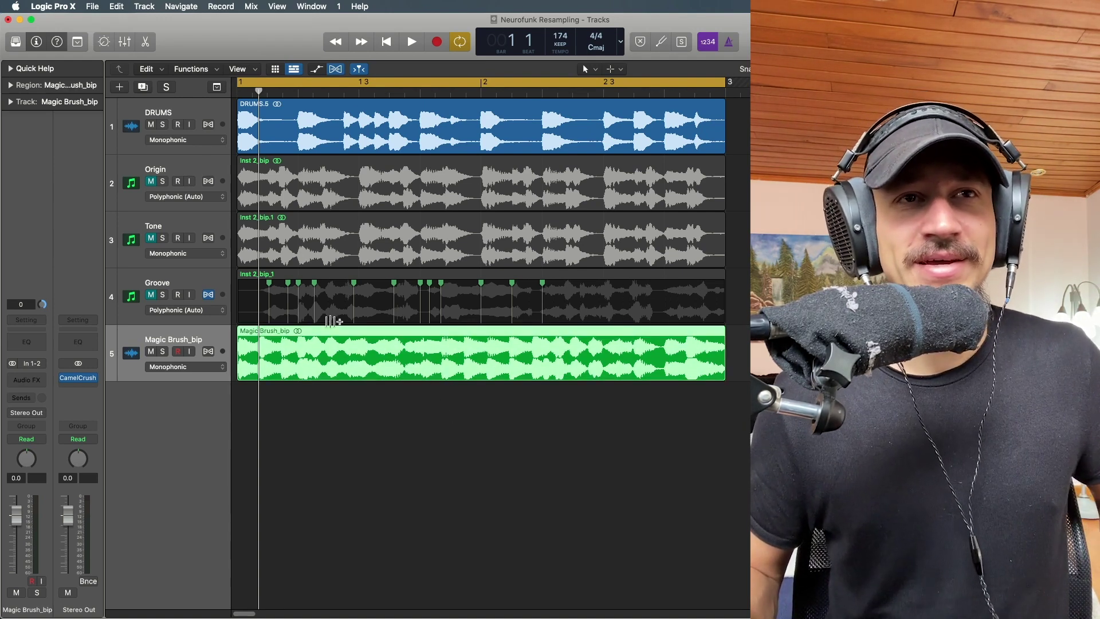
Select the Origin, Tone and Groove tracks and delete the regions on them
{"action": "left_click", "coordinate": [170, 282]}
{"action": "left_click", "coordinate": [194, 173], "text": "shift"}
{"action": "key", "text": "super+BackSpace"}
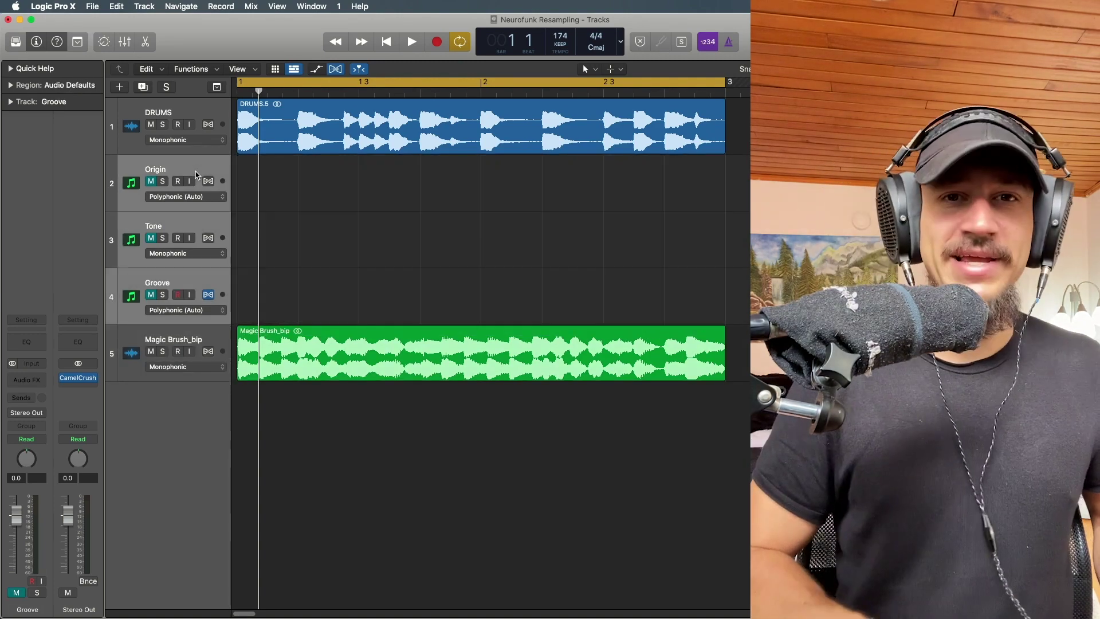
Delete the emptied Origin, Tone and Groove tracks and return the playhead to the start of the project
{"action": "key", "text": "super+Down"}
{"action": "key", "text": "super+Left"}
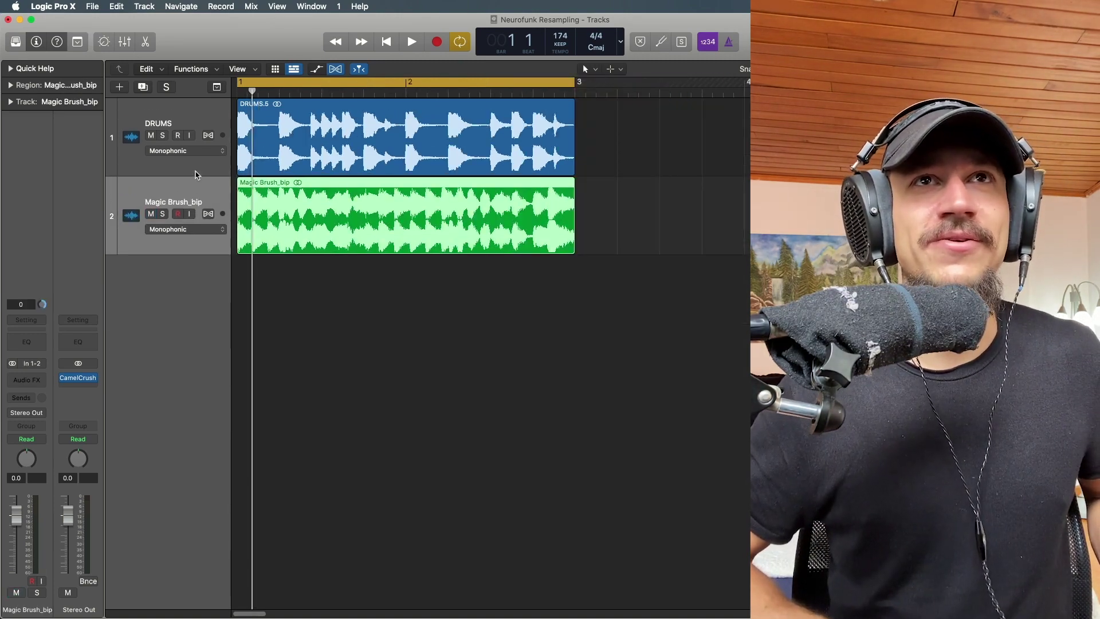
{"action": "key", "text": "super+Down"}
{"action": "key", "text": "Return"}
{"action": "key", "text": "super+Down"}
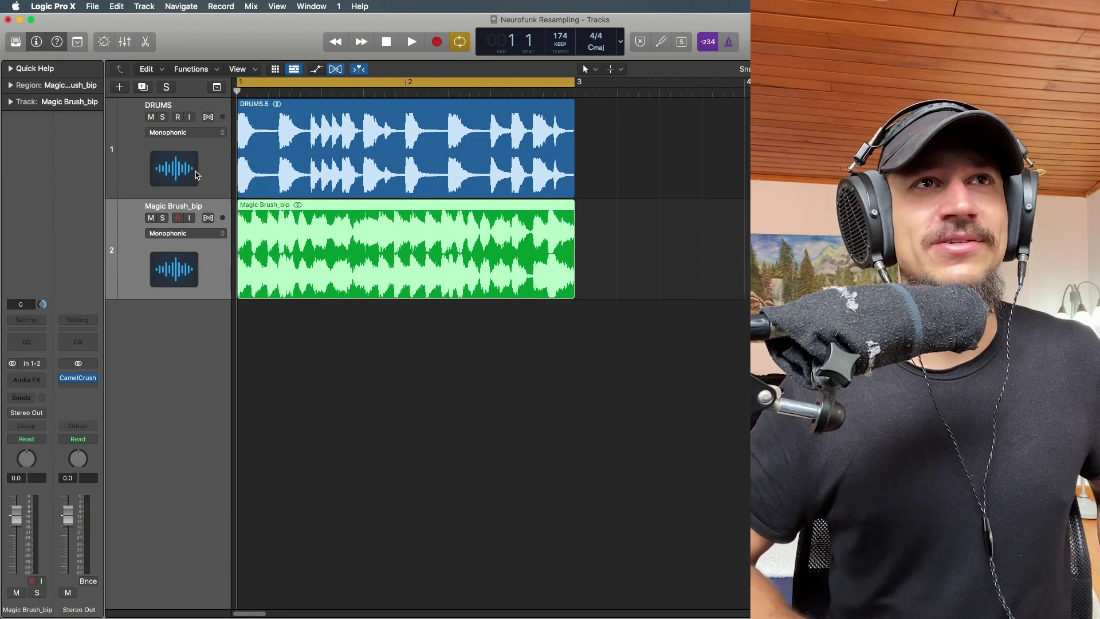
Audition the bounced Magic Brush bass together with the drums from bar 1
{"action": "key", "text": "super+Right"}
{"action": "key", "text": "super+Left"}
{"action": "key", "text": "space"}
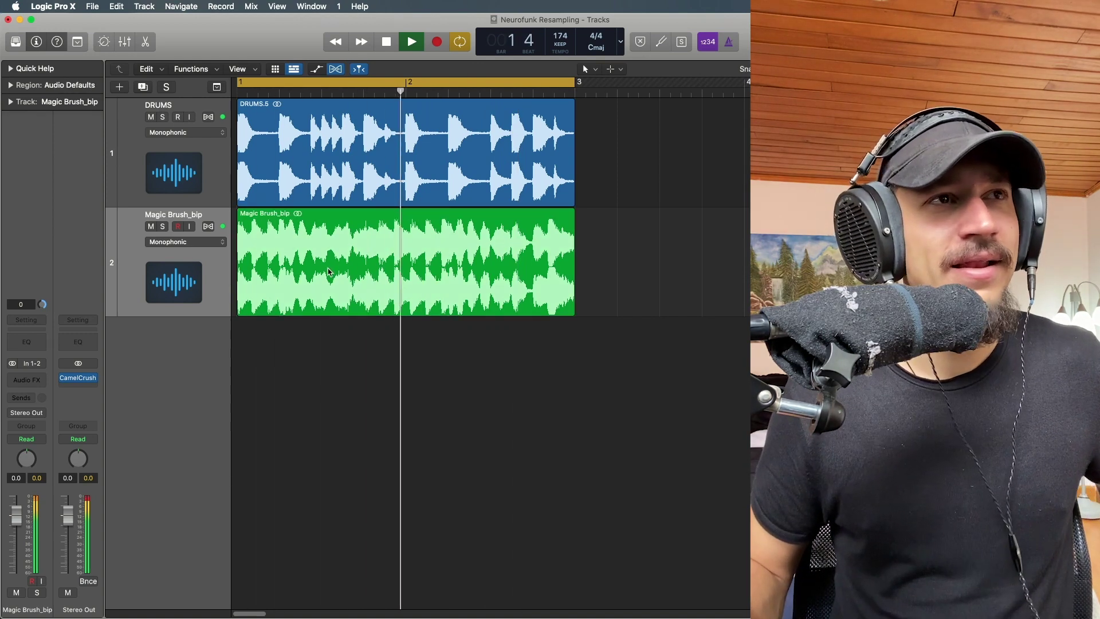
{"action": "key", "text": "space"}
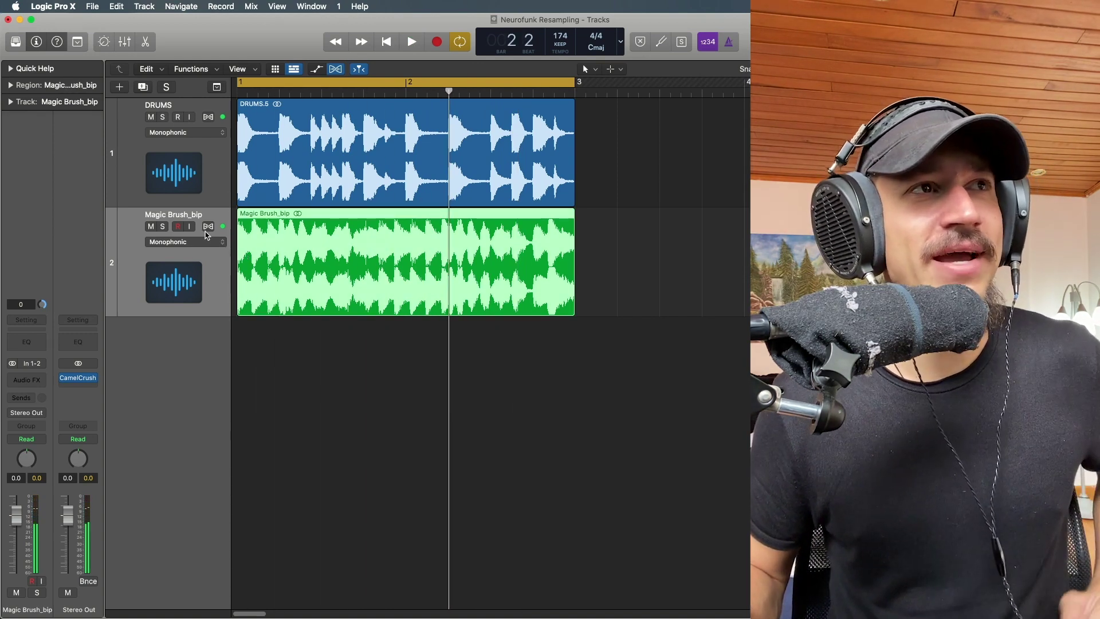
Enable Flex in Polyphonic (Auto) mode on the Magic Brush_bip track and move the playhead back to bar 1
{"action": "left_click", "coordinate": [208, 227]}
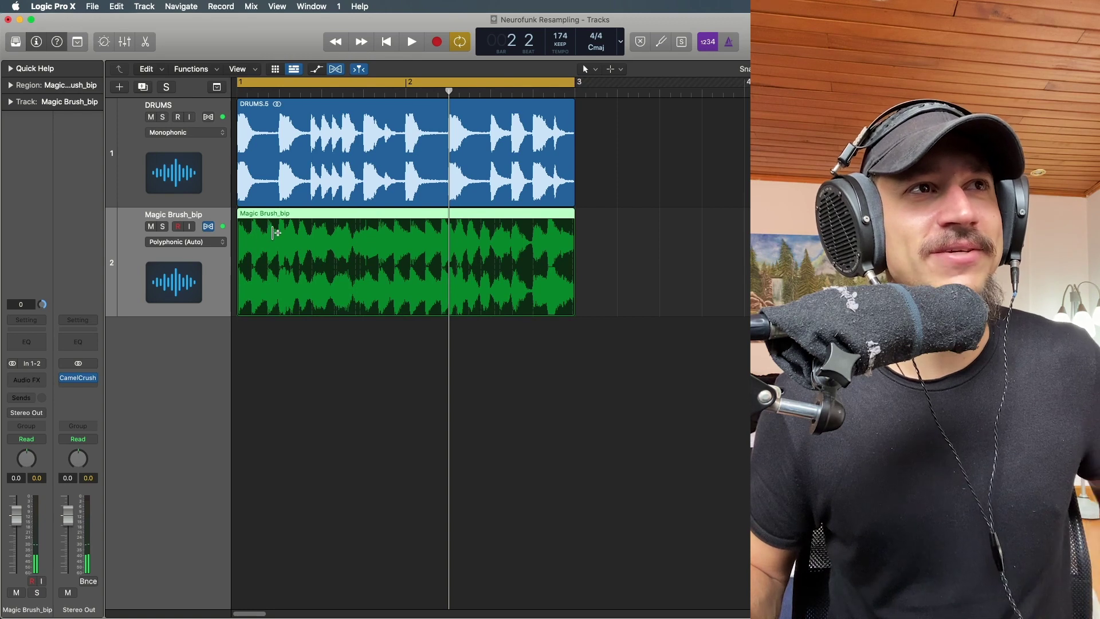
{"action": "key", "text": "cmd+Right"}
{"action": "key", "text": "space"}
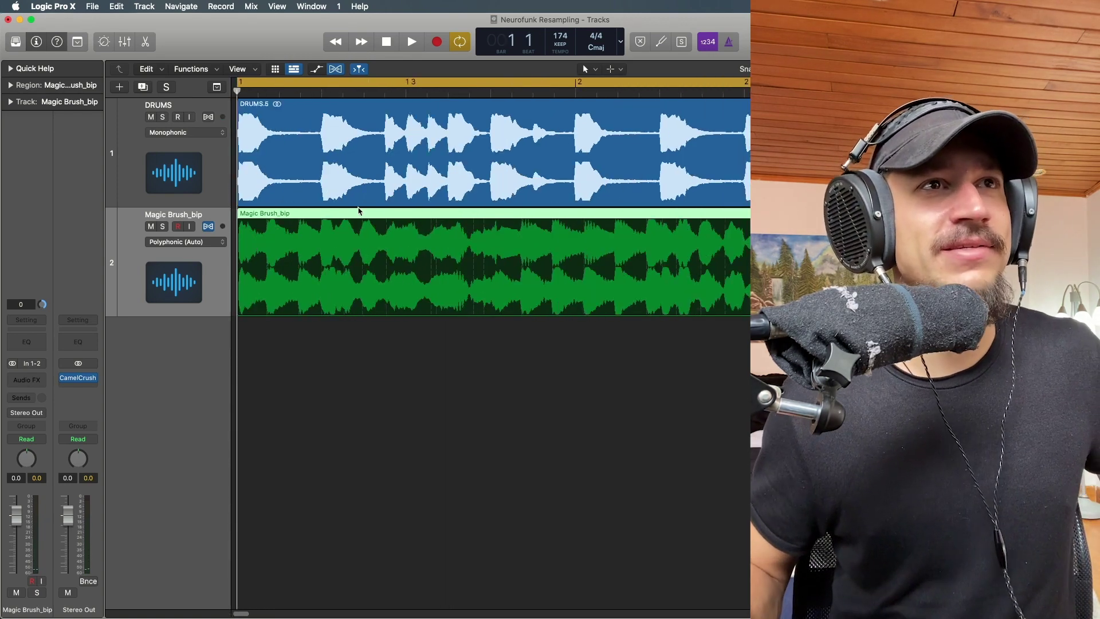
Try to stretch the opening of the bounced bass with a flex marker just past 1 3, audition it and undo the edit
{"action": "left_click", "coordinate": [416, 232]}
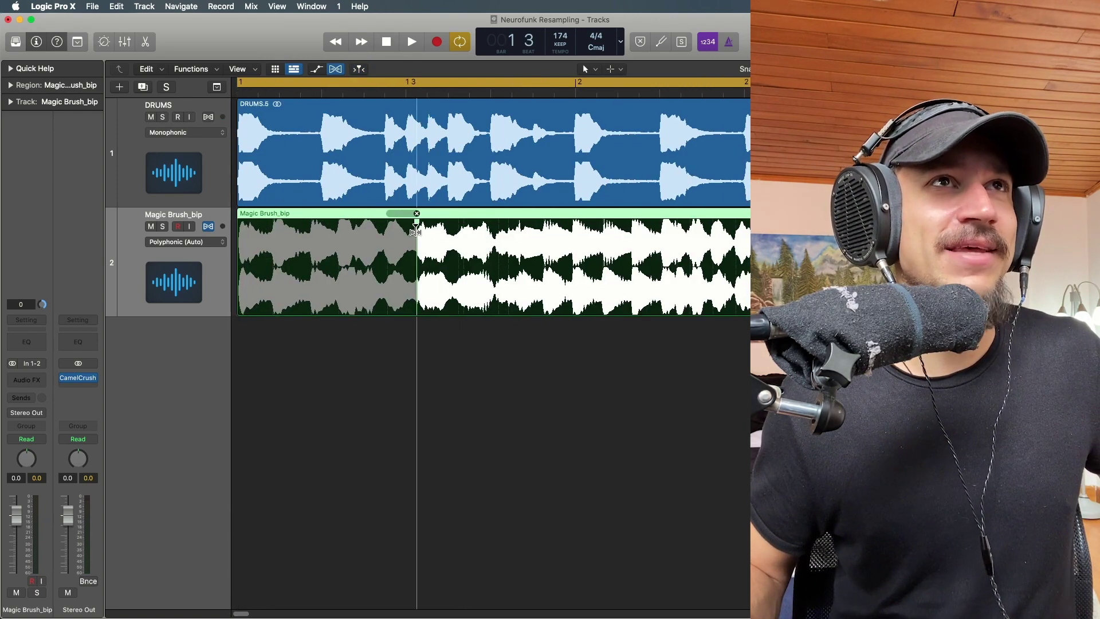
{"action": "left_click", "coordinate": [422, 232]}
{"action": "key", "text": "space"}
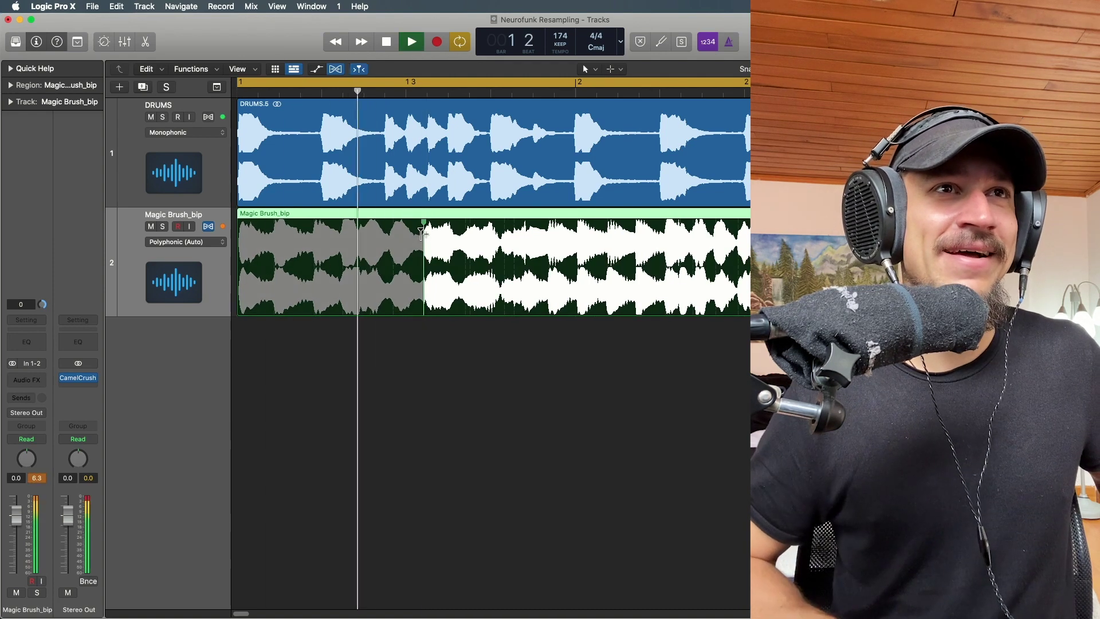
{"action": "key", "text": "super+Left"}
{"action": "key", "text": "space"}
{"action": "key", "text": "super+z"}
{"action": "key", "text": "space"}
{"action": "key", "text": "space"}
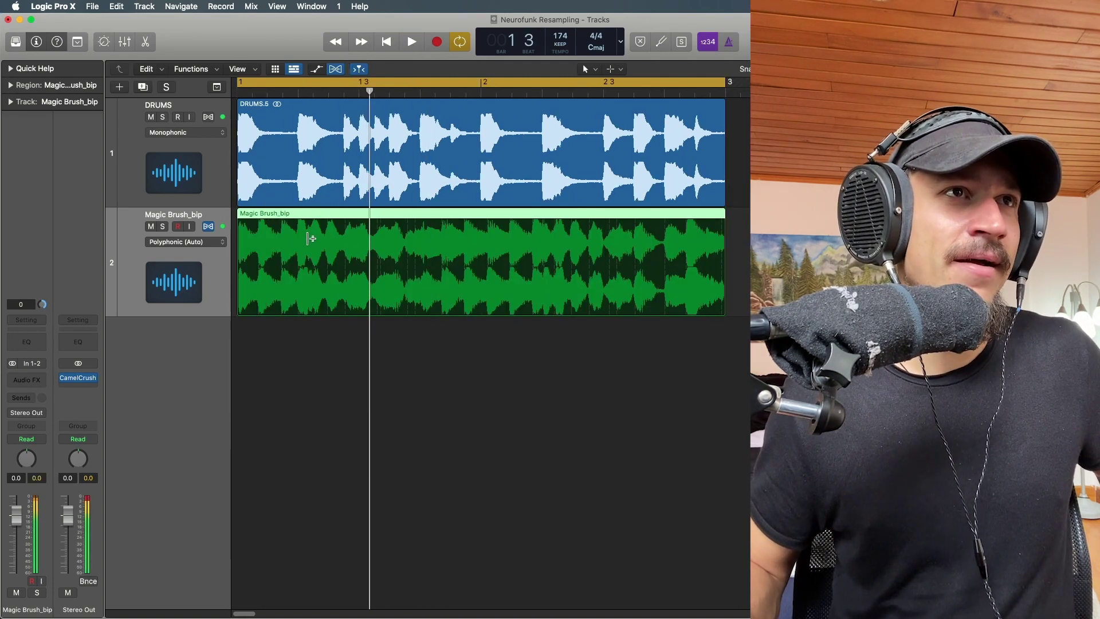
Add flex markers on the second and third drum hits of bar 1, stretch the later one to about 1 3, and audition it
{"action": "left_click", "coordinate": [298, 232]}
{"action": "left_click", "coordinate": [344, 230]}
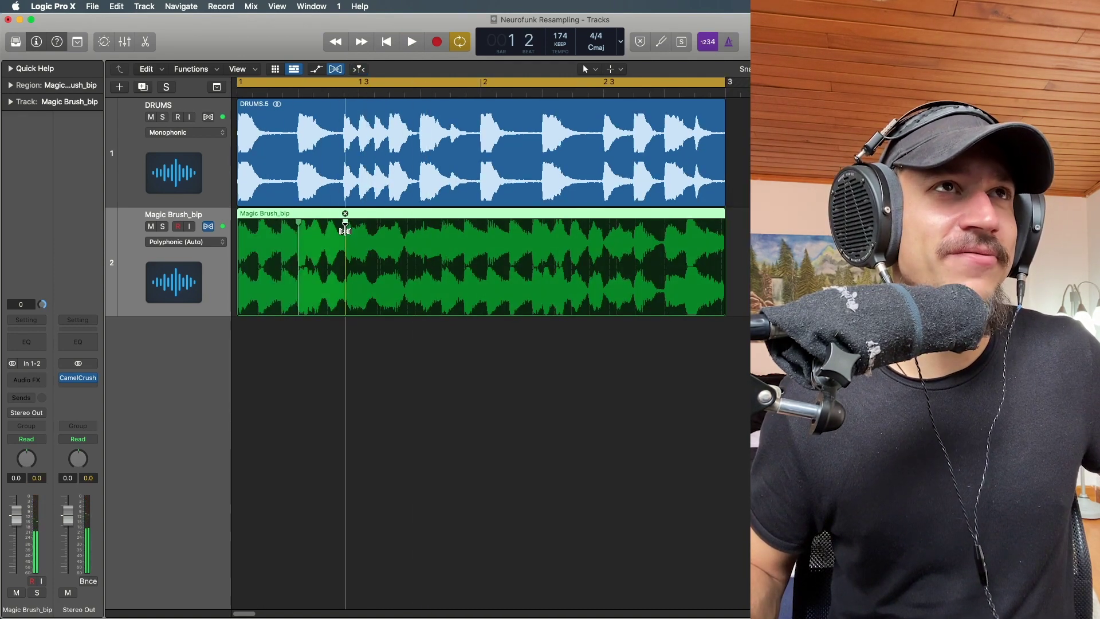
{"action": "left_click_drag", "start_coordinate": [345, 230], "coordinate": [362, 228]}
{"action": "key", "text": "space"}
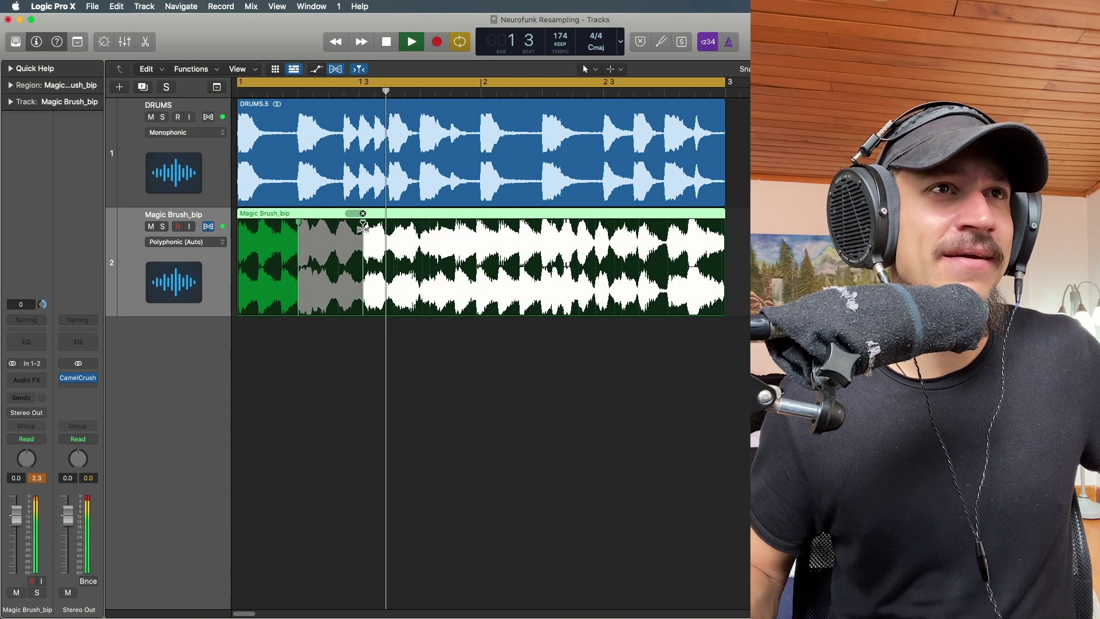
{"action": "key", "text": "space"}
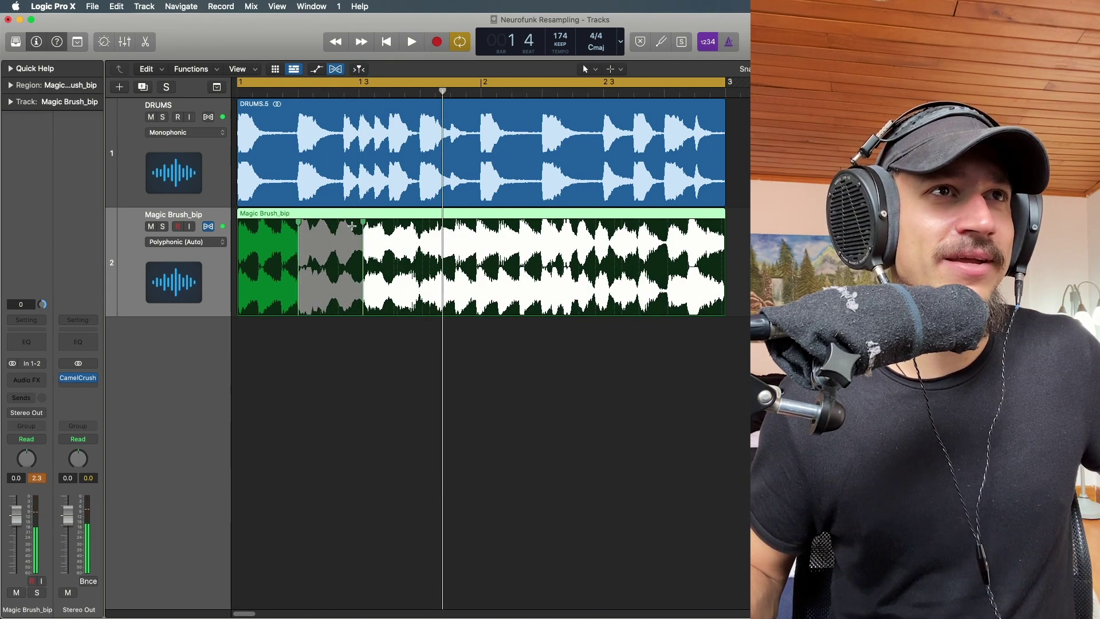
Stretch the bass further past 1 3, with two more flex markers behind it confining the warp, and play back the result
{"action": "mouse_move", "coordinate": [362, 227]}
{"action": "left_mouse_down"}
{"action": "mouse_move", "coordinate": [415, 225]}
{"action": "mouse_move", "coordinate": [379, 230]}
{"action": "left_mouse_up"}
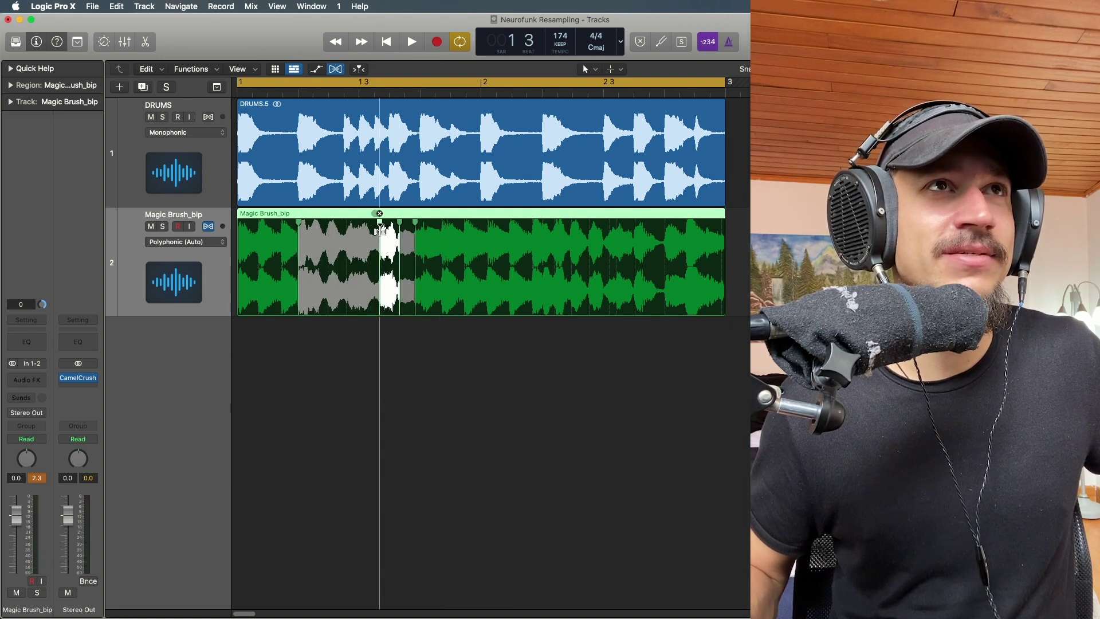
{"action": "left_click", "coordinate": [441, 286]}
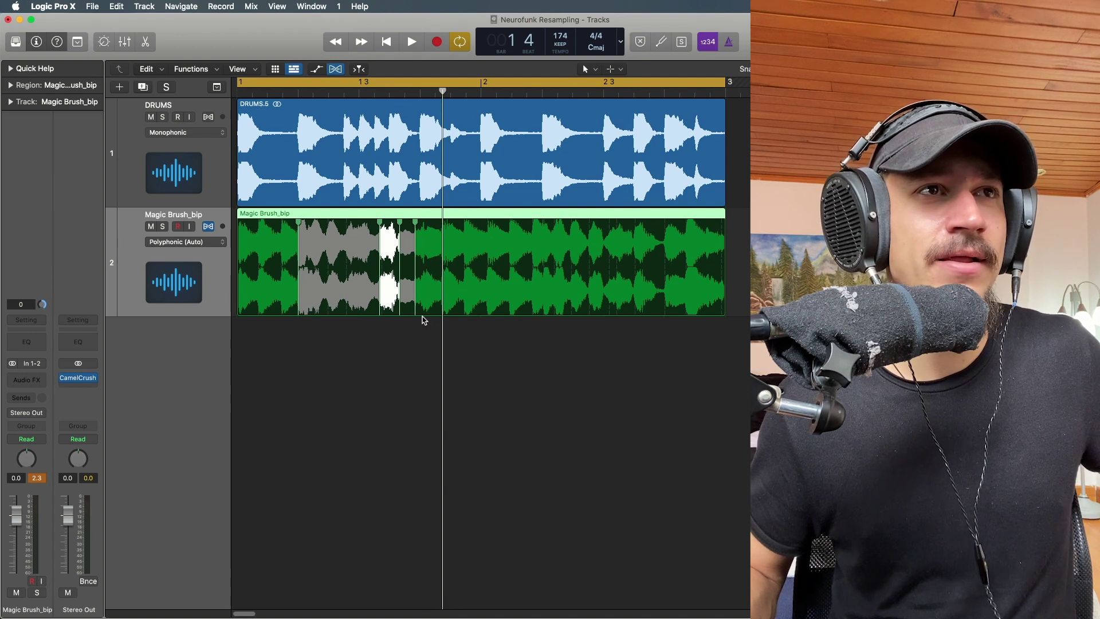
{"action": "key", "text": "space"}
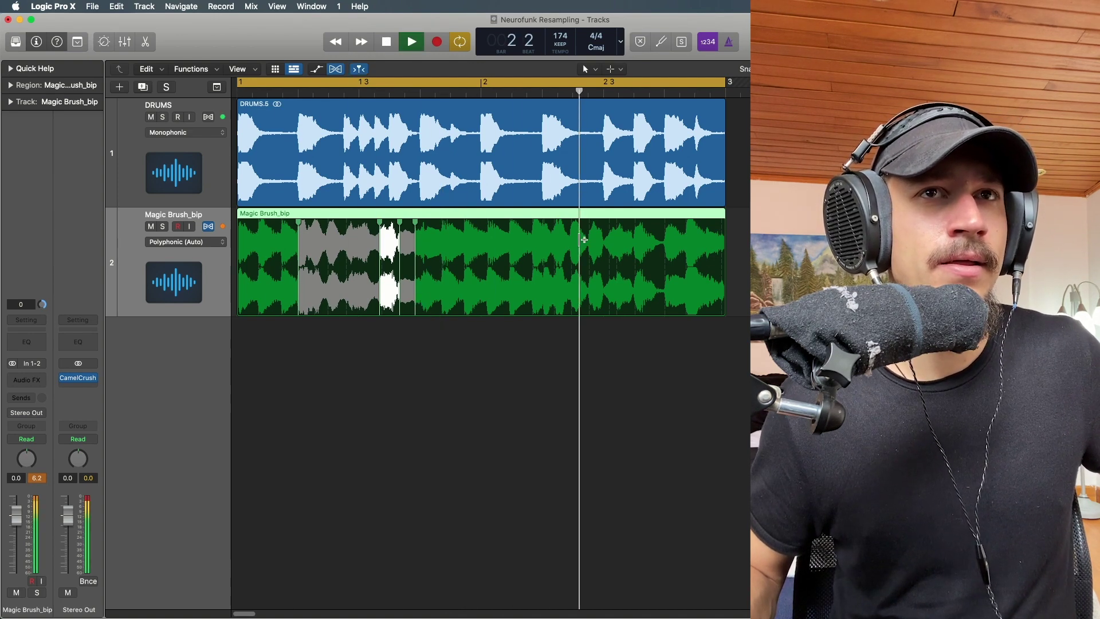
{"action": "key", "text": "space"}
Set the cycle range from 2 3 to bar 3 and audition that section
{"action": "left_click", "coordinate": [608, 85]}
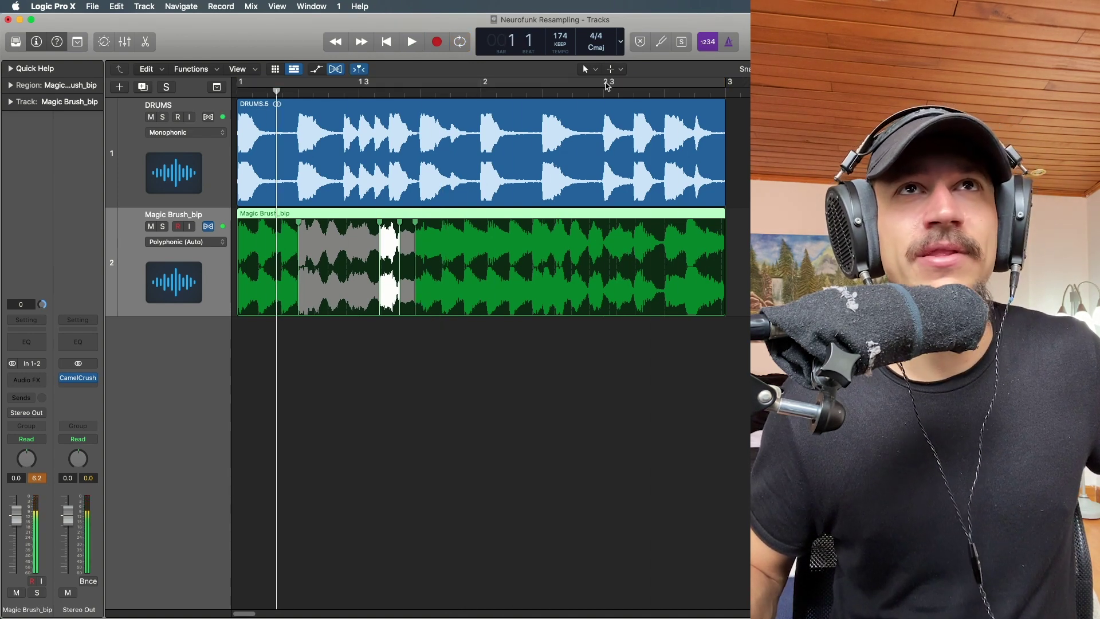
{"action": "left_click_drag", "start_coordinate": [608, 85], "coordinate": [725, 86]}
{"action": "key", "text": "space"}
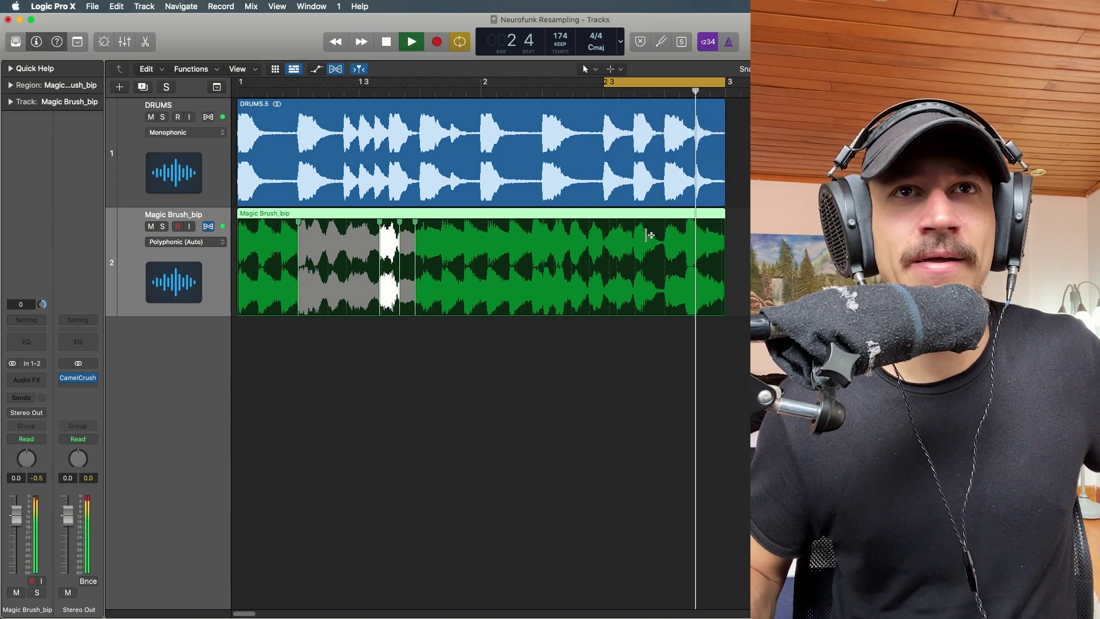
{"action": "key", "text": "space"}
Add flex markers at about 2 3 3 and 2 4, stretch the bass tail between them up to 2 4, and audition it
{"action": "left_click", "coordinate": [634, 229]}
{"action": "left_click", "coordinate": [665, 232]}
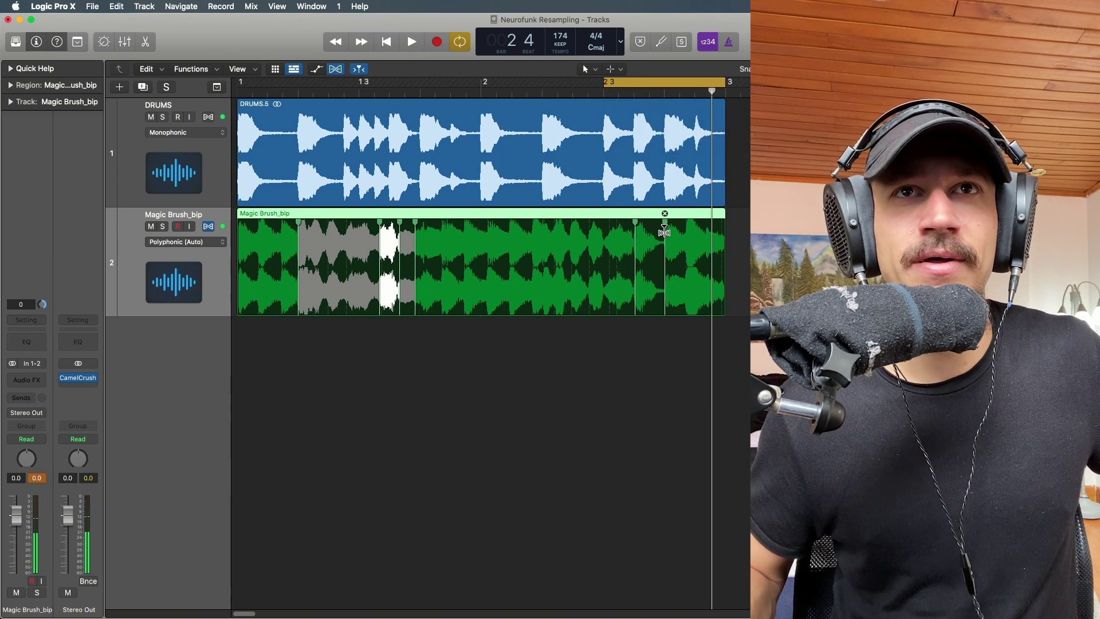
{"action": "left_click_drag", "start_coordinate": [664, 235], "coordinate": [666, 240]}
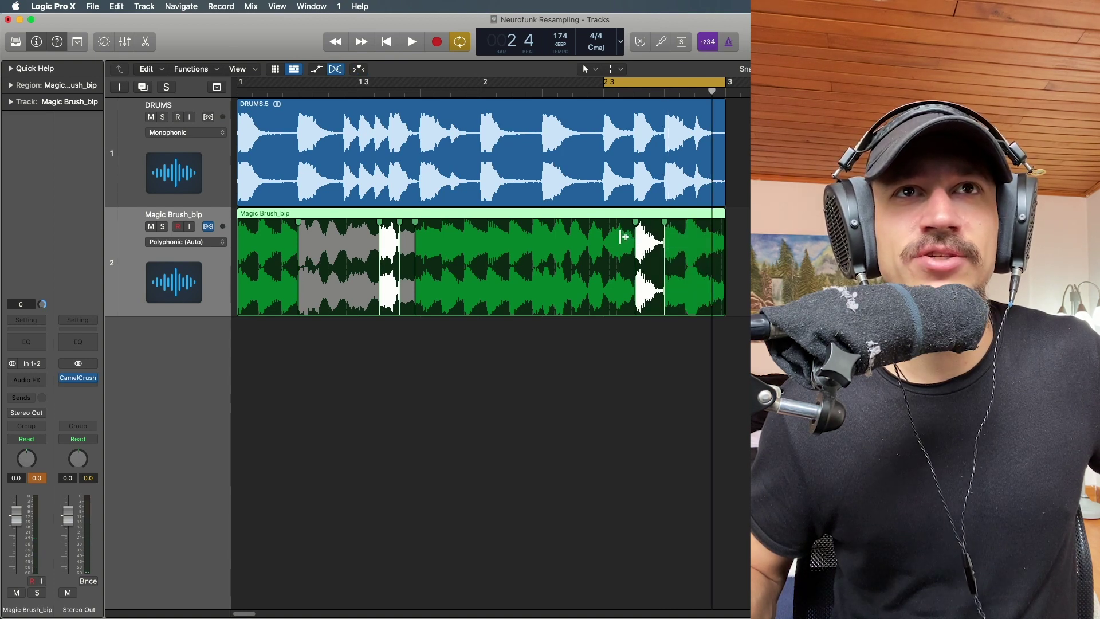
{"action": "left_click", "coordinate": [660, 247]}
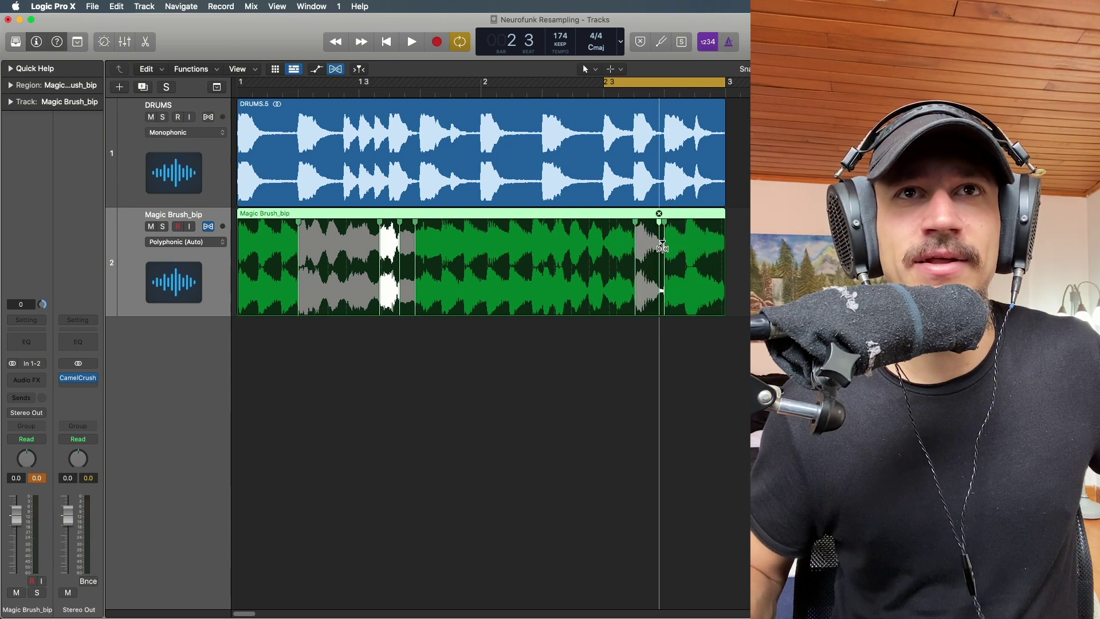
{"action": "key", "text": "space"}
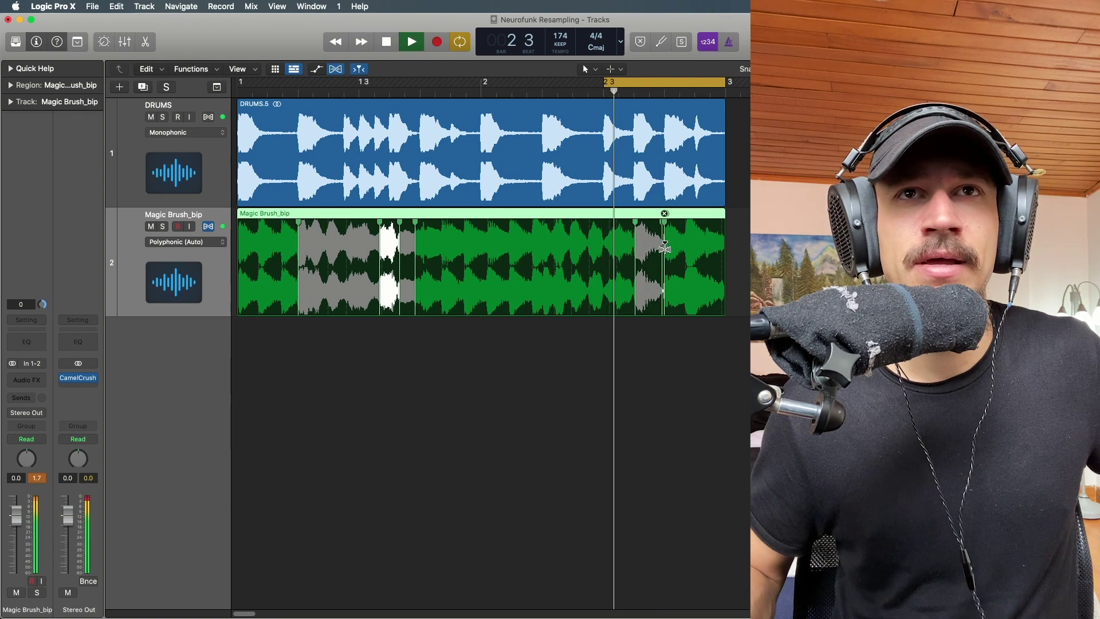
{"action": "key", "text": "space"}
Remove the extra flex marker before 2 4, split the bass region there, align the second part's start to 2 4 1 1, and audition it
{"action": "key", "text": "super+Right"}
{"action": "key", "text": "super+Right"}
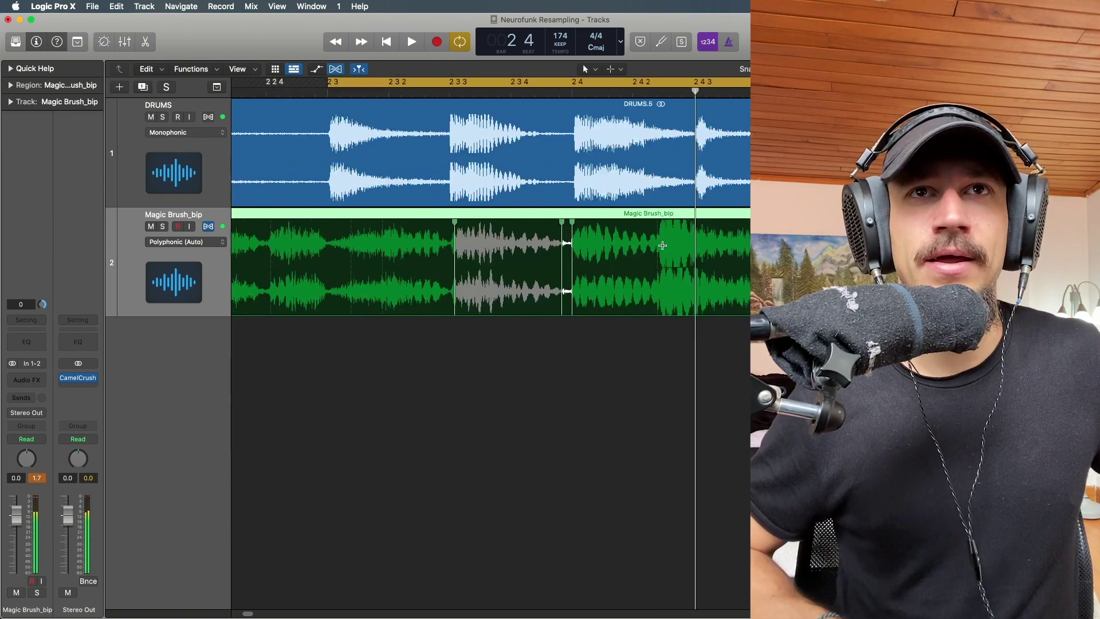
{"action": "left_click", "coordinate": [562, 223]}
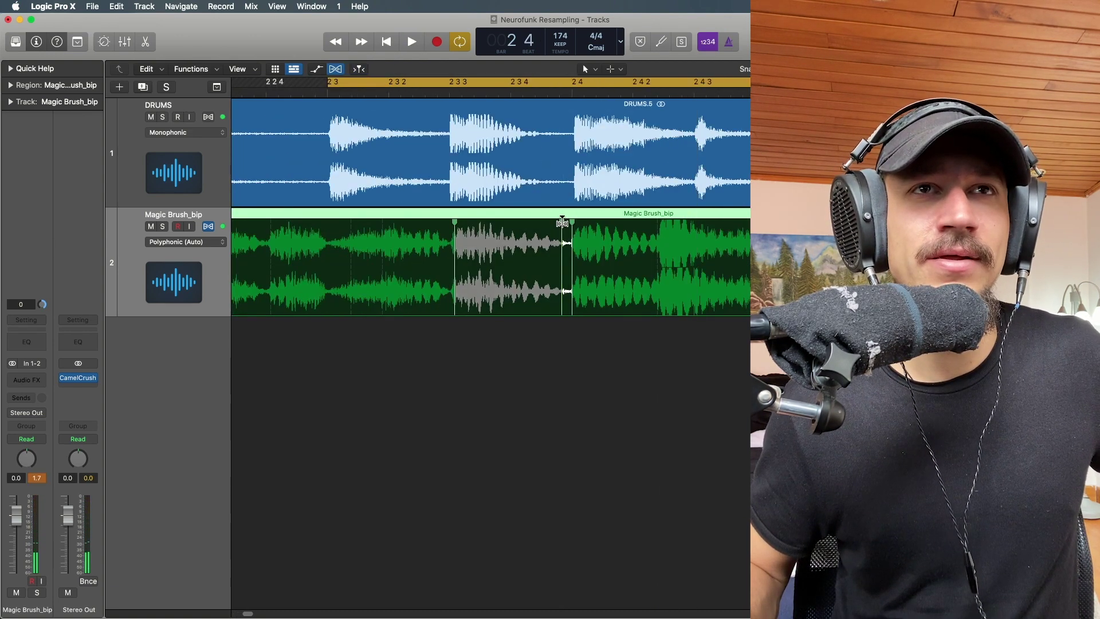
{"action": "left_click", "coordinate": [577, 220]}
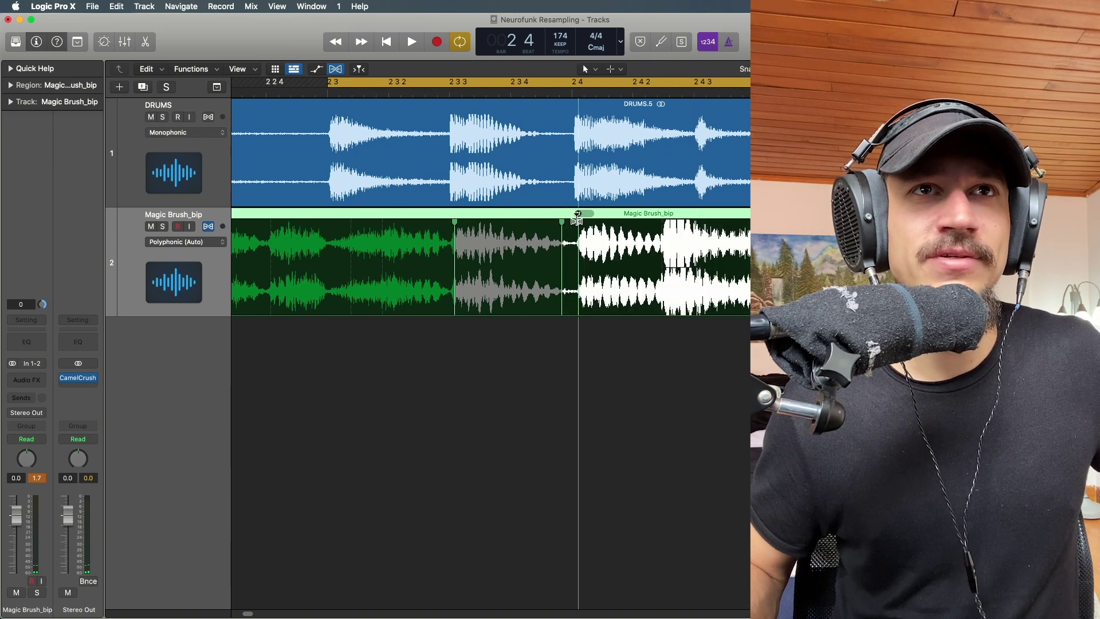
{"action": "mouse_move", "coordinate": [560, 229]}
{"action": "left_mouse_down"}
{"action": "mouse_move", "coordinate": [576, 231]}
{"action": "mouse_move", "coordinate": [575, 213]}
{"action": "left_mouse_up"}
{"action": "key", "text": "Delete"}
{"action": "left_click", "coordinate": [578, 213]}
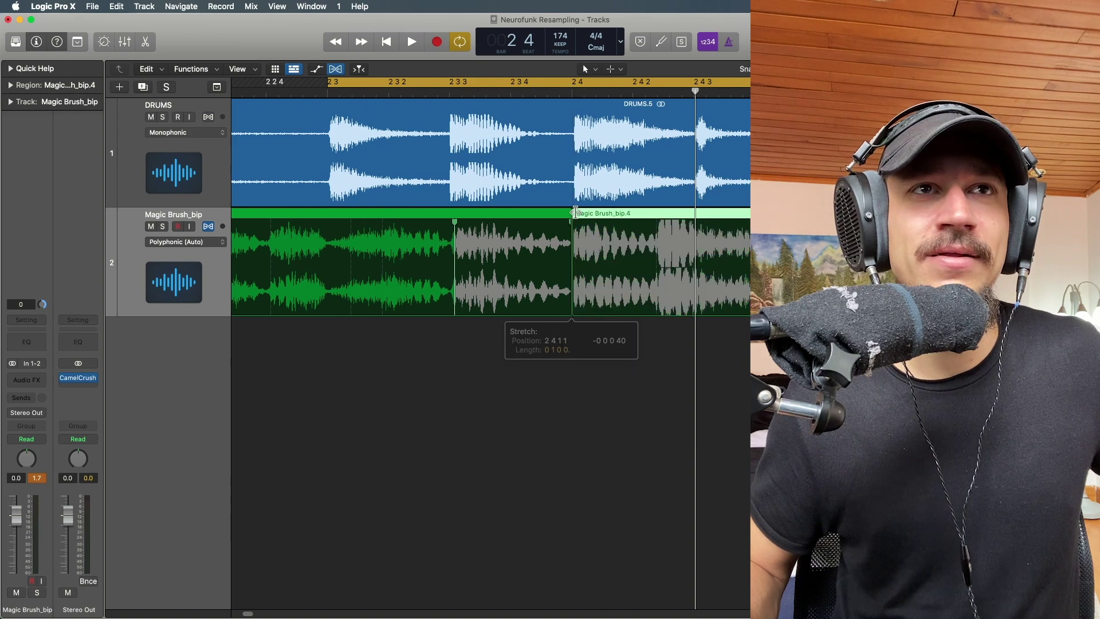
{"action": "key", "text": "space"}
{"action": "key", "text": "space"}
Set the cycle range from bar 1 to bar 3, audition the whole flexed phrase with the drums, and return the playhead to the start
{"action": "key", "text": "super+Left"}
{"action": "key", "text": "super+Left"}
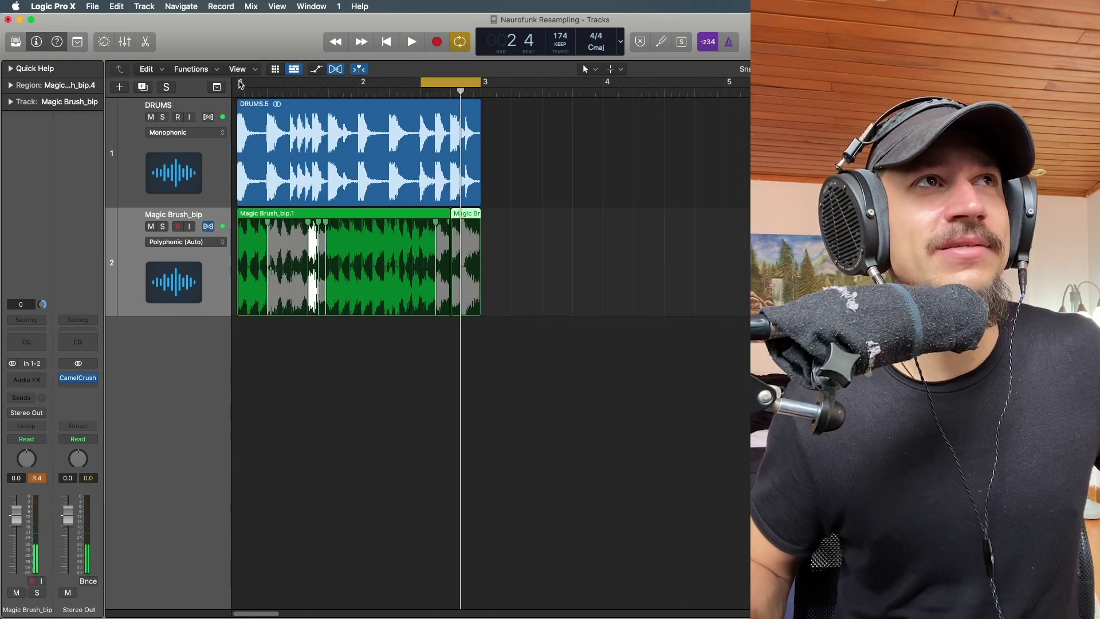
{"action": "left_click_drag", "start_coordinate": [238, 85], "coordinate": [490, 86]}
{"action": "key", "text": "space"}
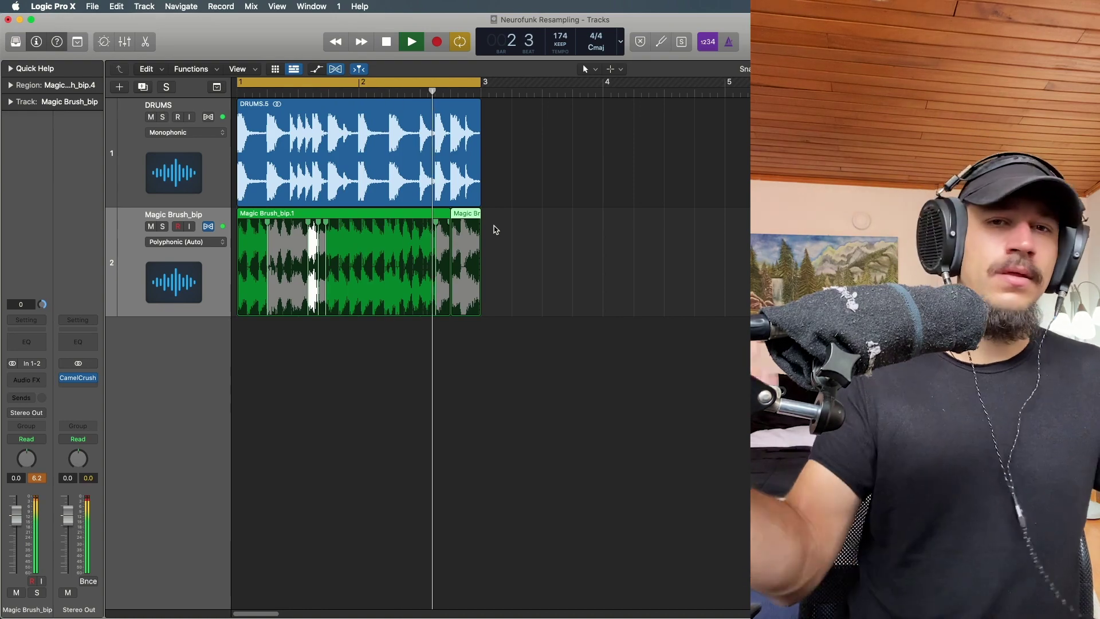
{"action": "key", "text": "space"}
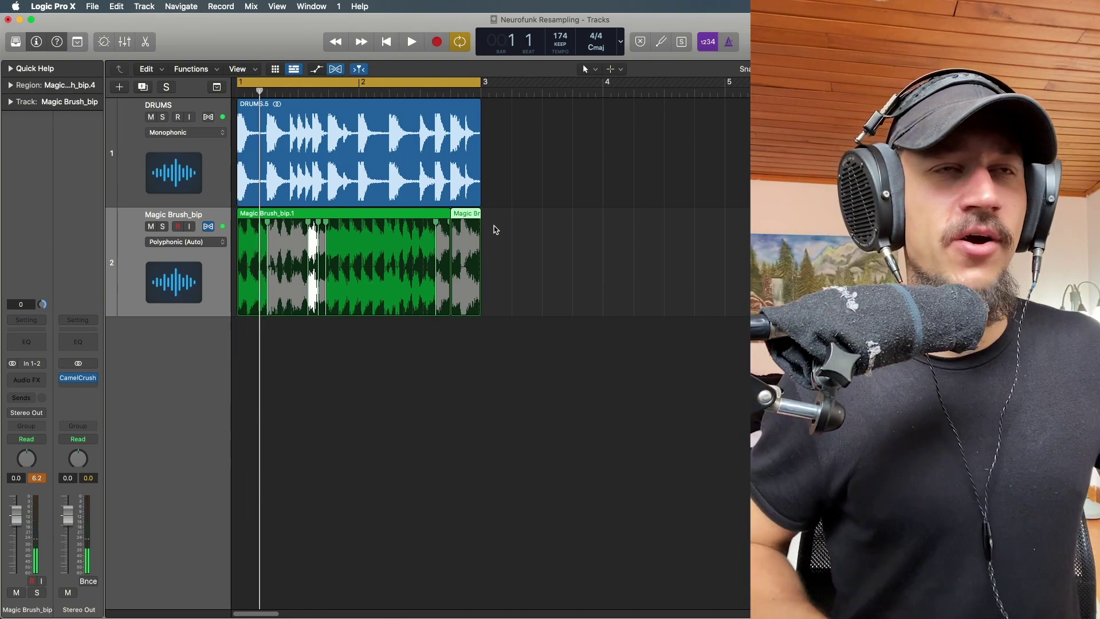
{"action": "scroll", "coordinate": [496, 230], "scroll_direction": "up", "scroll_amount": 3}
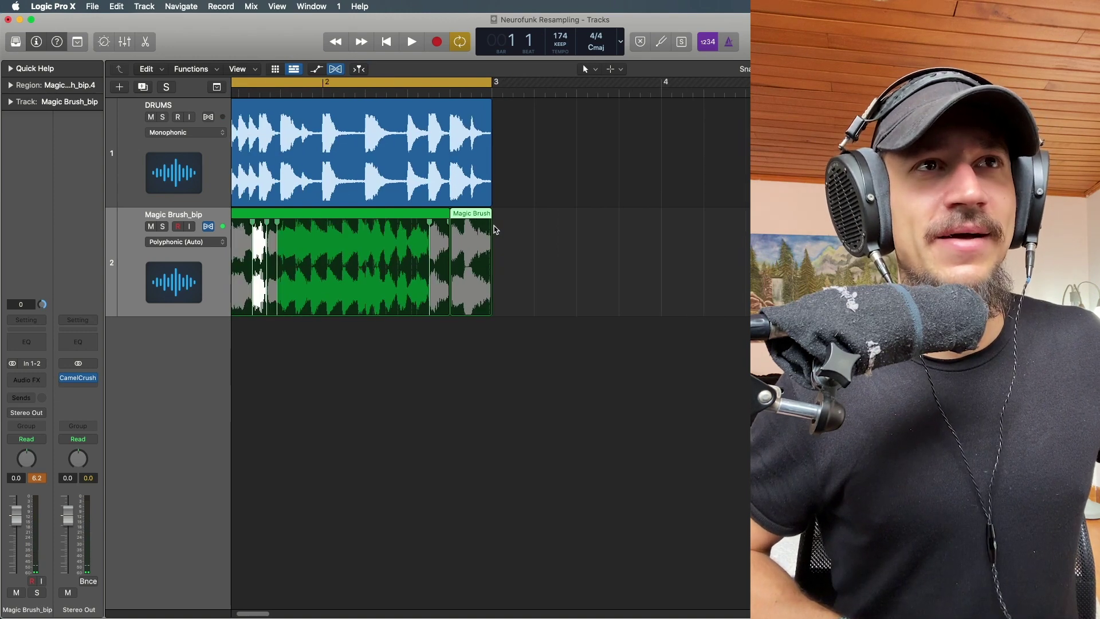
{"action": "key", "text": "Return"}
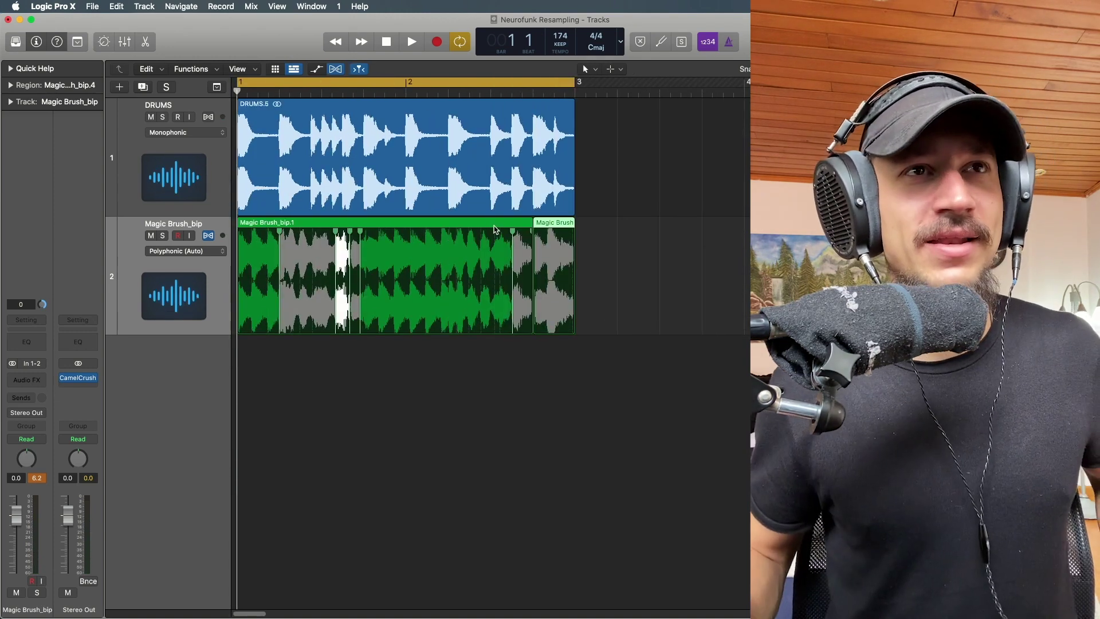